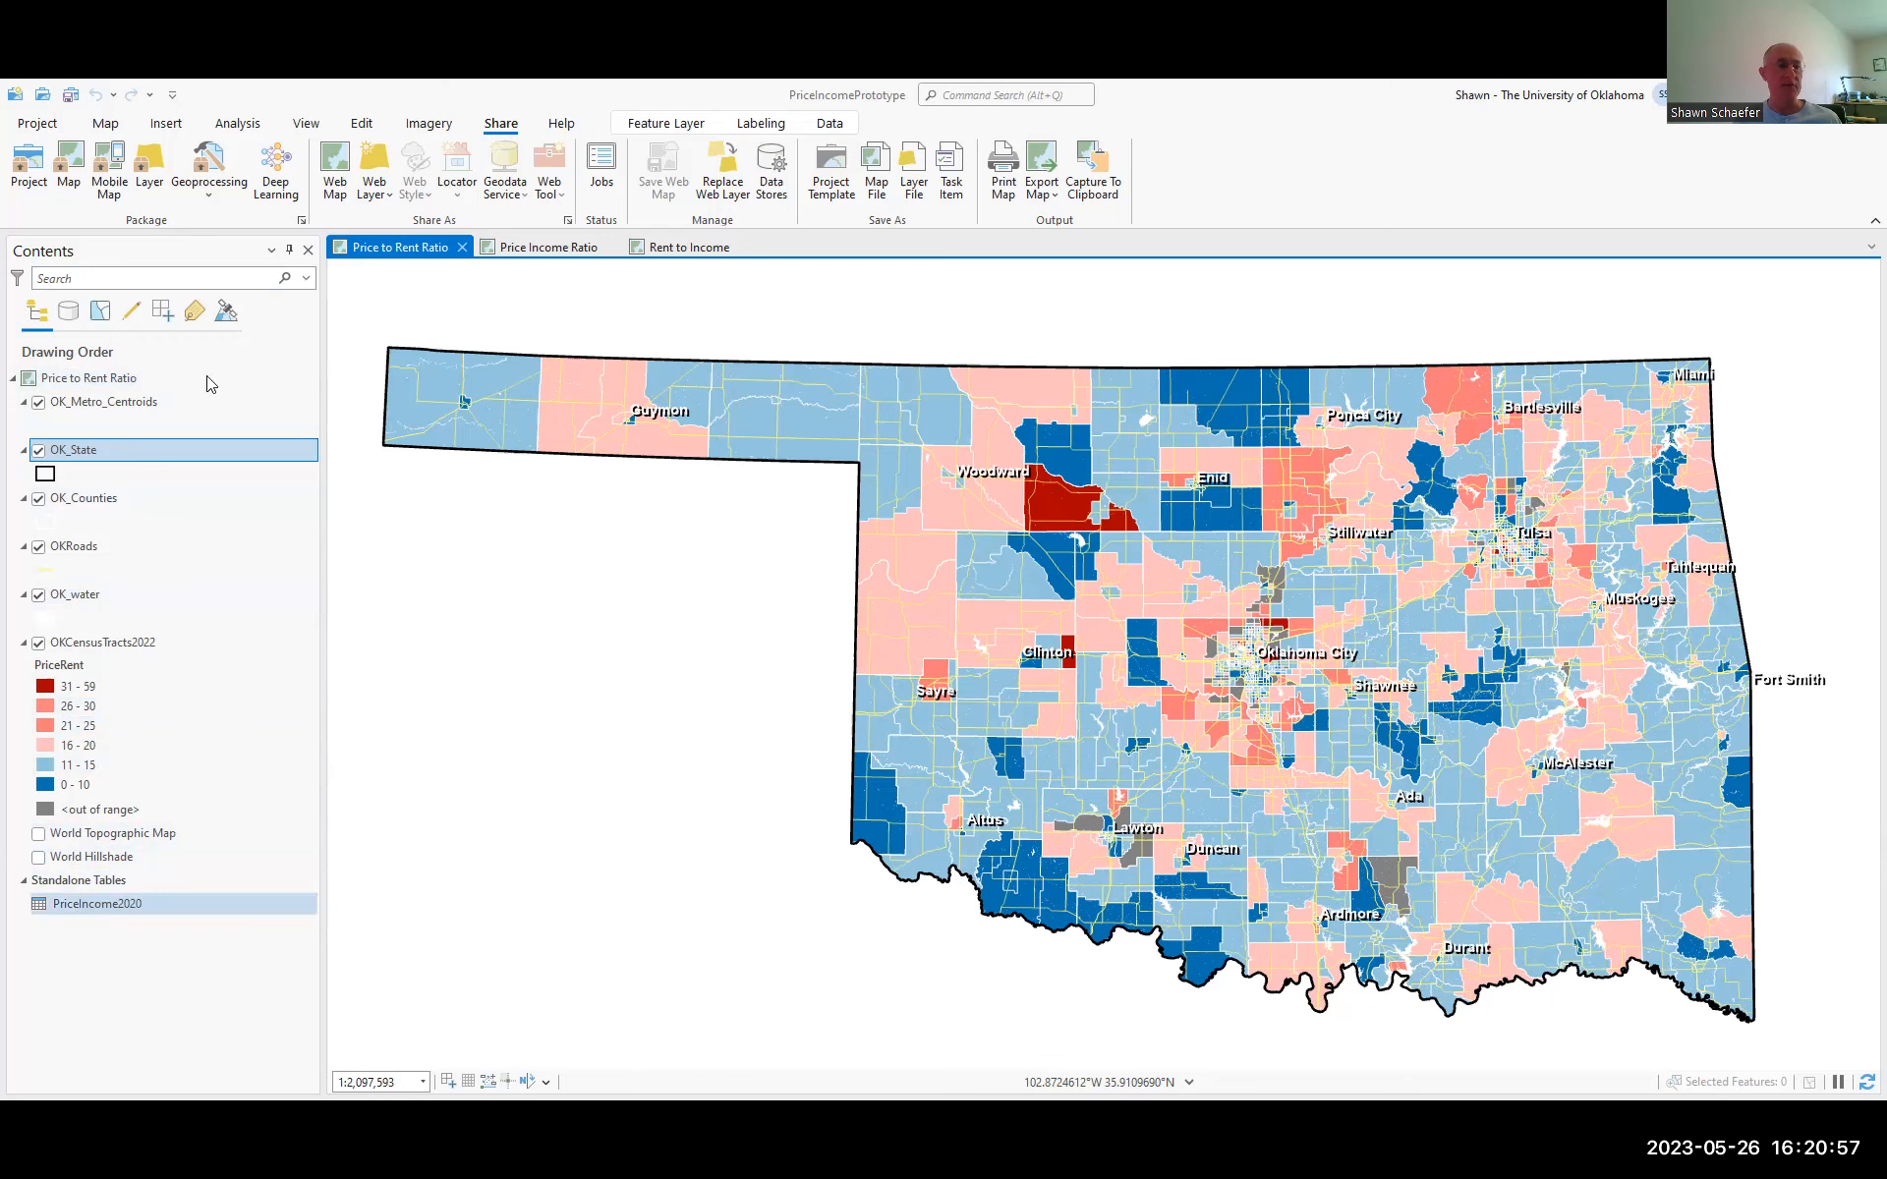
Review the attribute table of the standalone PriceIncome2020 table and close it
right_click(98, 904)
left_click(202, 382)
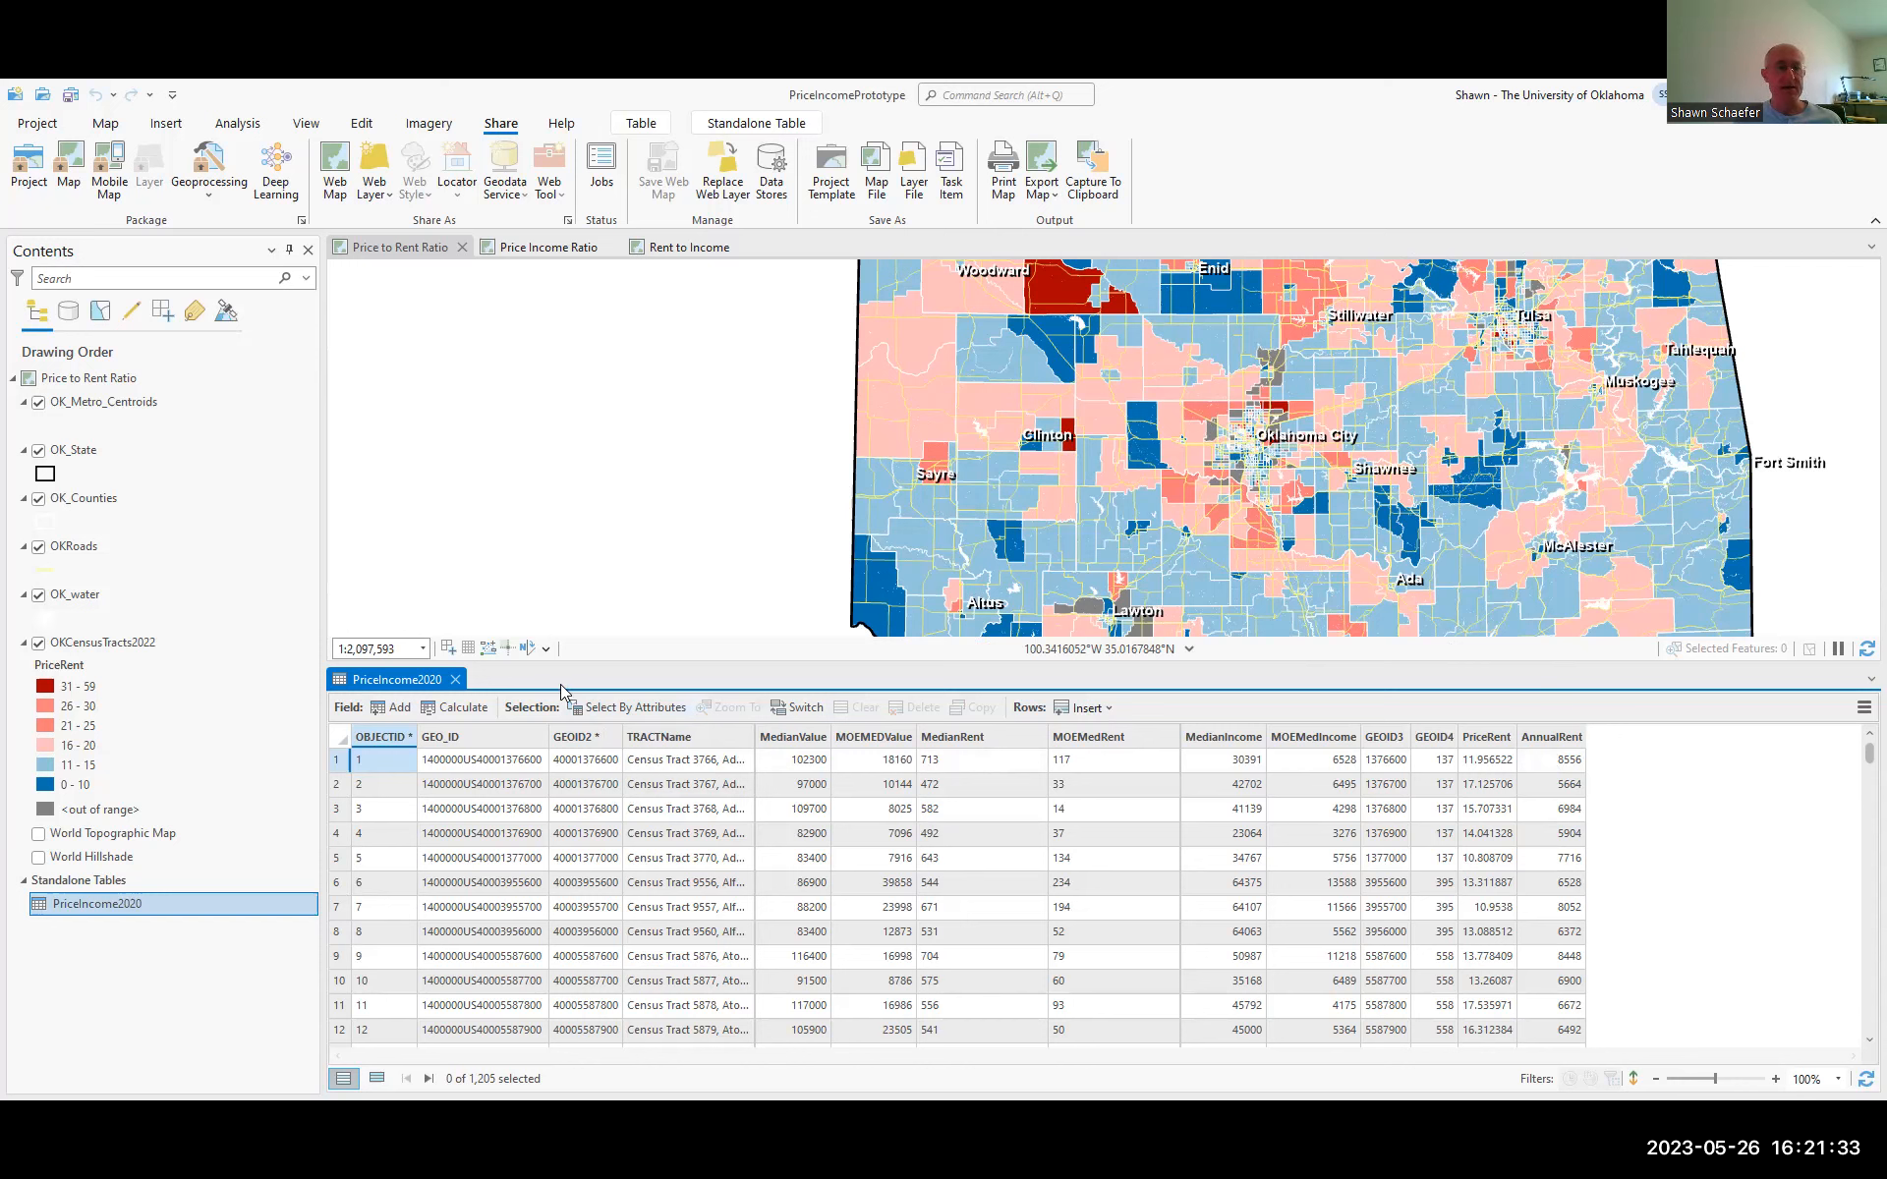
left_click(455, 680)
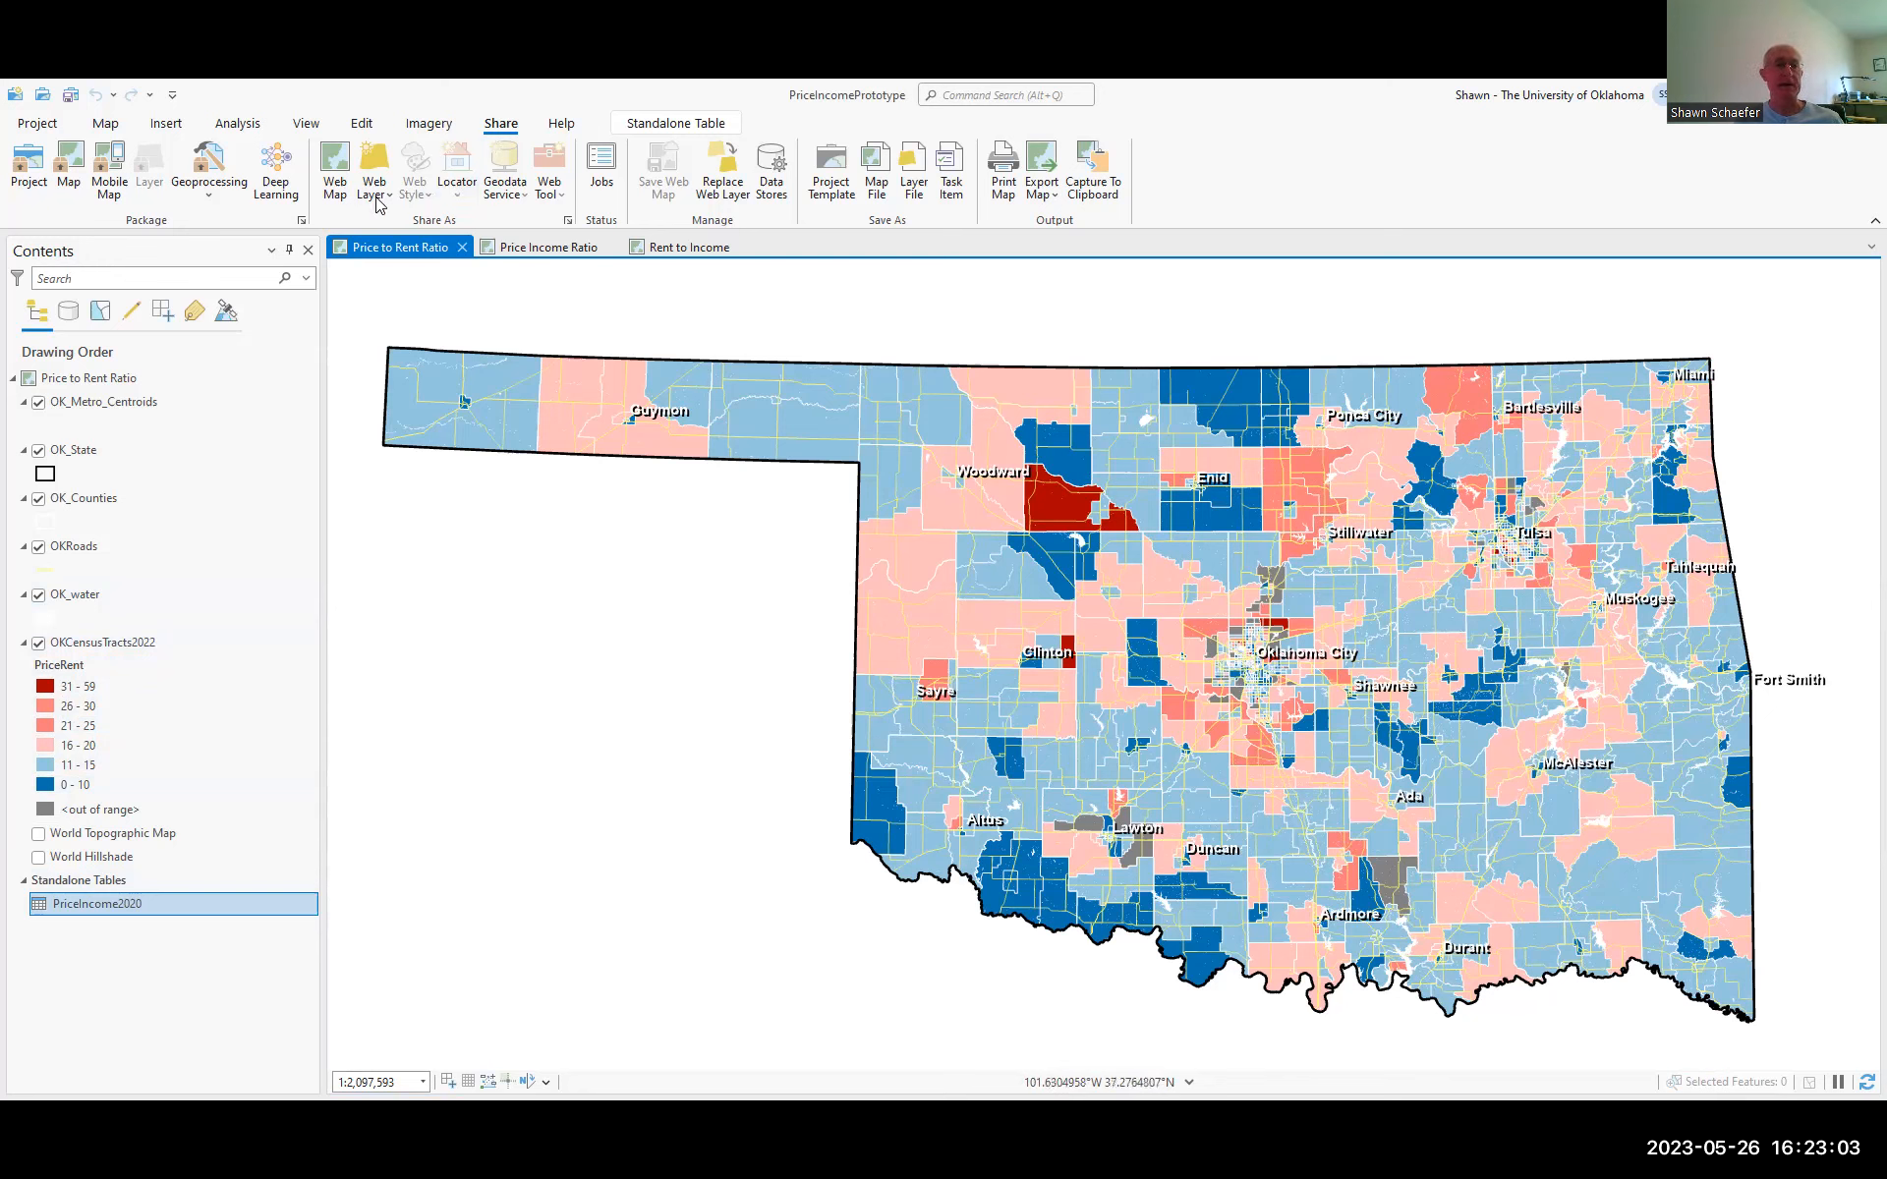
left_click(106, 125)
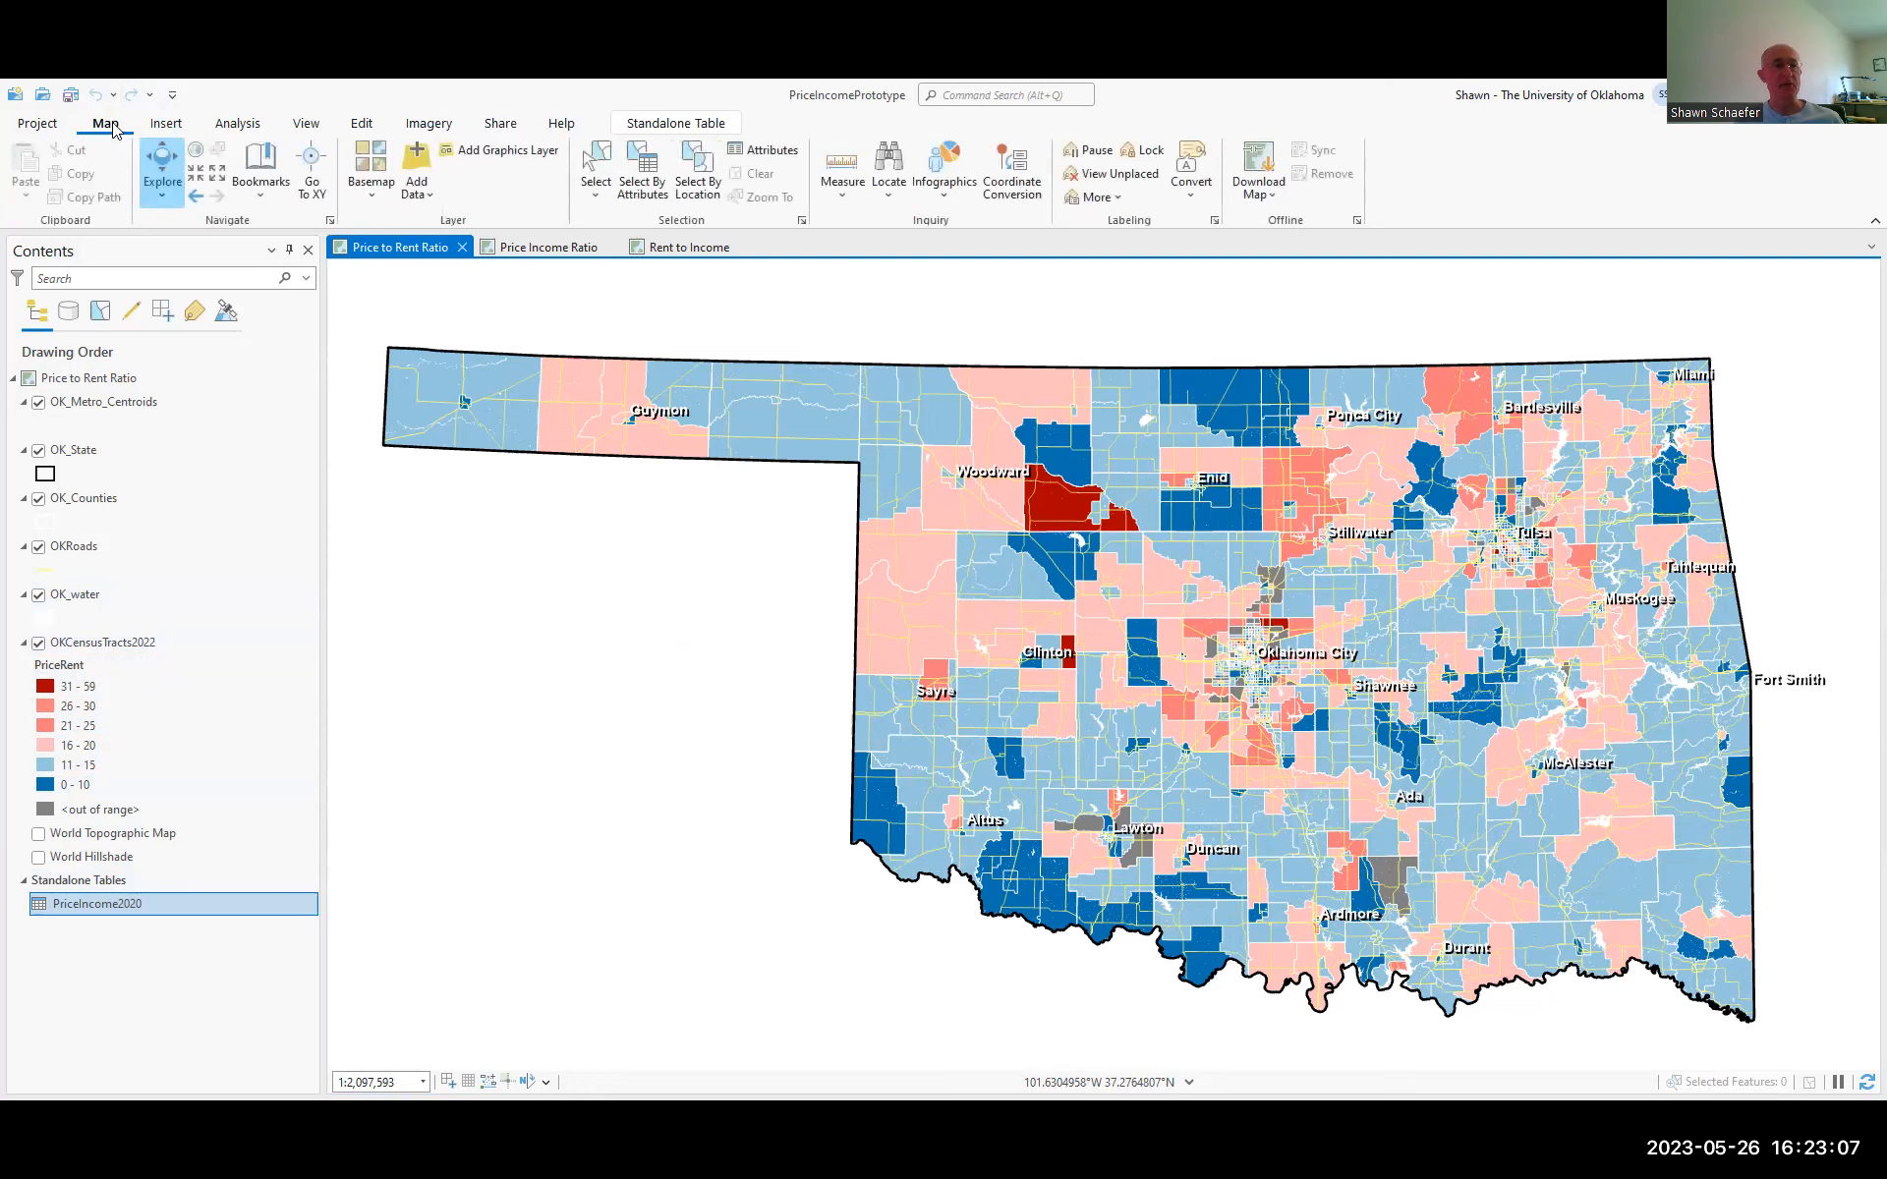
left_click(165, 124)
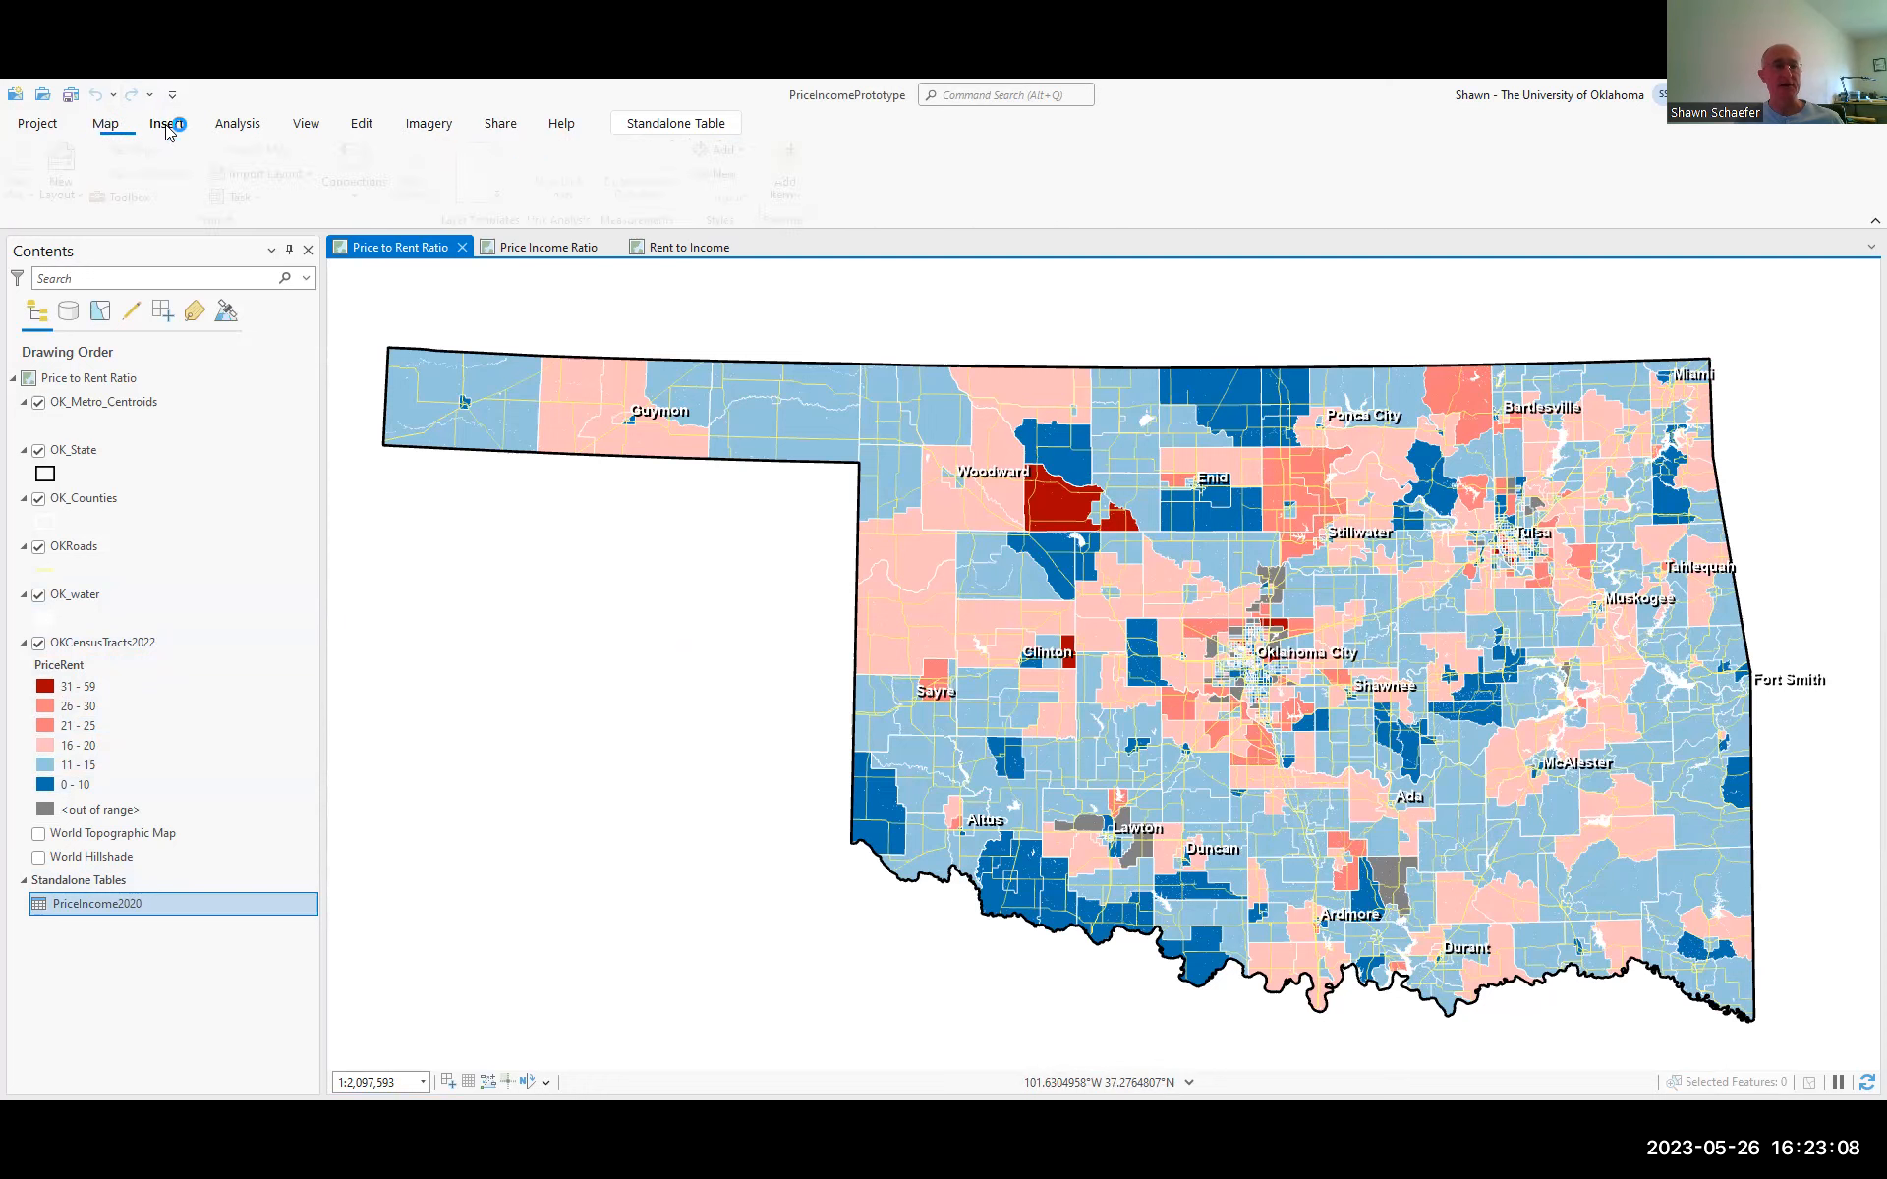
left_click(237, 124)
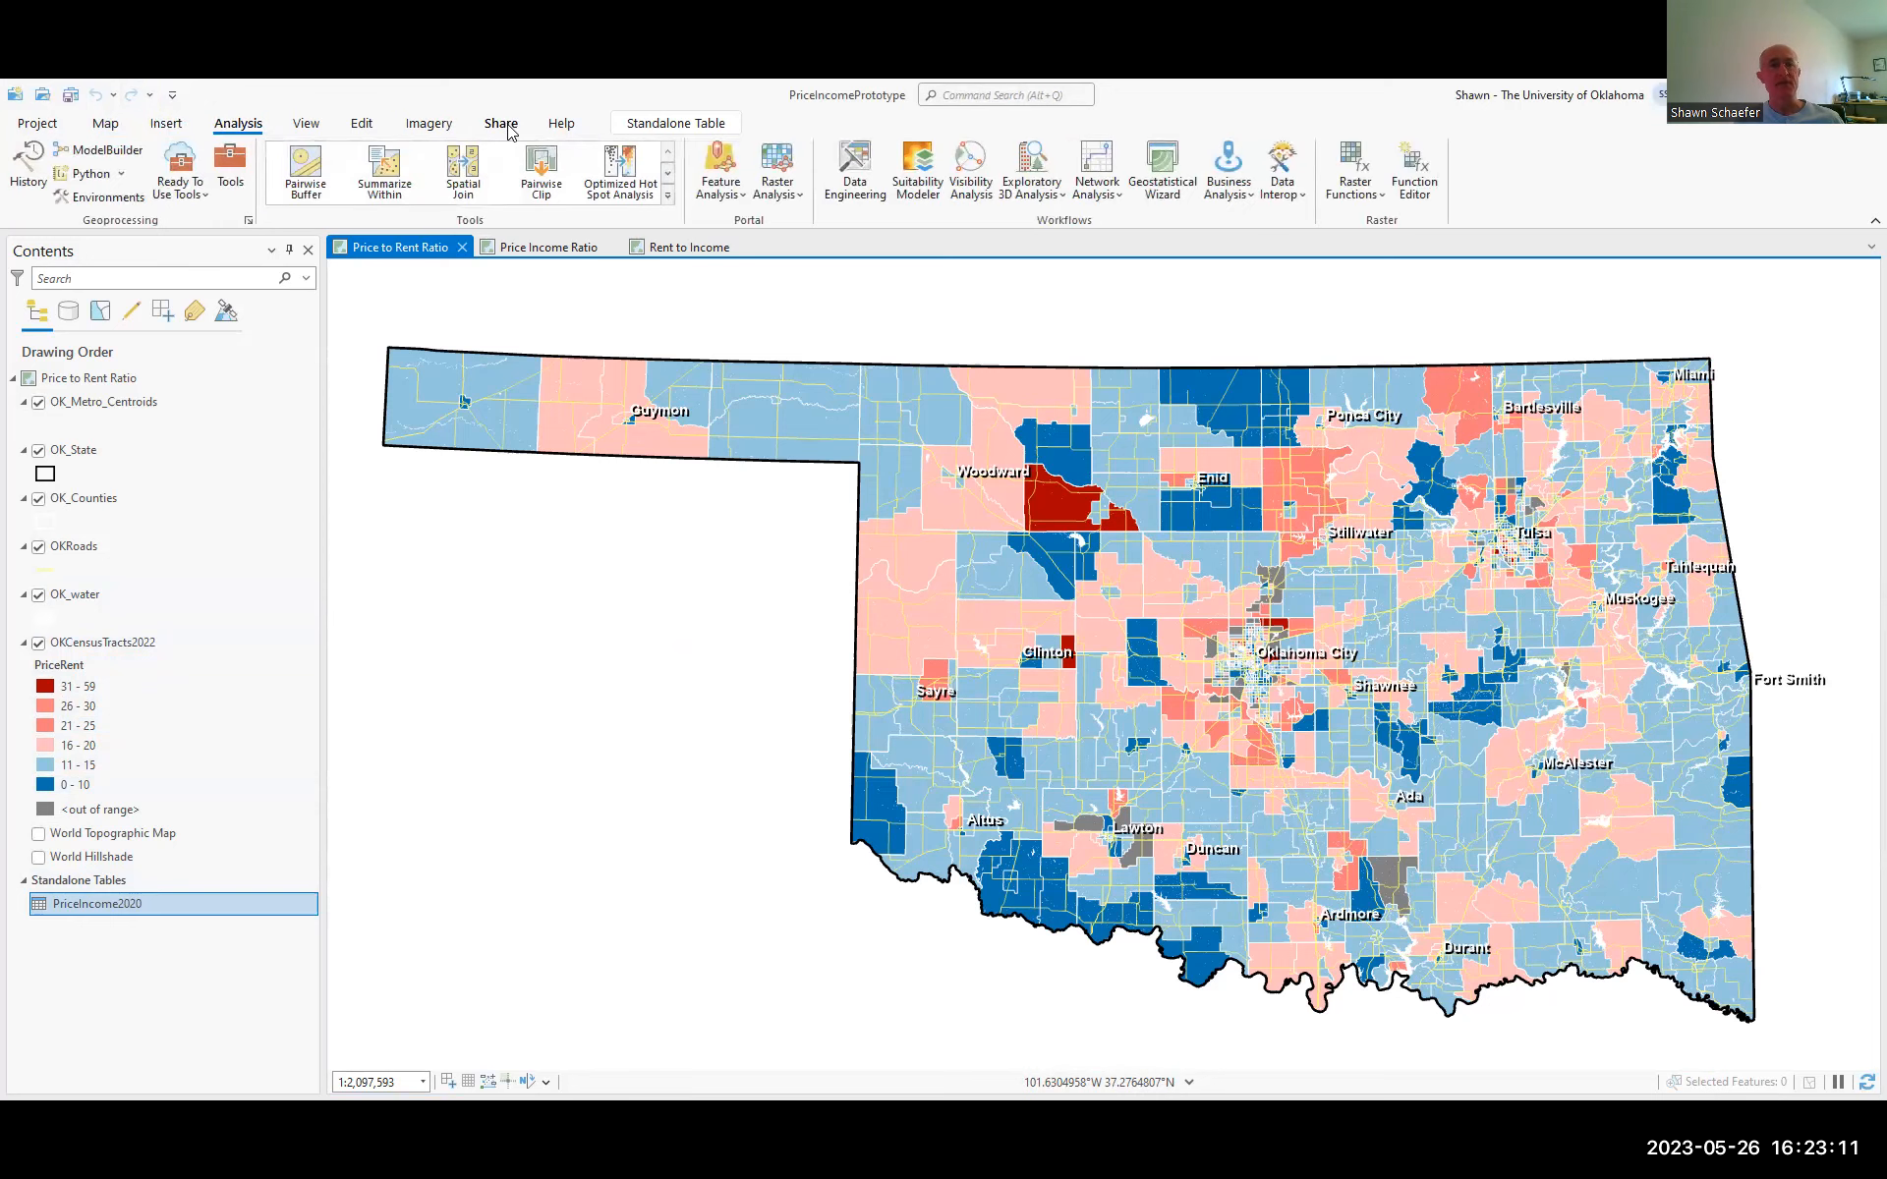
left_click(502, 125)
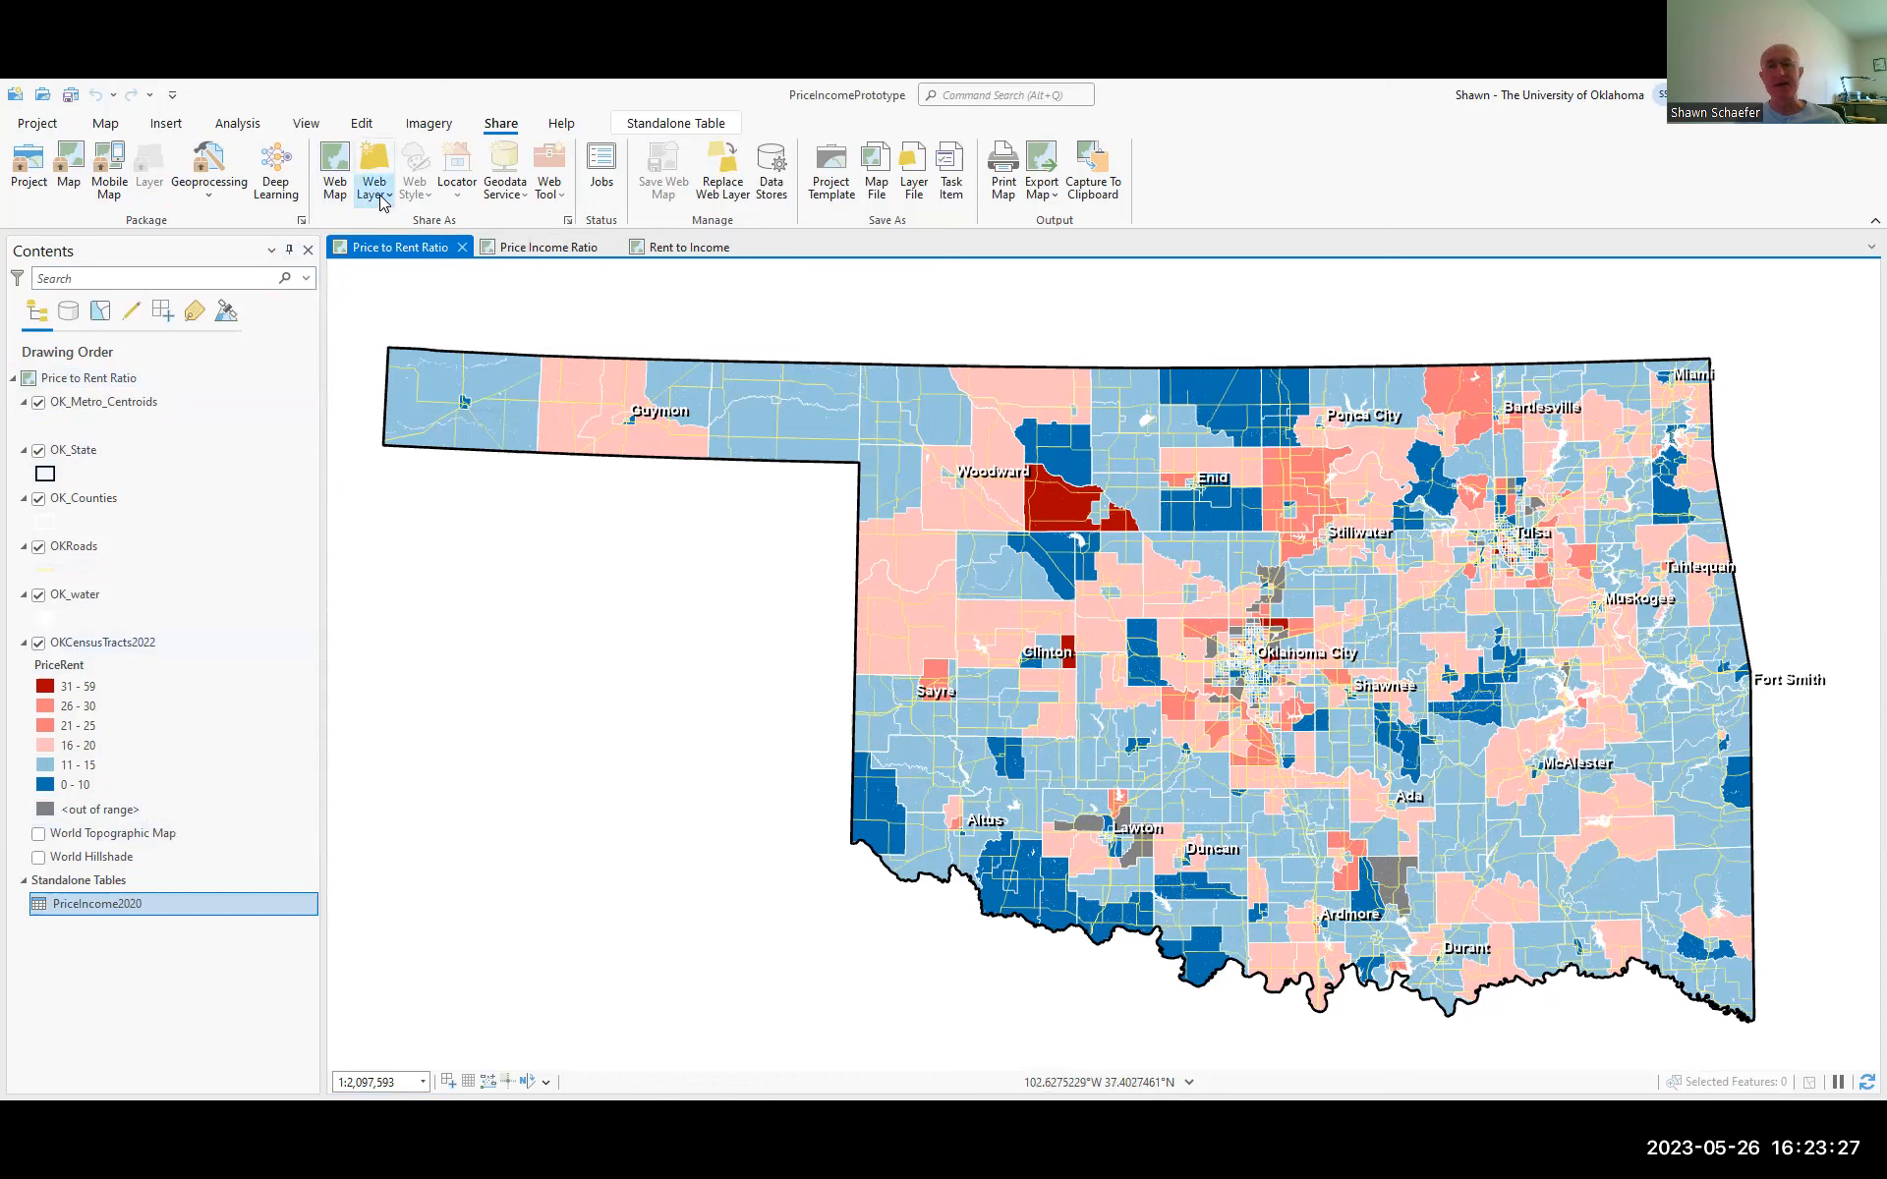
Start sharing the Price to Rent Ratio map as a web layer with summary "Price-to Rent Ratio" and tag "Housing"
left_click(98, 645)
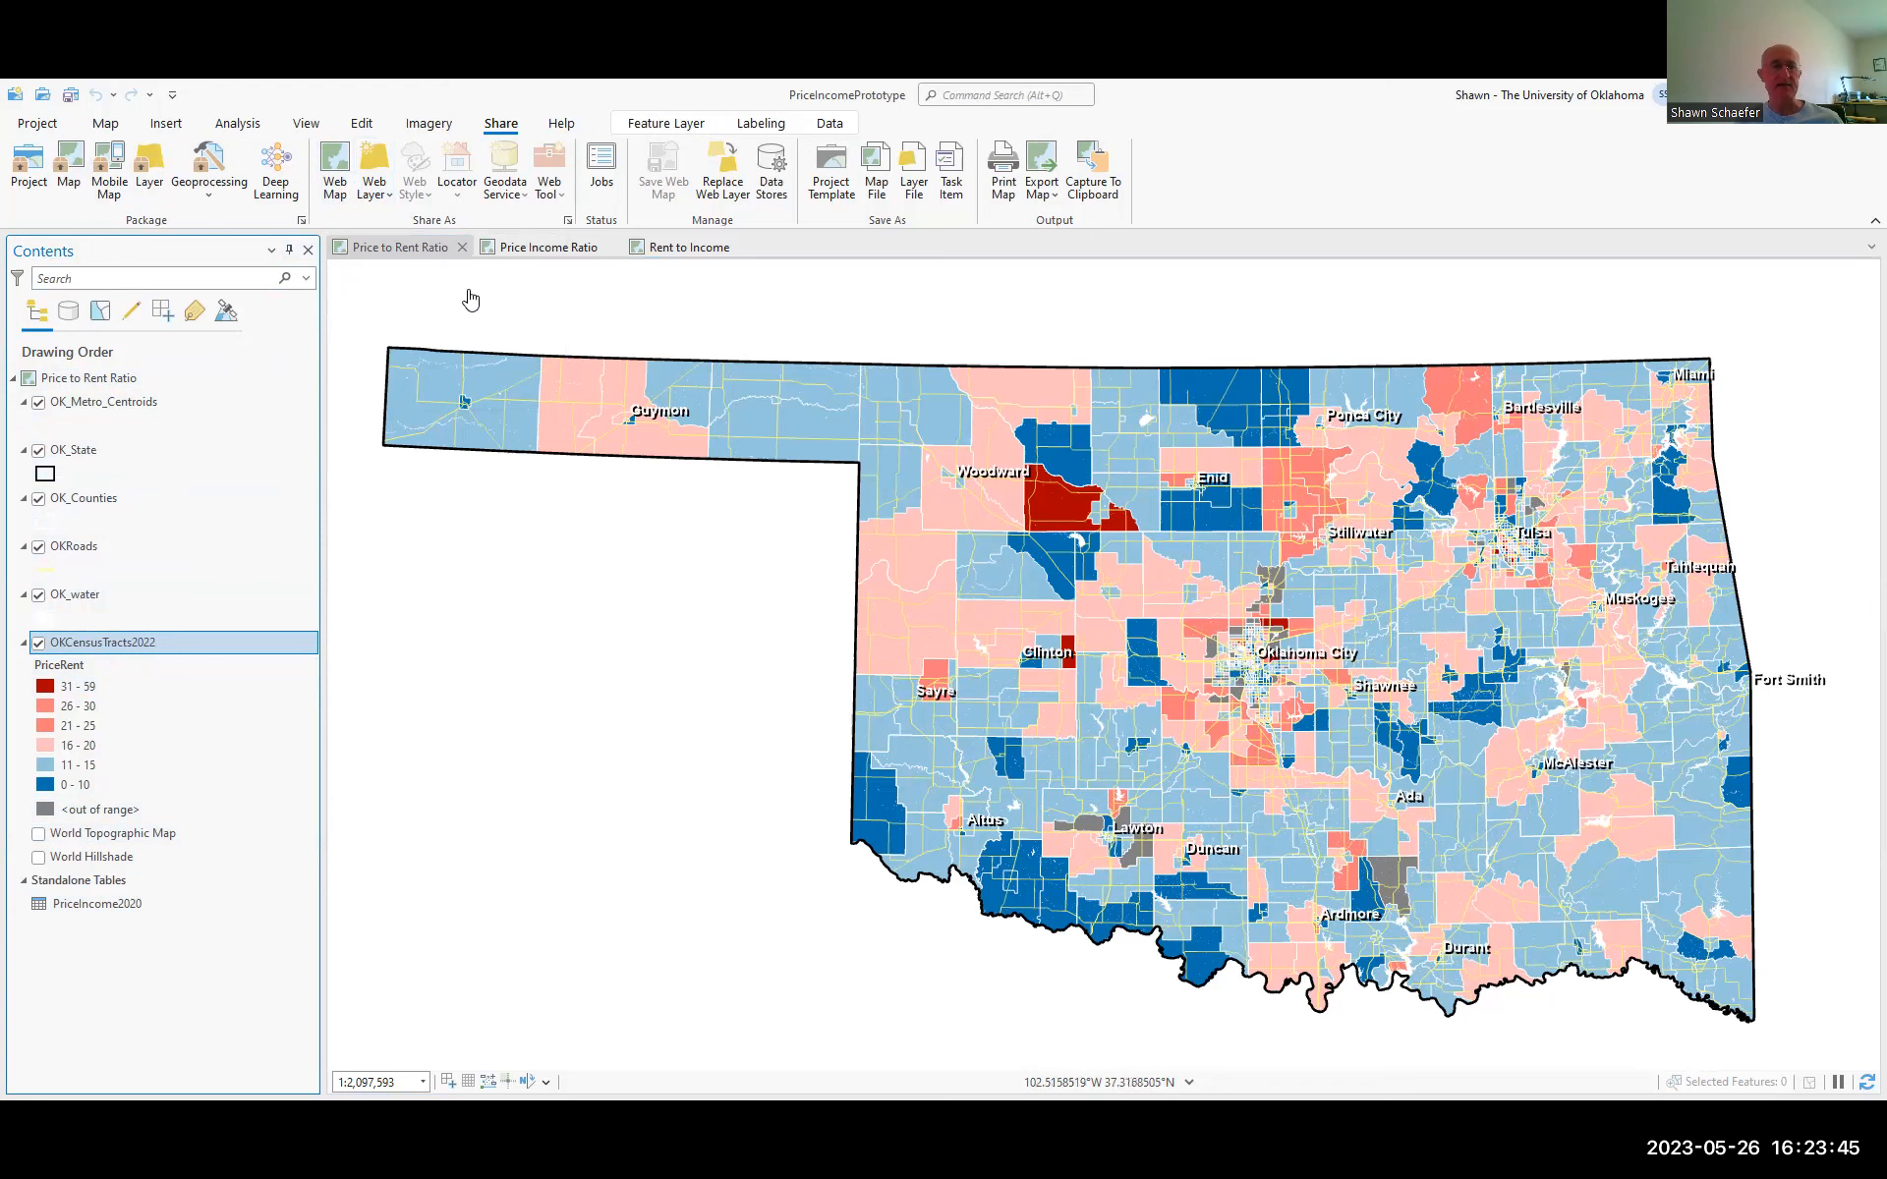
left_click(501, 252)
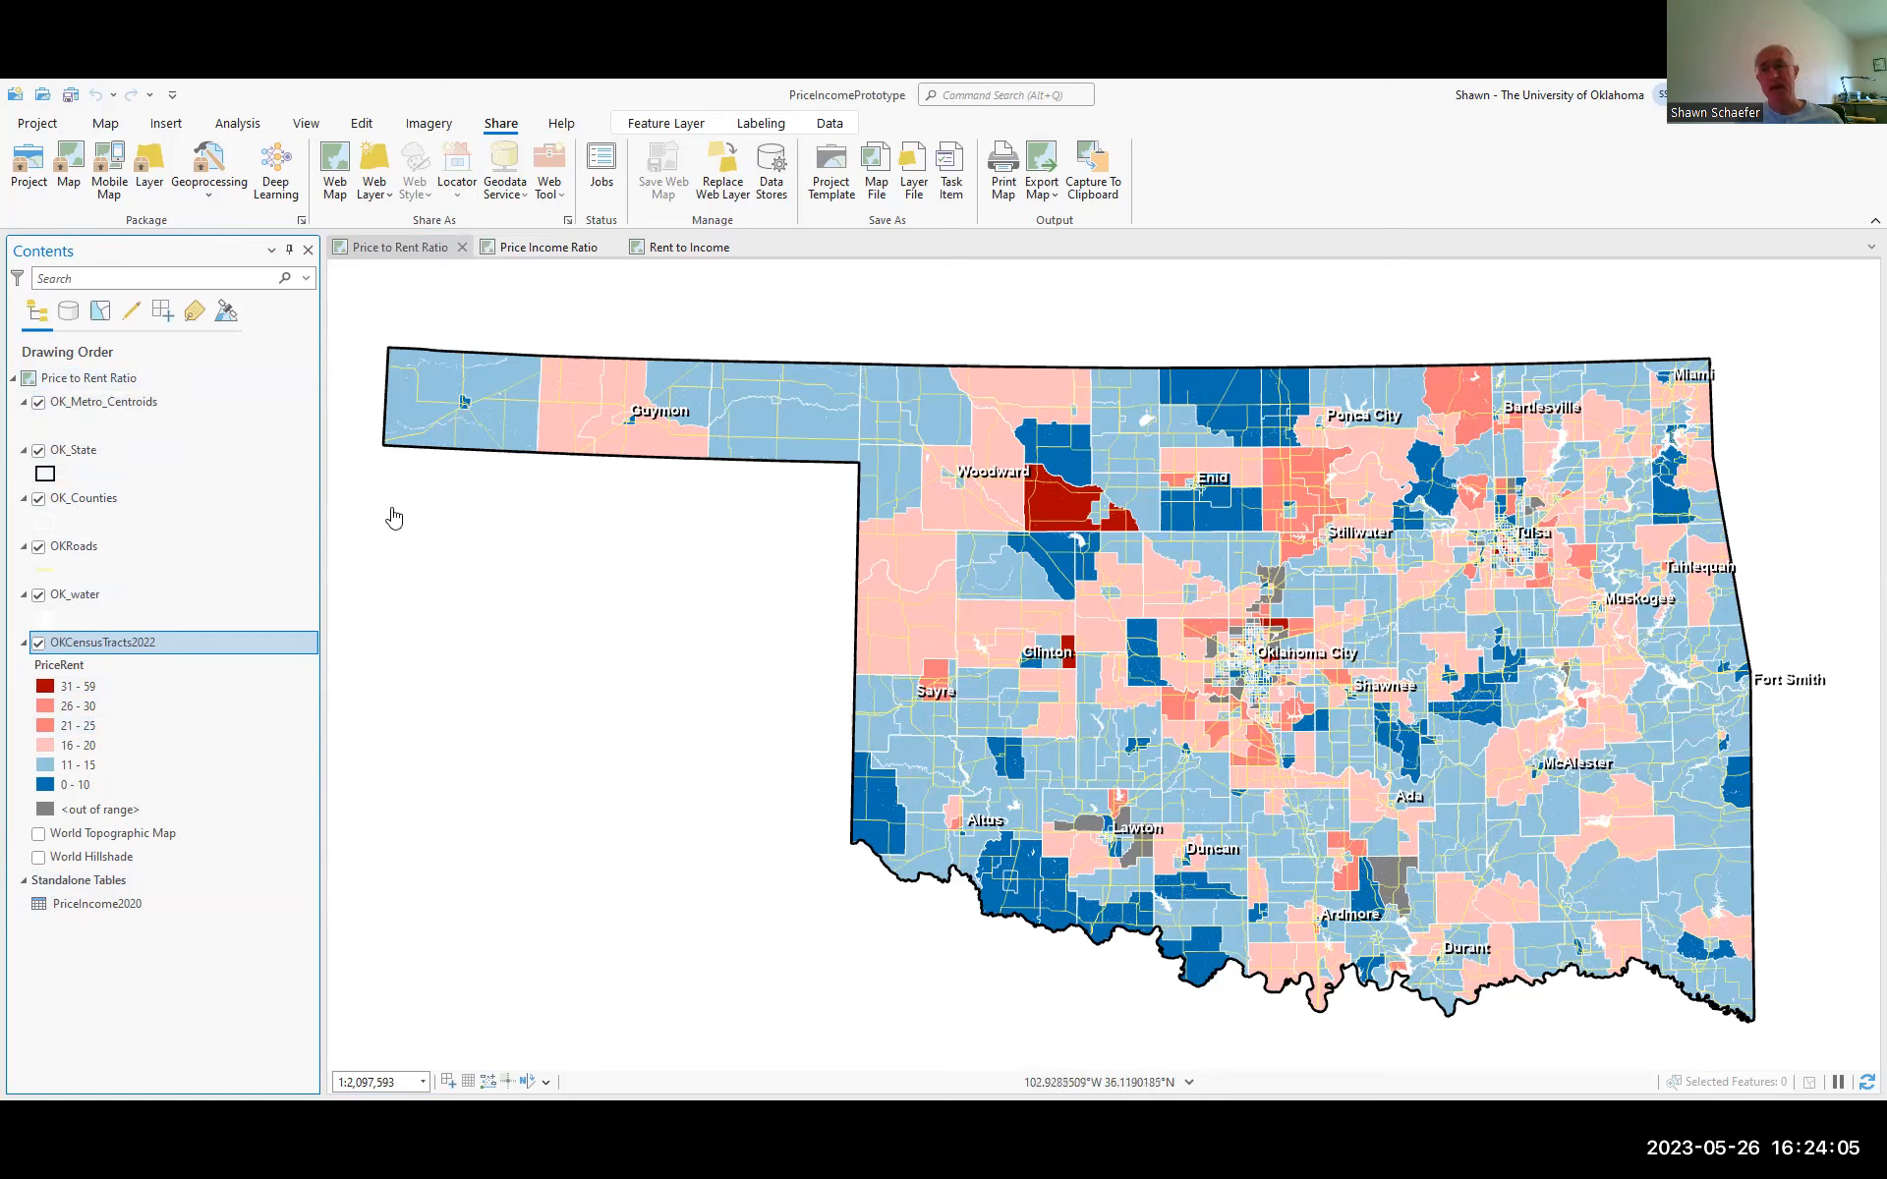
left_click(372, 169)
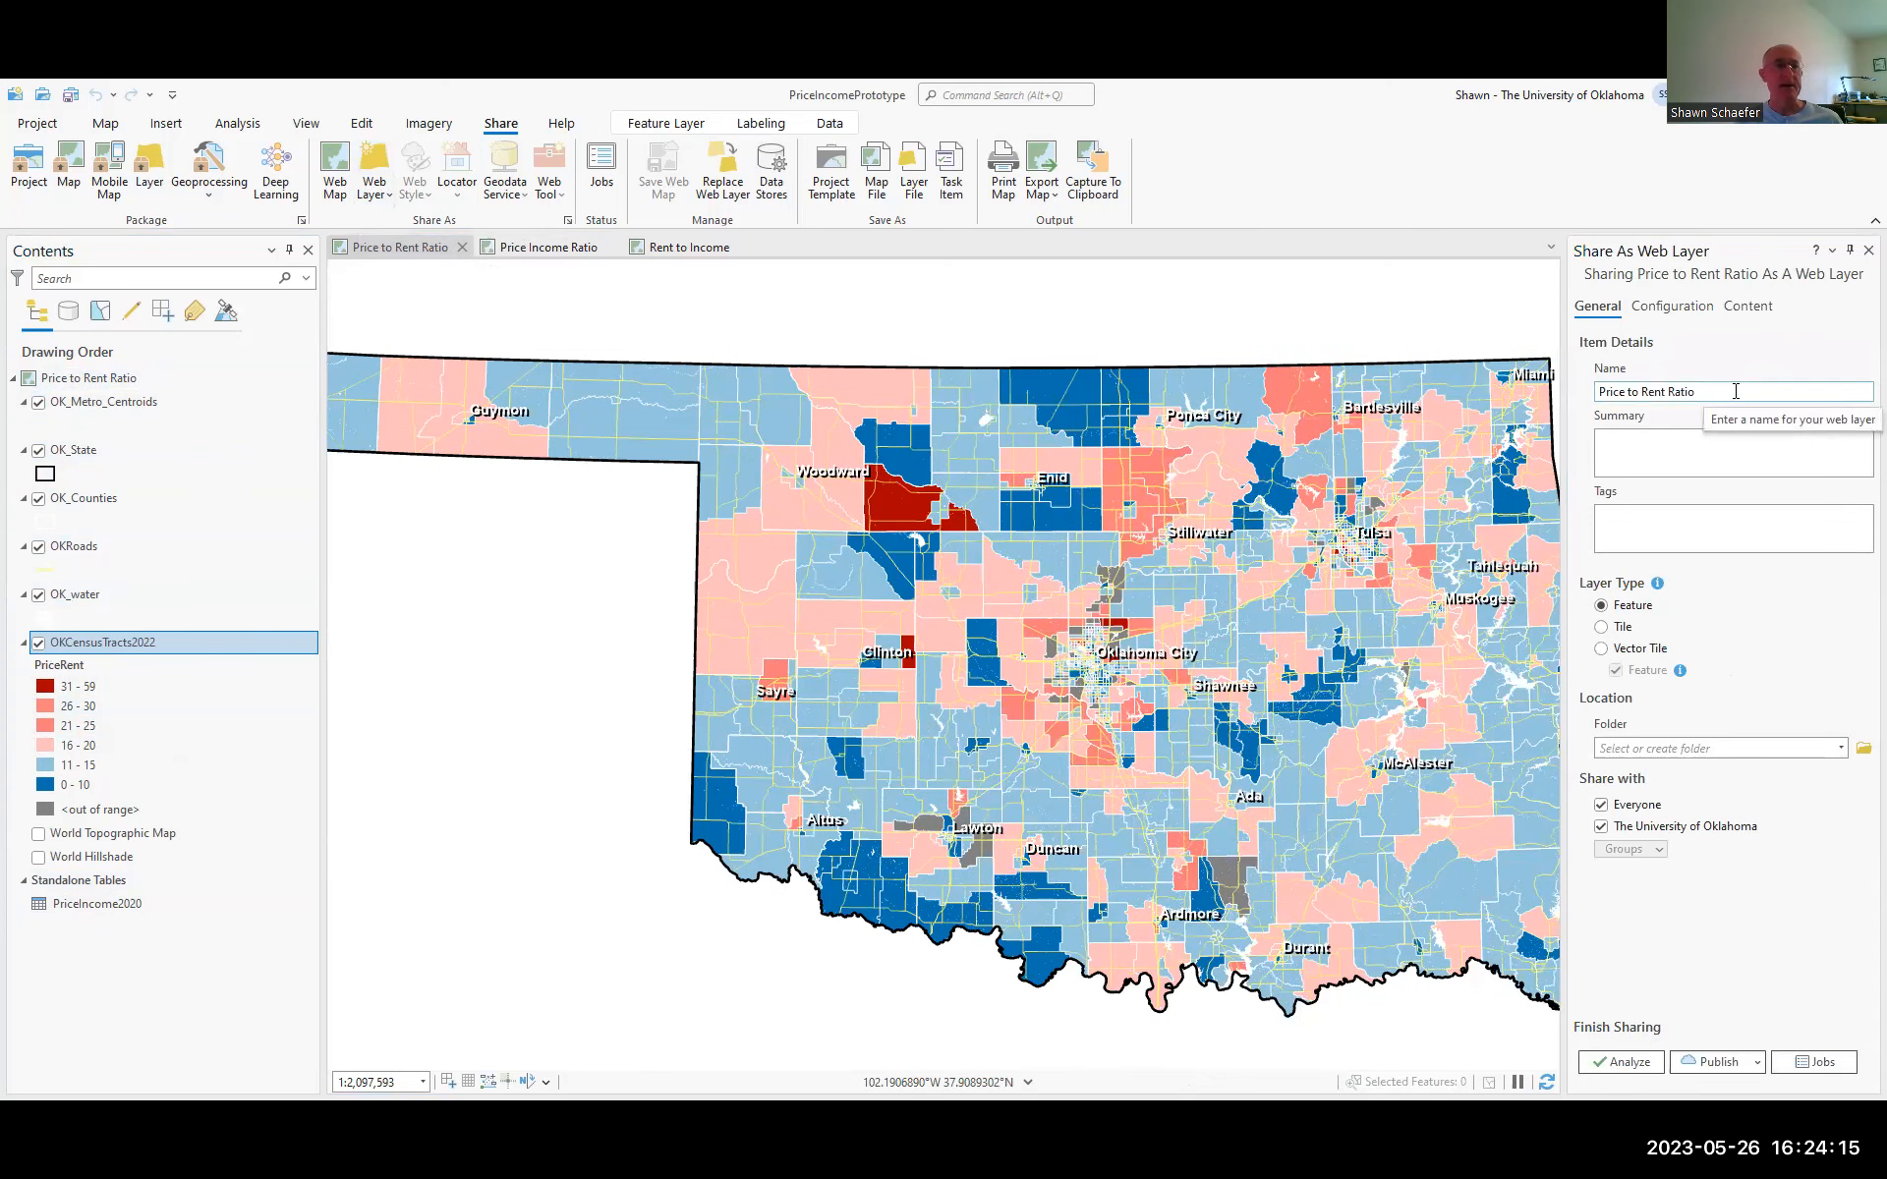
left_click(1734, 391)
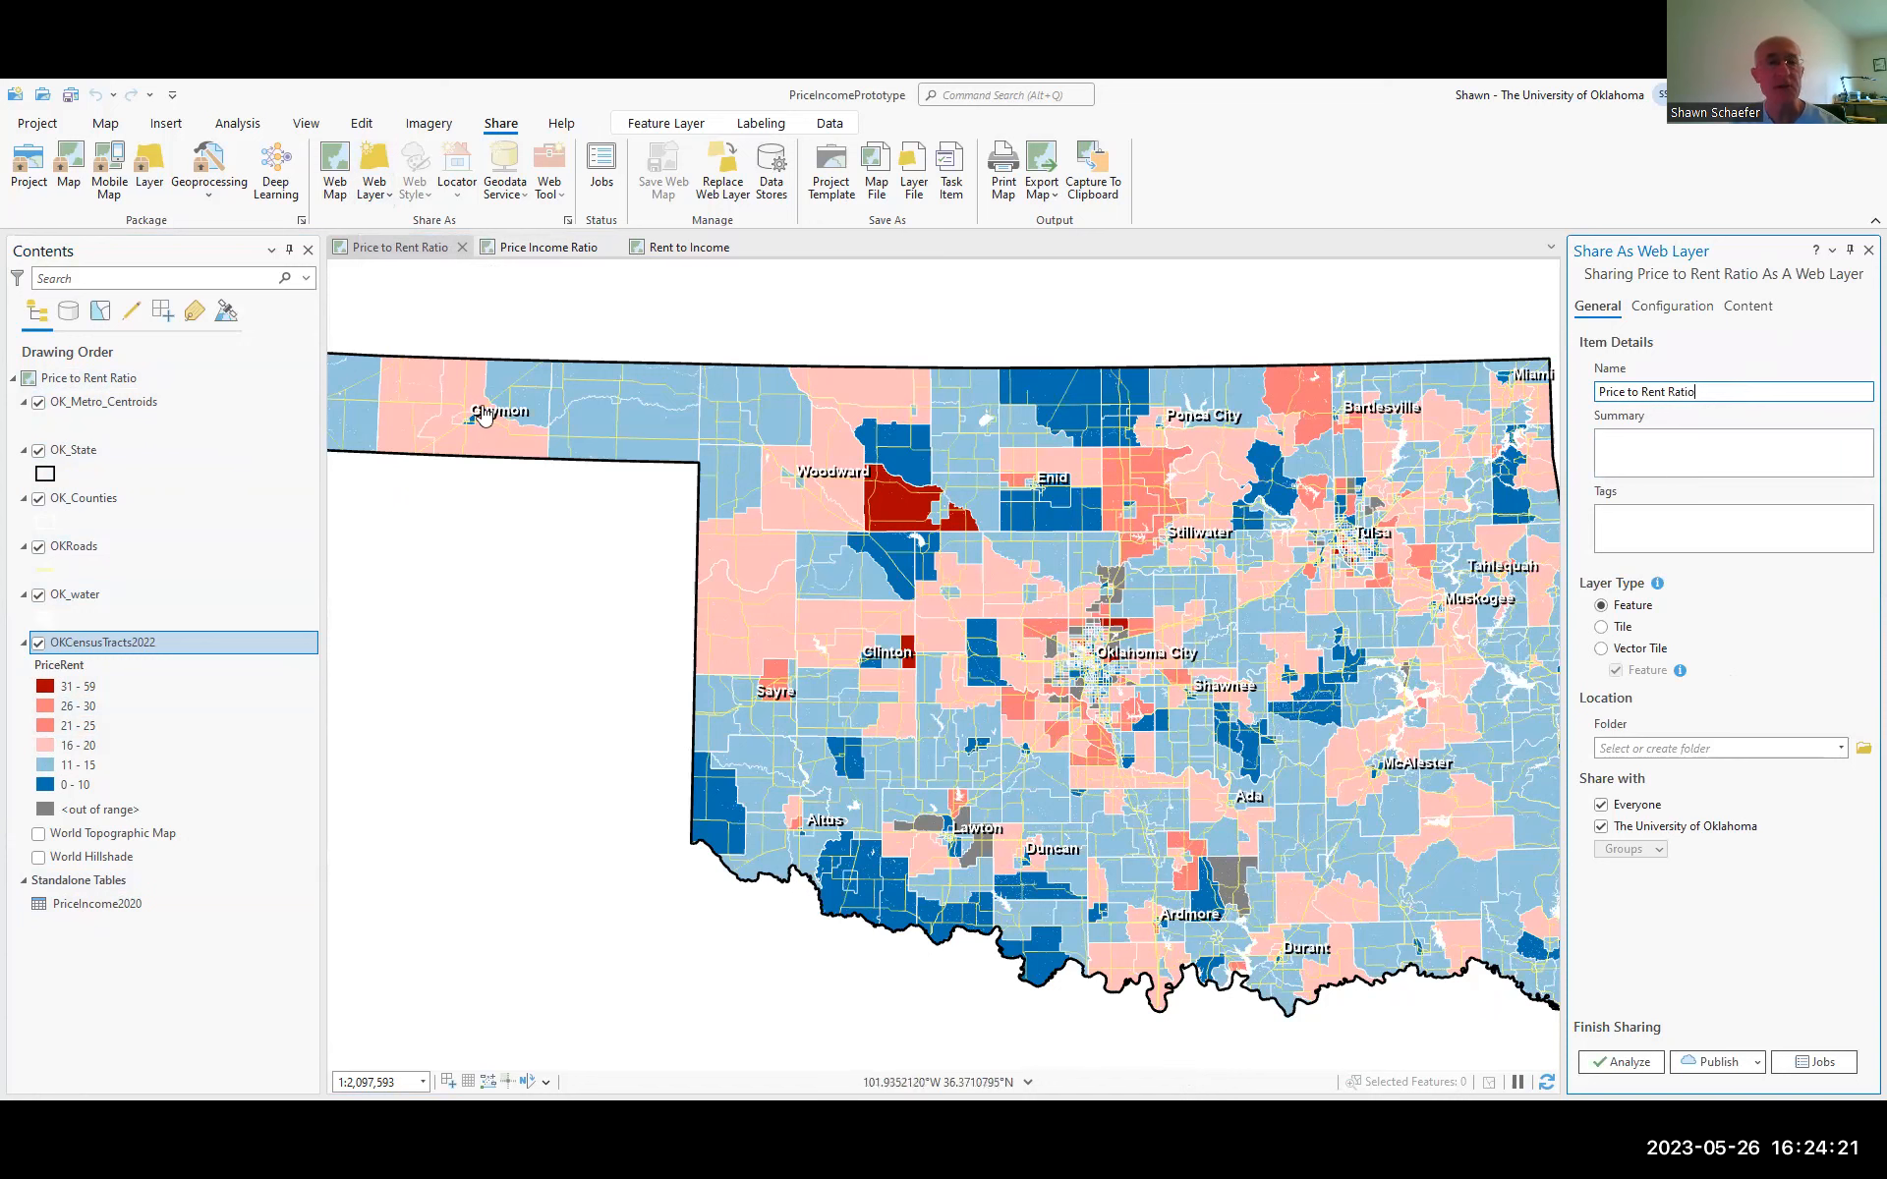
left_click(1728, 450)
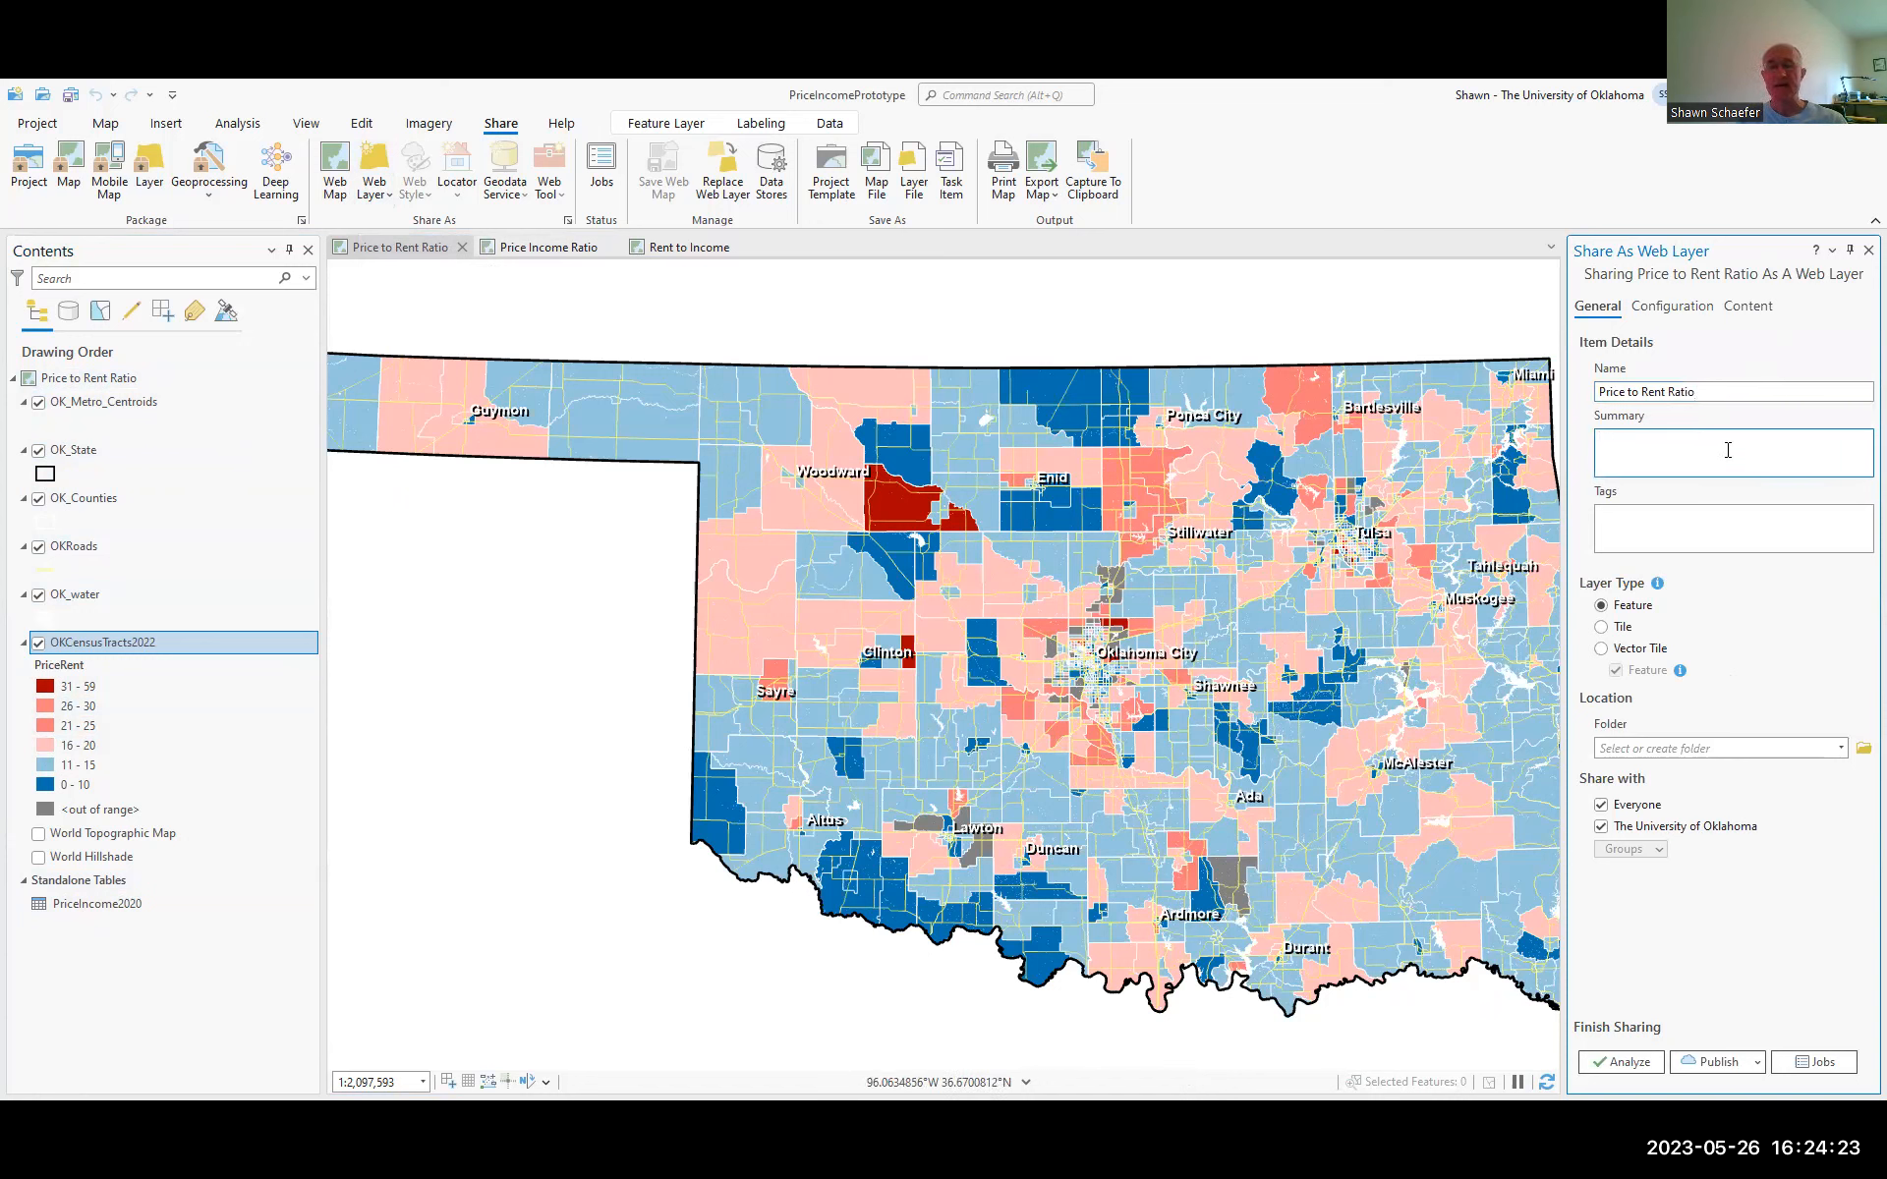
type("Price-to Rent Ratio")
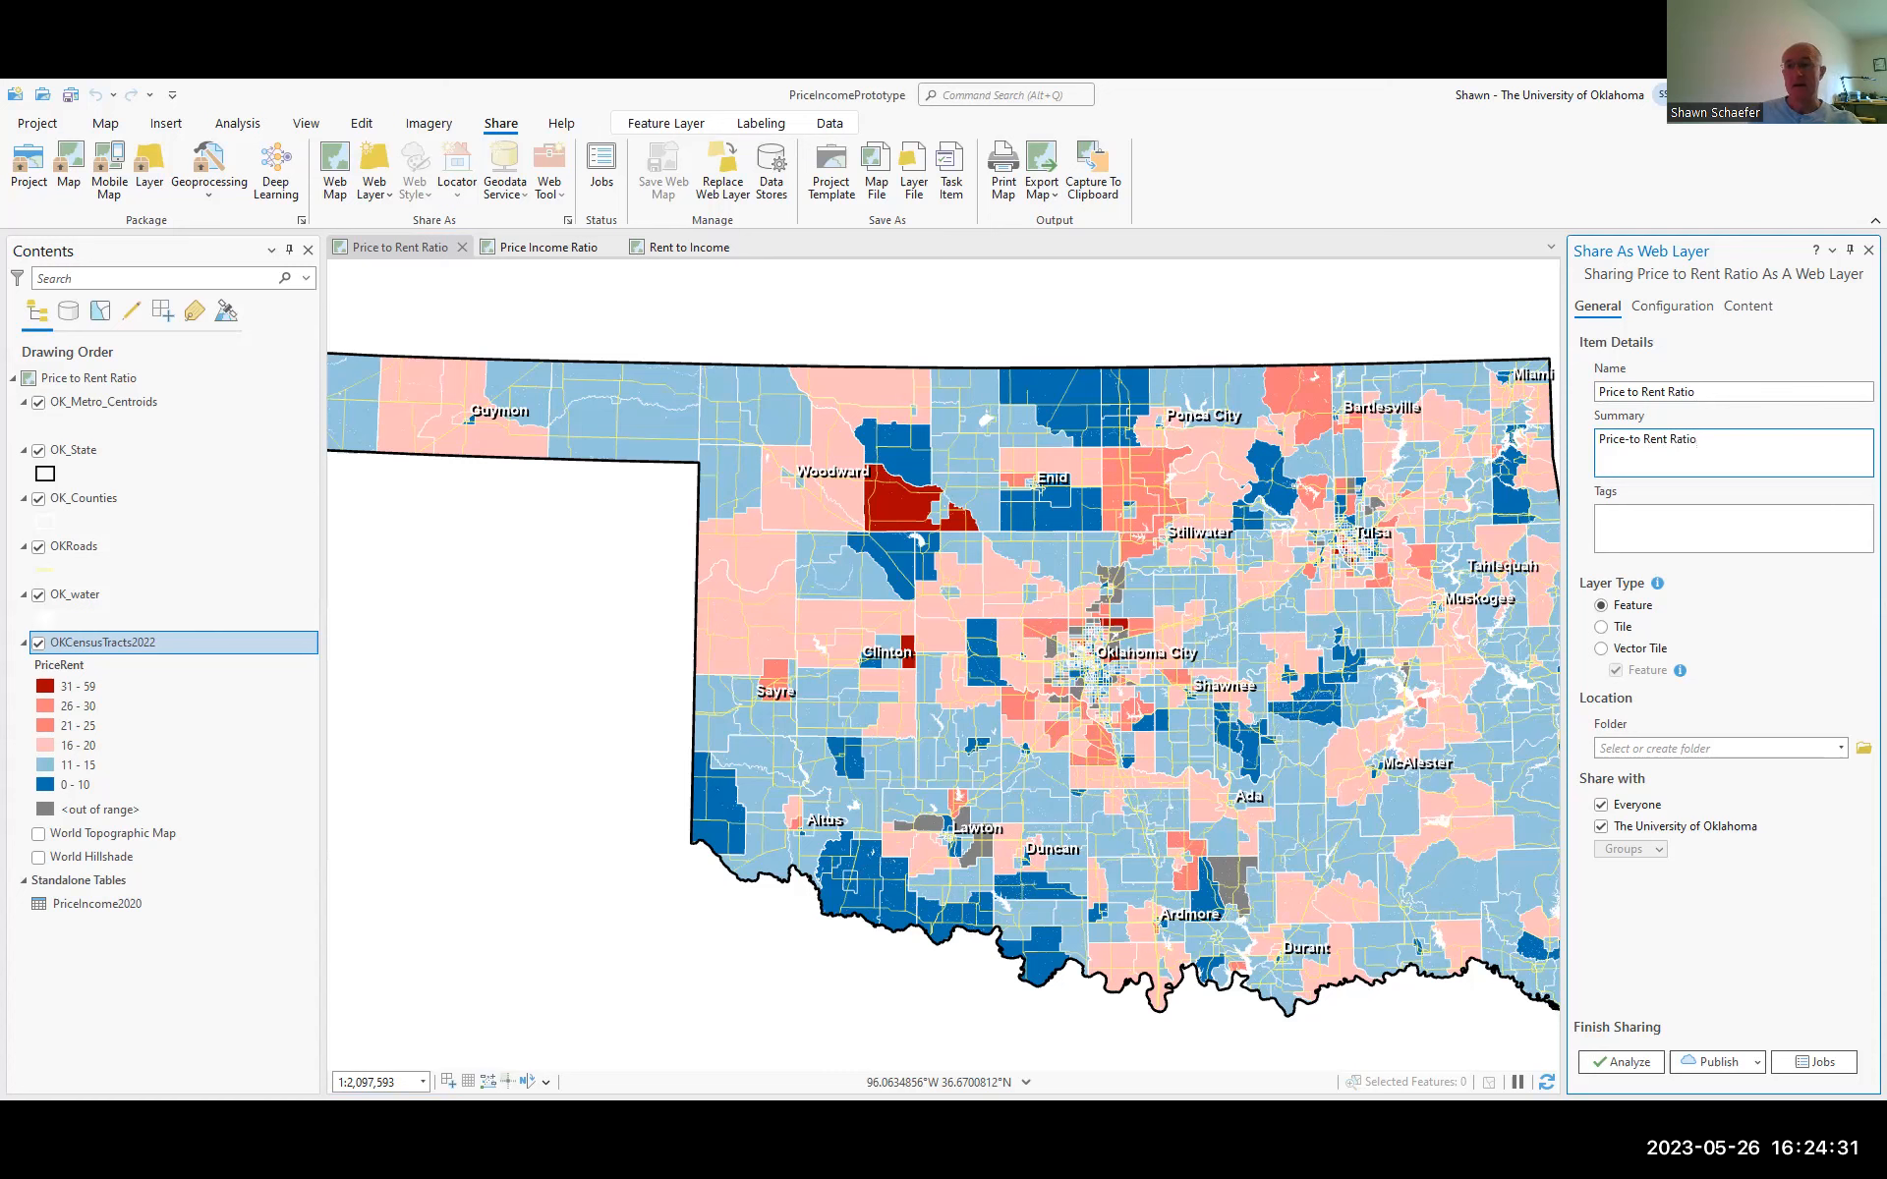
left_click(1613, 532)
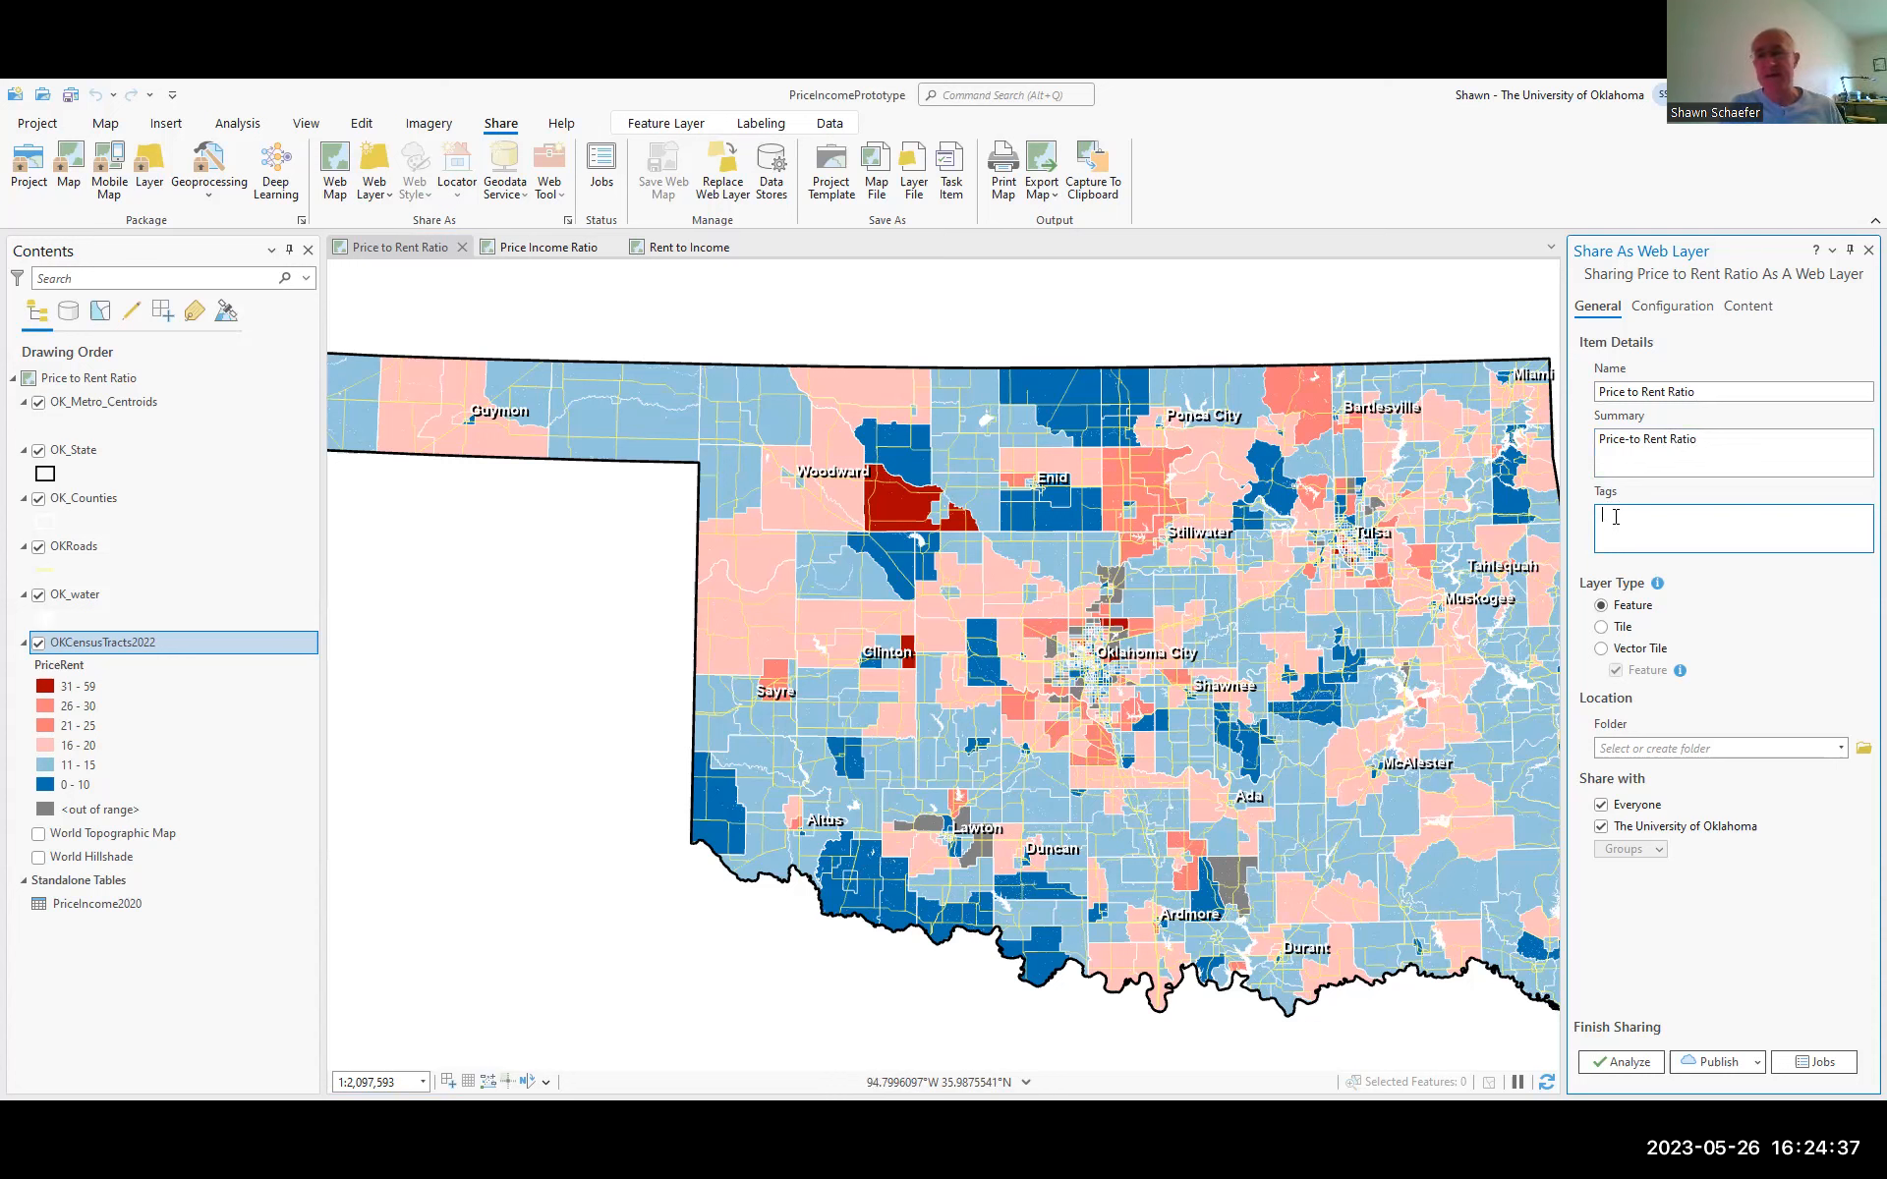
type("Housing")
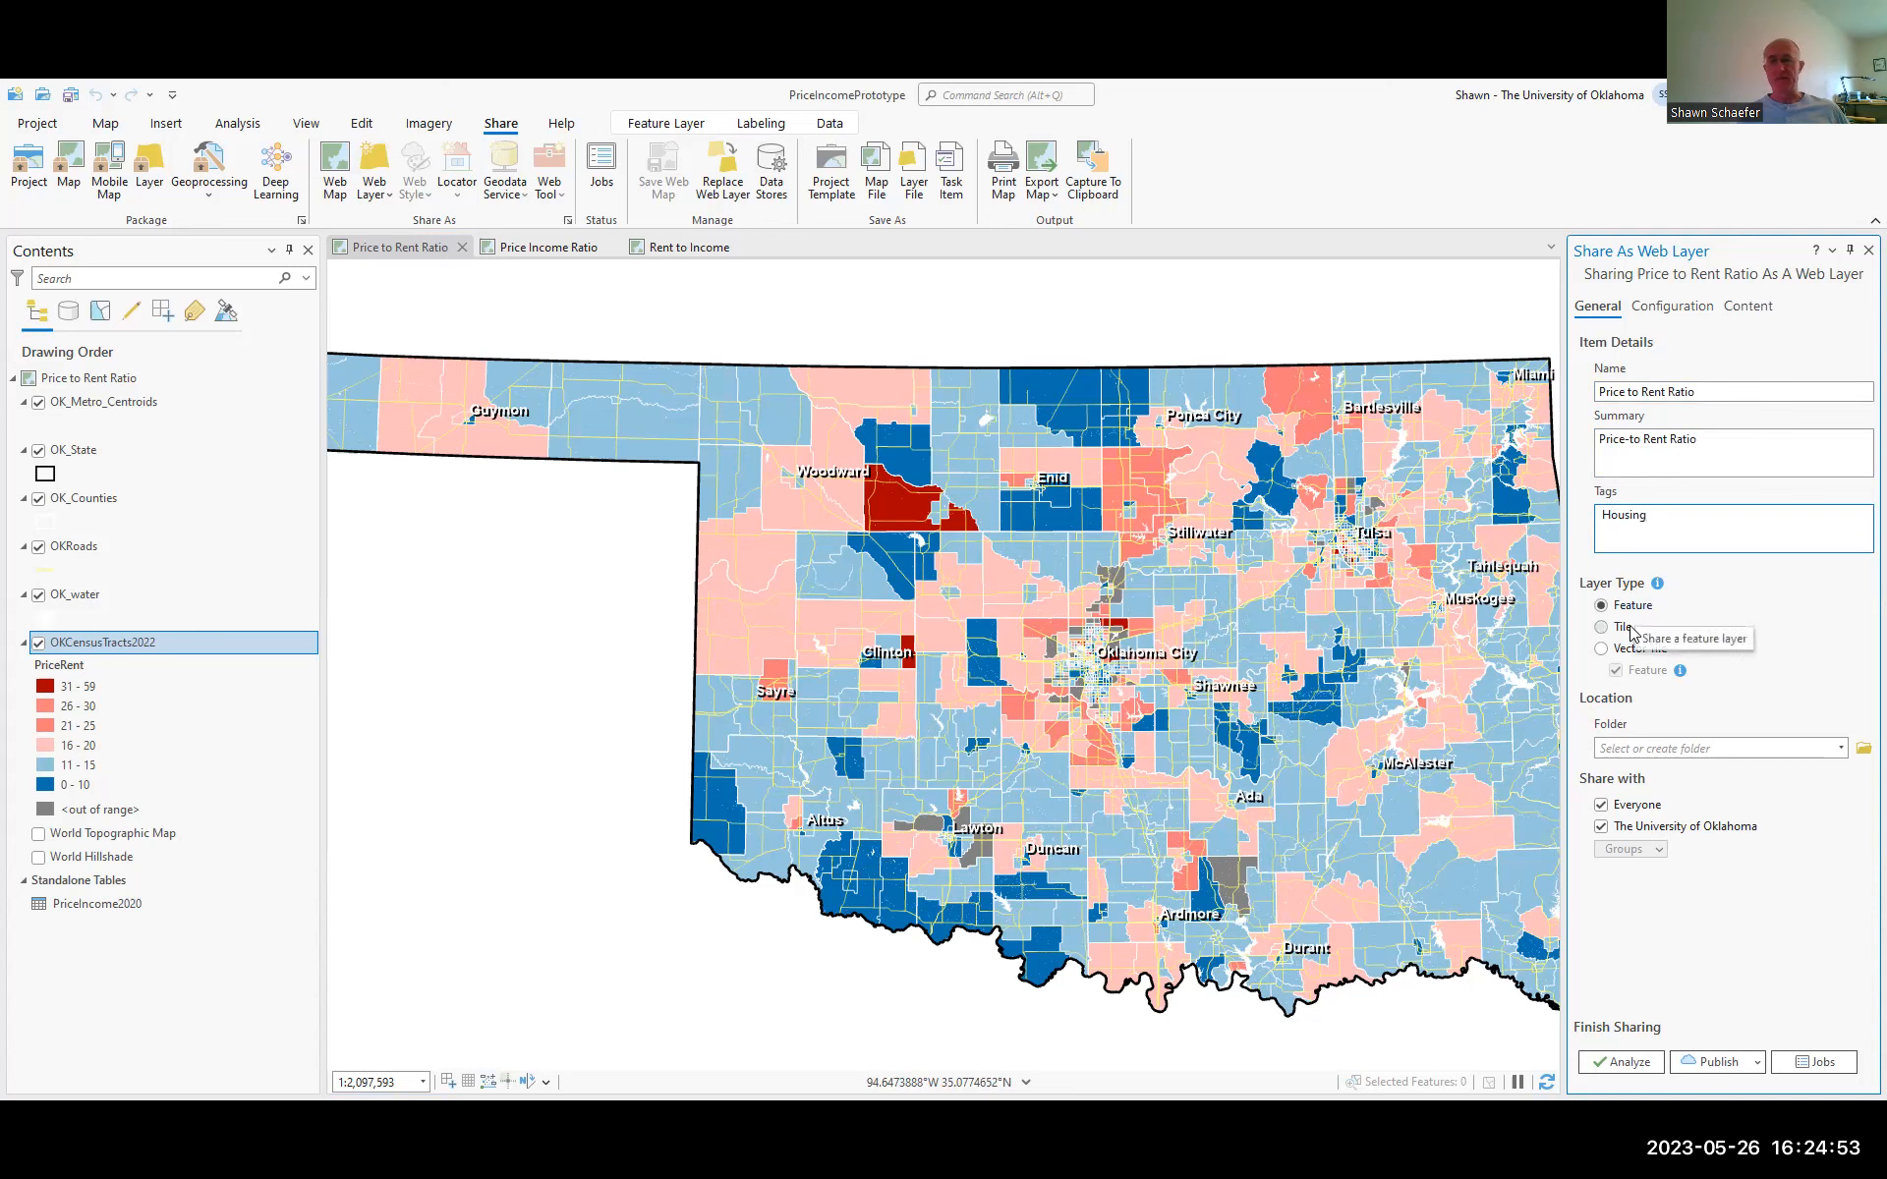
Set the web layer's location to the account's root folder and analyze it for sharing problems
left_click(1840, 747)
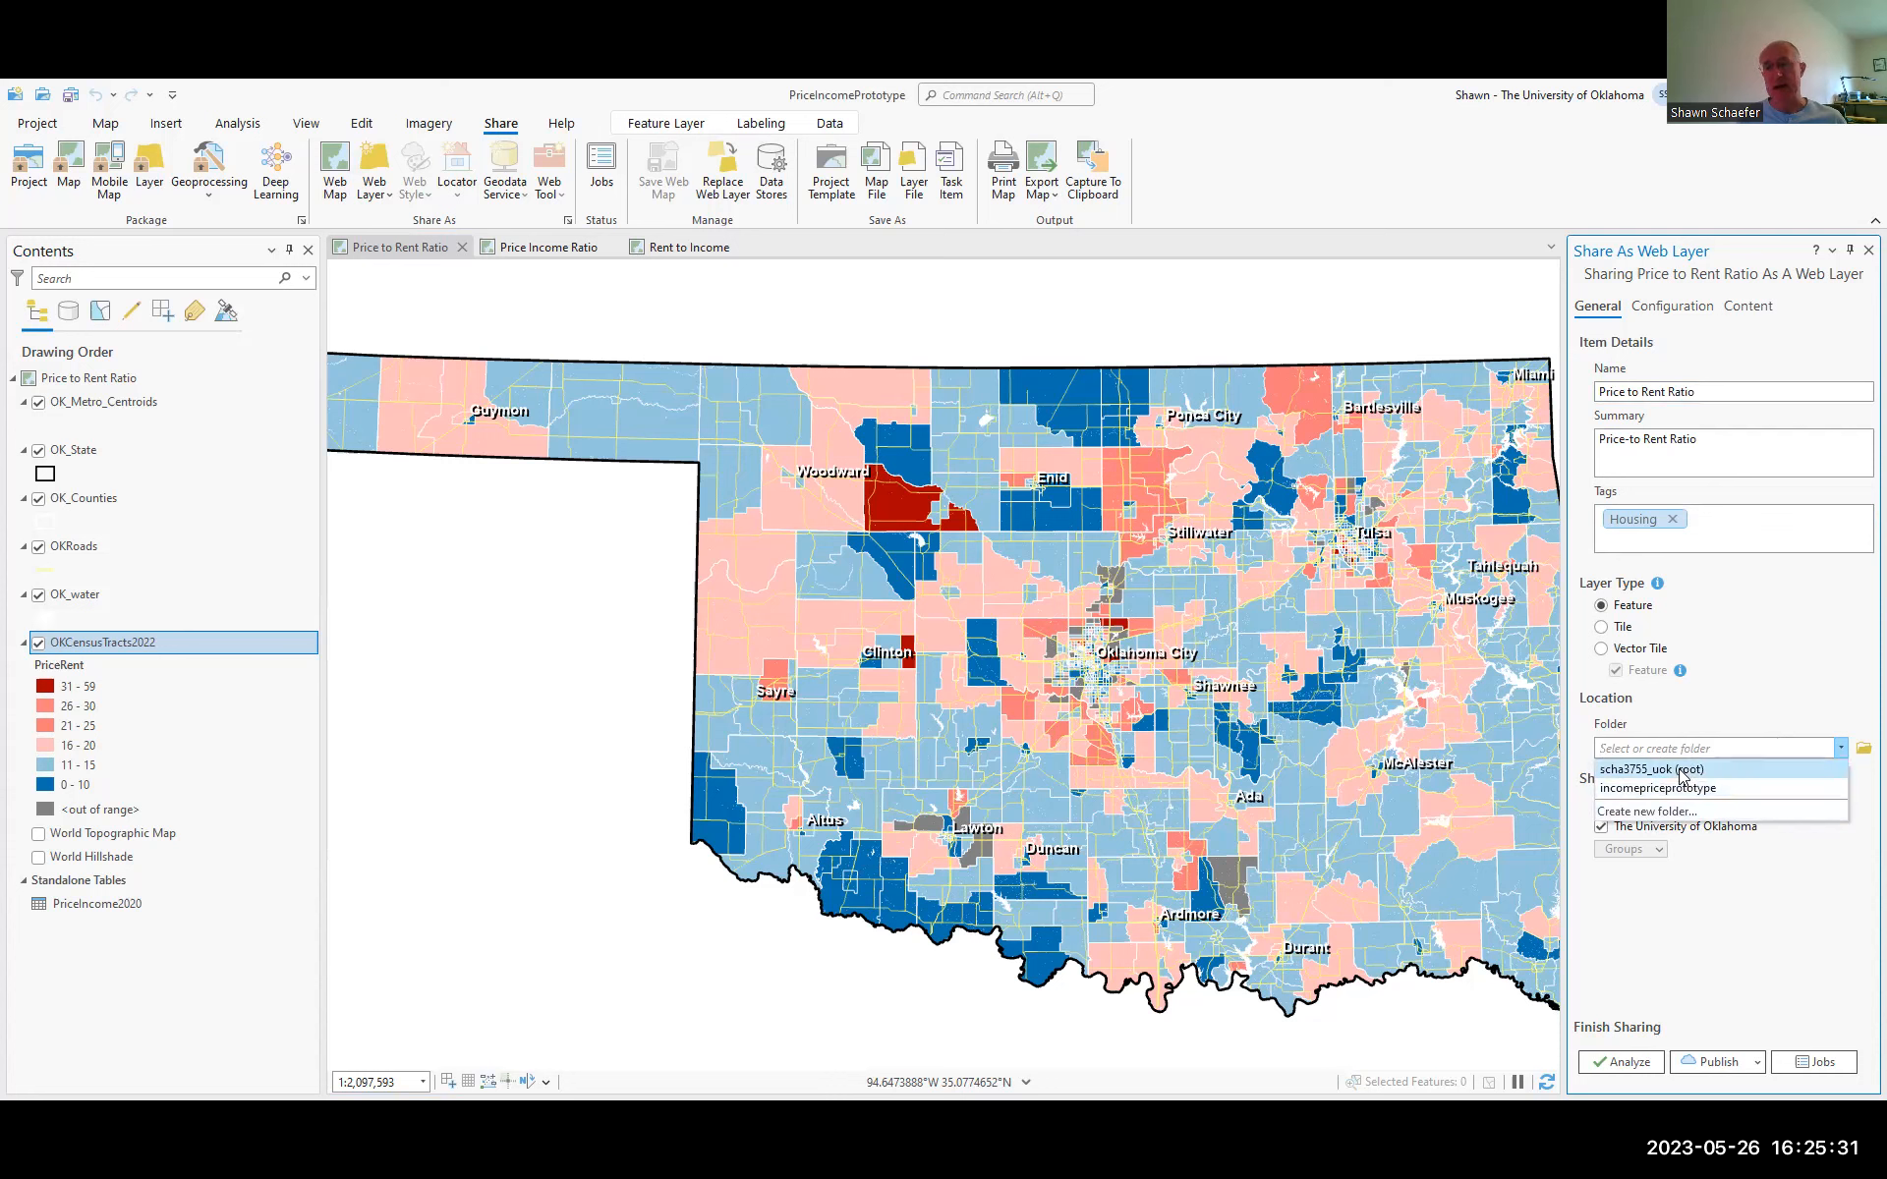
left_click(1683, 773)
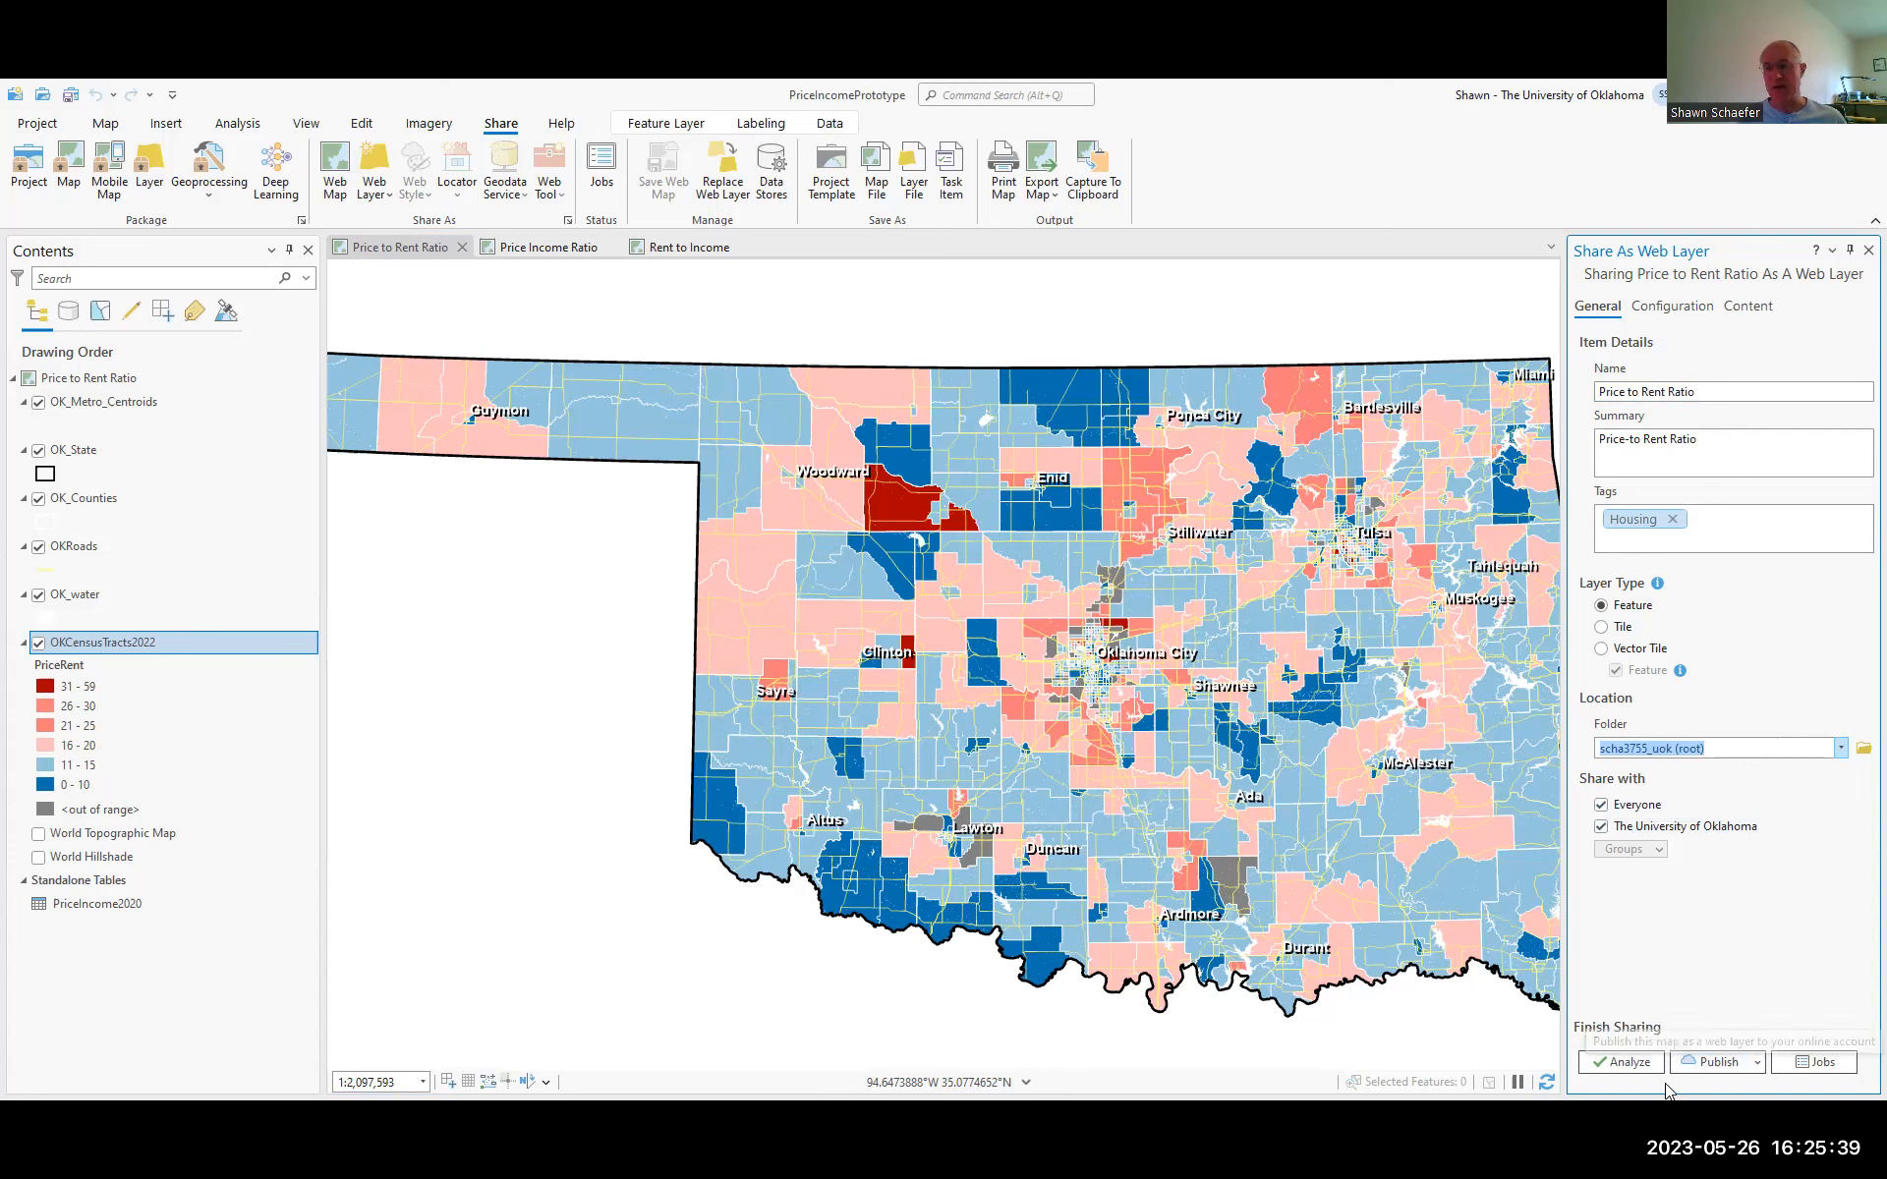
left_click(1612, 1064)
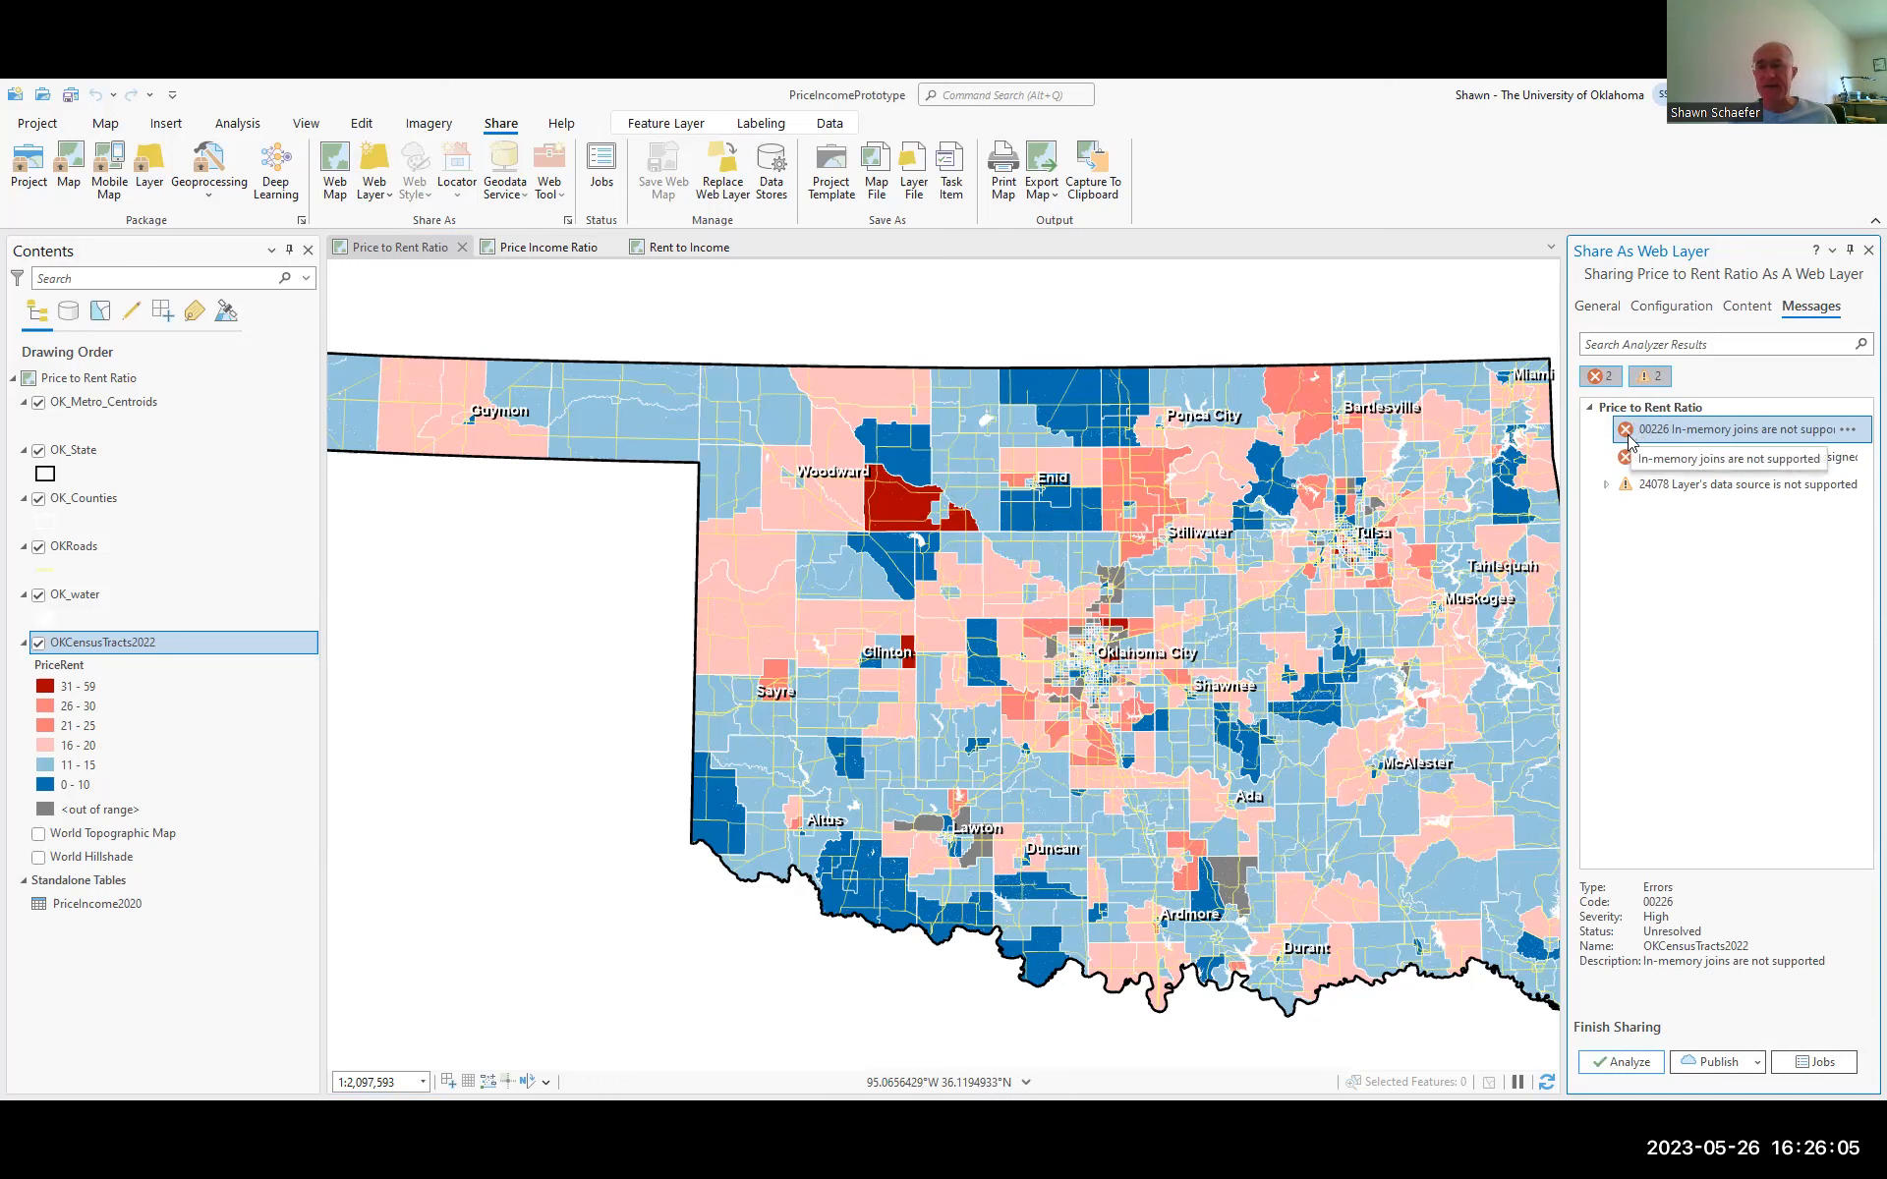
Examine the analyzer messages for the Price to Rent Ratio web layer, including the data source warning 24078
left_click(1608, 486)
left_click(1608, 485)
left_click(1622, 486)
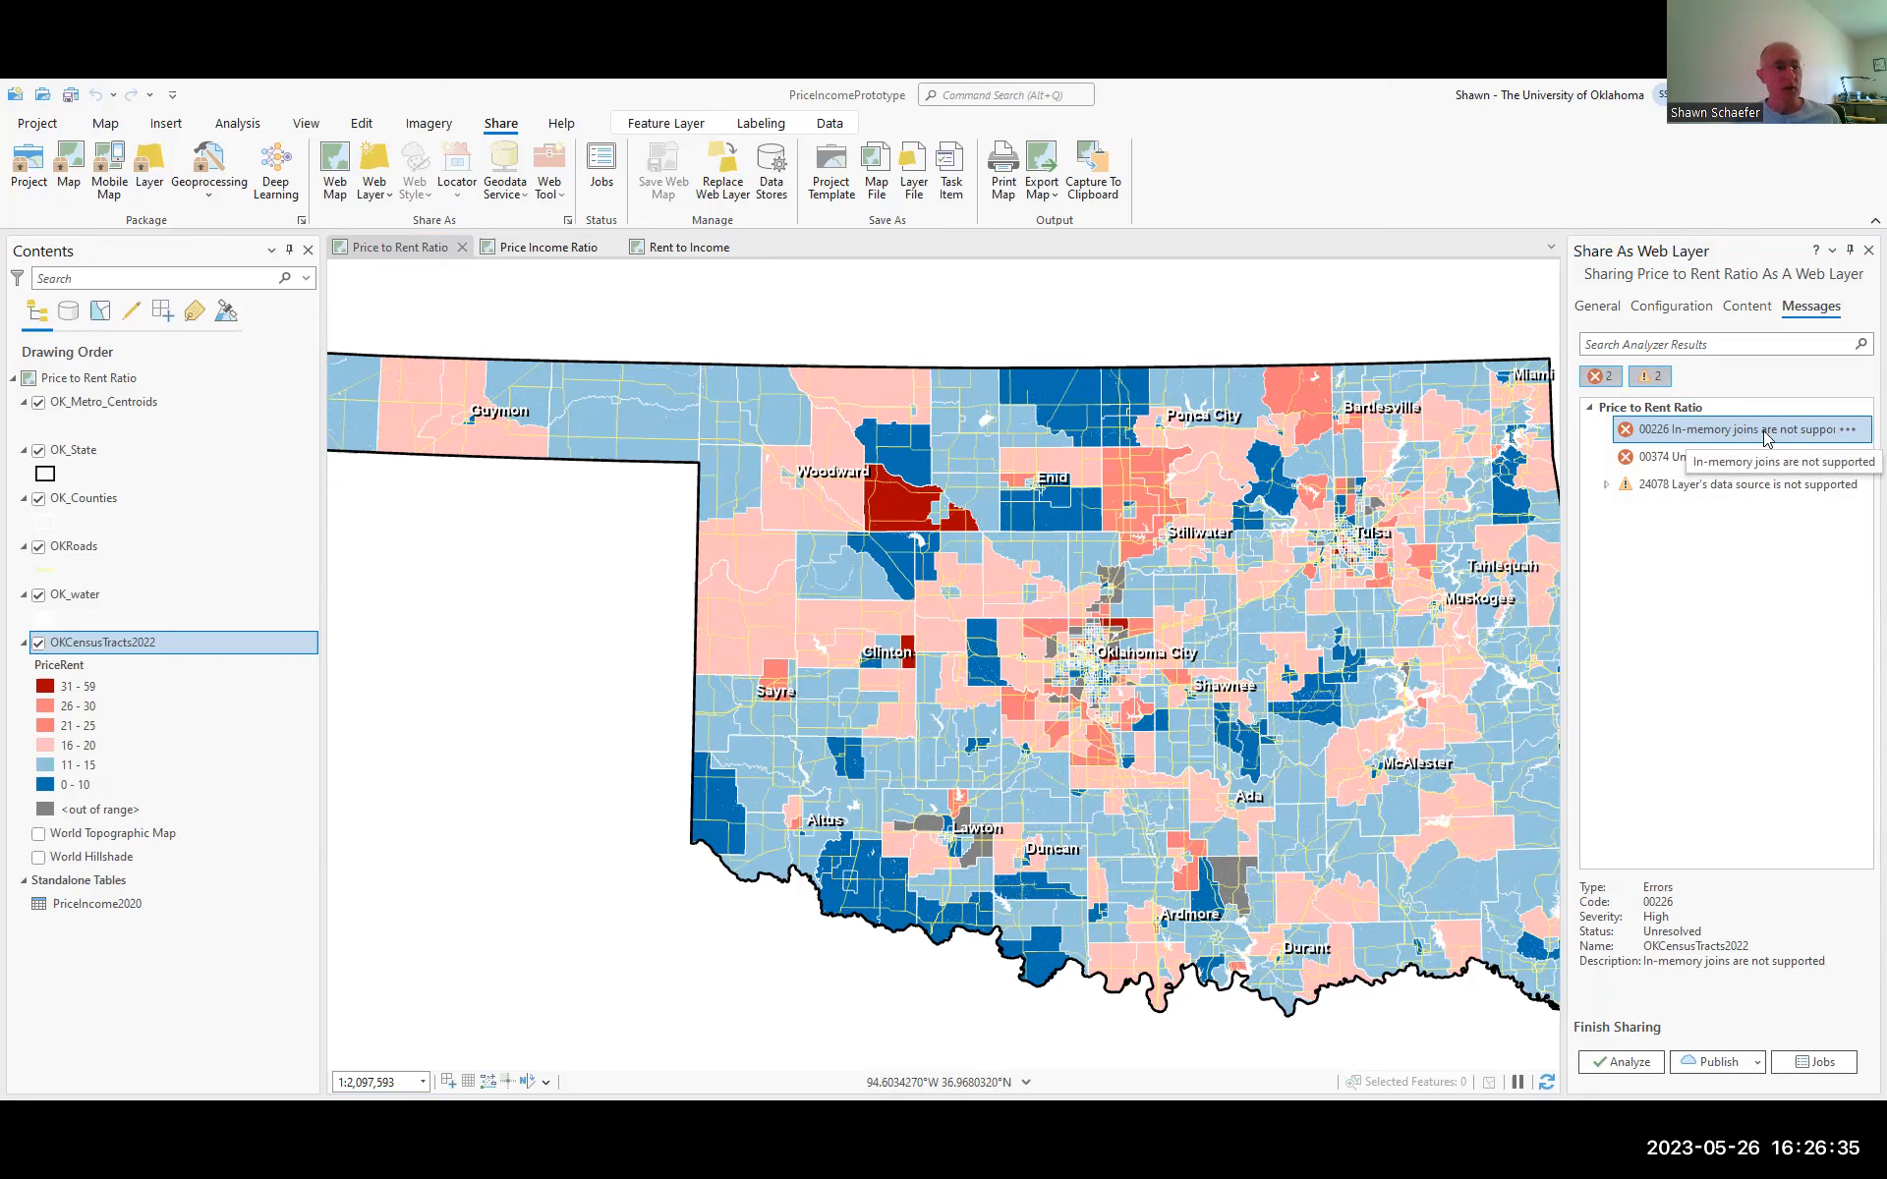
Export the OKCensusTracts2022 features to PriceIncomePrototype.gdb as PriceRentRatio and place the new layer directly below OK_water
right_click(88, 648)
mouse_move(113, 648)
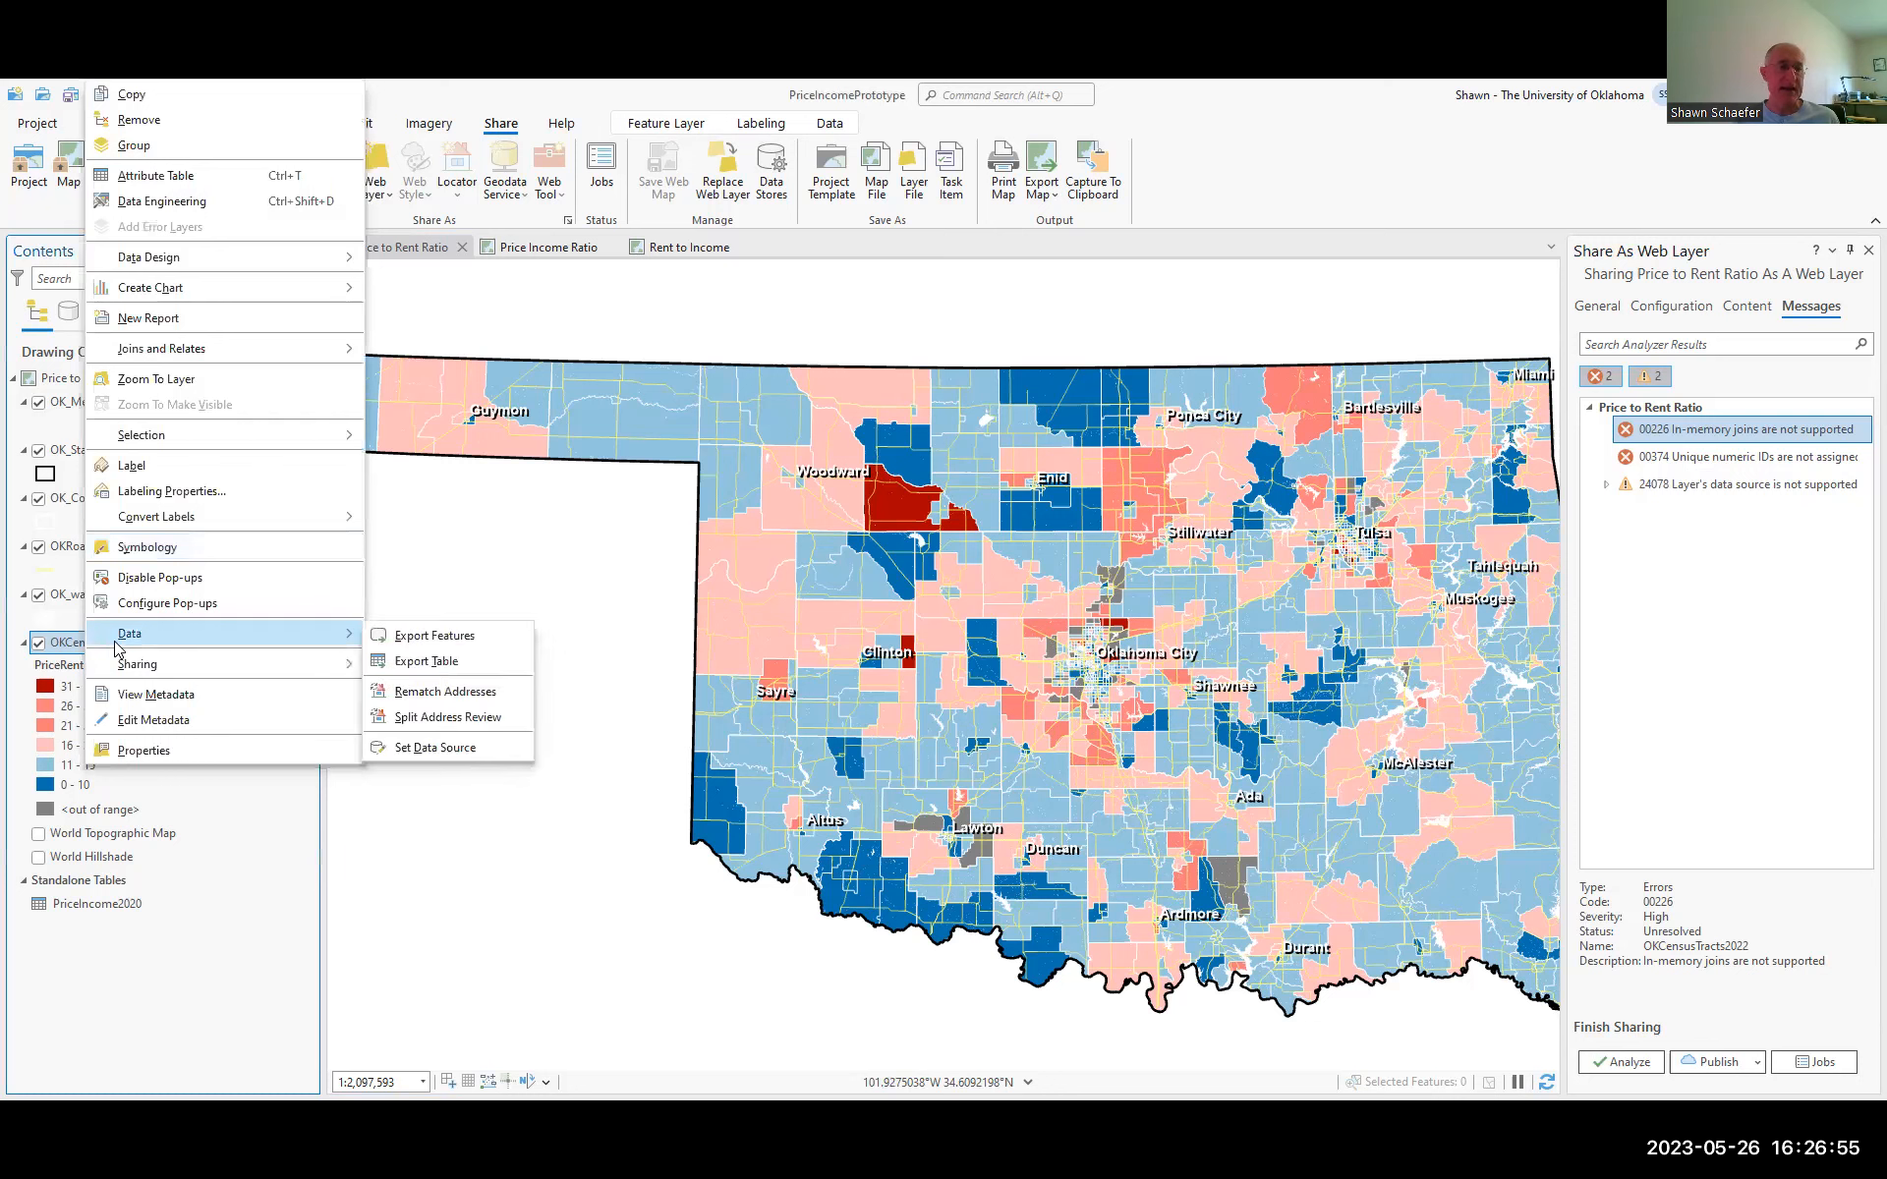
left_click(392, 640)
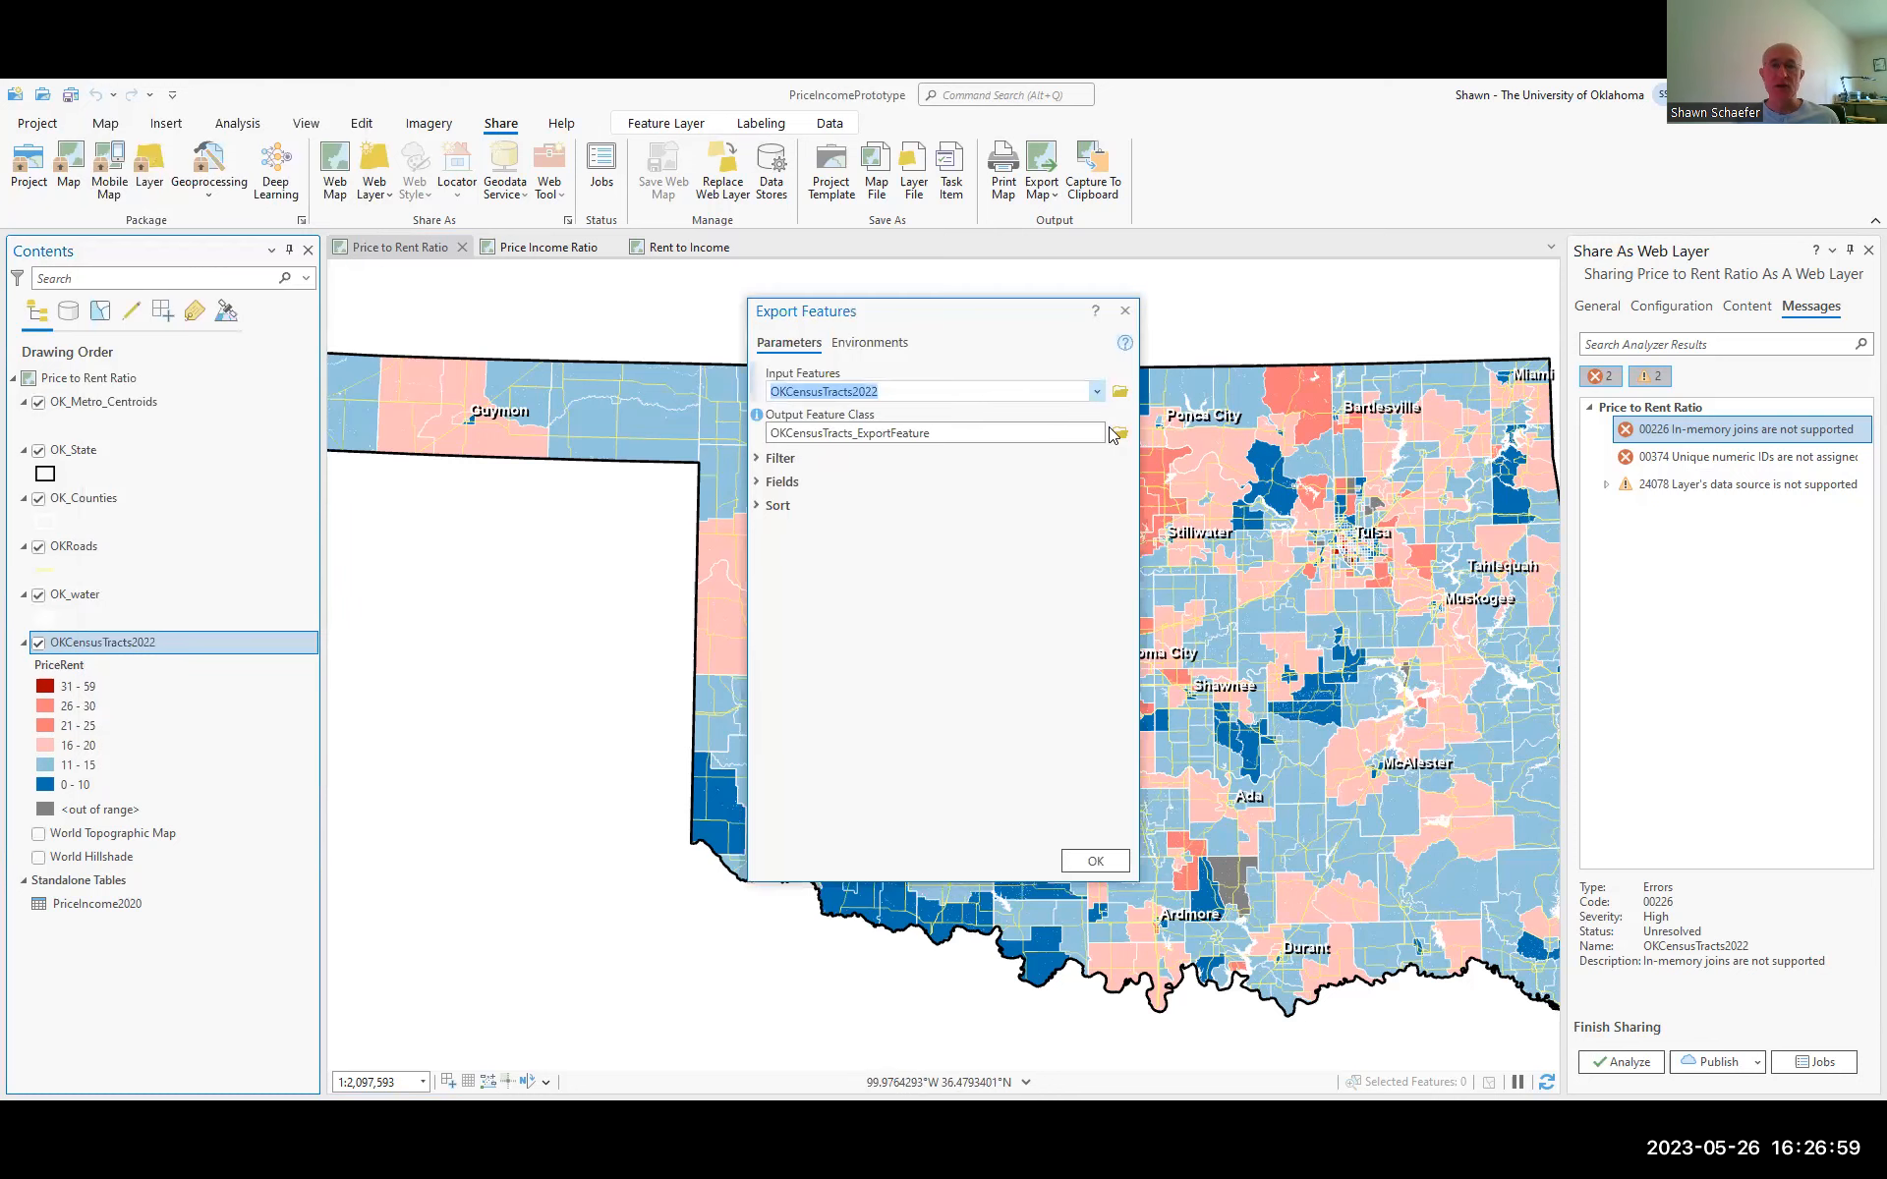
left_click(1120, 435)
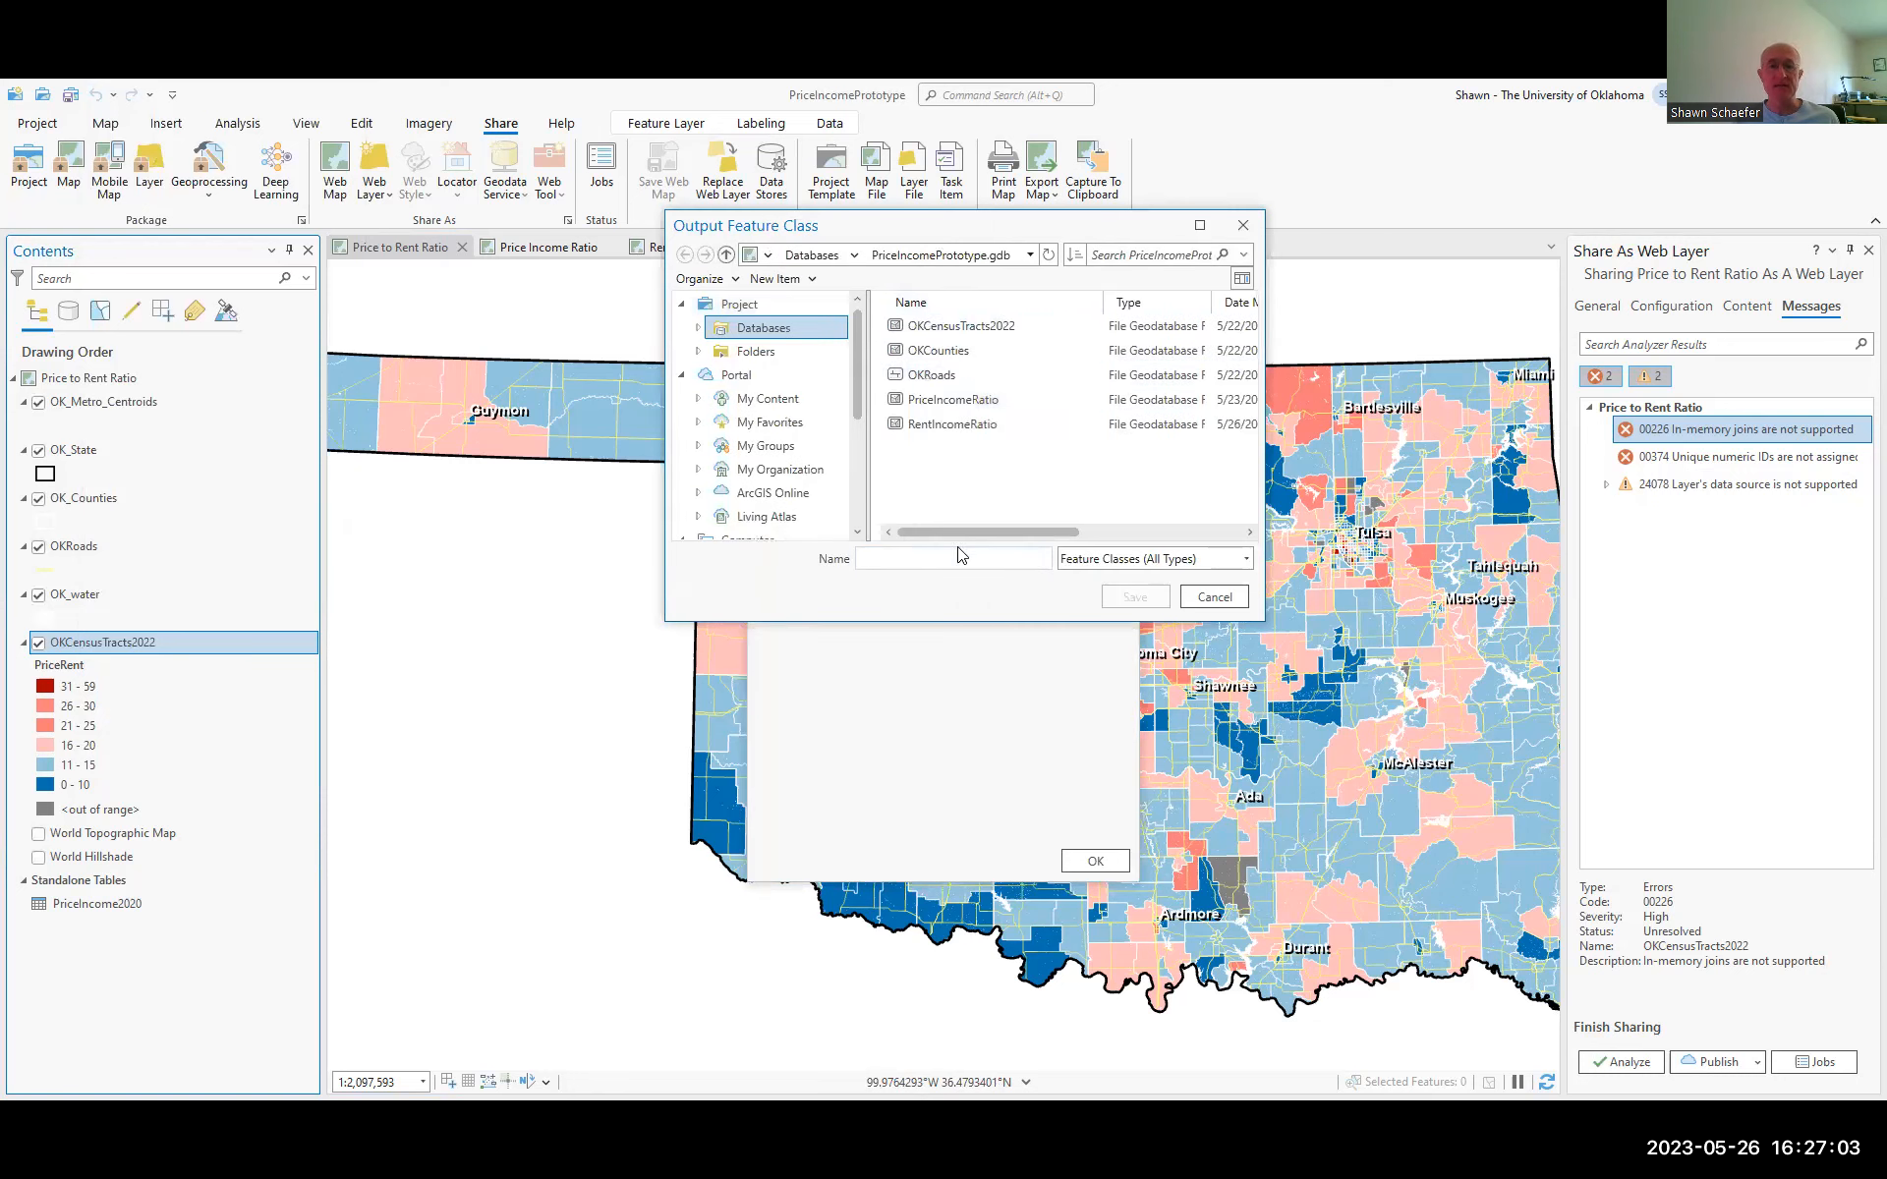
left_click(959, 552)
type("R")
key("BackSpace")
type("Price")
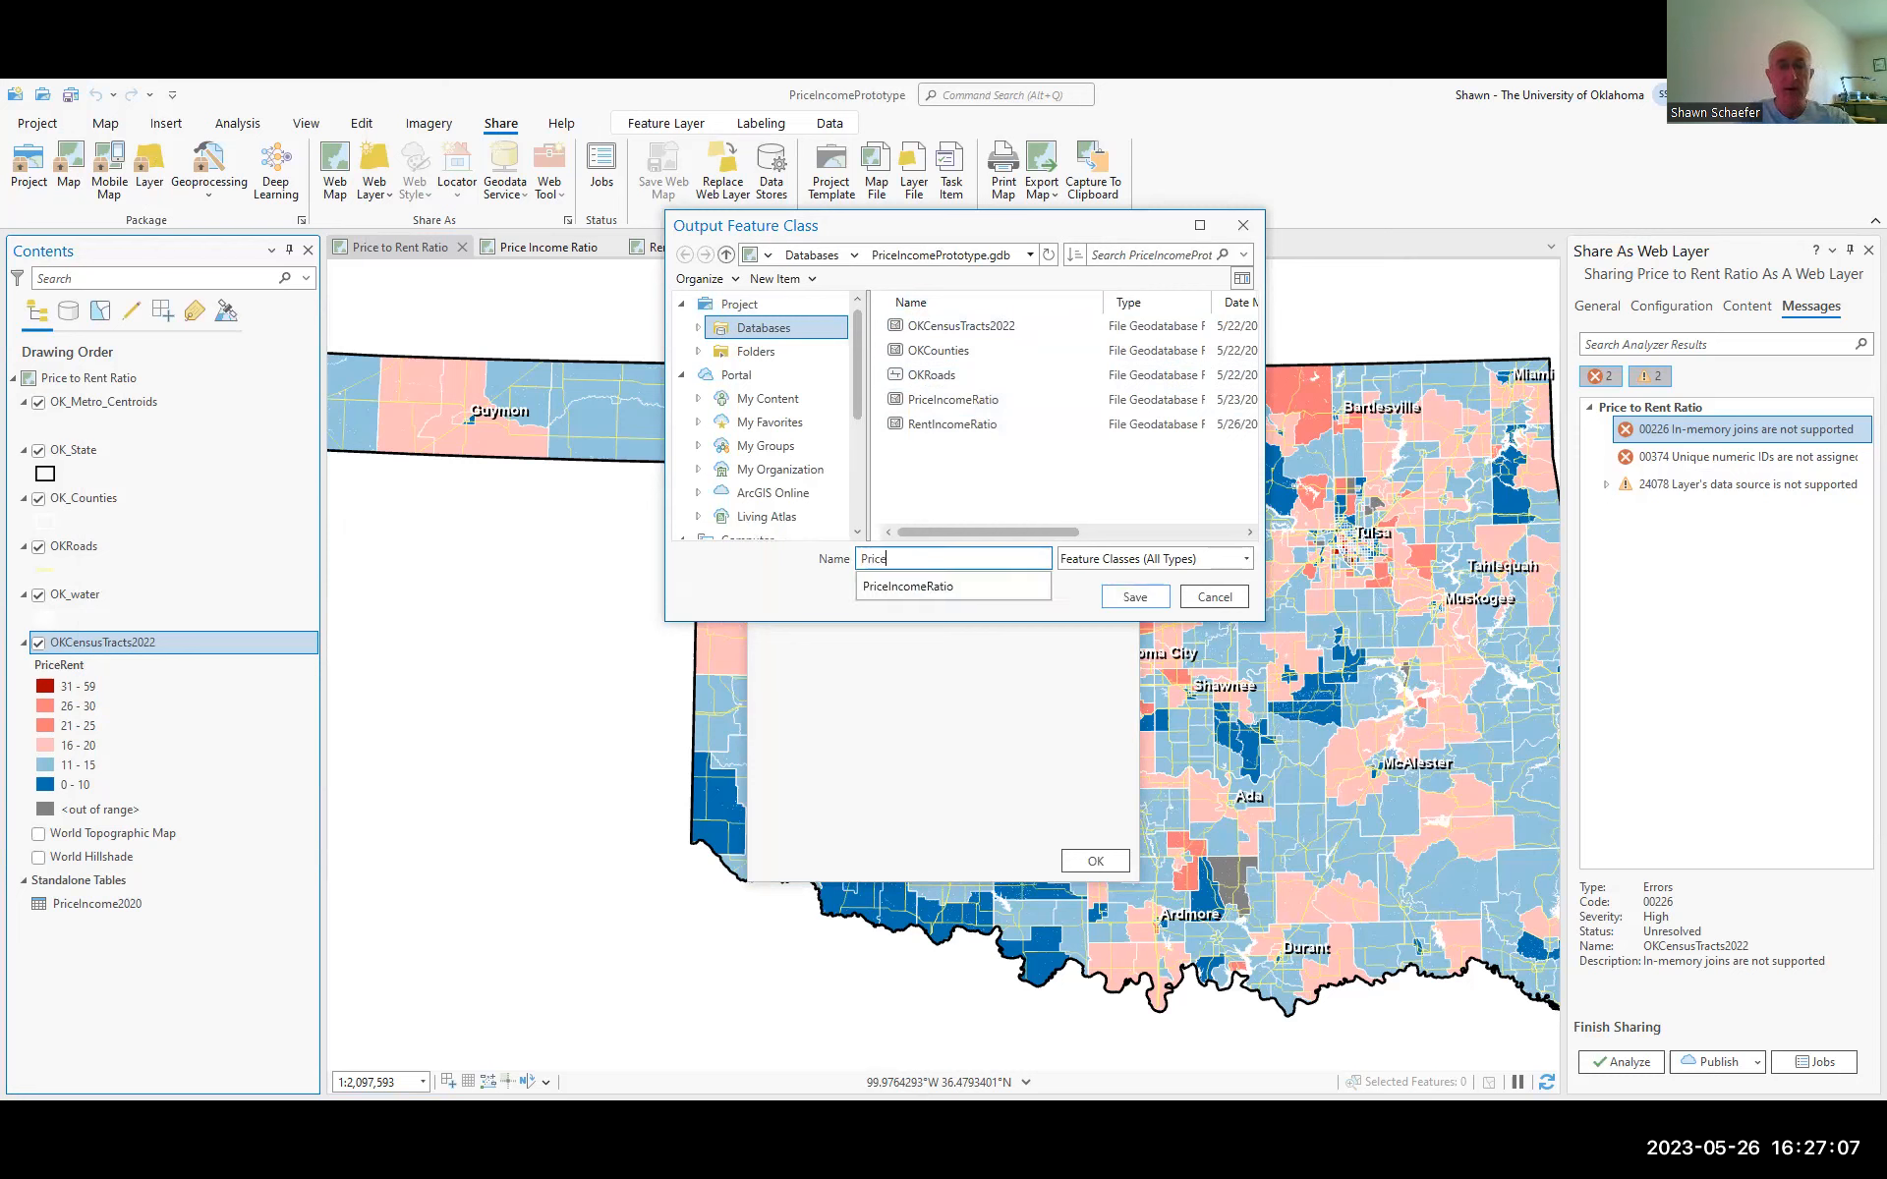
type("RentRatio")
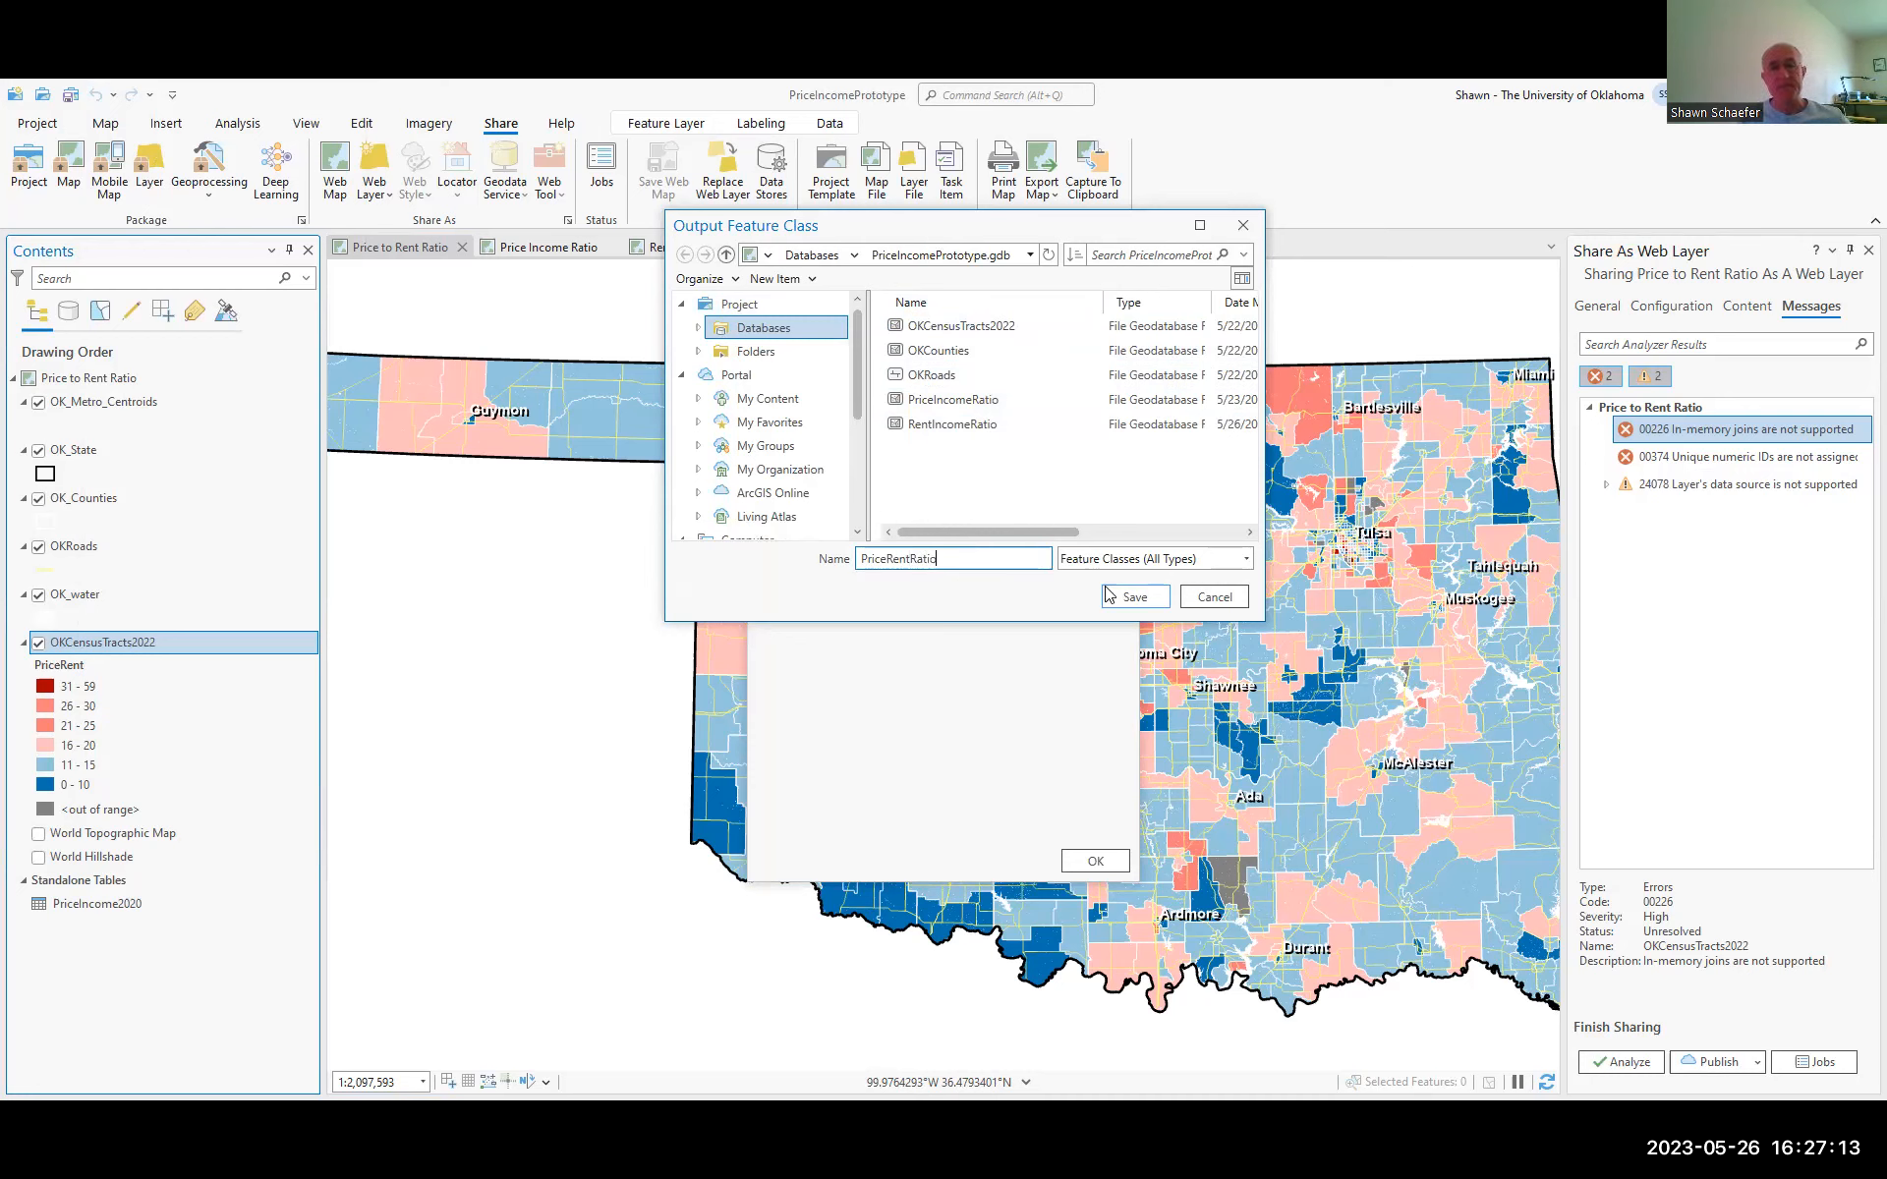
left_click(1131, 598)
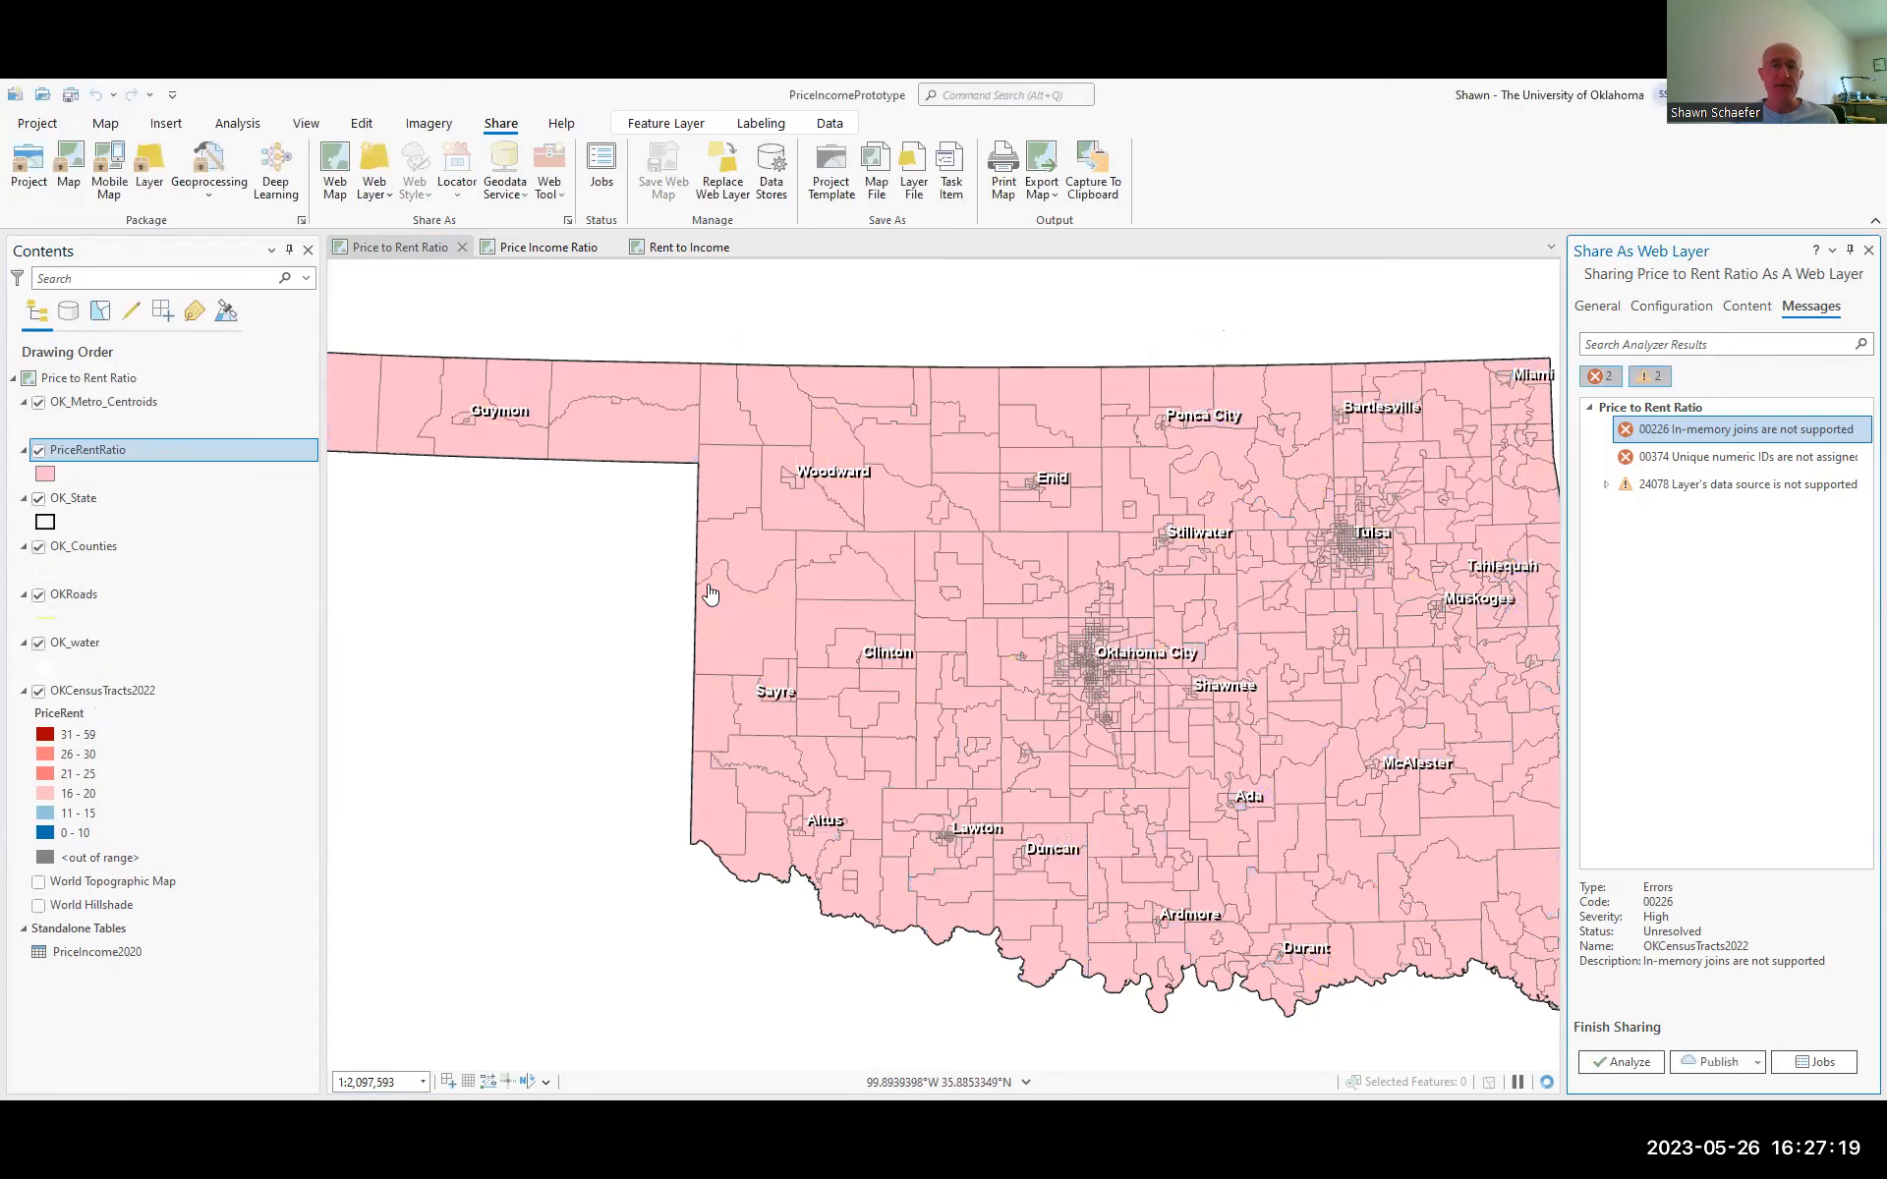
left_click_drag(118, 452, 130, 666)
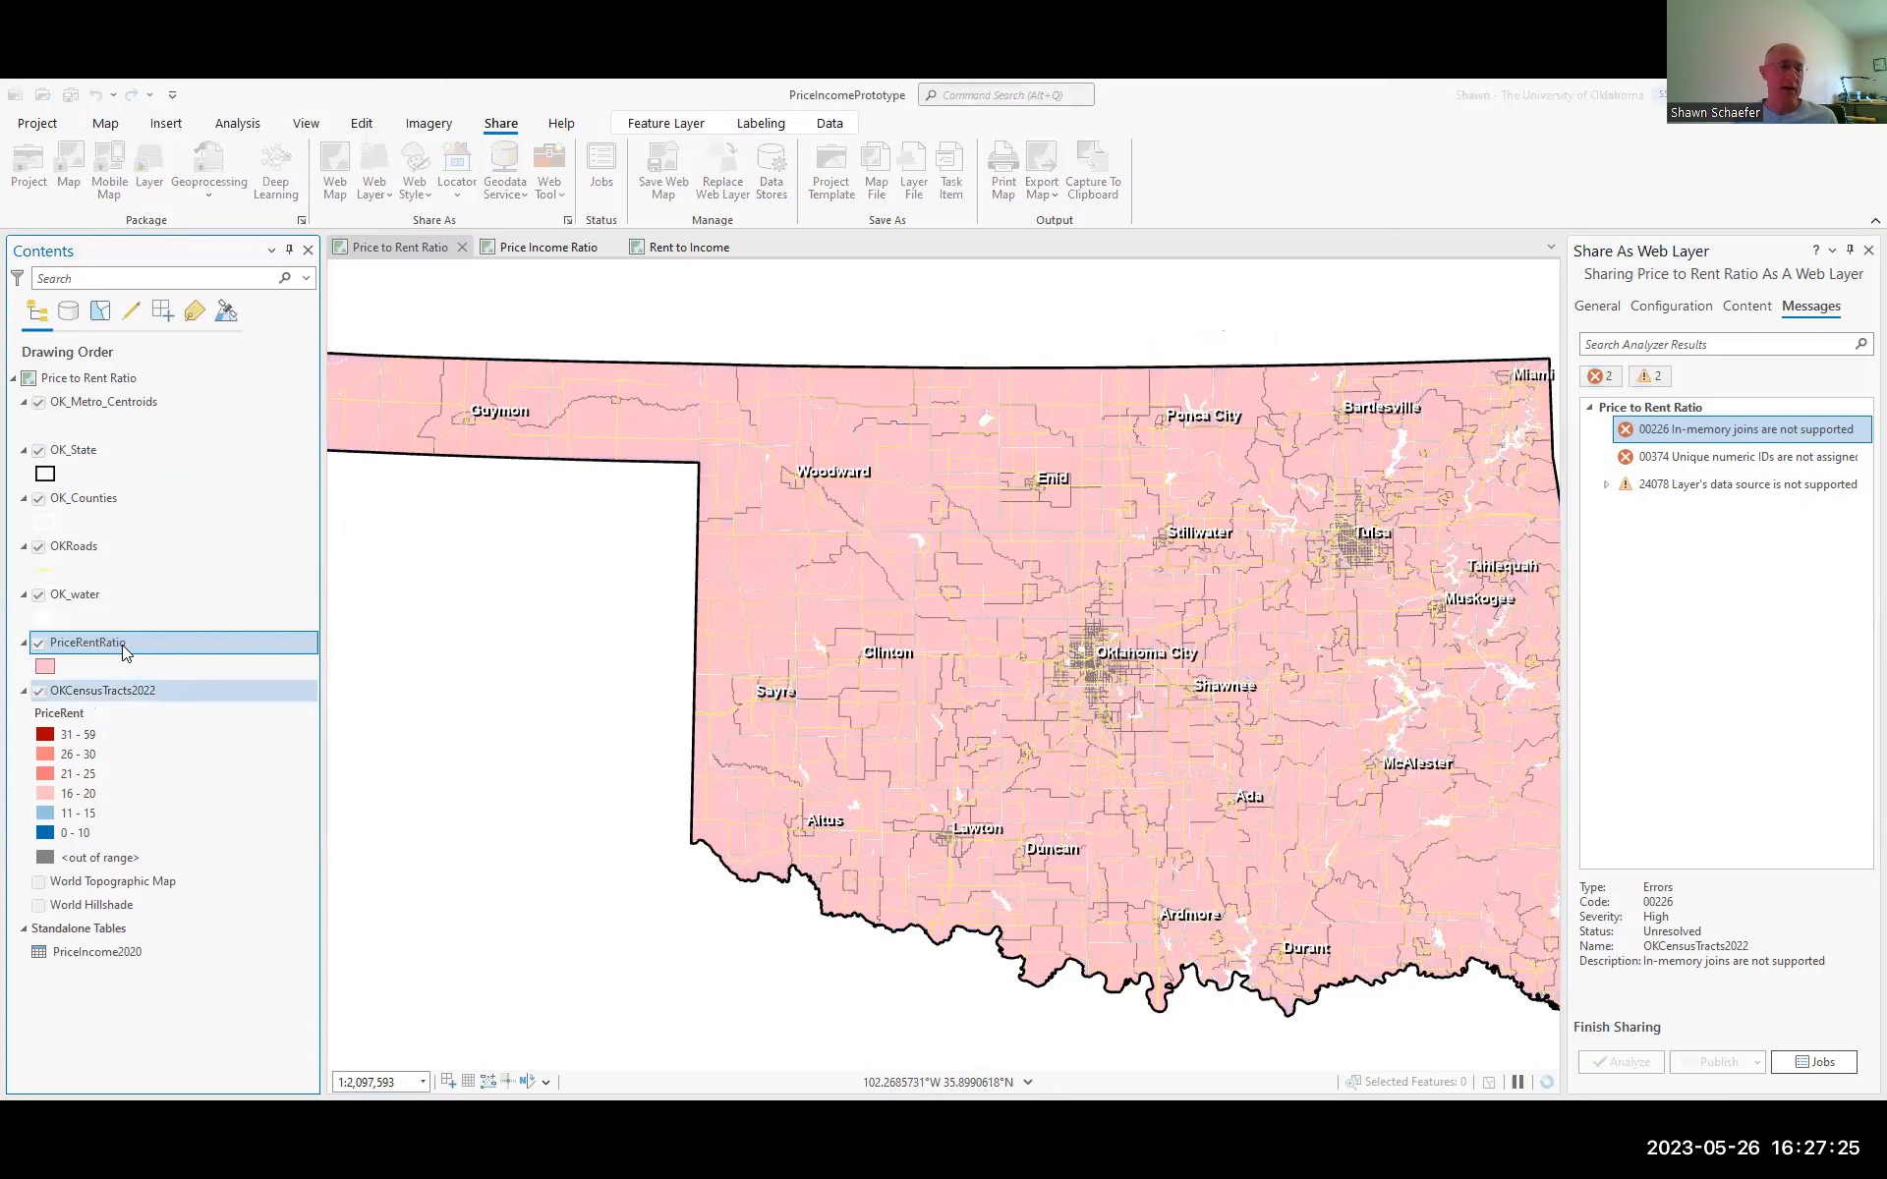
Check the joined fields in the PriceRentRatio layer's attribute table and close the table
right_click(122, 645)
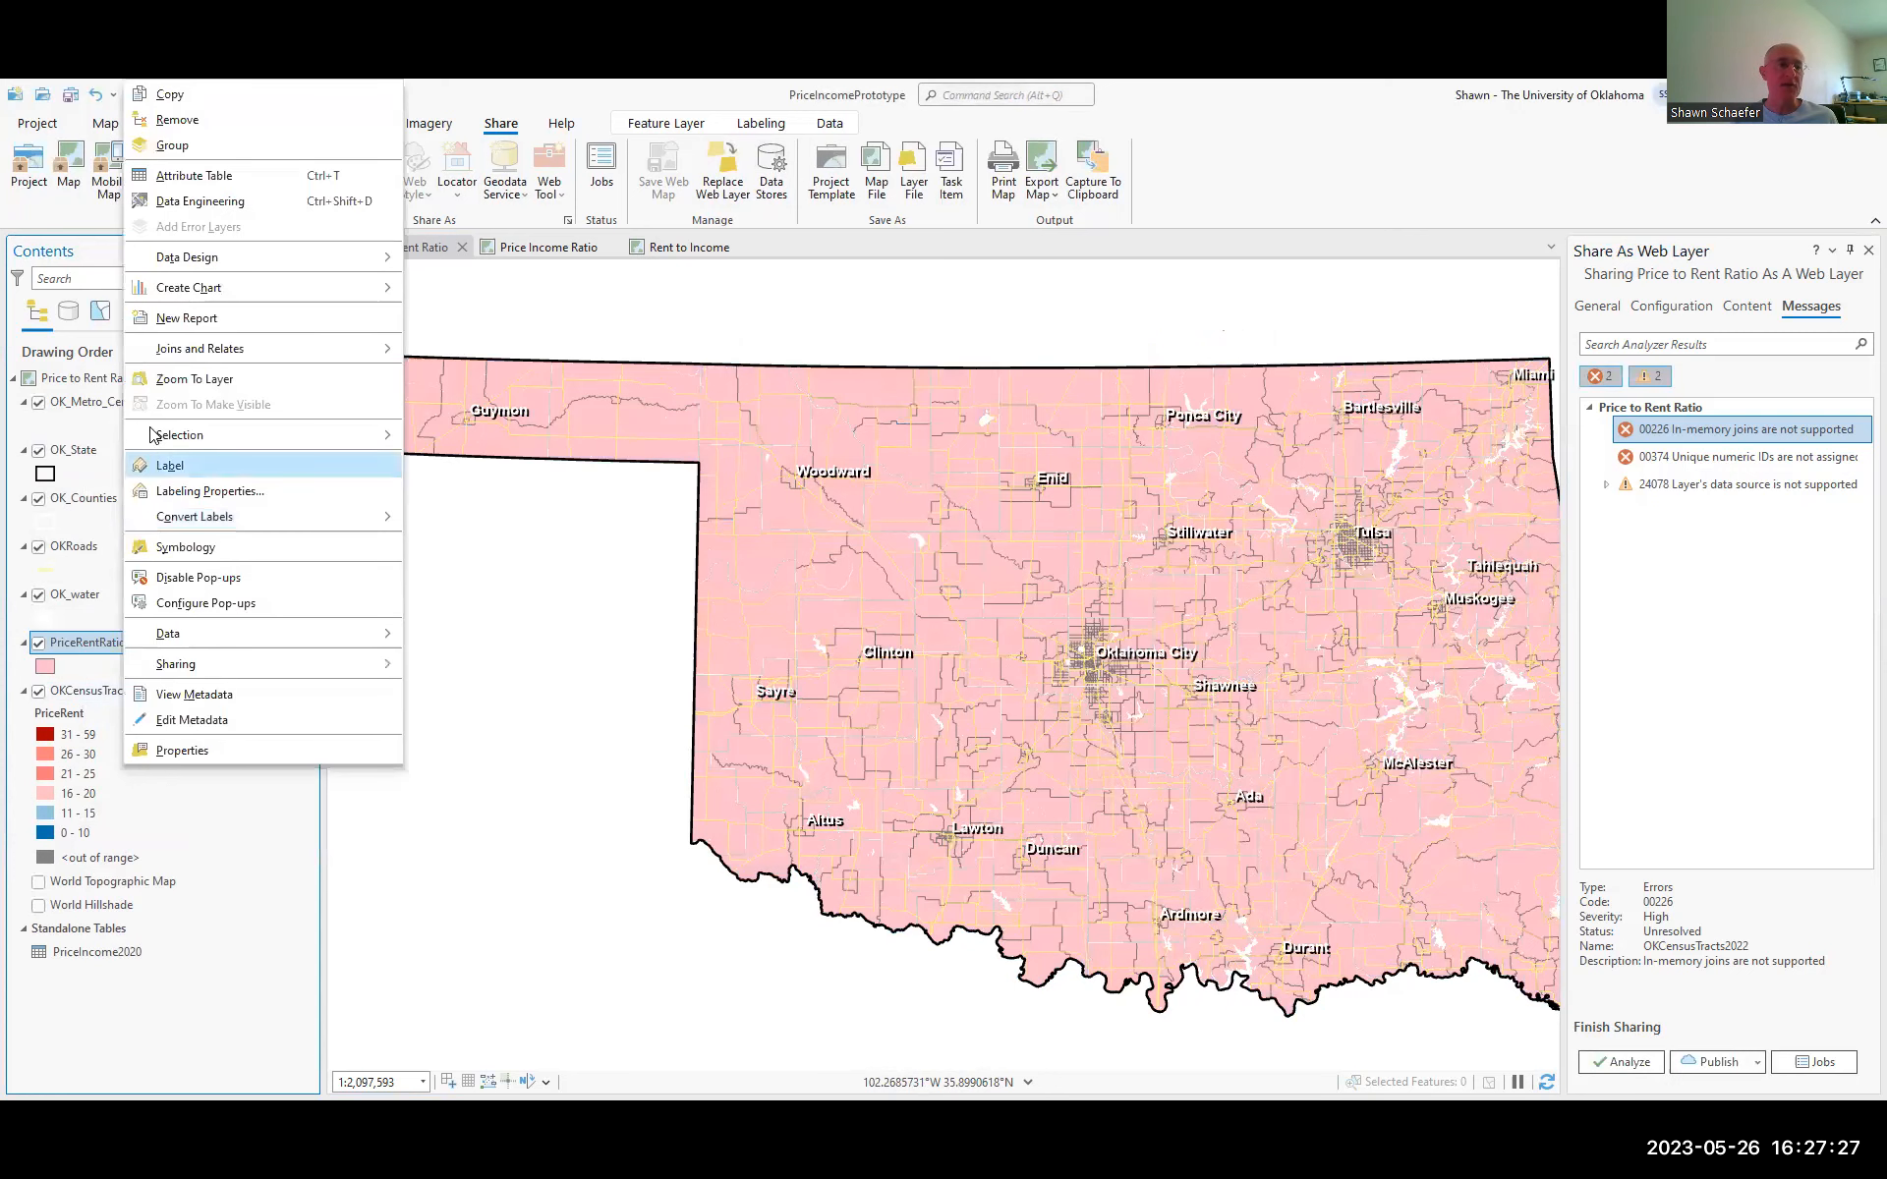
left_click(169, 178)
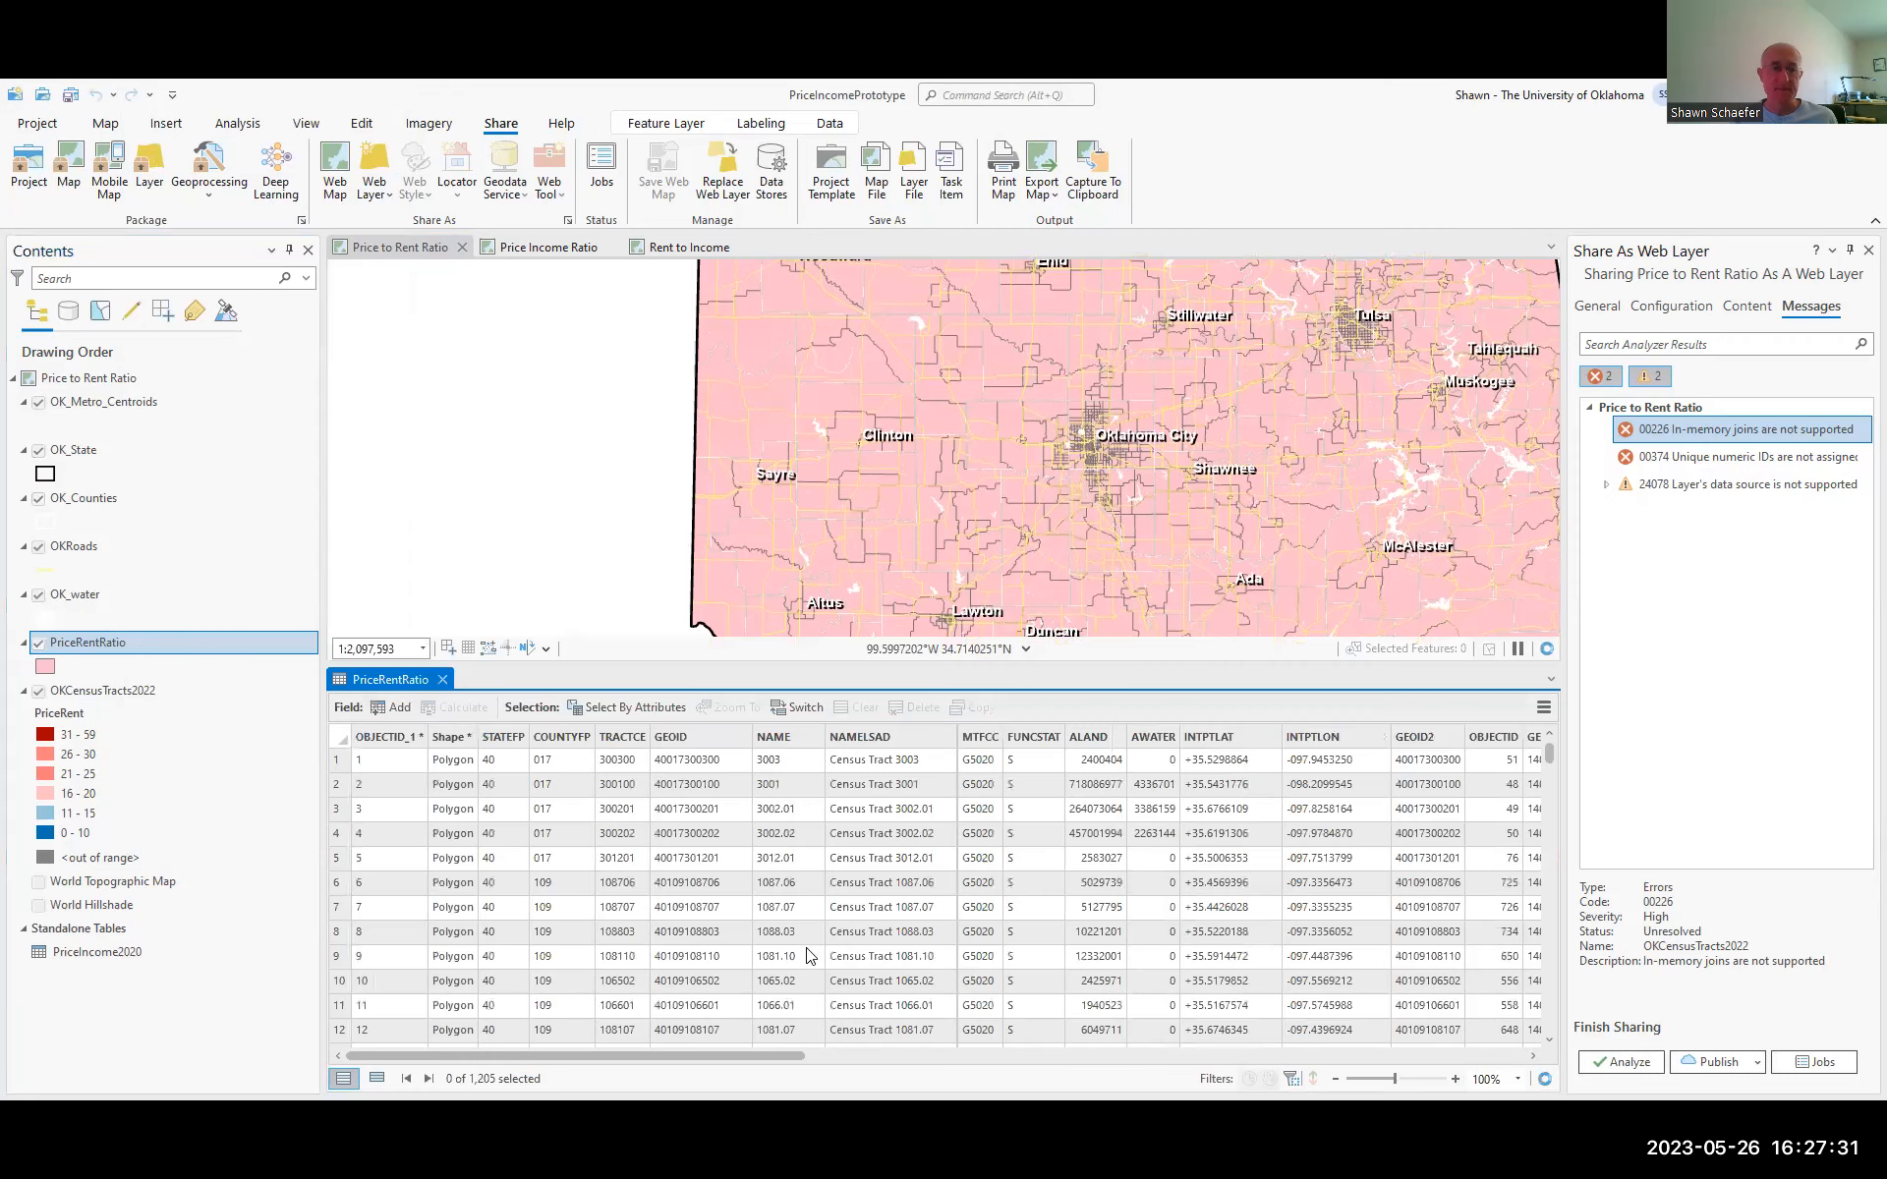
left_click_drag(1095, 1091, 1307, 1097)
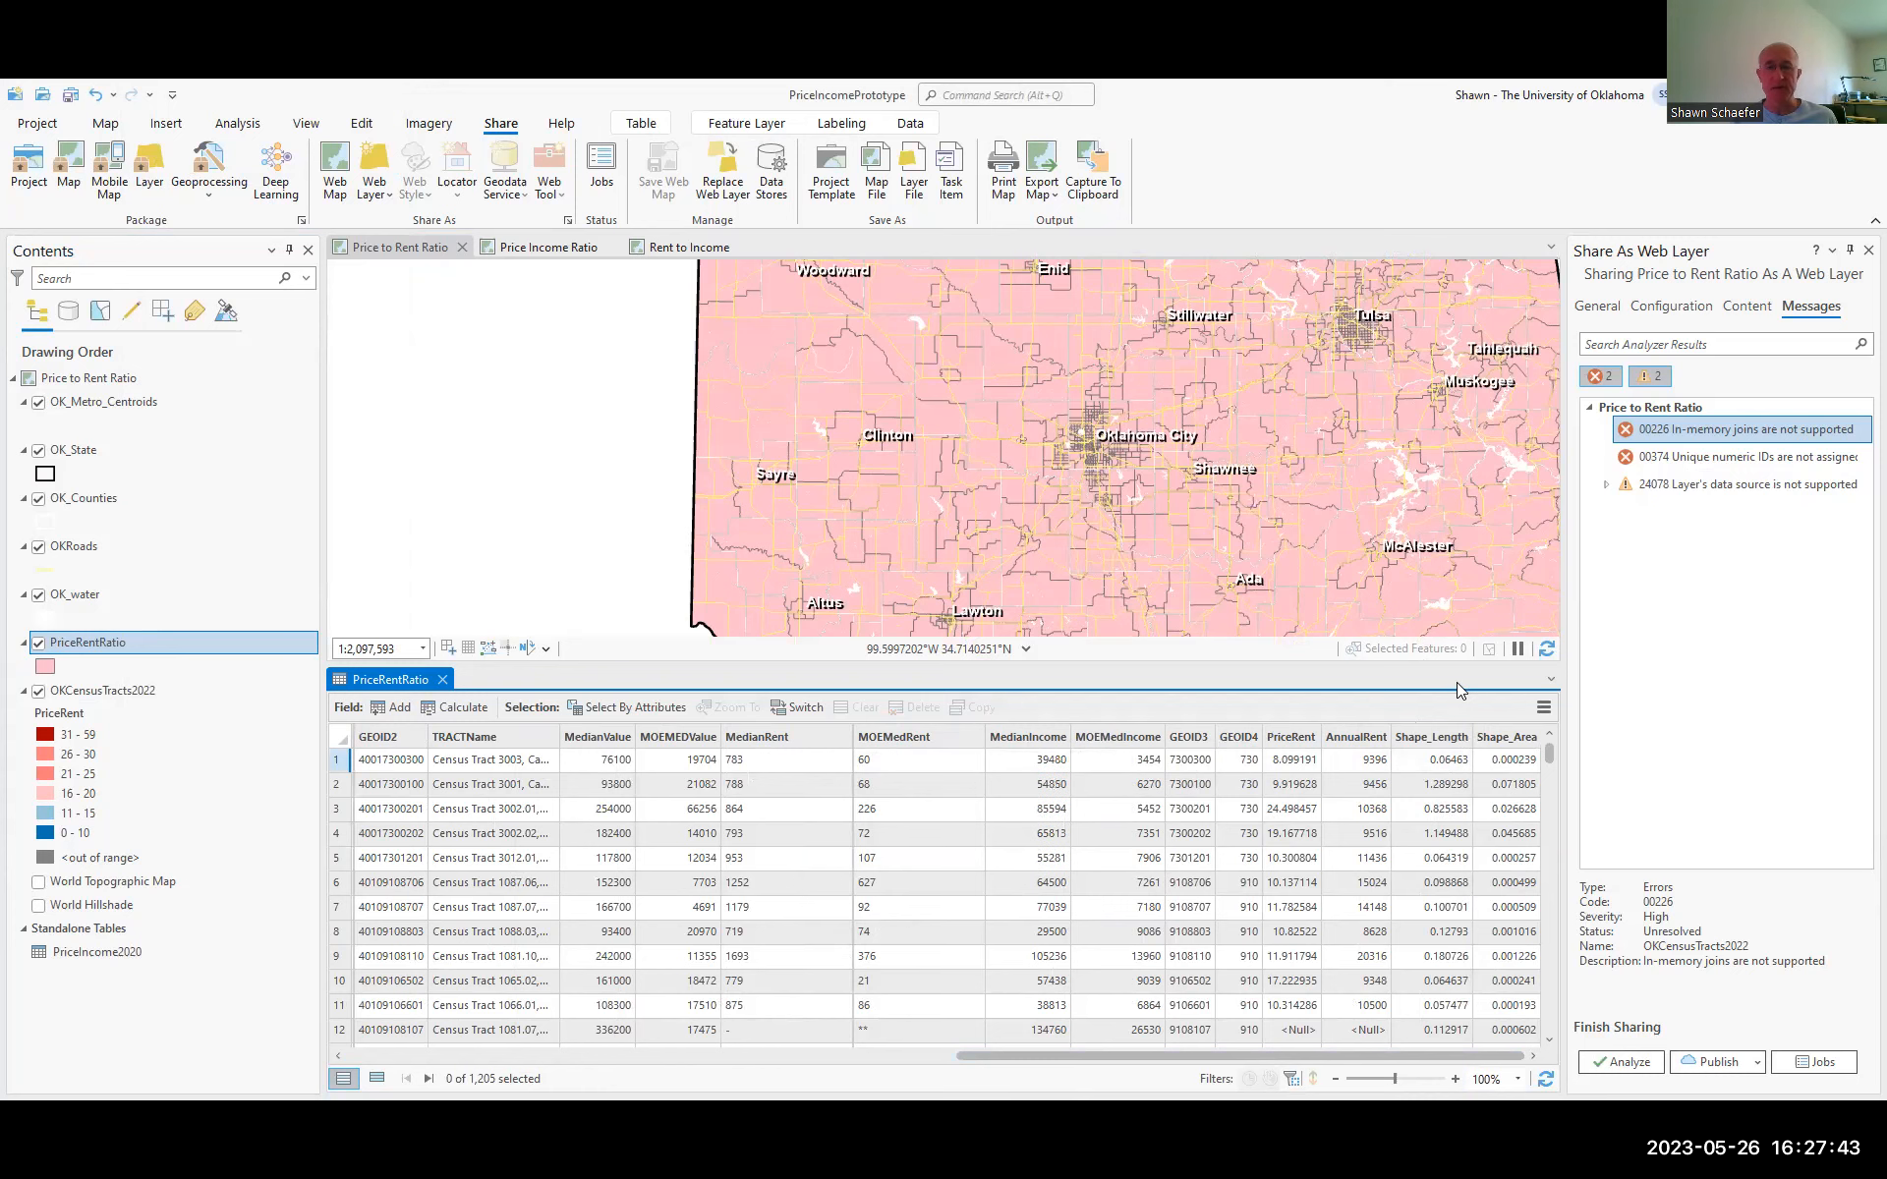
left_click(443, 679)
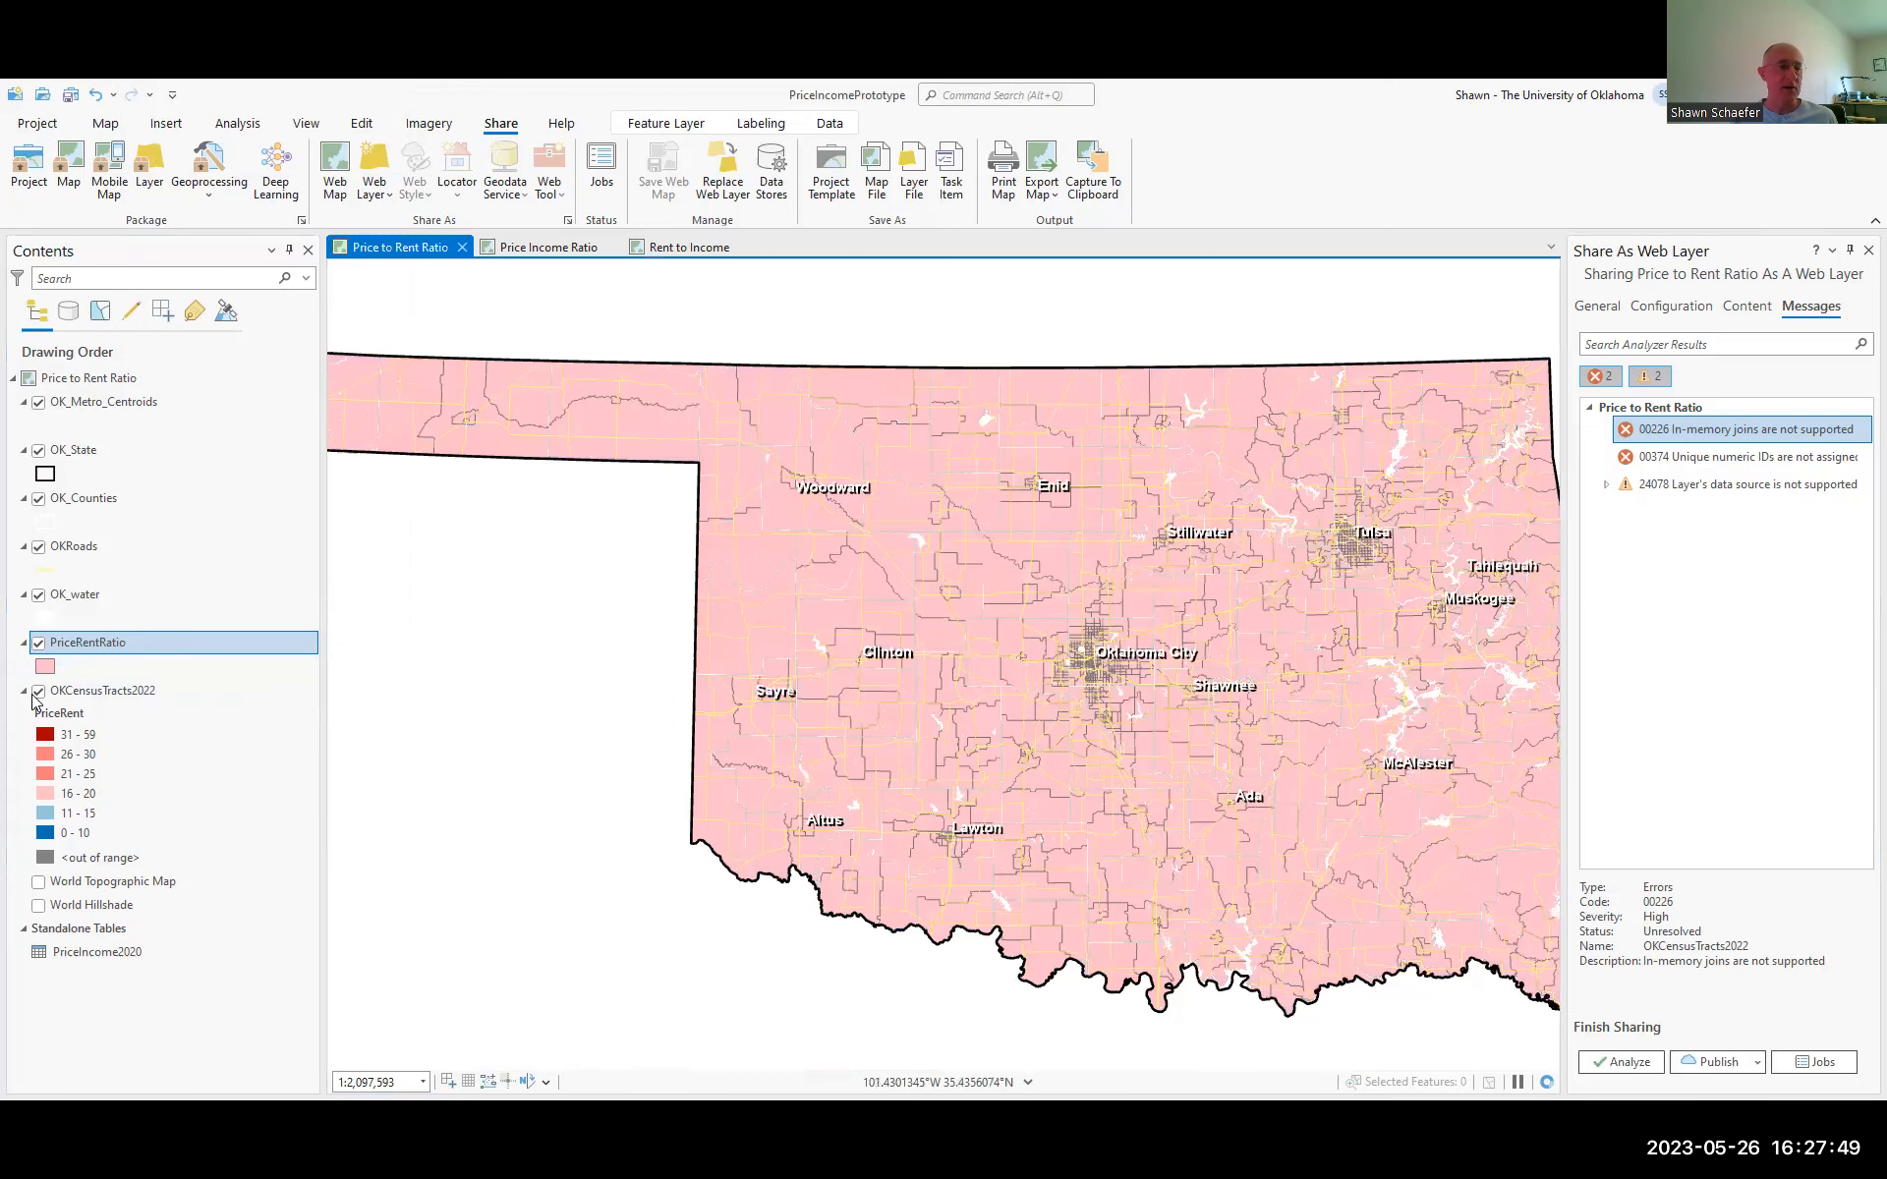
Hide the OKCensusTracts2022 layer and remove all of its joins
left_click(36, 693)
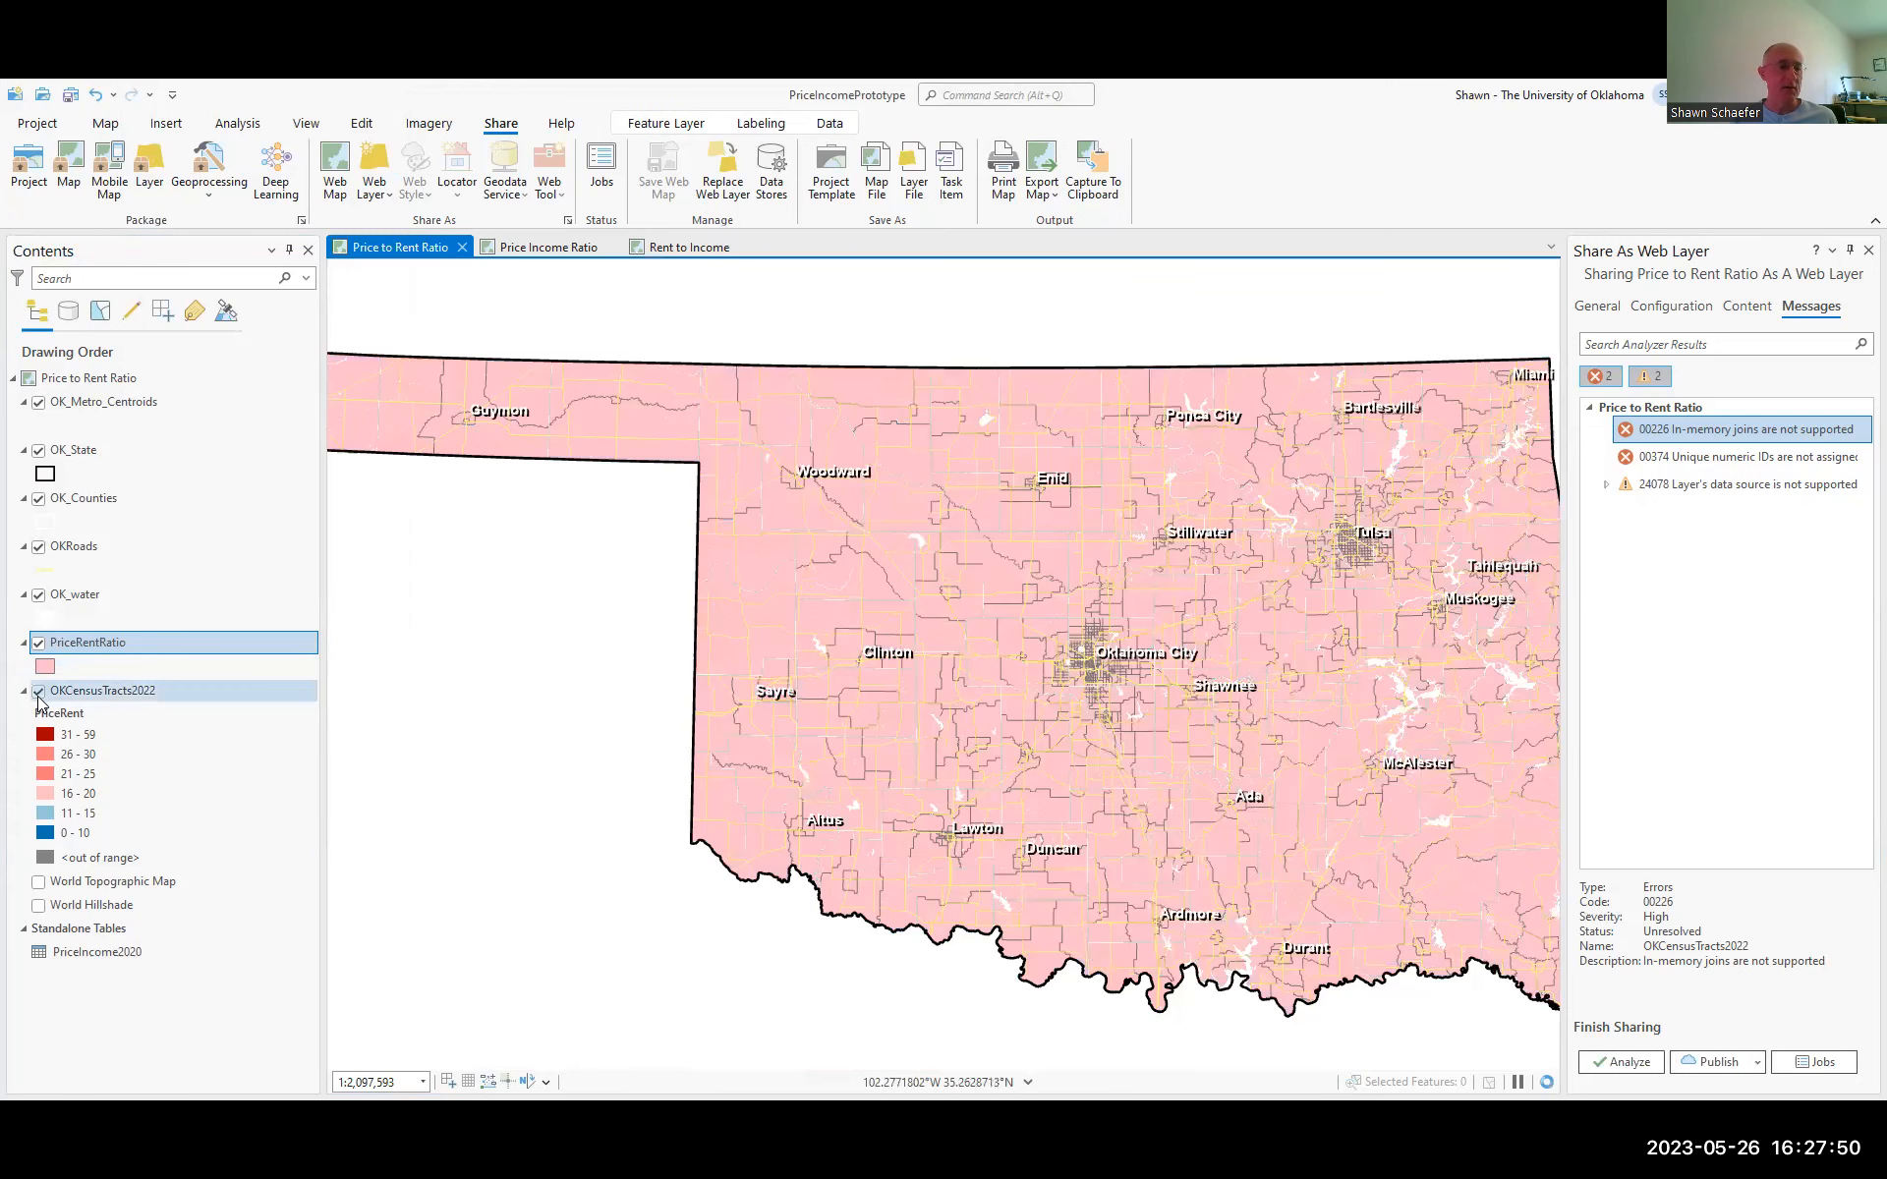
right_click(128, 694)
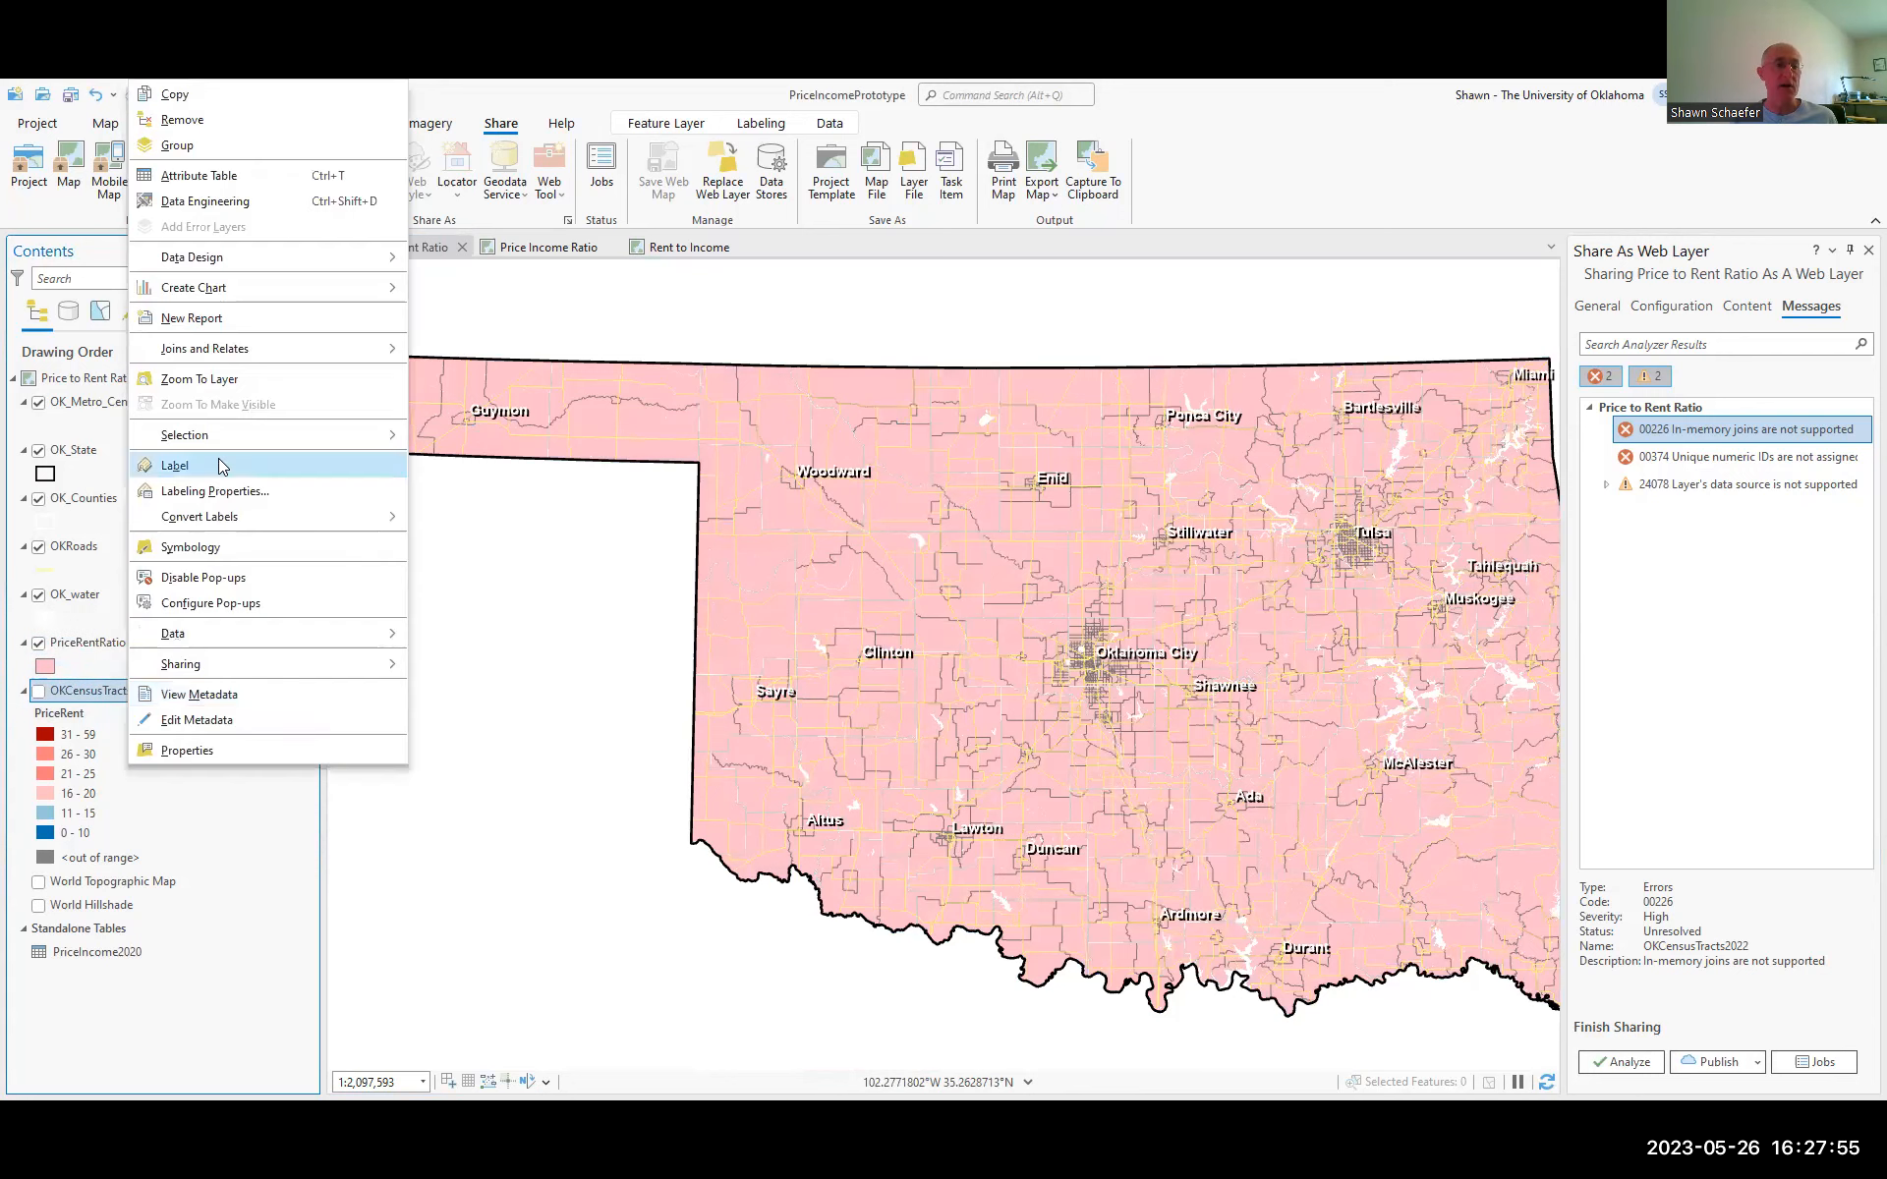
mouse_move(232, 349)
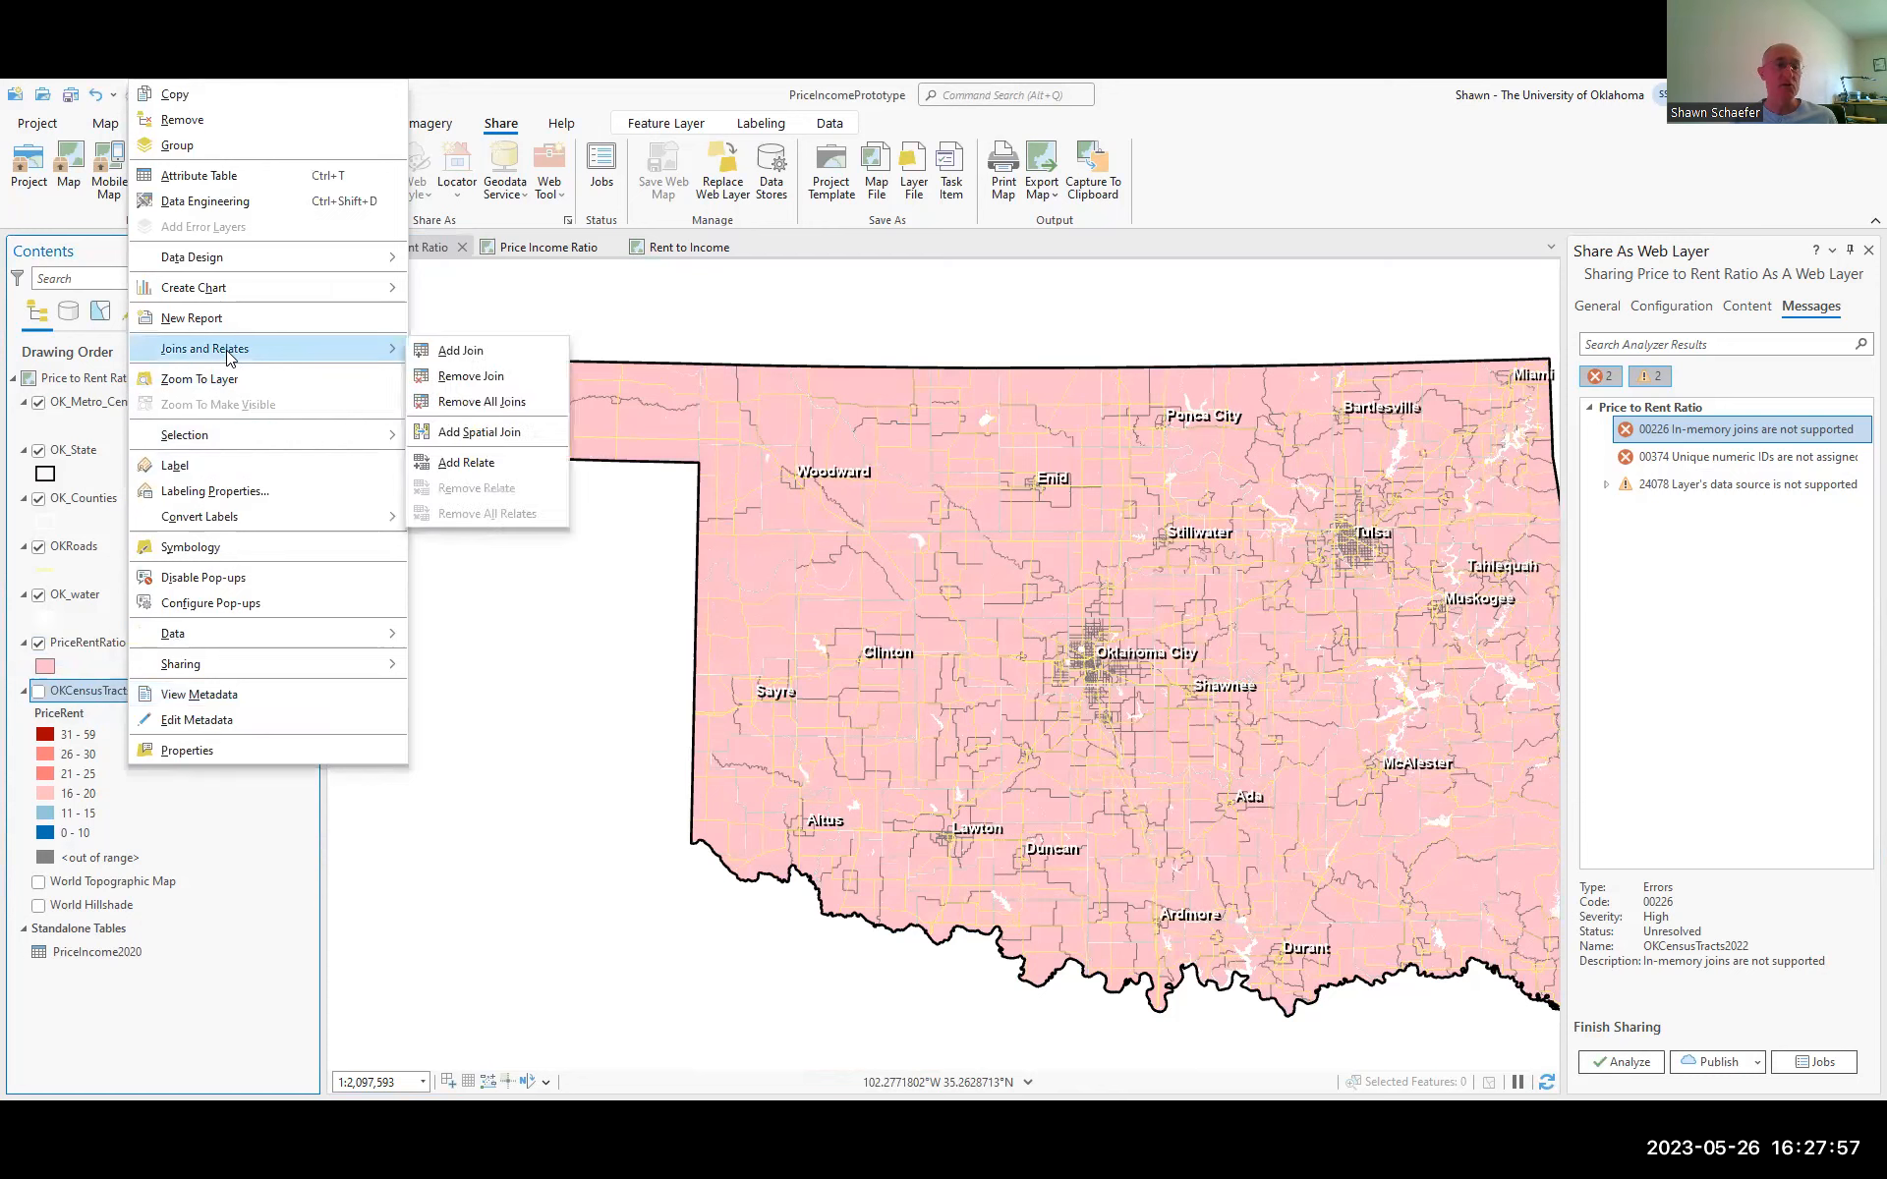
left_click(472, 402)
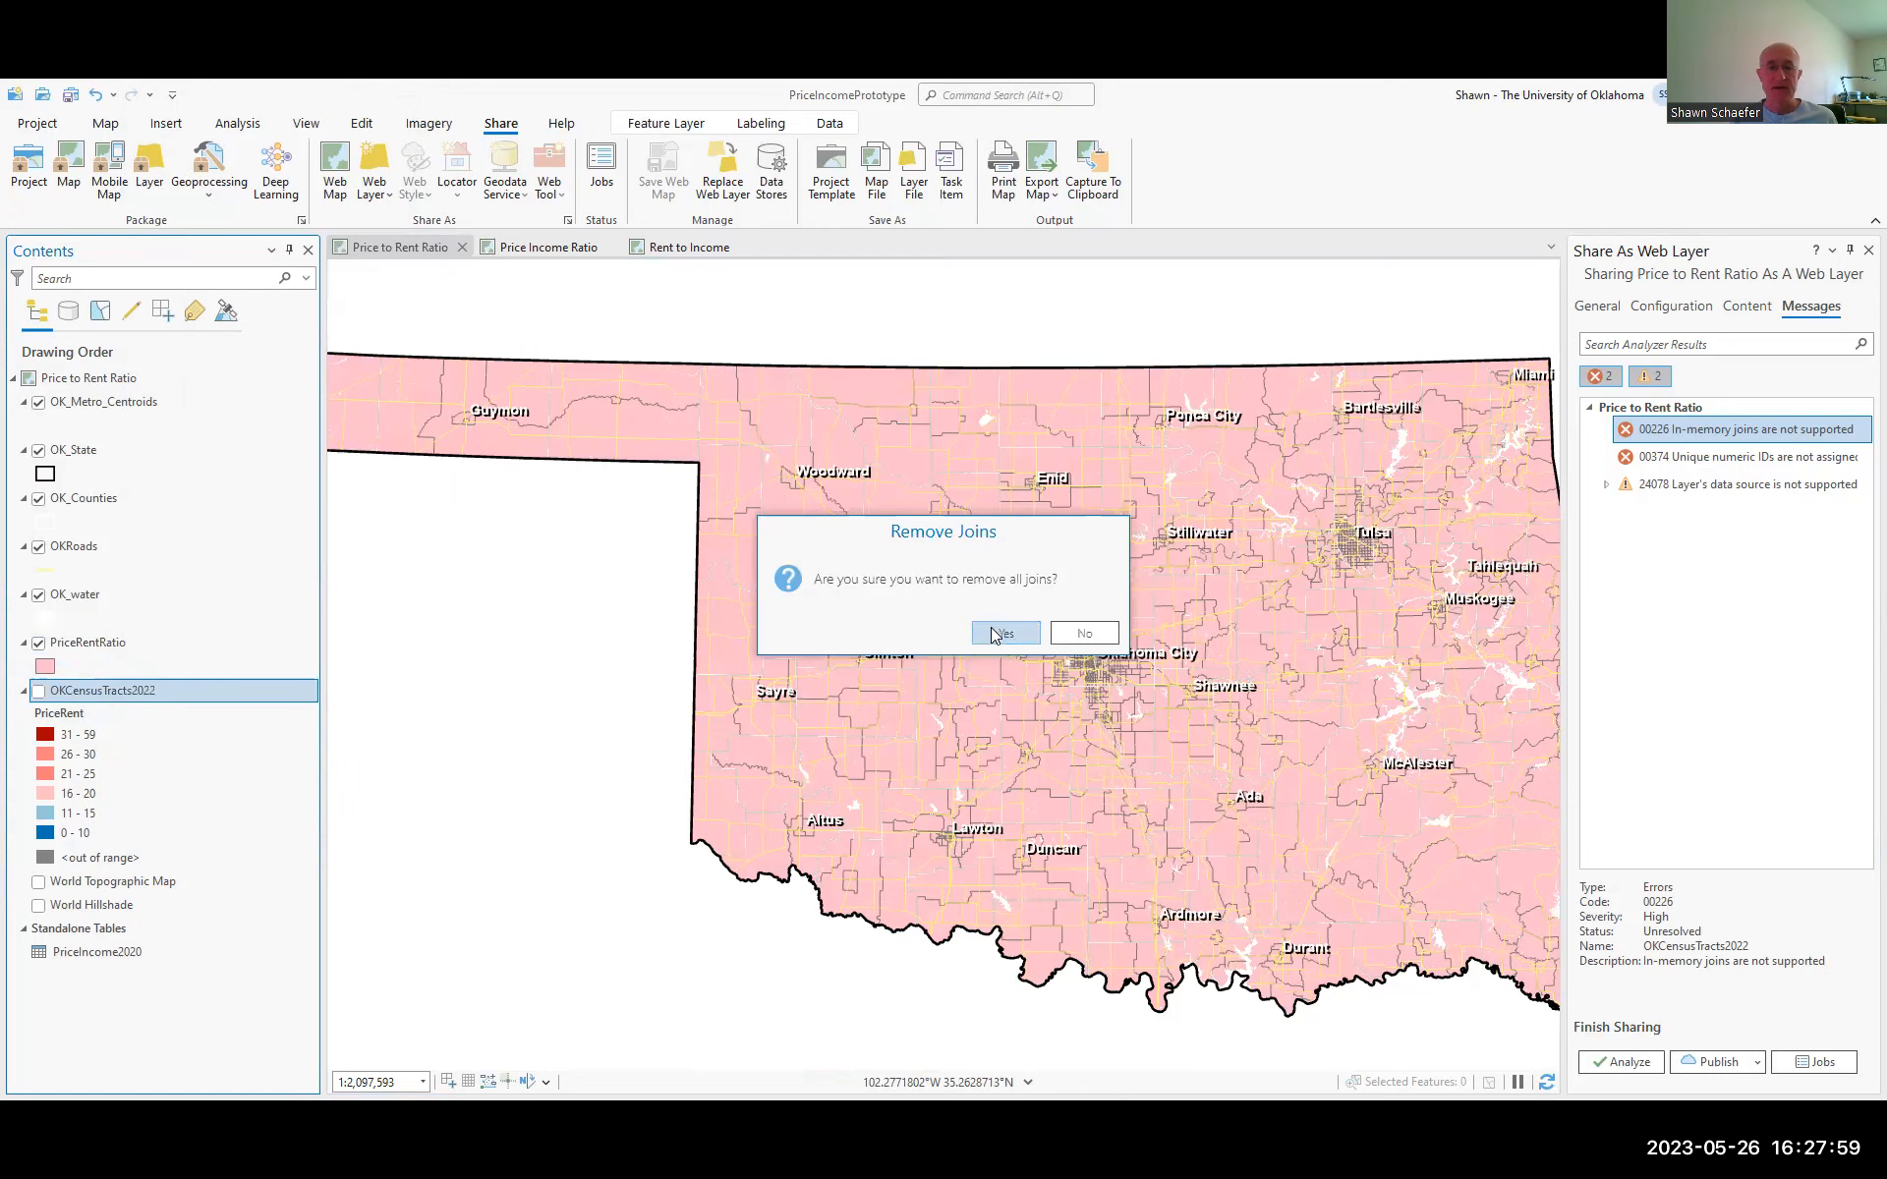
key("Return")
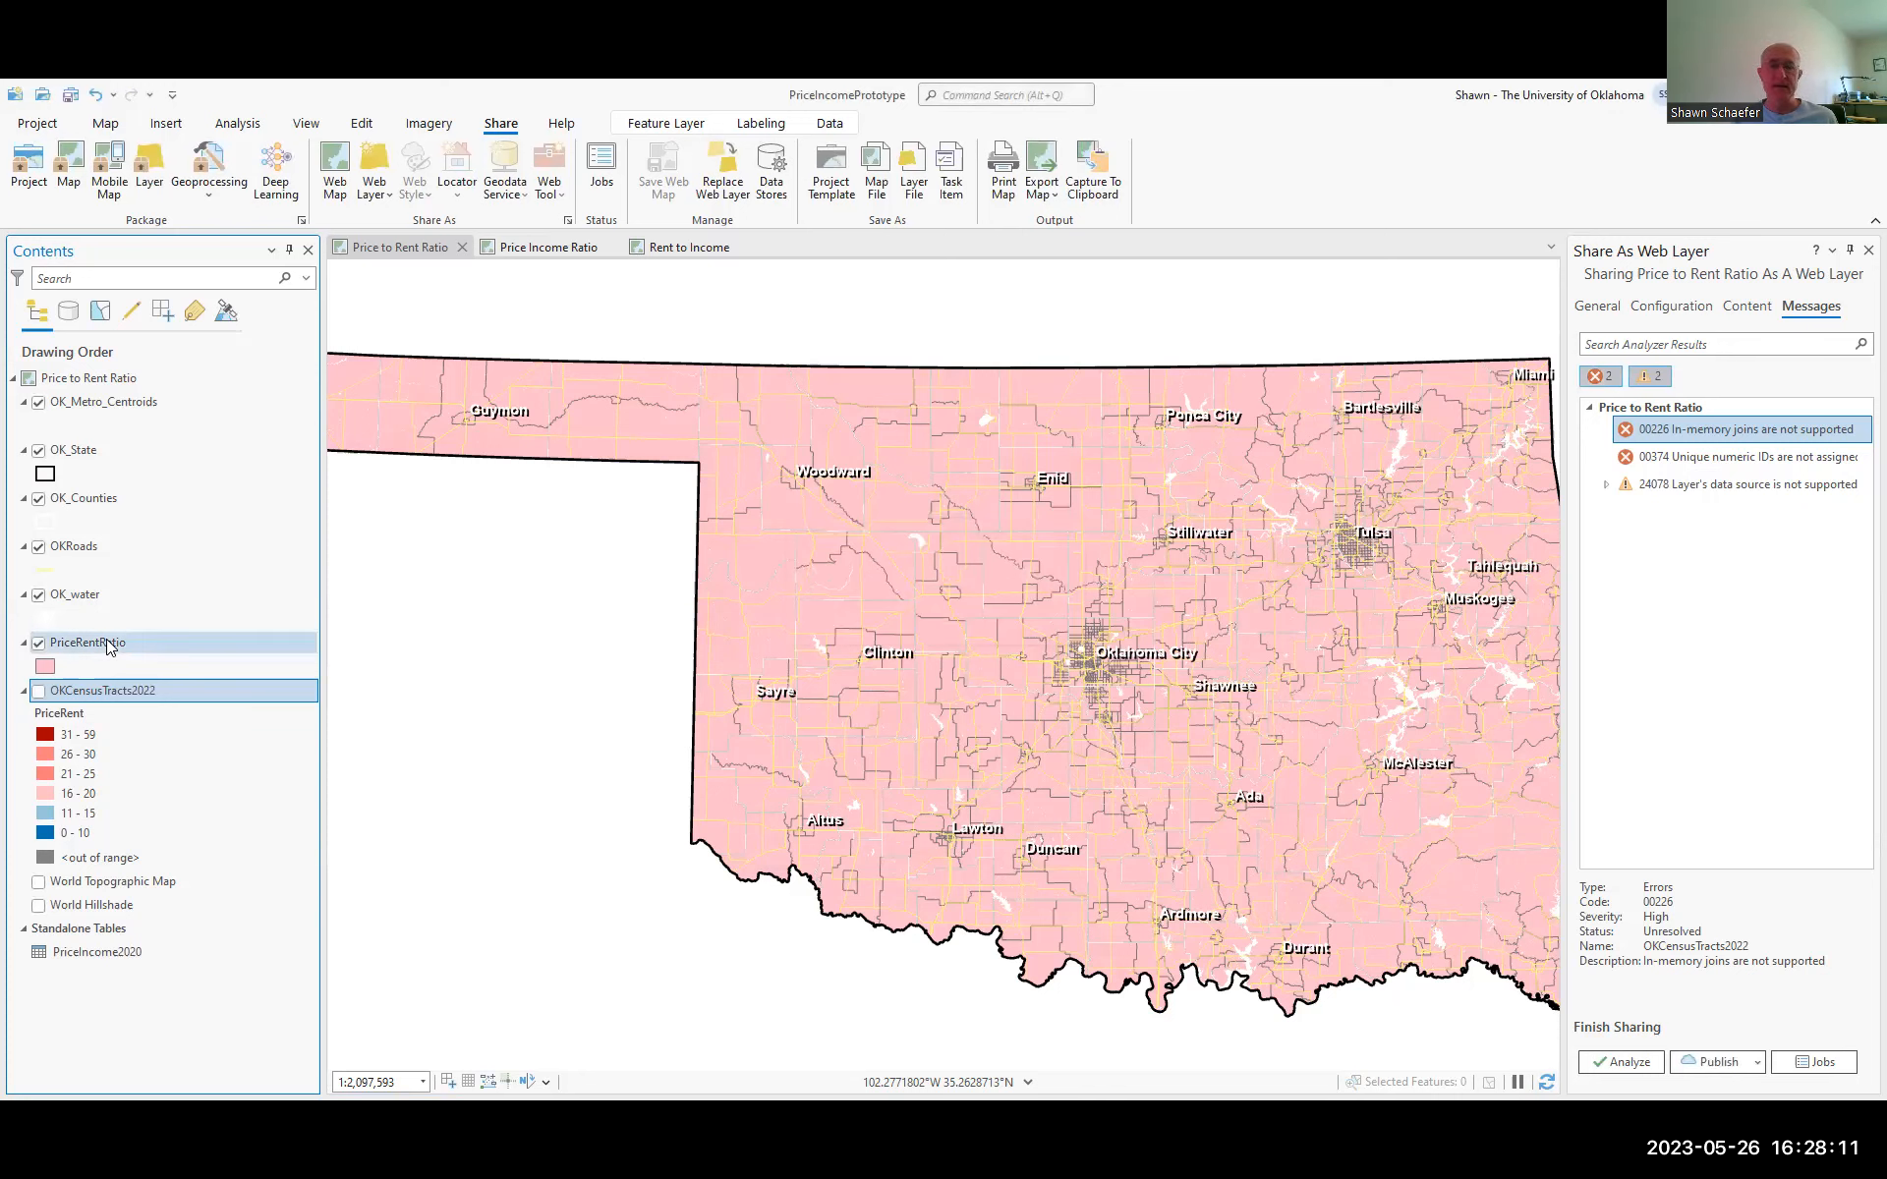
Open the symbology of the PriceRentRatio layer and switch its primary symbology to Graduated Colors
left_click(109, 646)
right_click(109, 645)
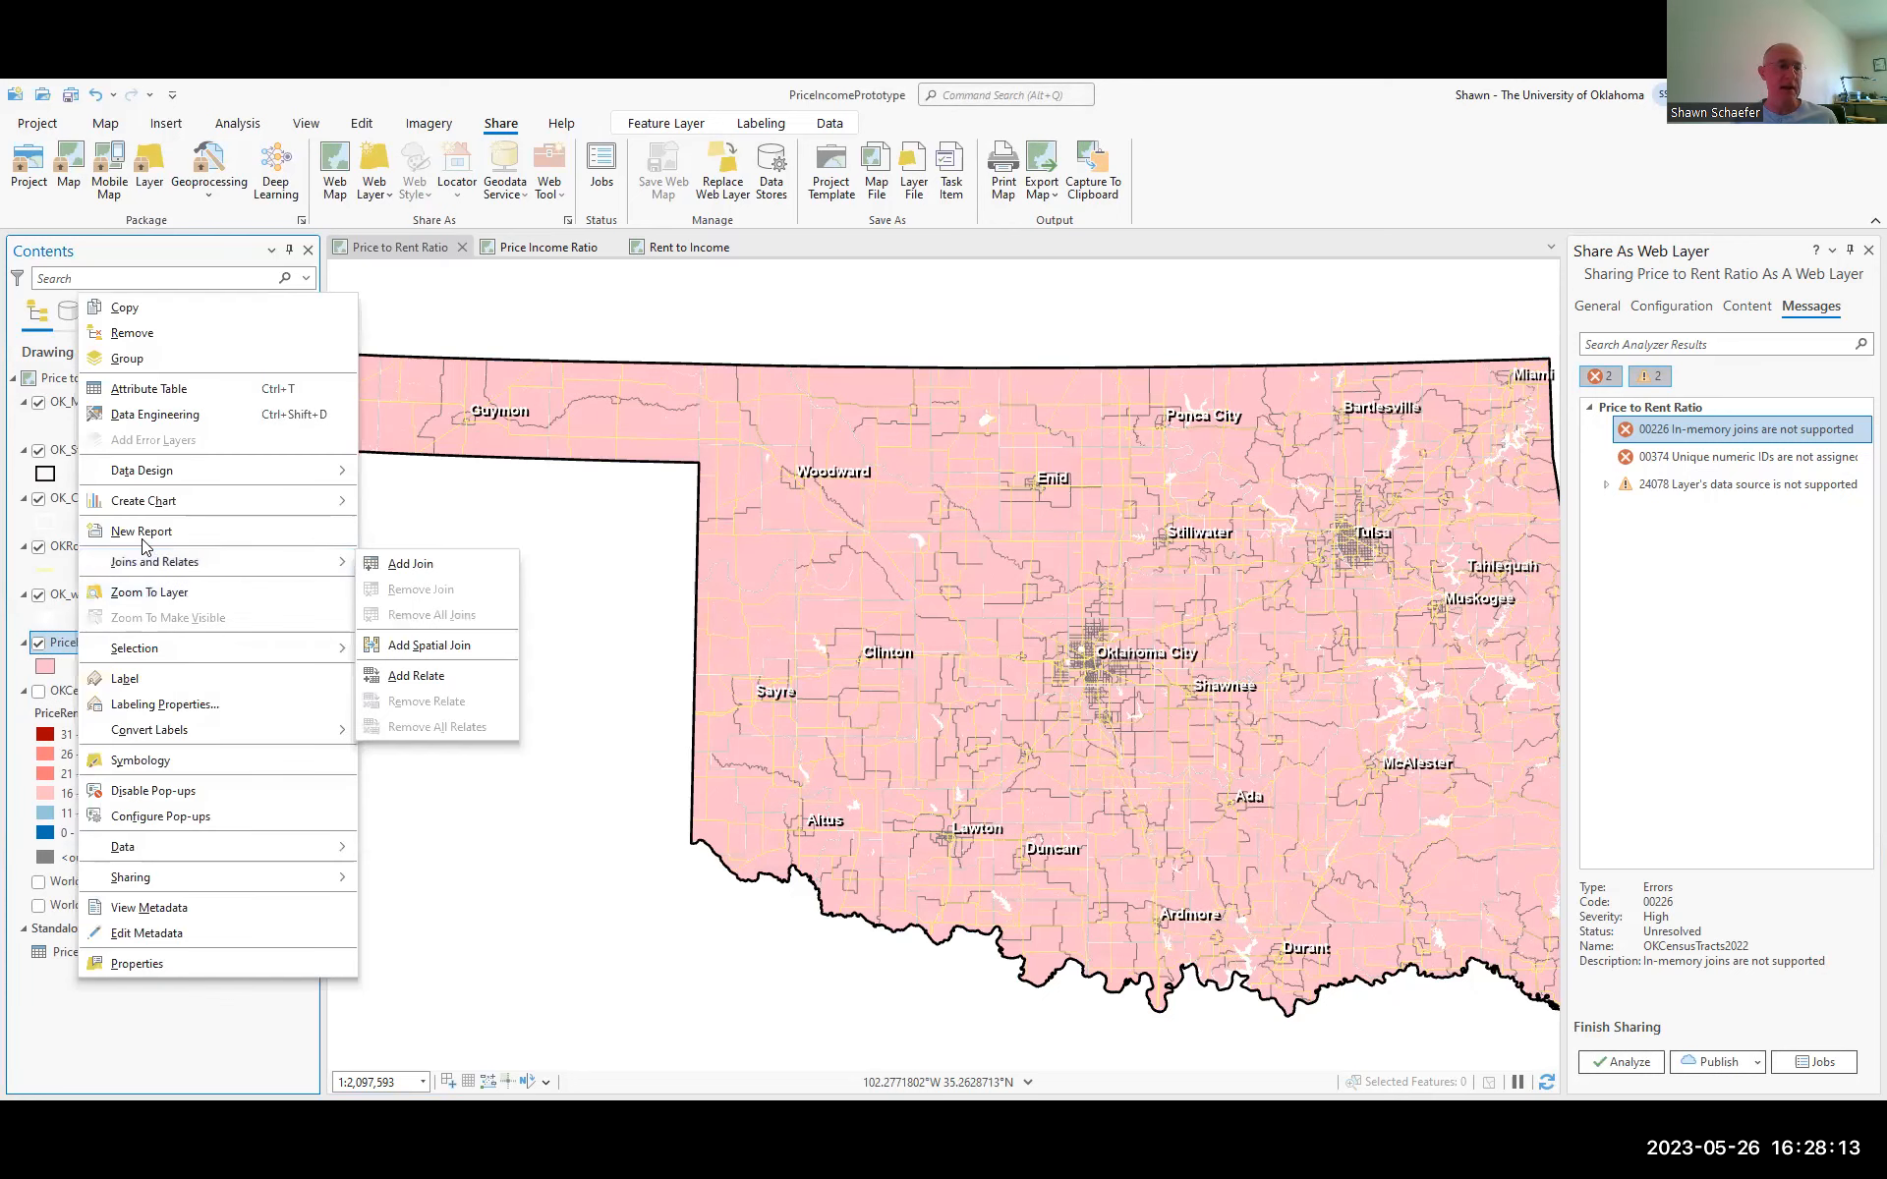
left_click(154, 758)
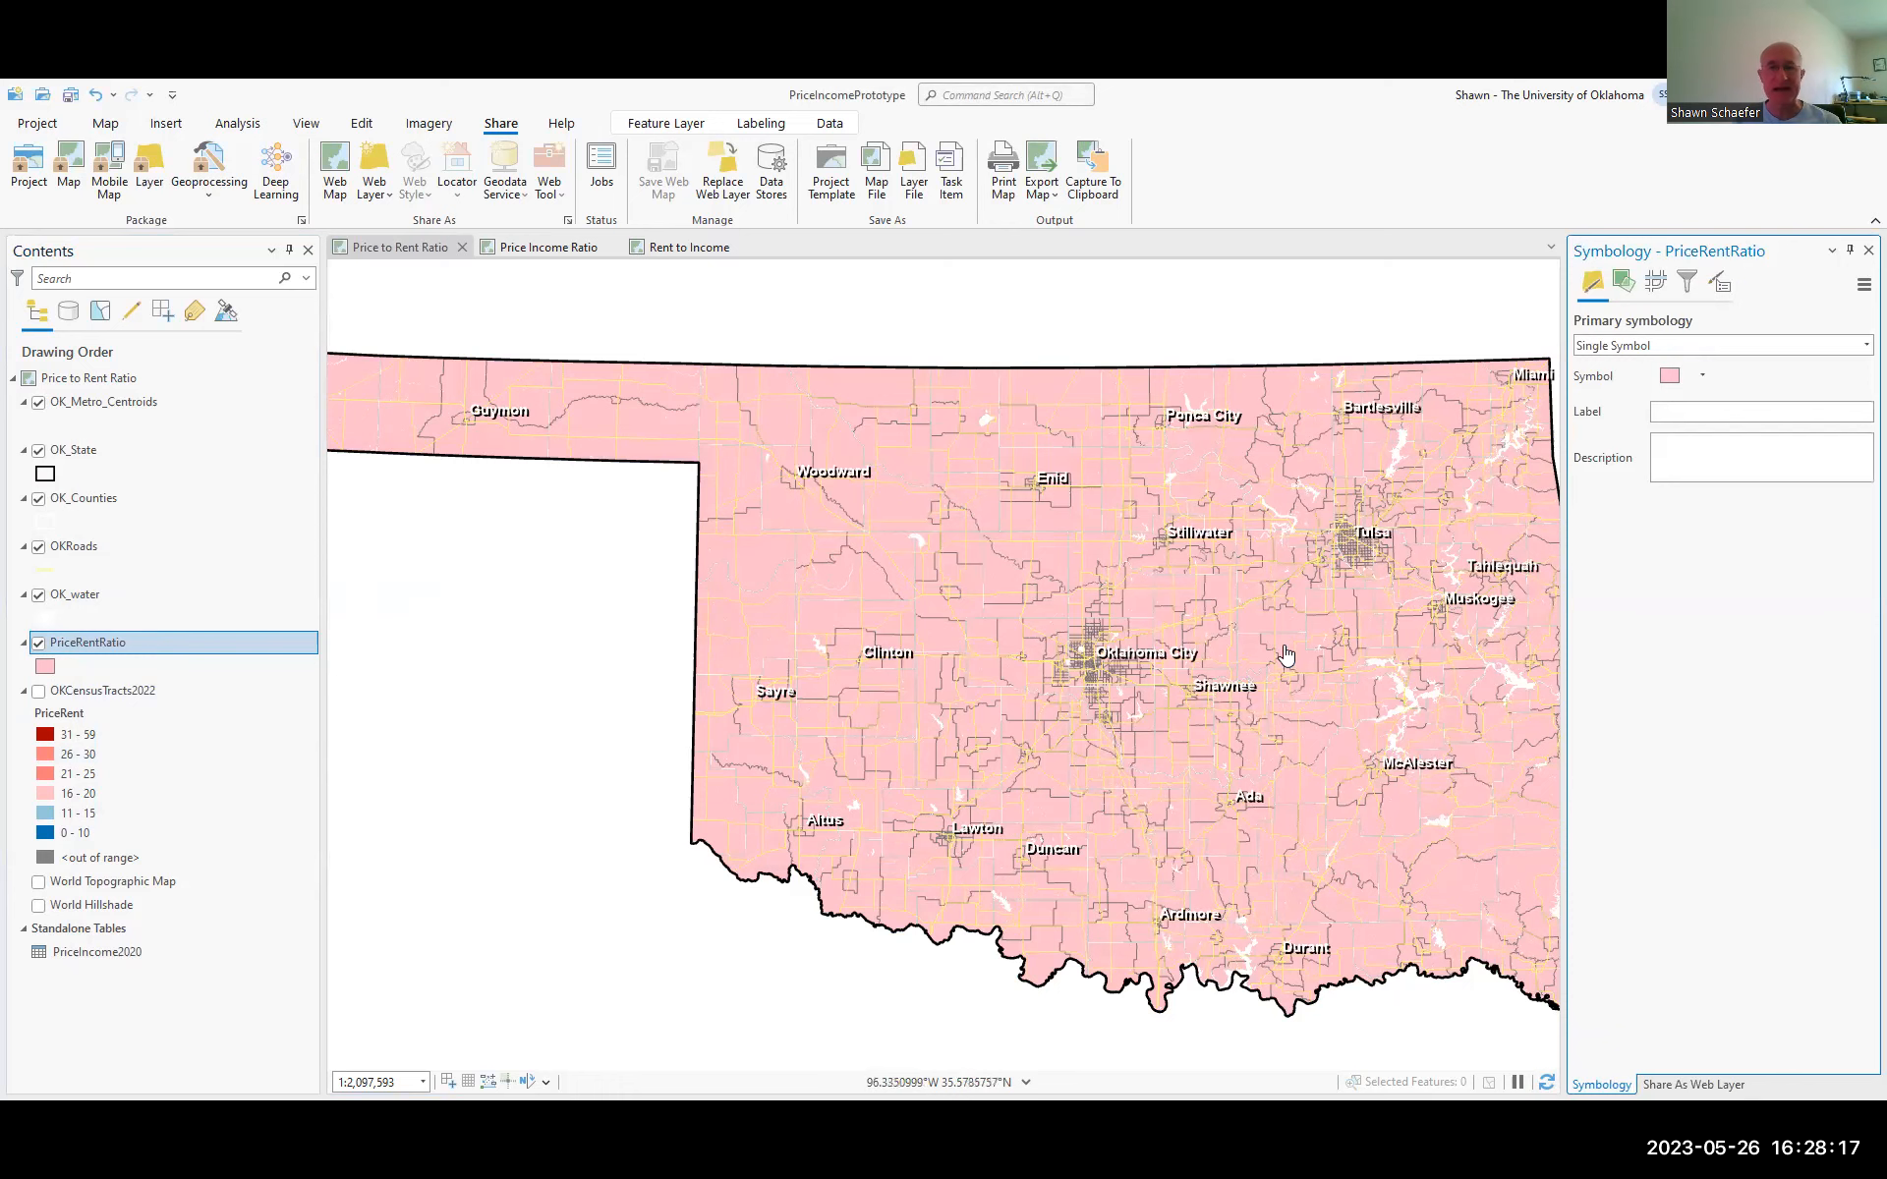
scroll(786, 860, "down", 1)
scroll(786, 860, "down", 1)
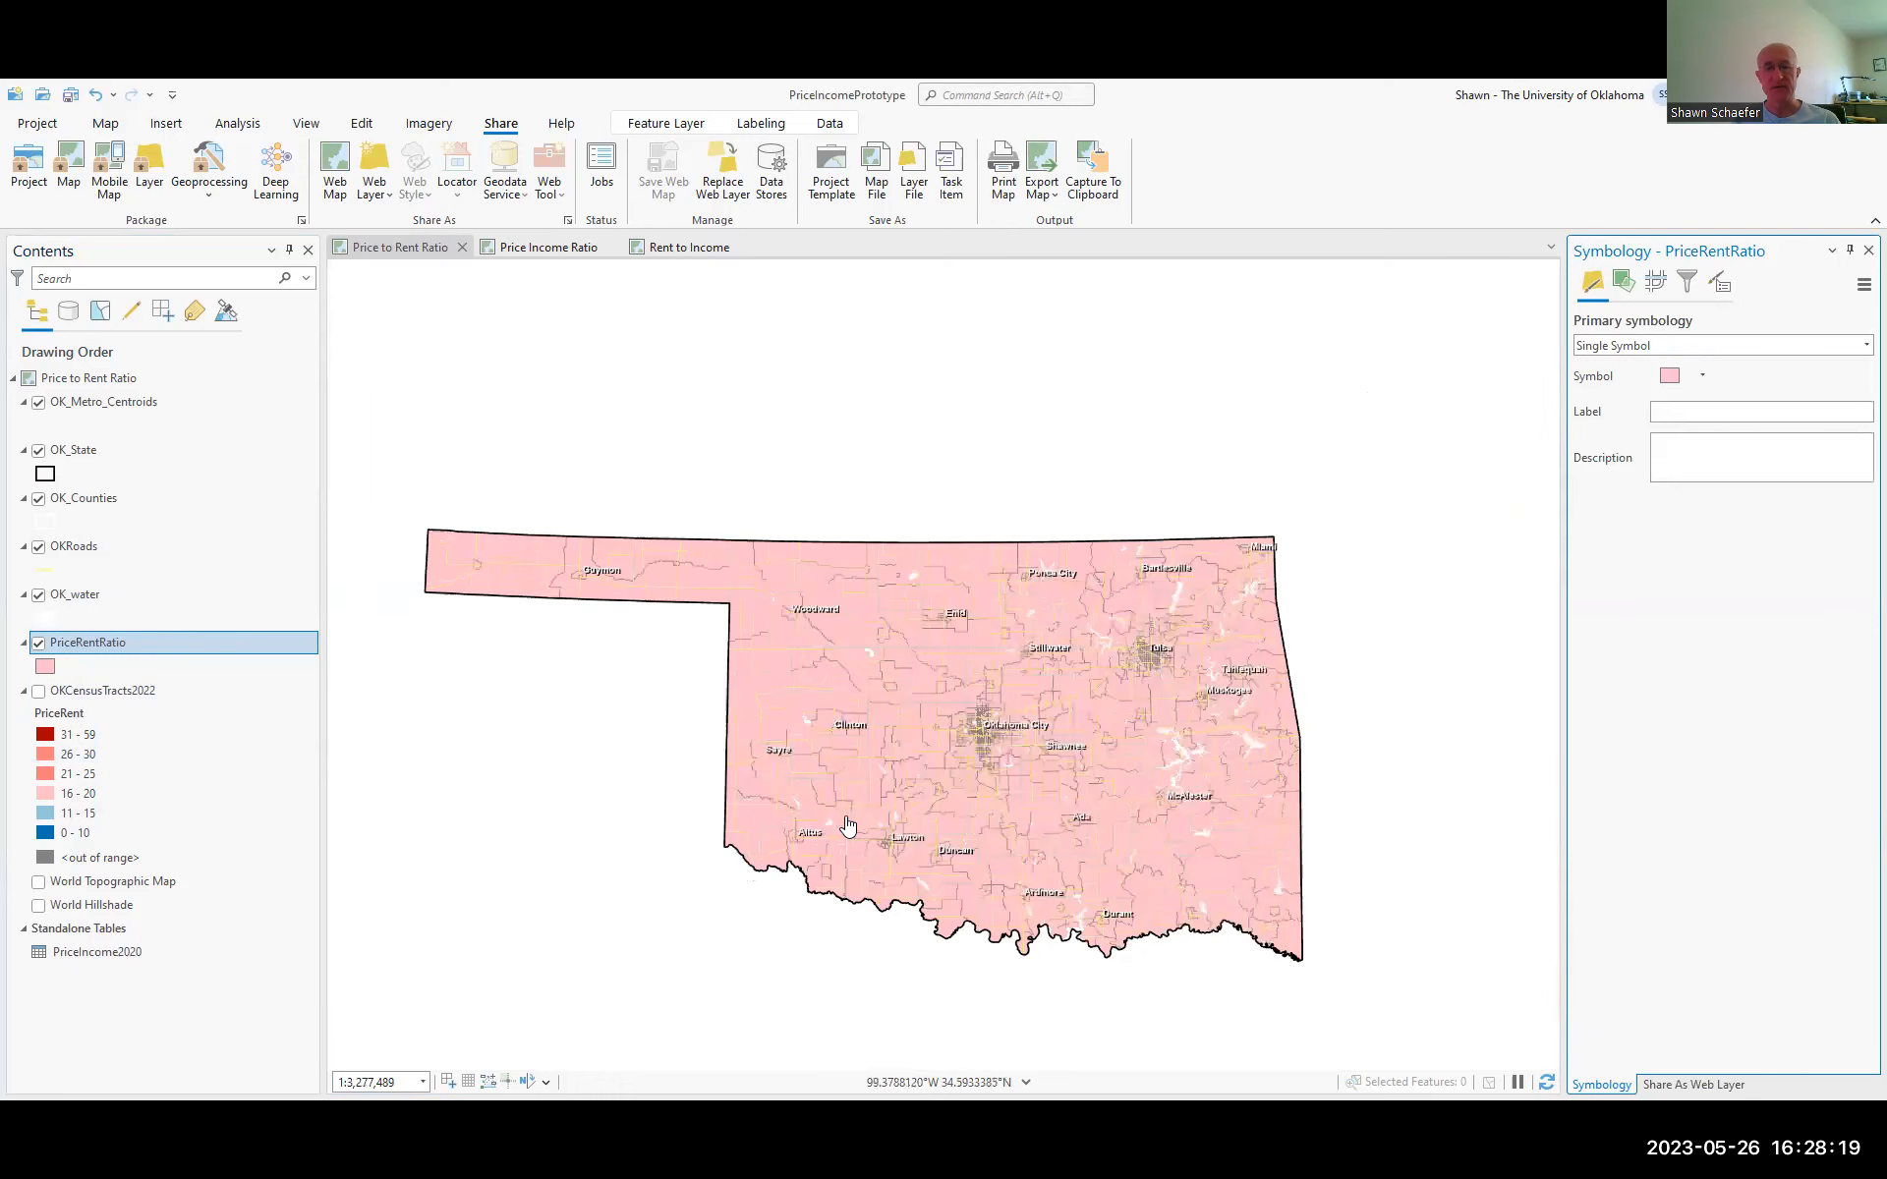
scroll(1017, 735, "down", 1)
scroll(1017, 735, "up", 2)
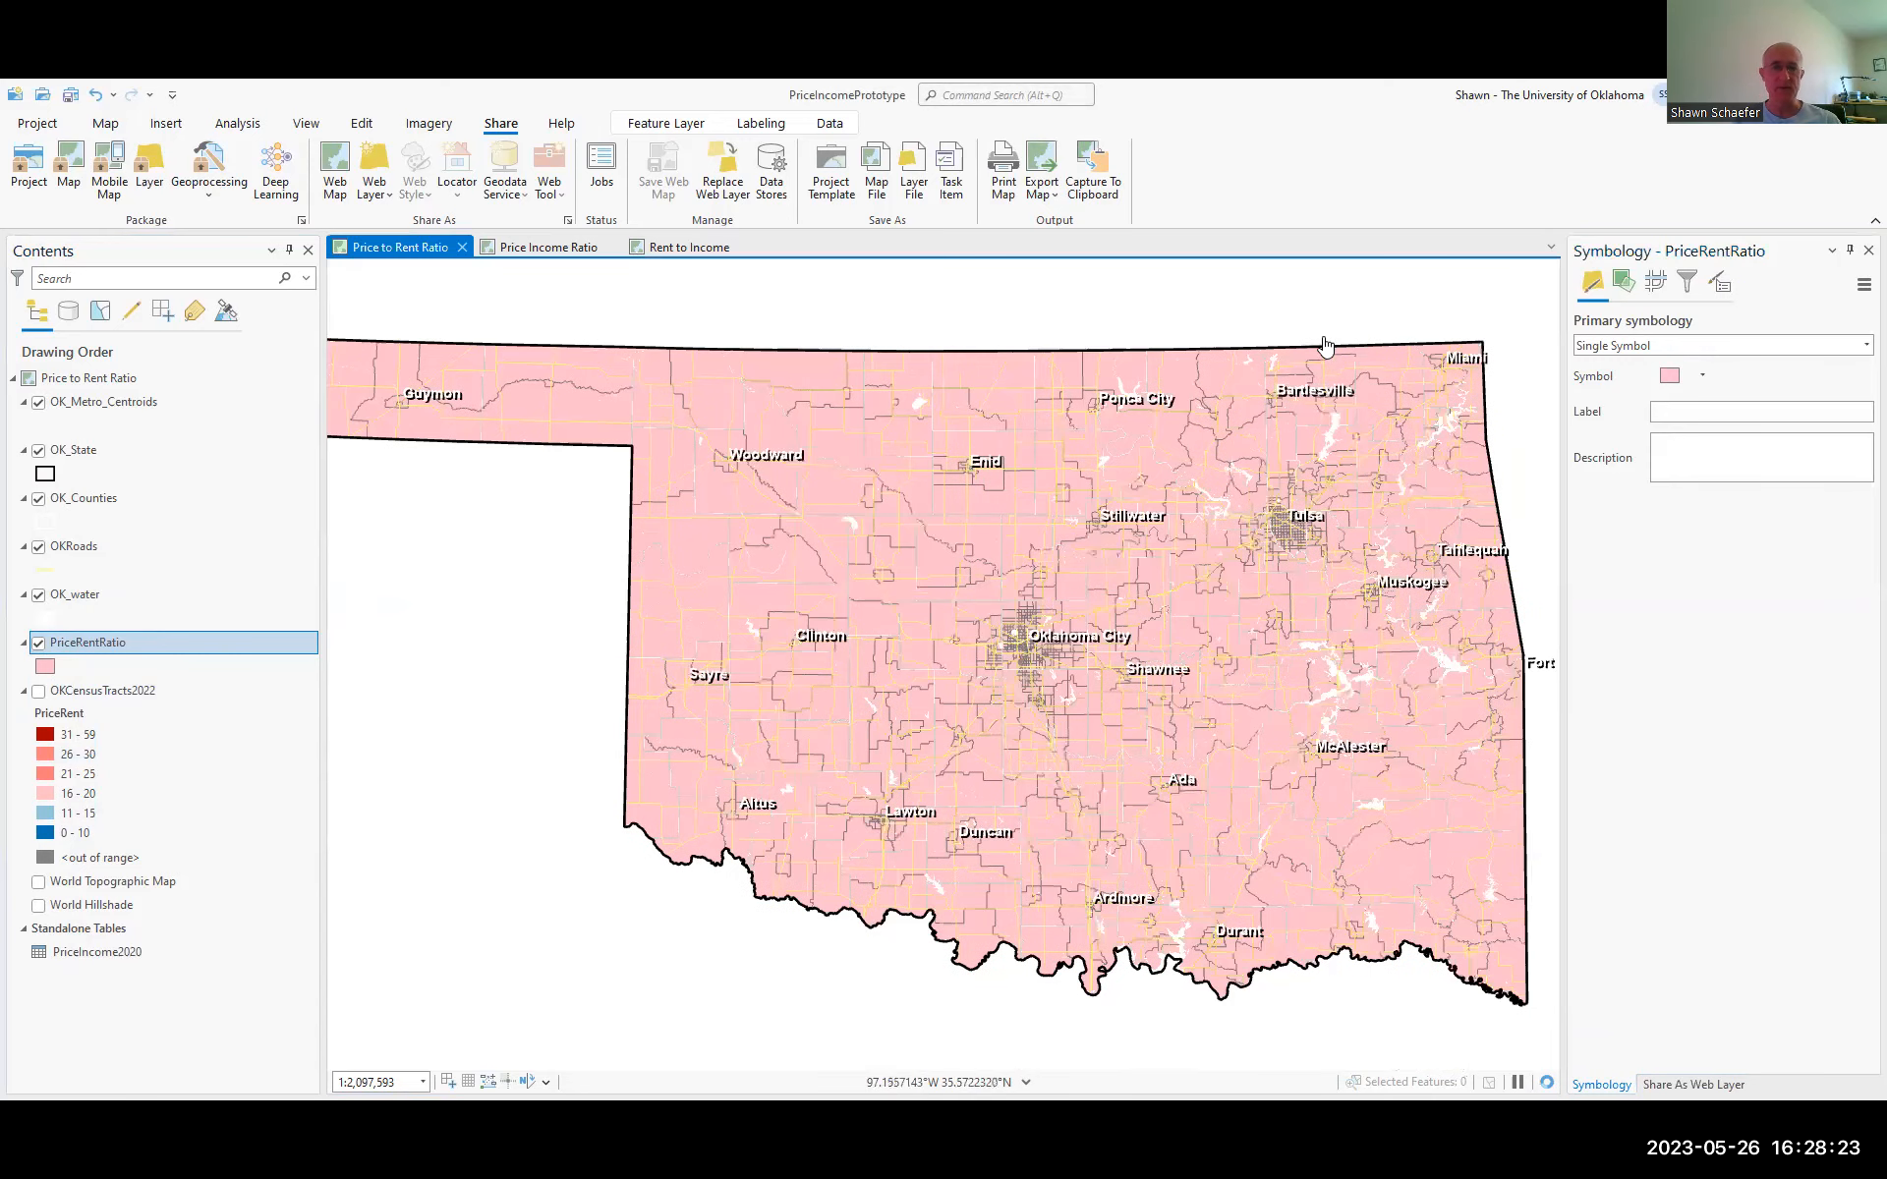
left_click(1735, 354)
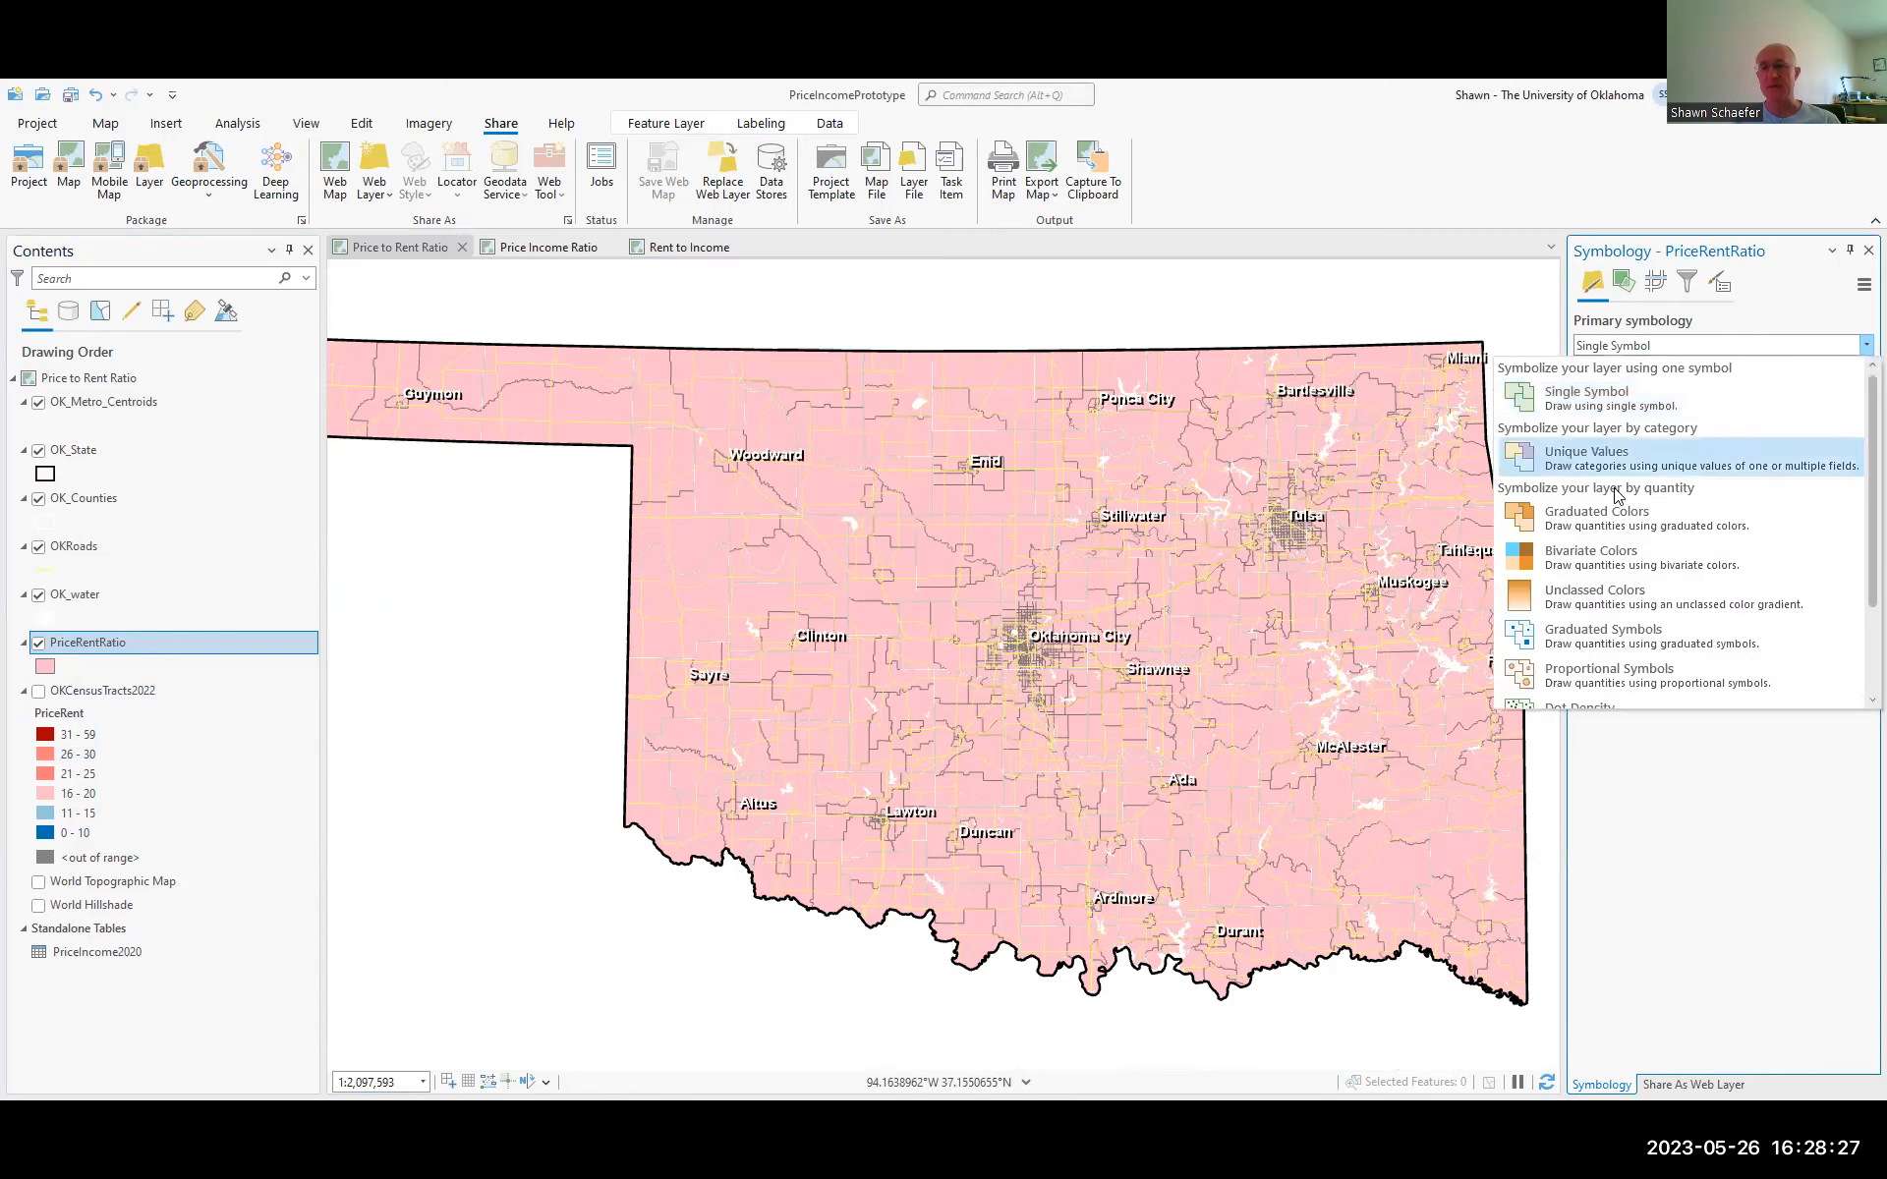
left_click(1601, 528)
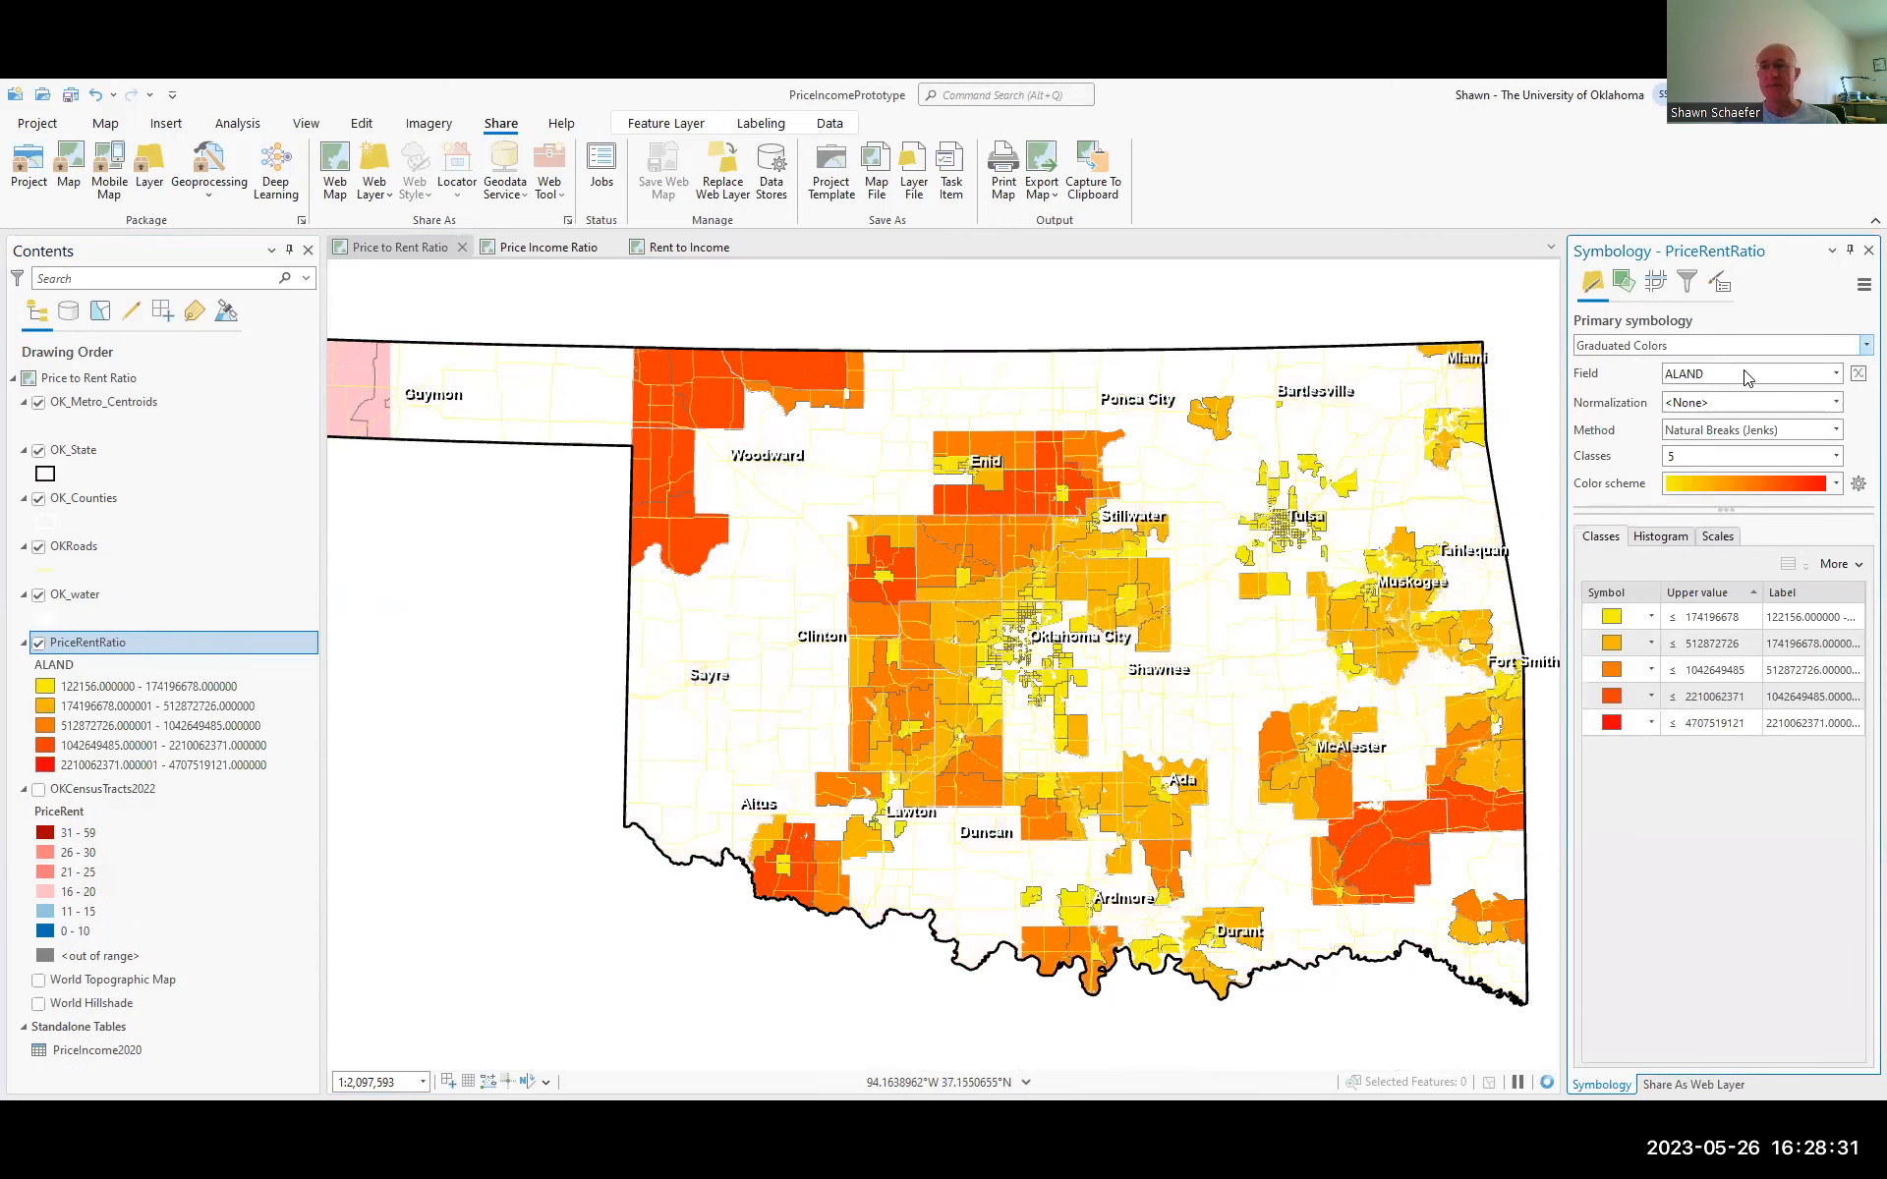
Symbolize the PriceRentRatio layer by the MedianValue field, normalized by AnnualRent
left_click(1755, 375)
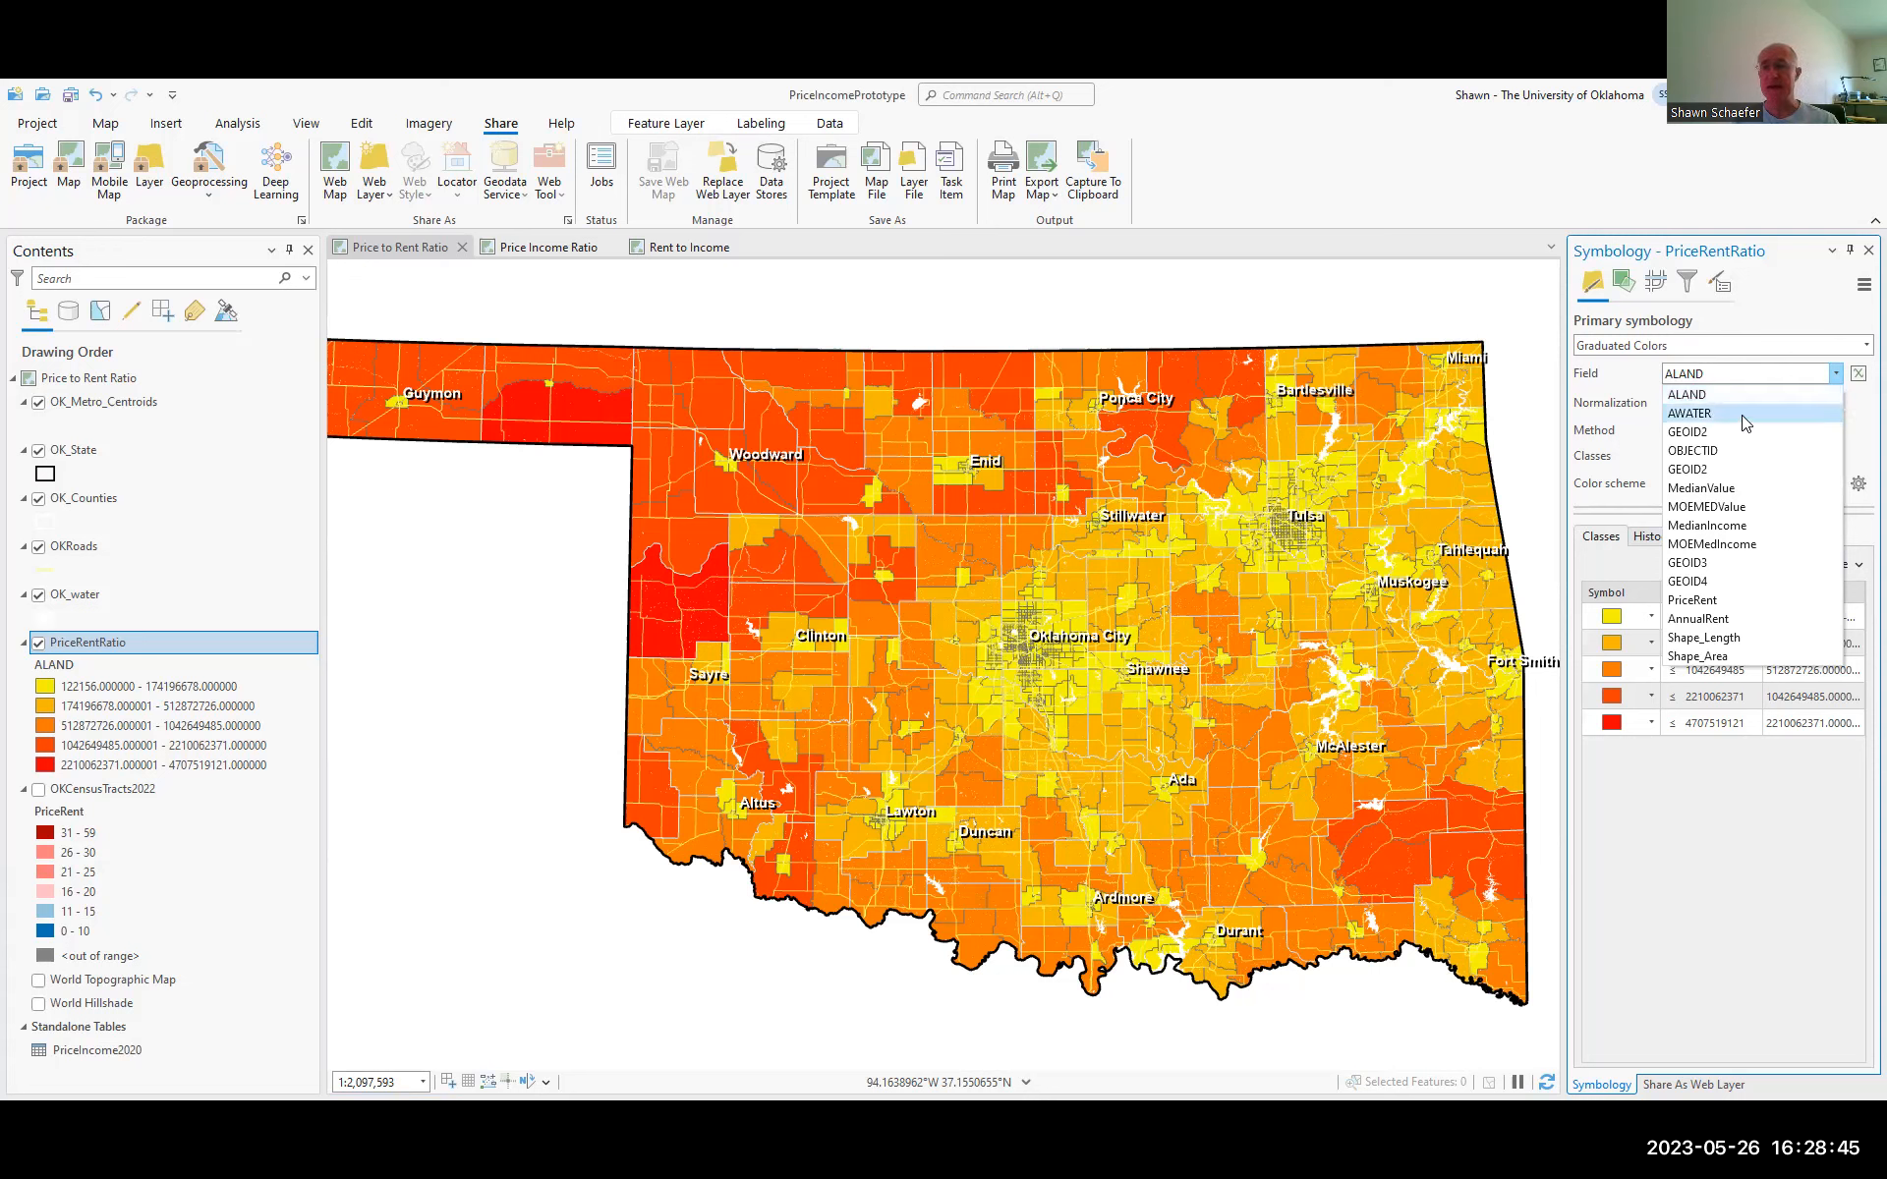
left_click(1729, 492)
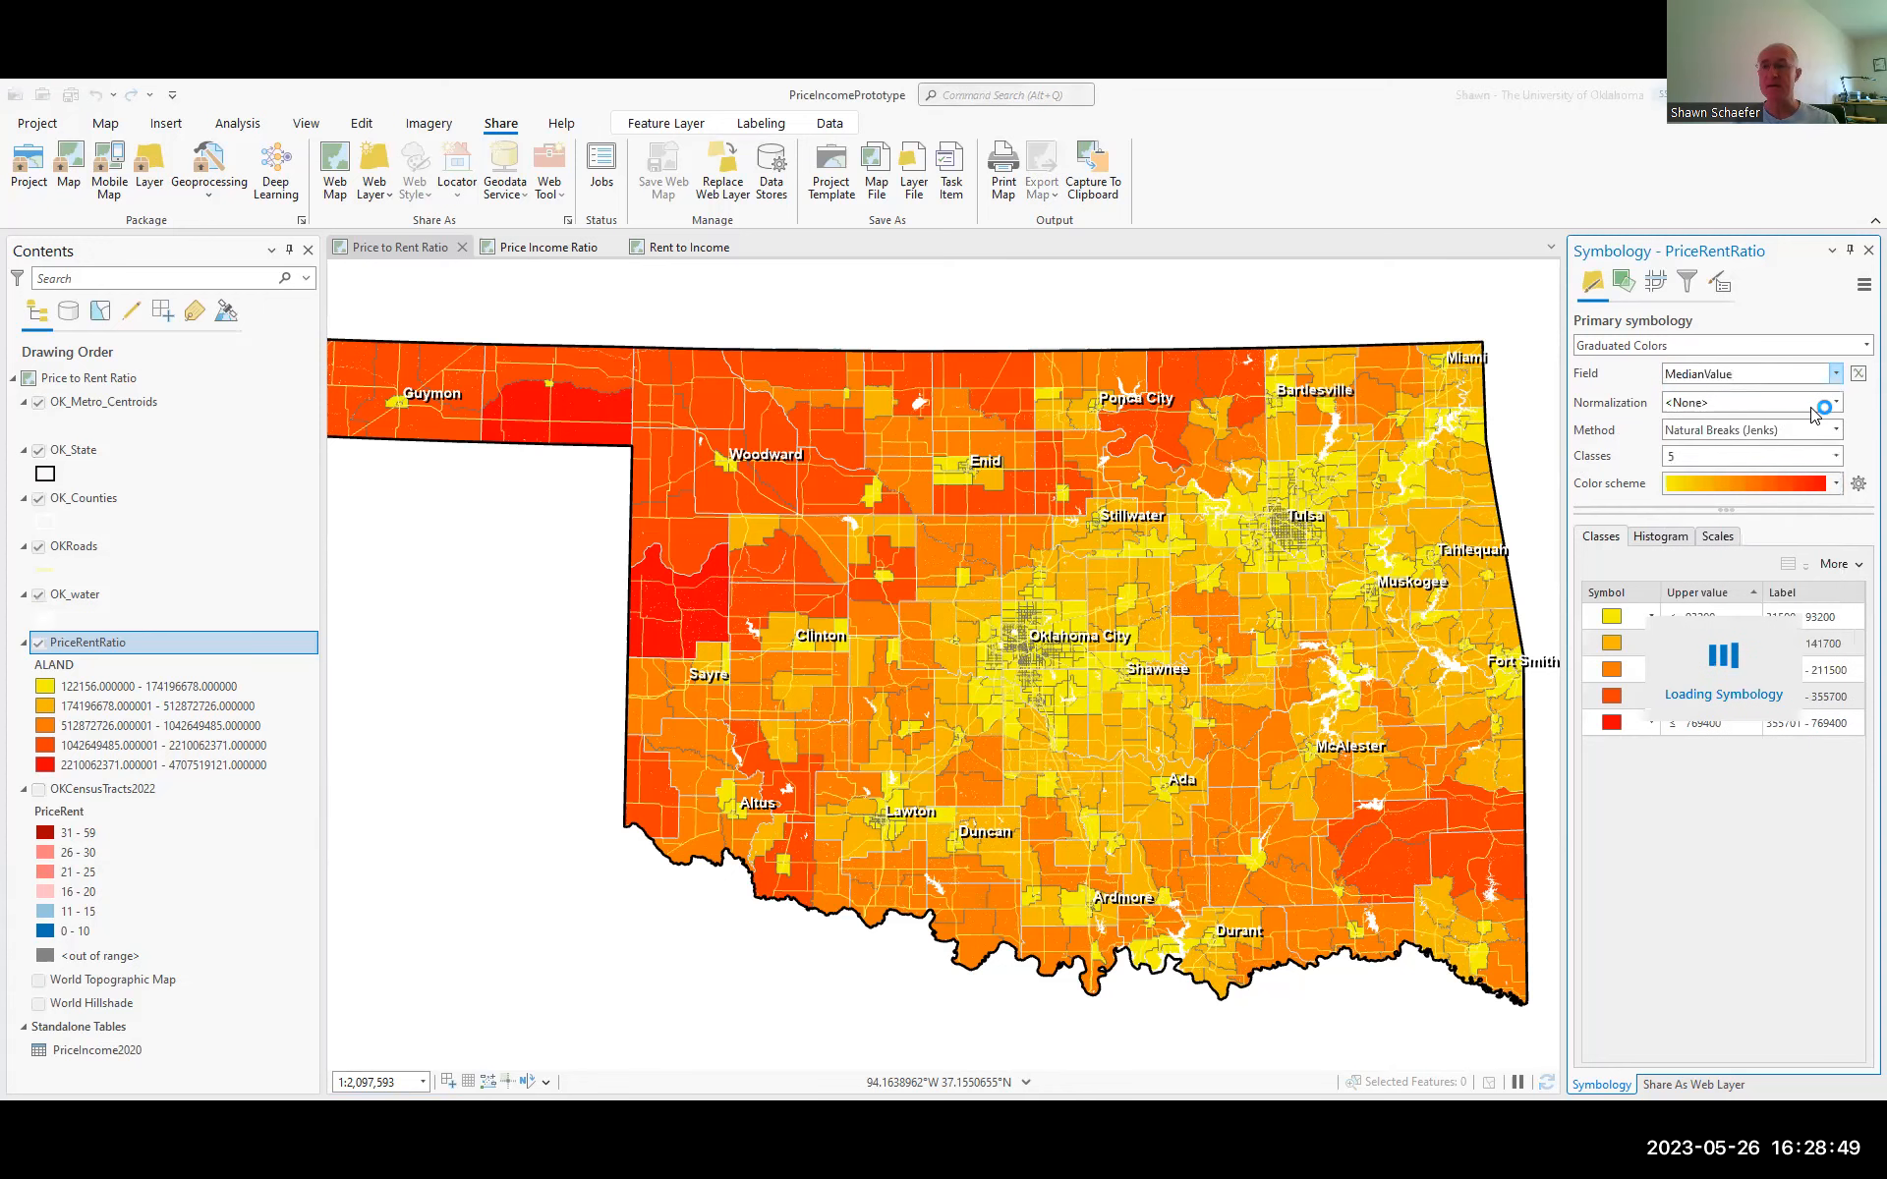
left_click(1835, 402)
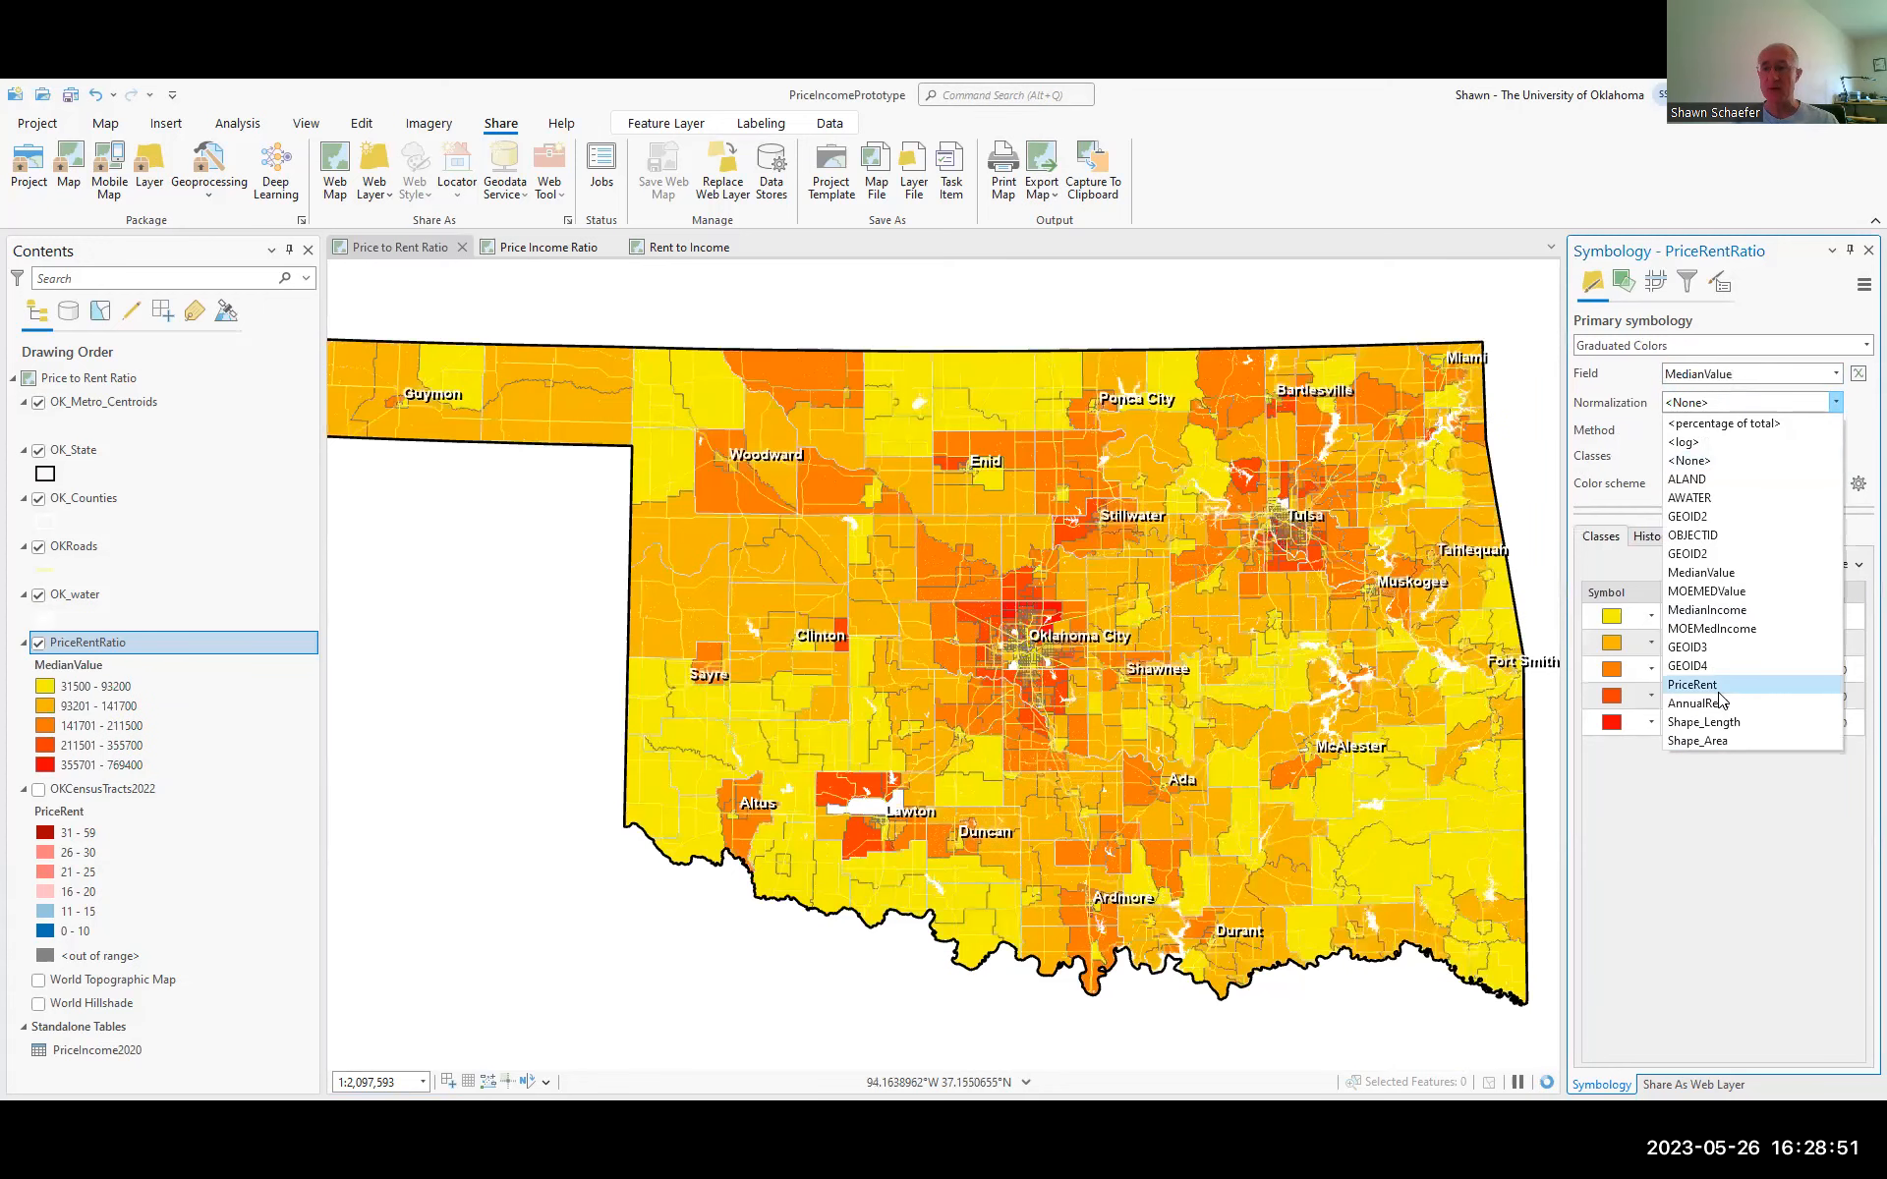
left_click(1719, 704)
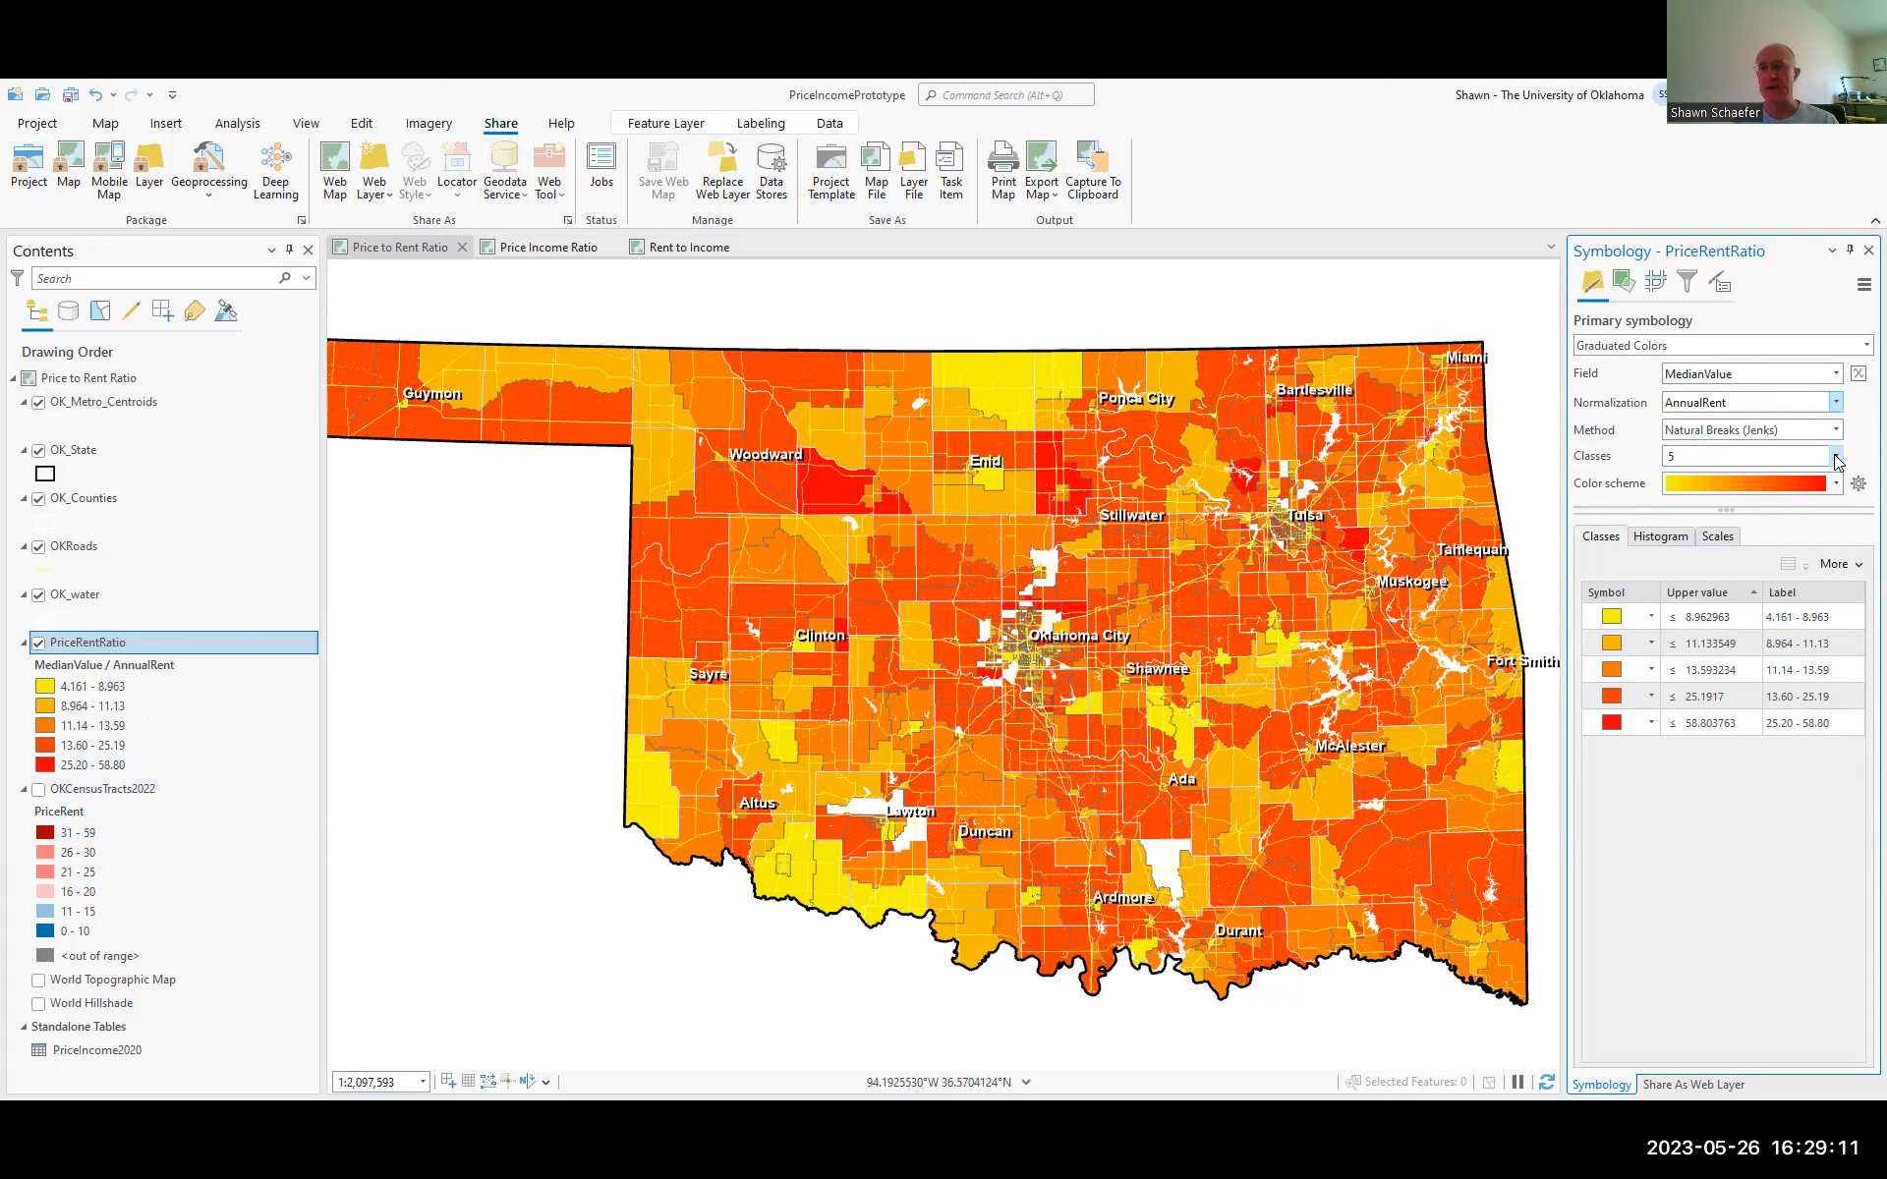
Apply the Red-Blue (5 Classes) color scheme to the PriceRentRatio layer
left_click(1834, 484)
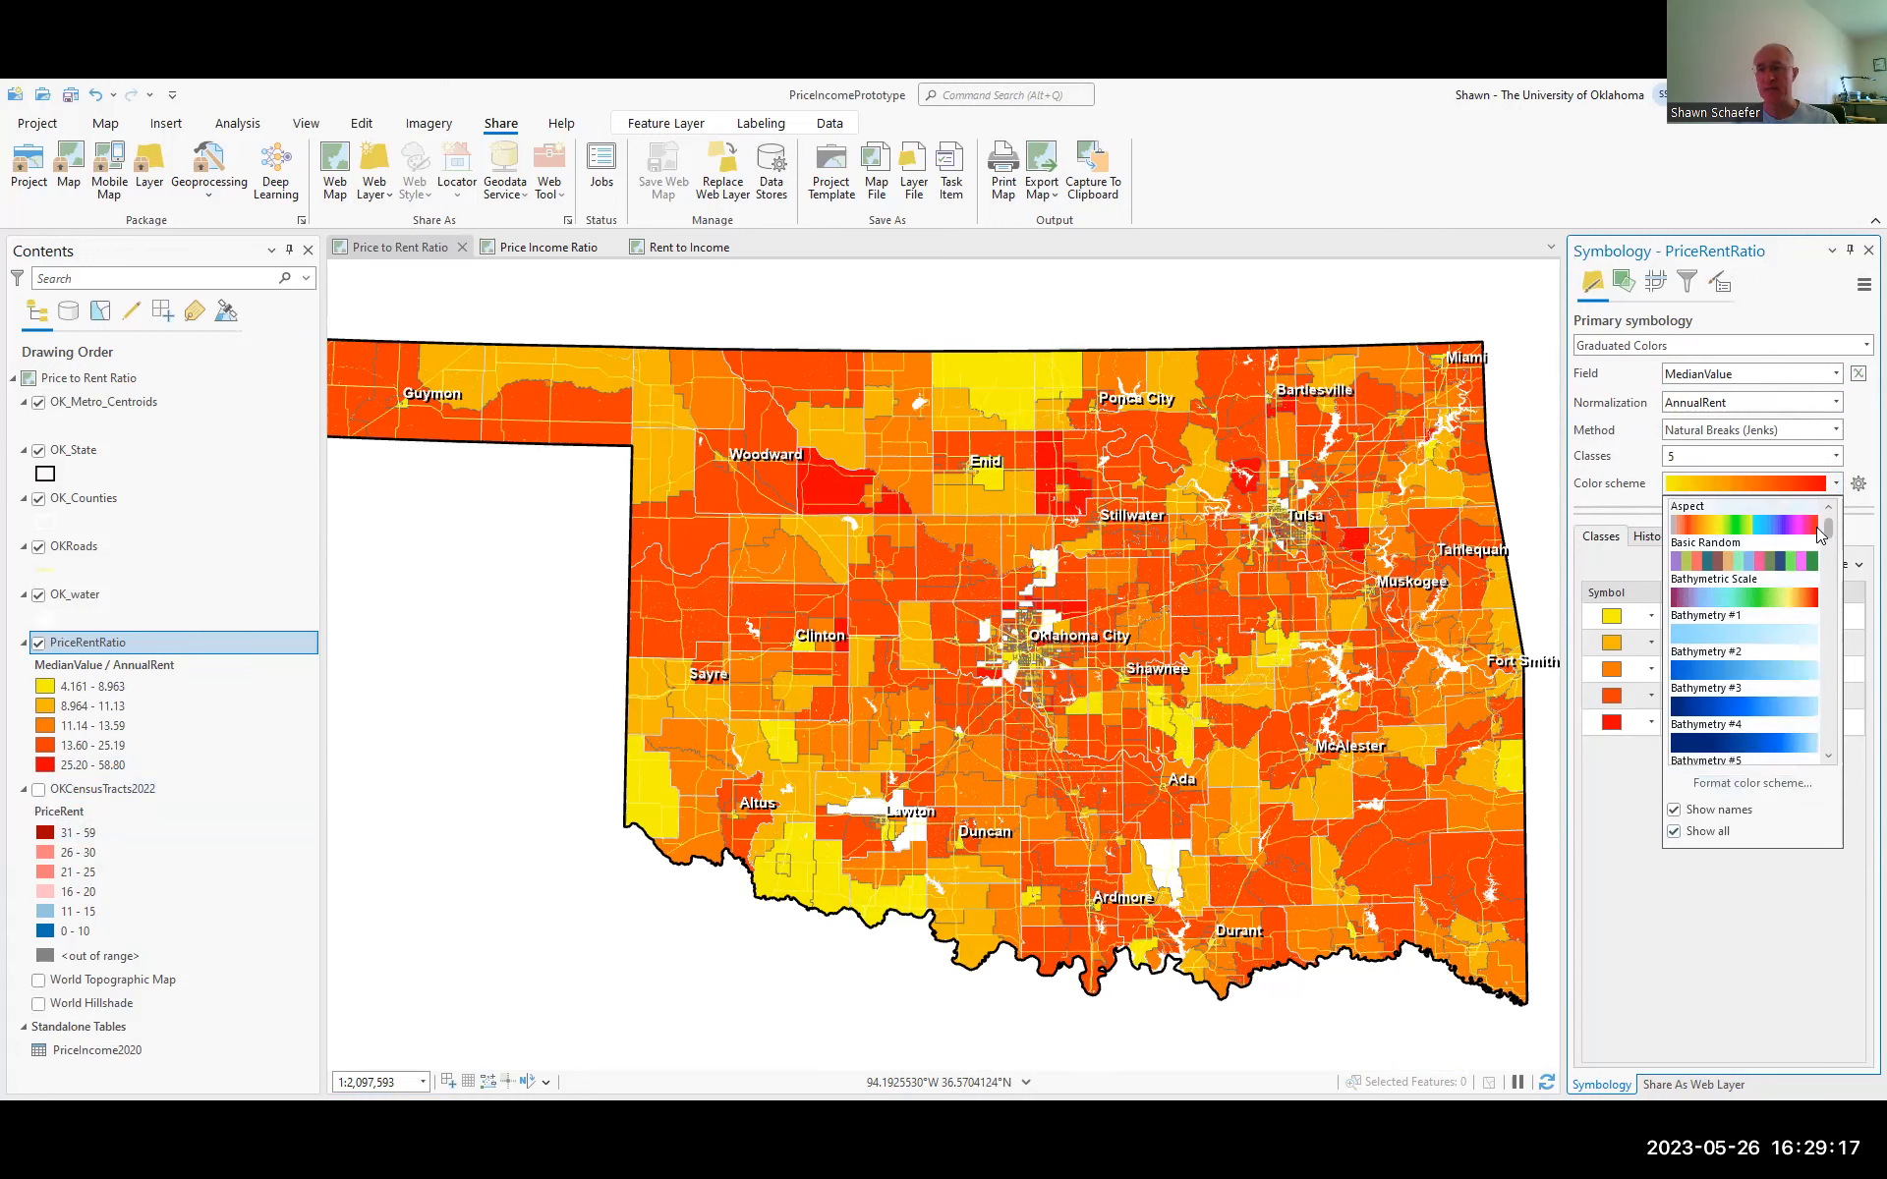
left_click_drag(1828, 531, 1834, 708)
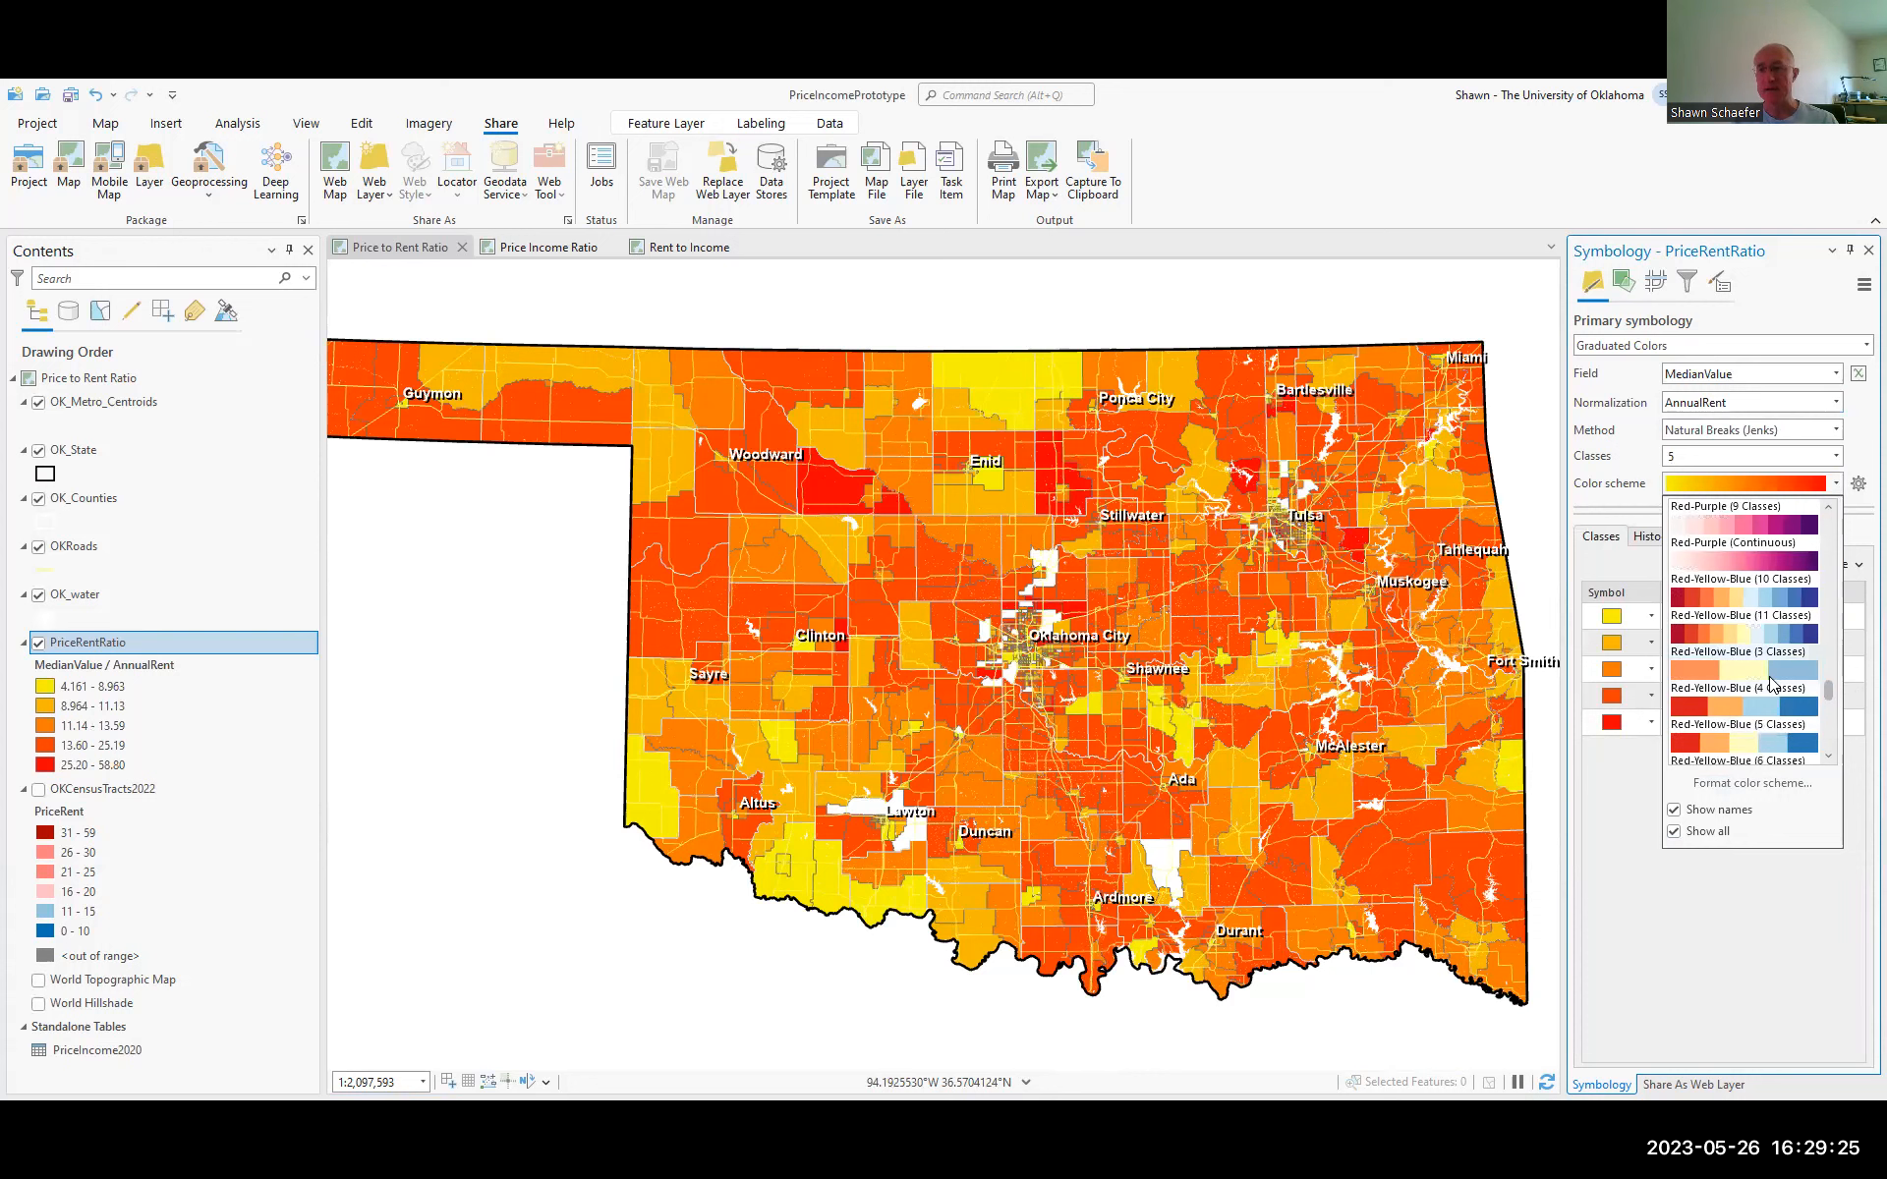
scroll(1772, 685, "down", 2)
scroll(1772, 685, "down", 5)
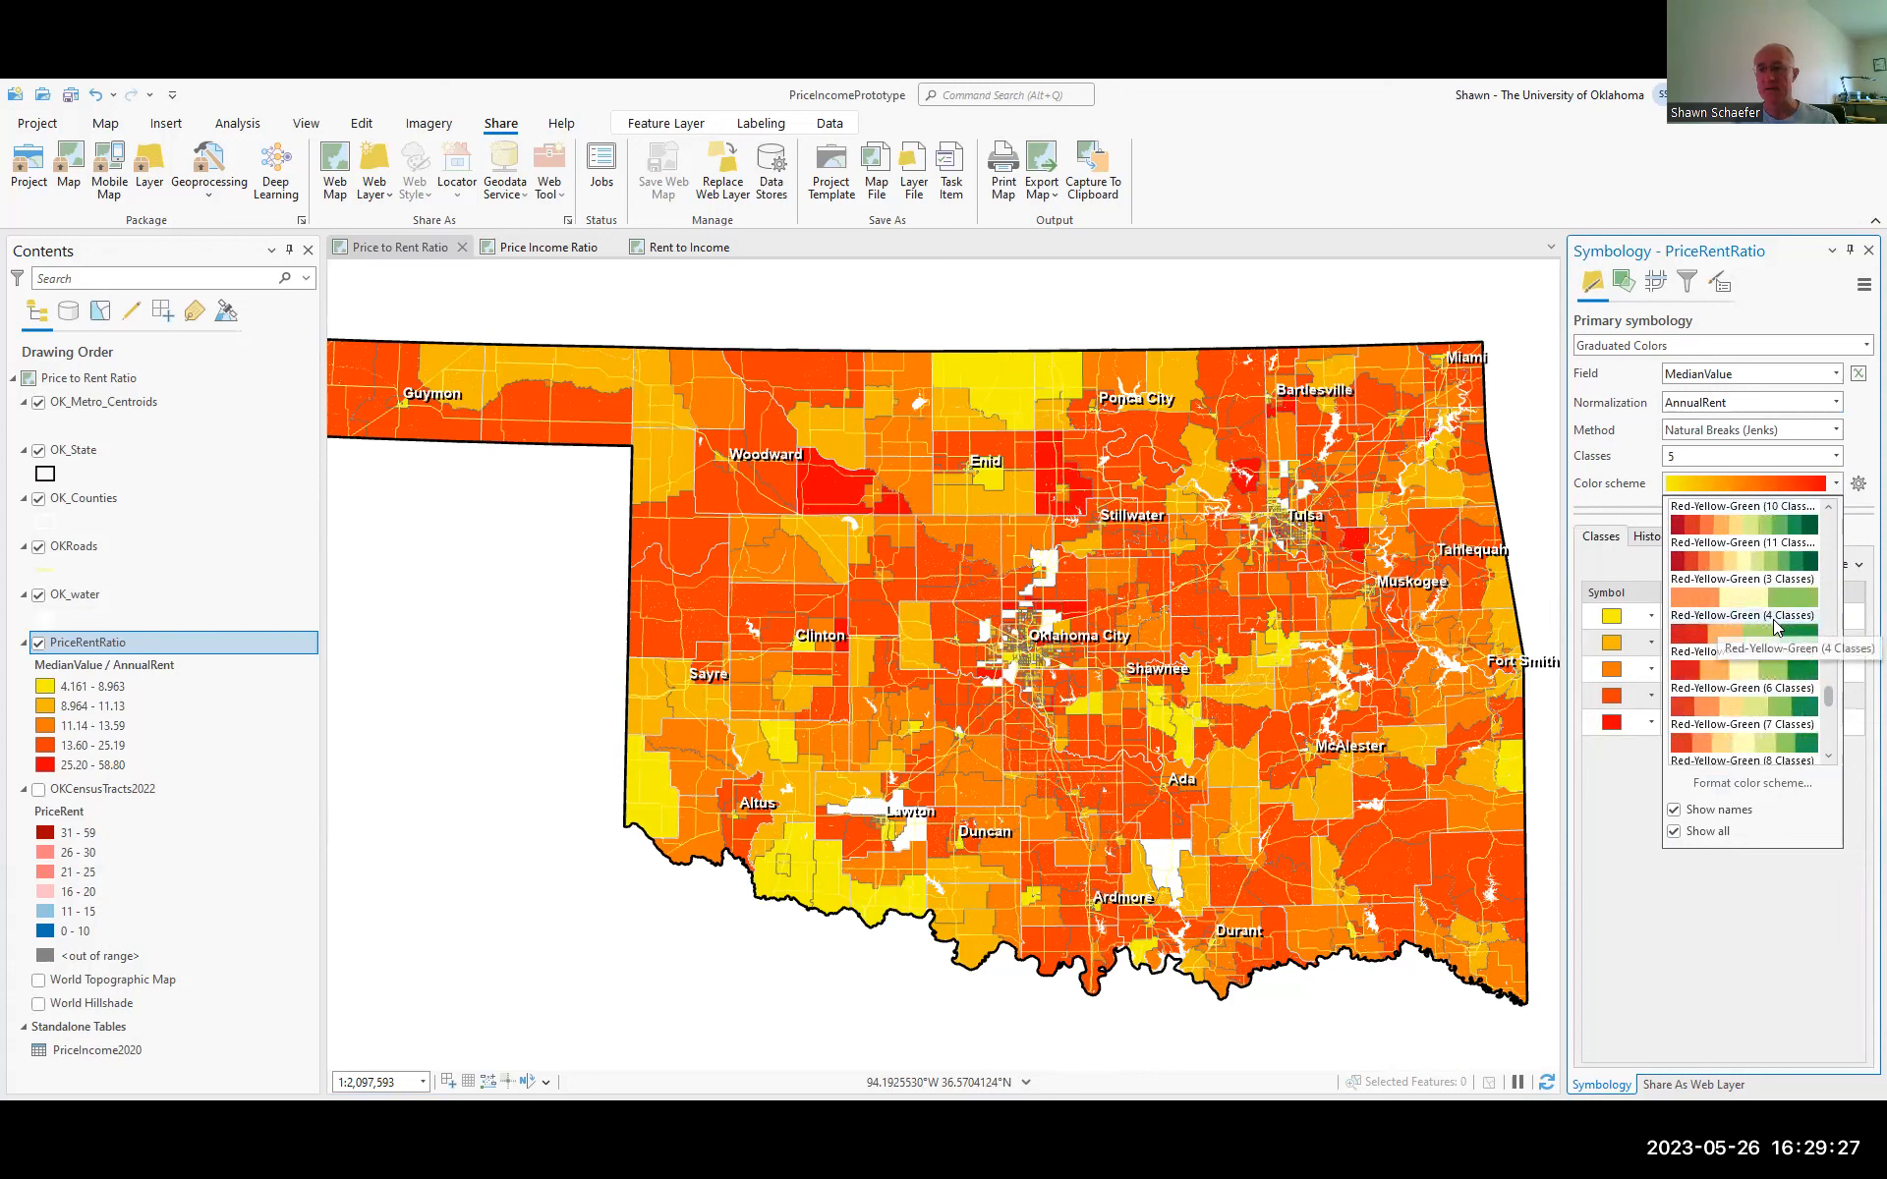
scroll(1774, 622, "down", 4)
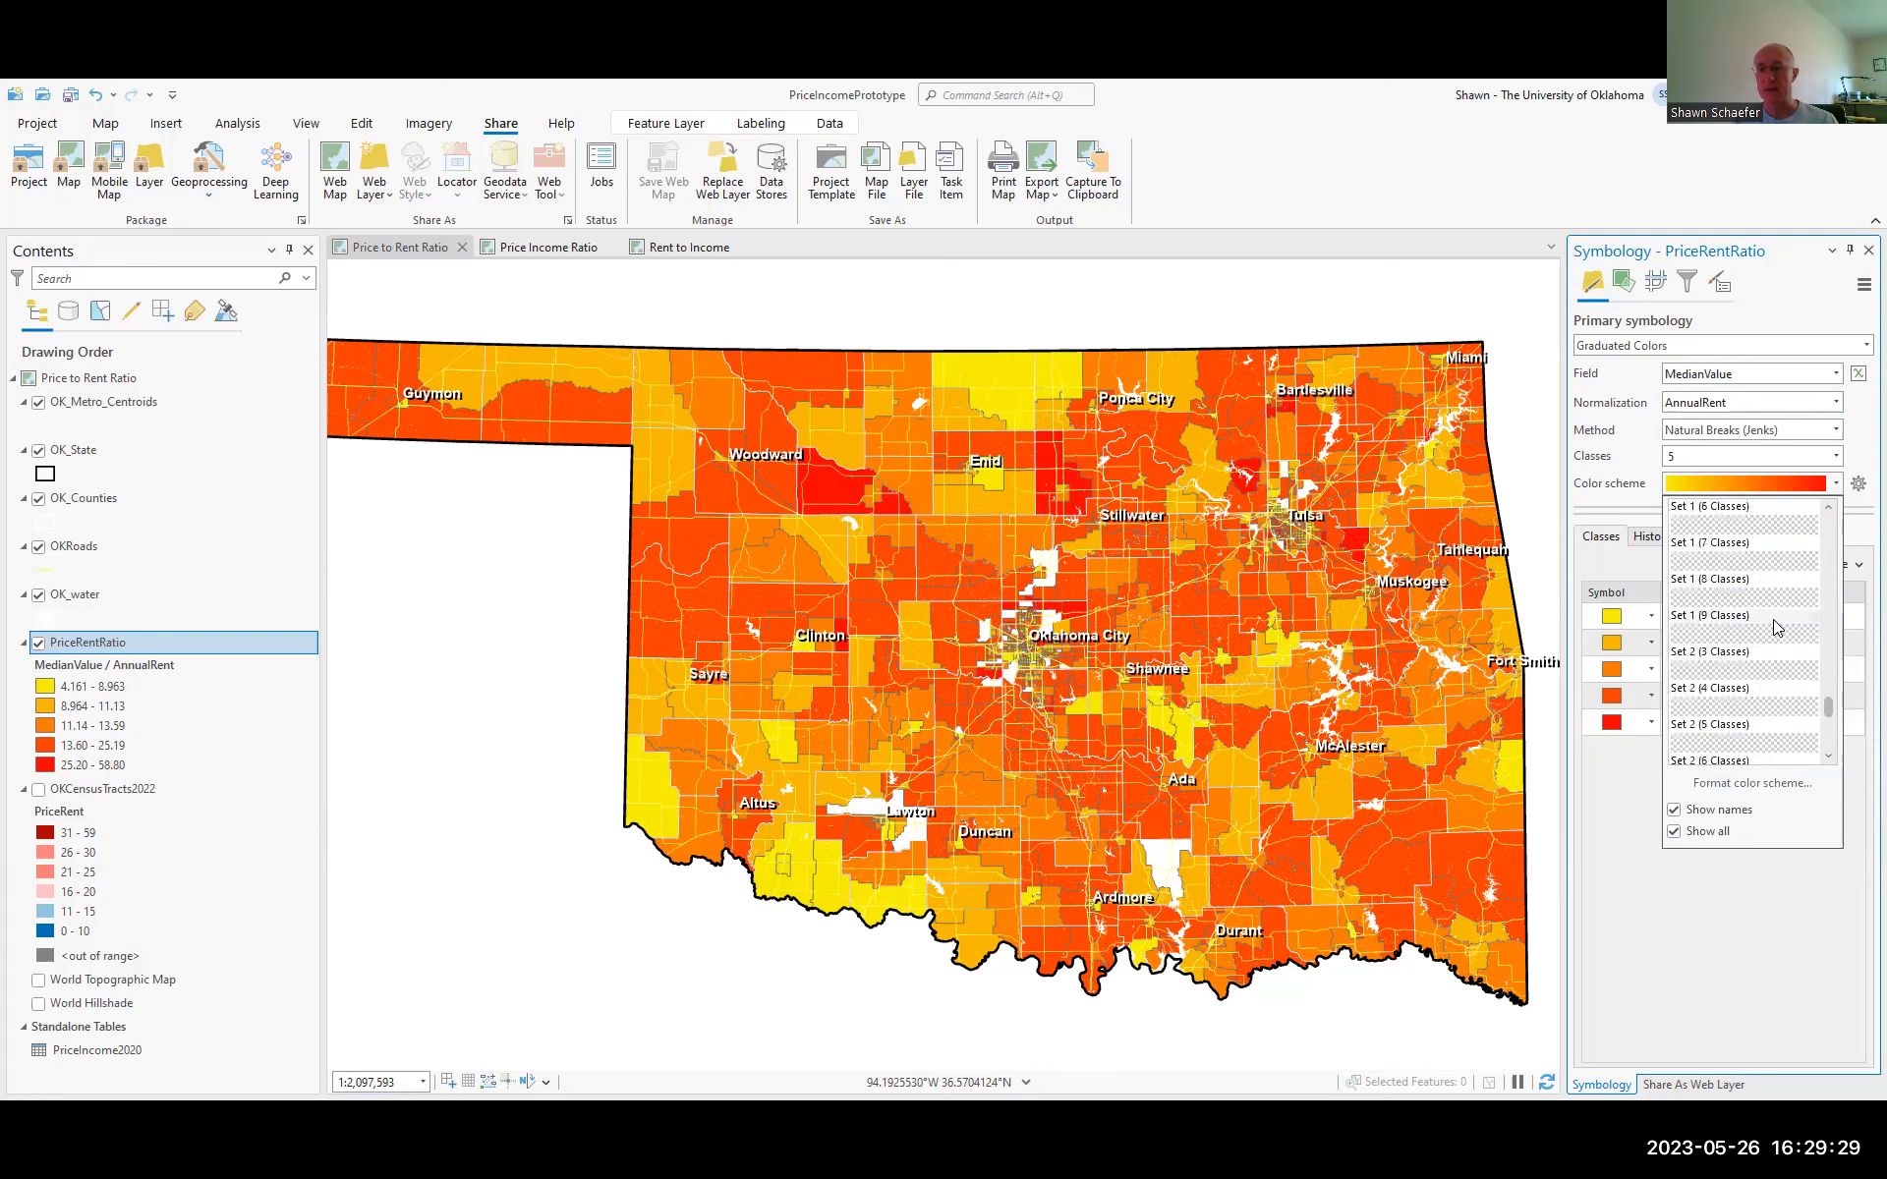
scroll(1773, 619, "down", 3)
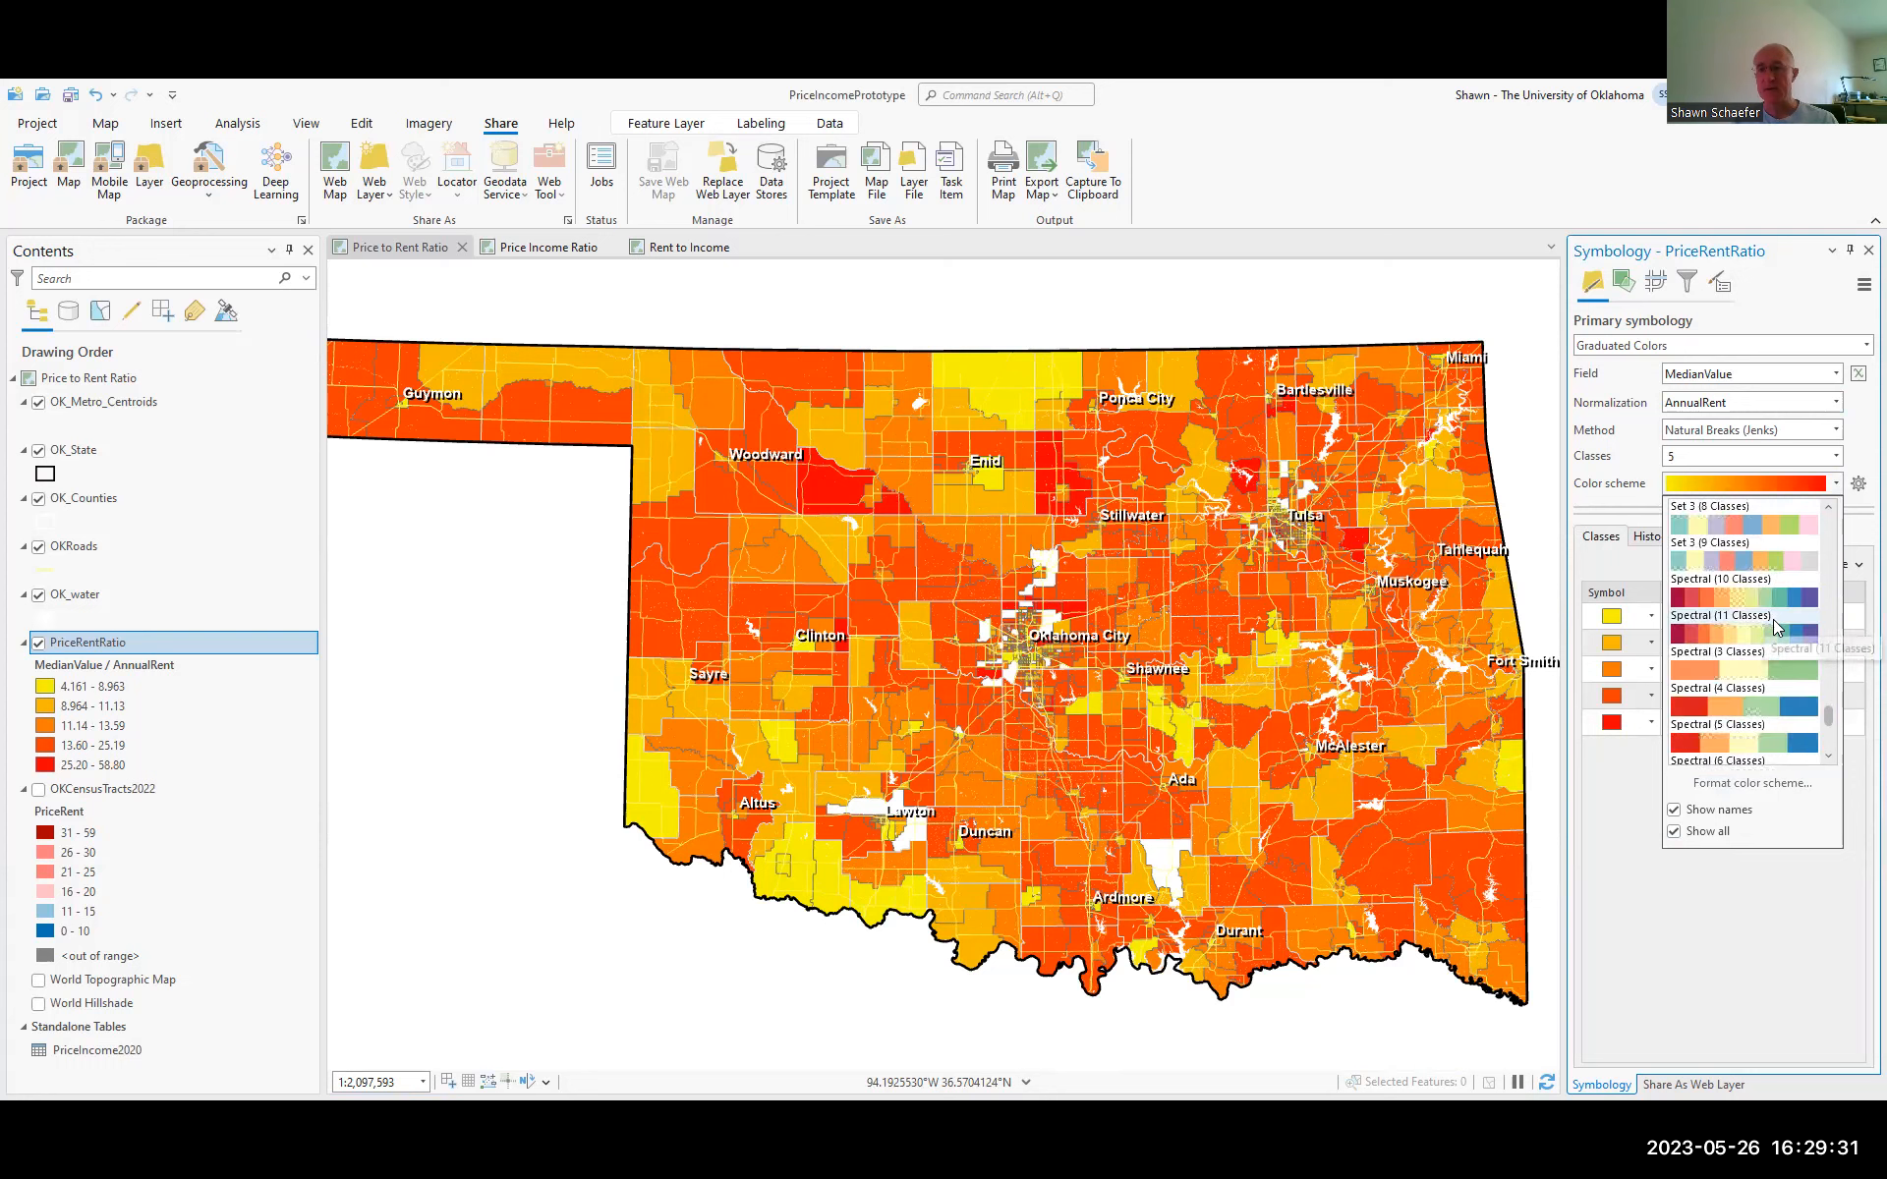
left_click_drag(1828, 716, 1822, 678)
scroll(1763, 602, "up", 2)
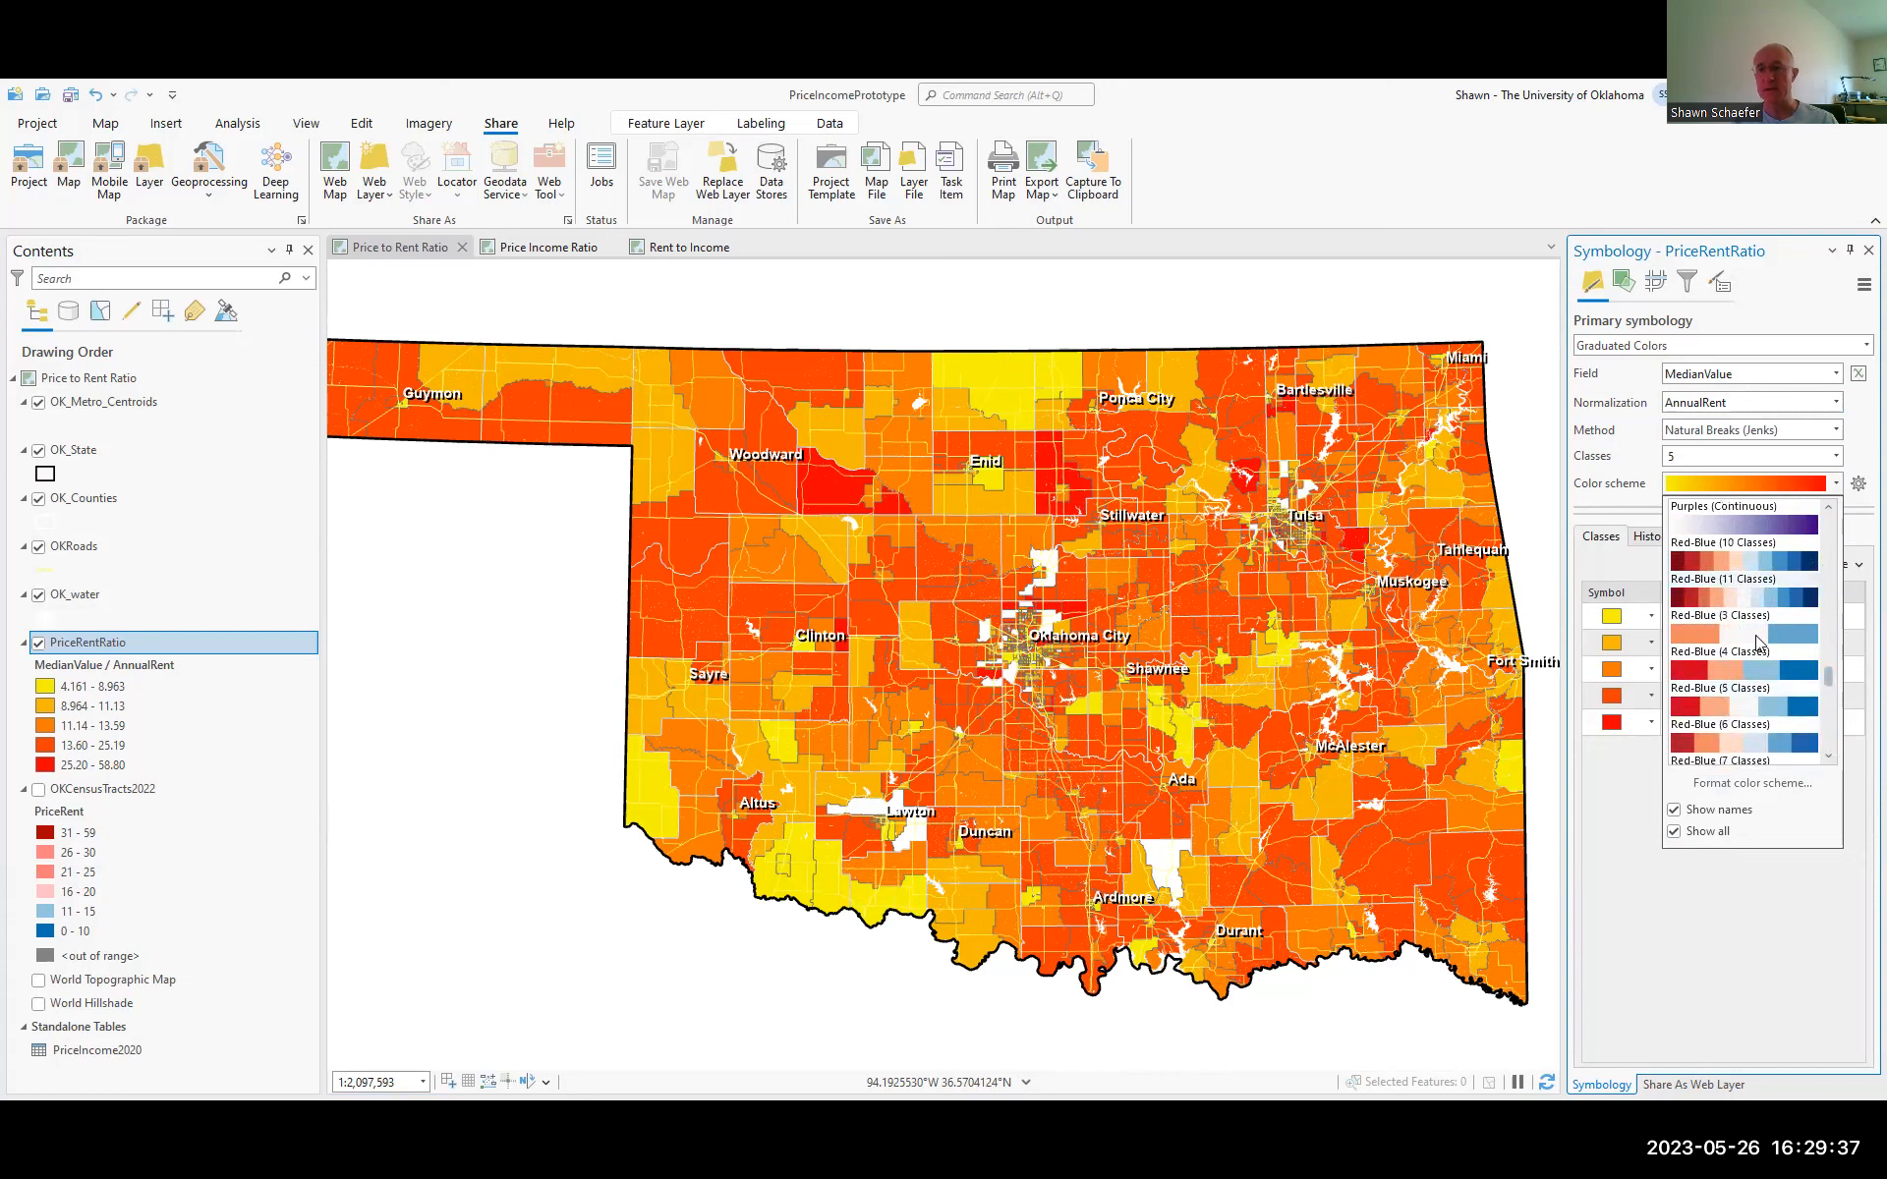
left_click(1745, 708)
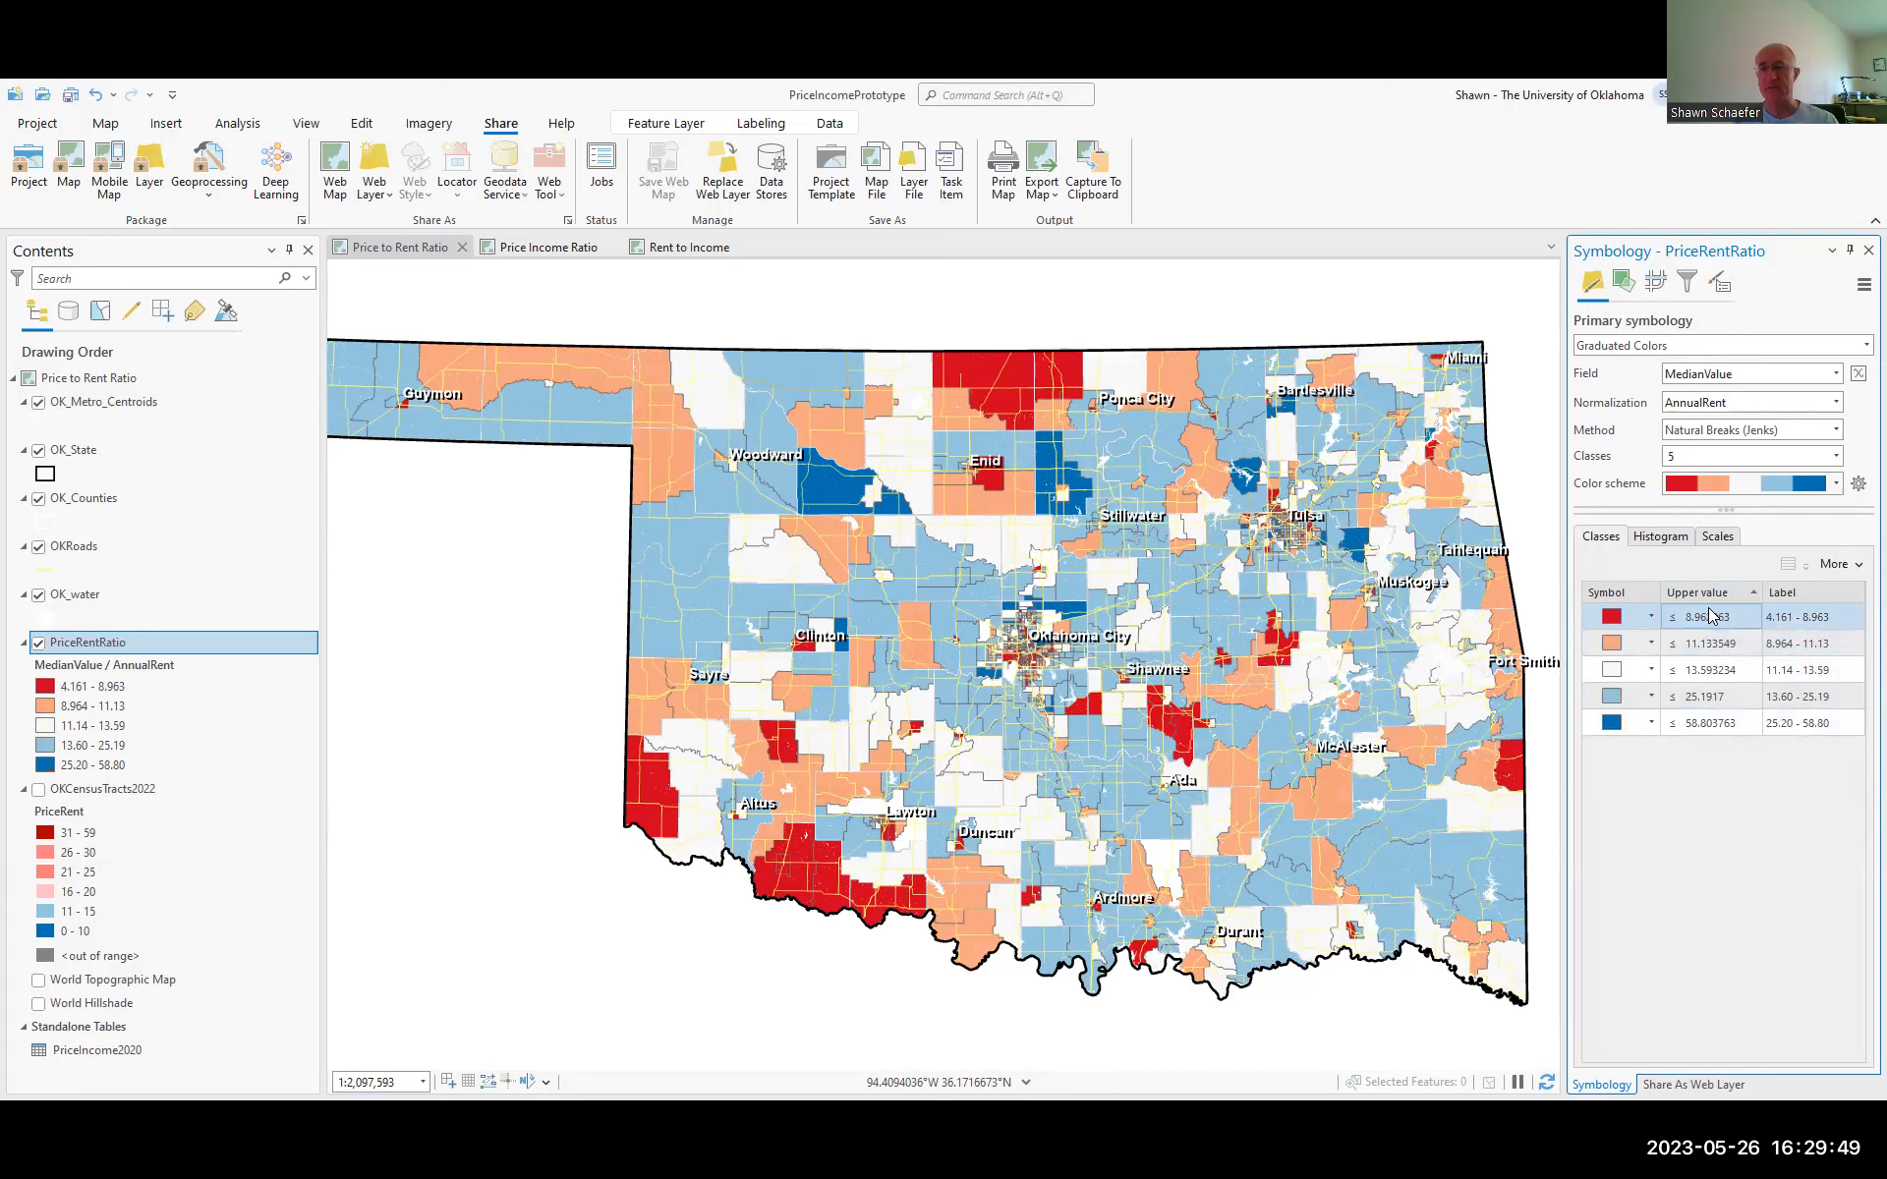
Reverse the symbol order of the PriceRentRatio classes and show values out of range
left_click(1842, 568)
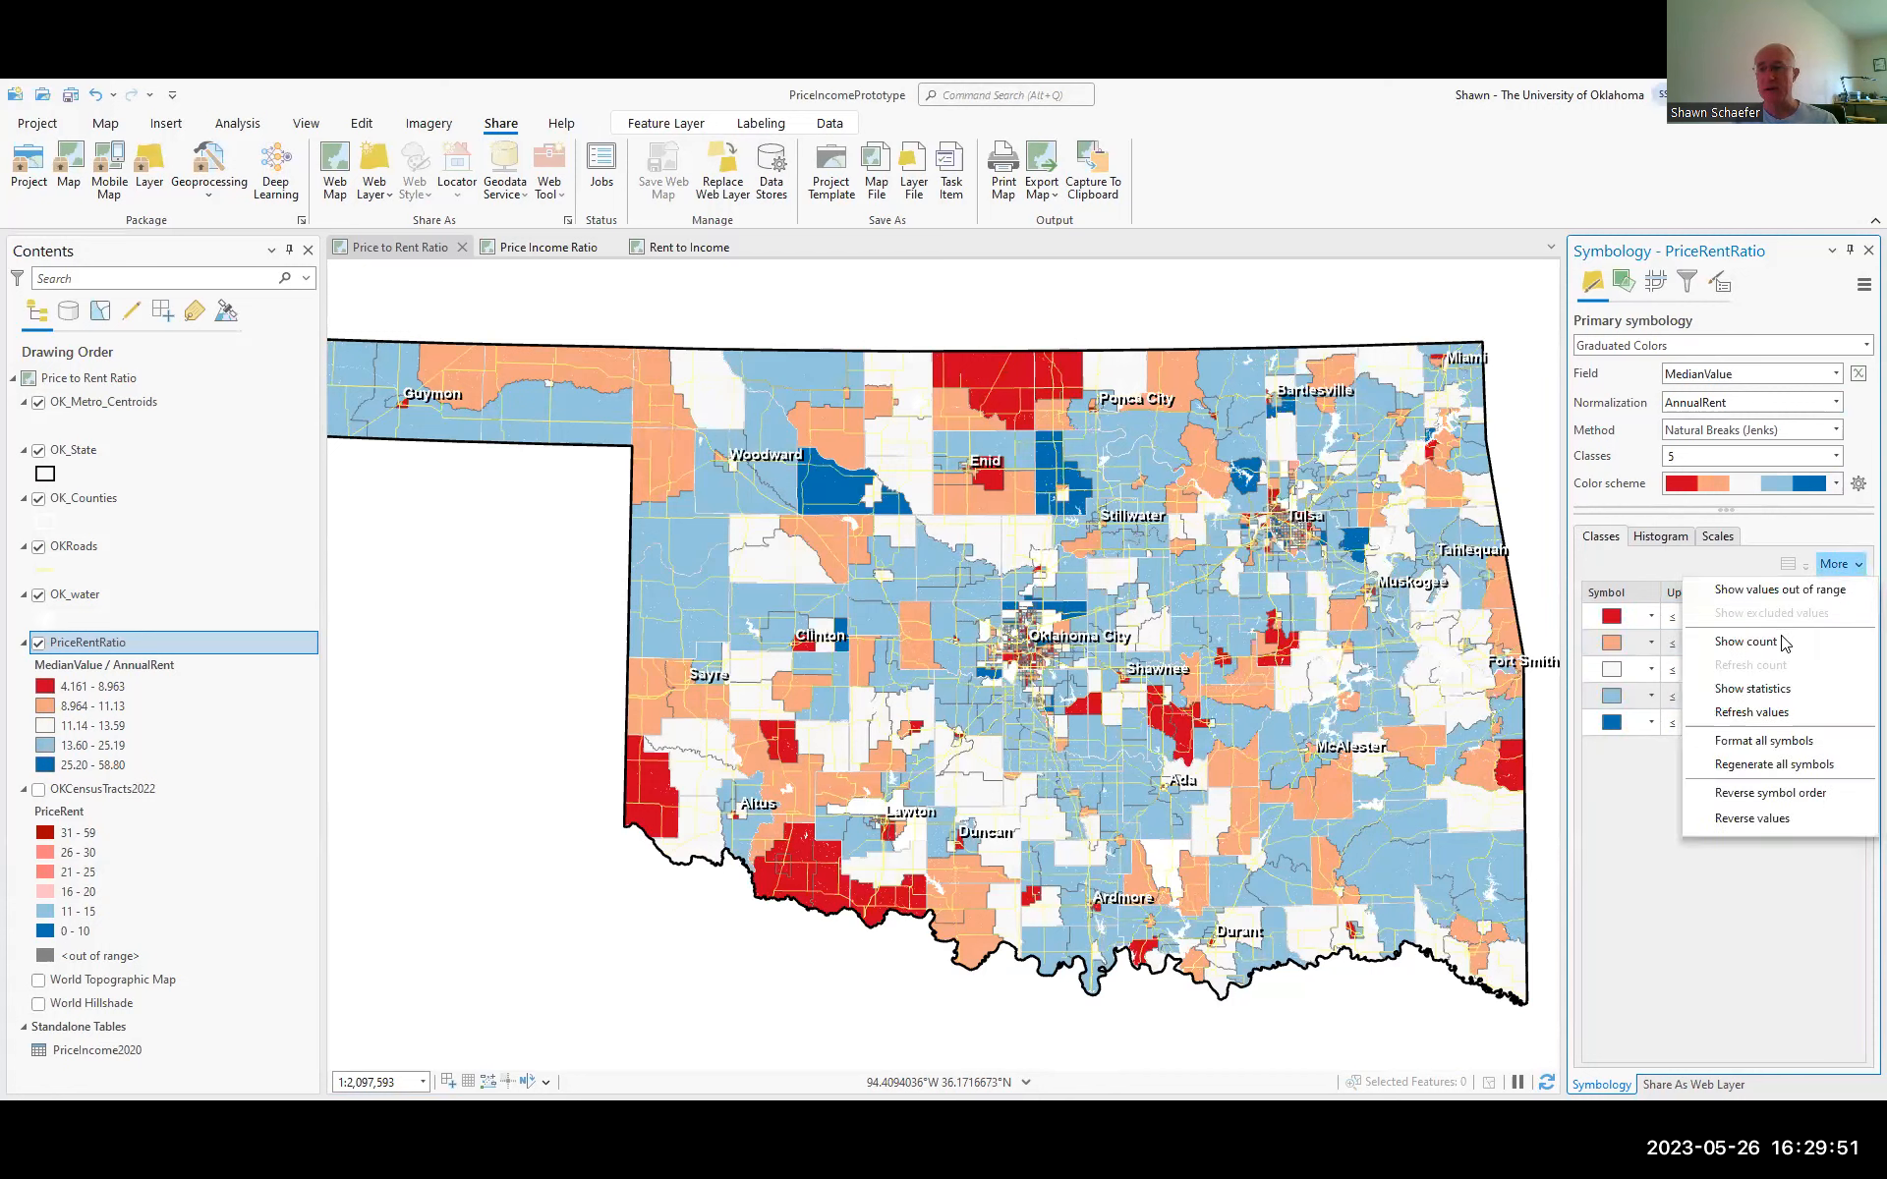
left_click(1751, 794)
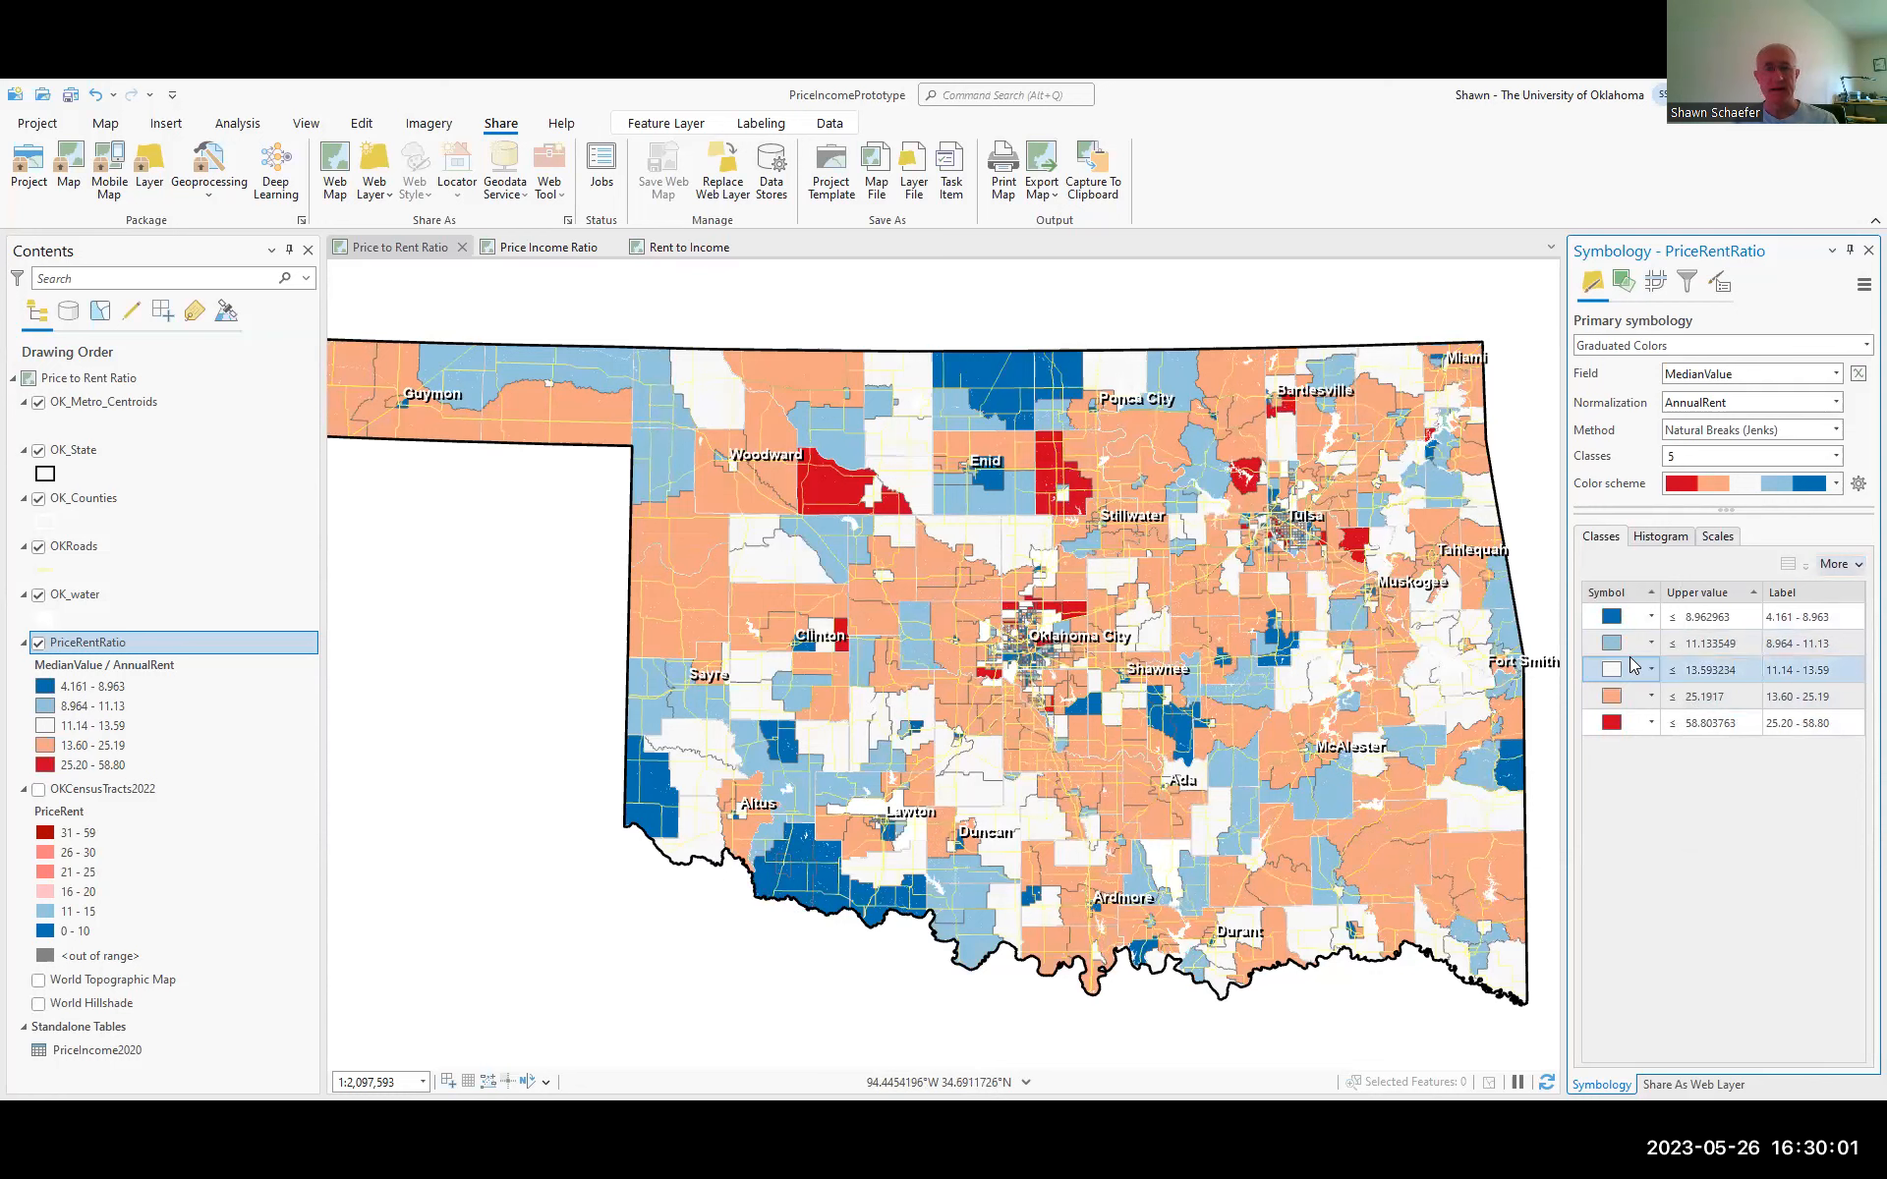
left_click(1855, 572)
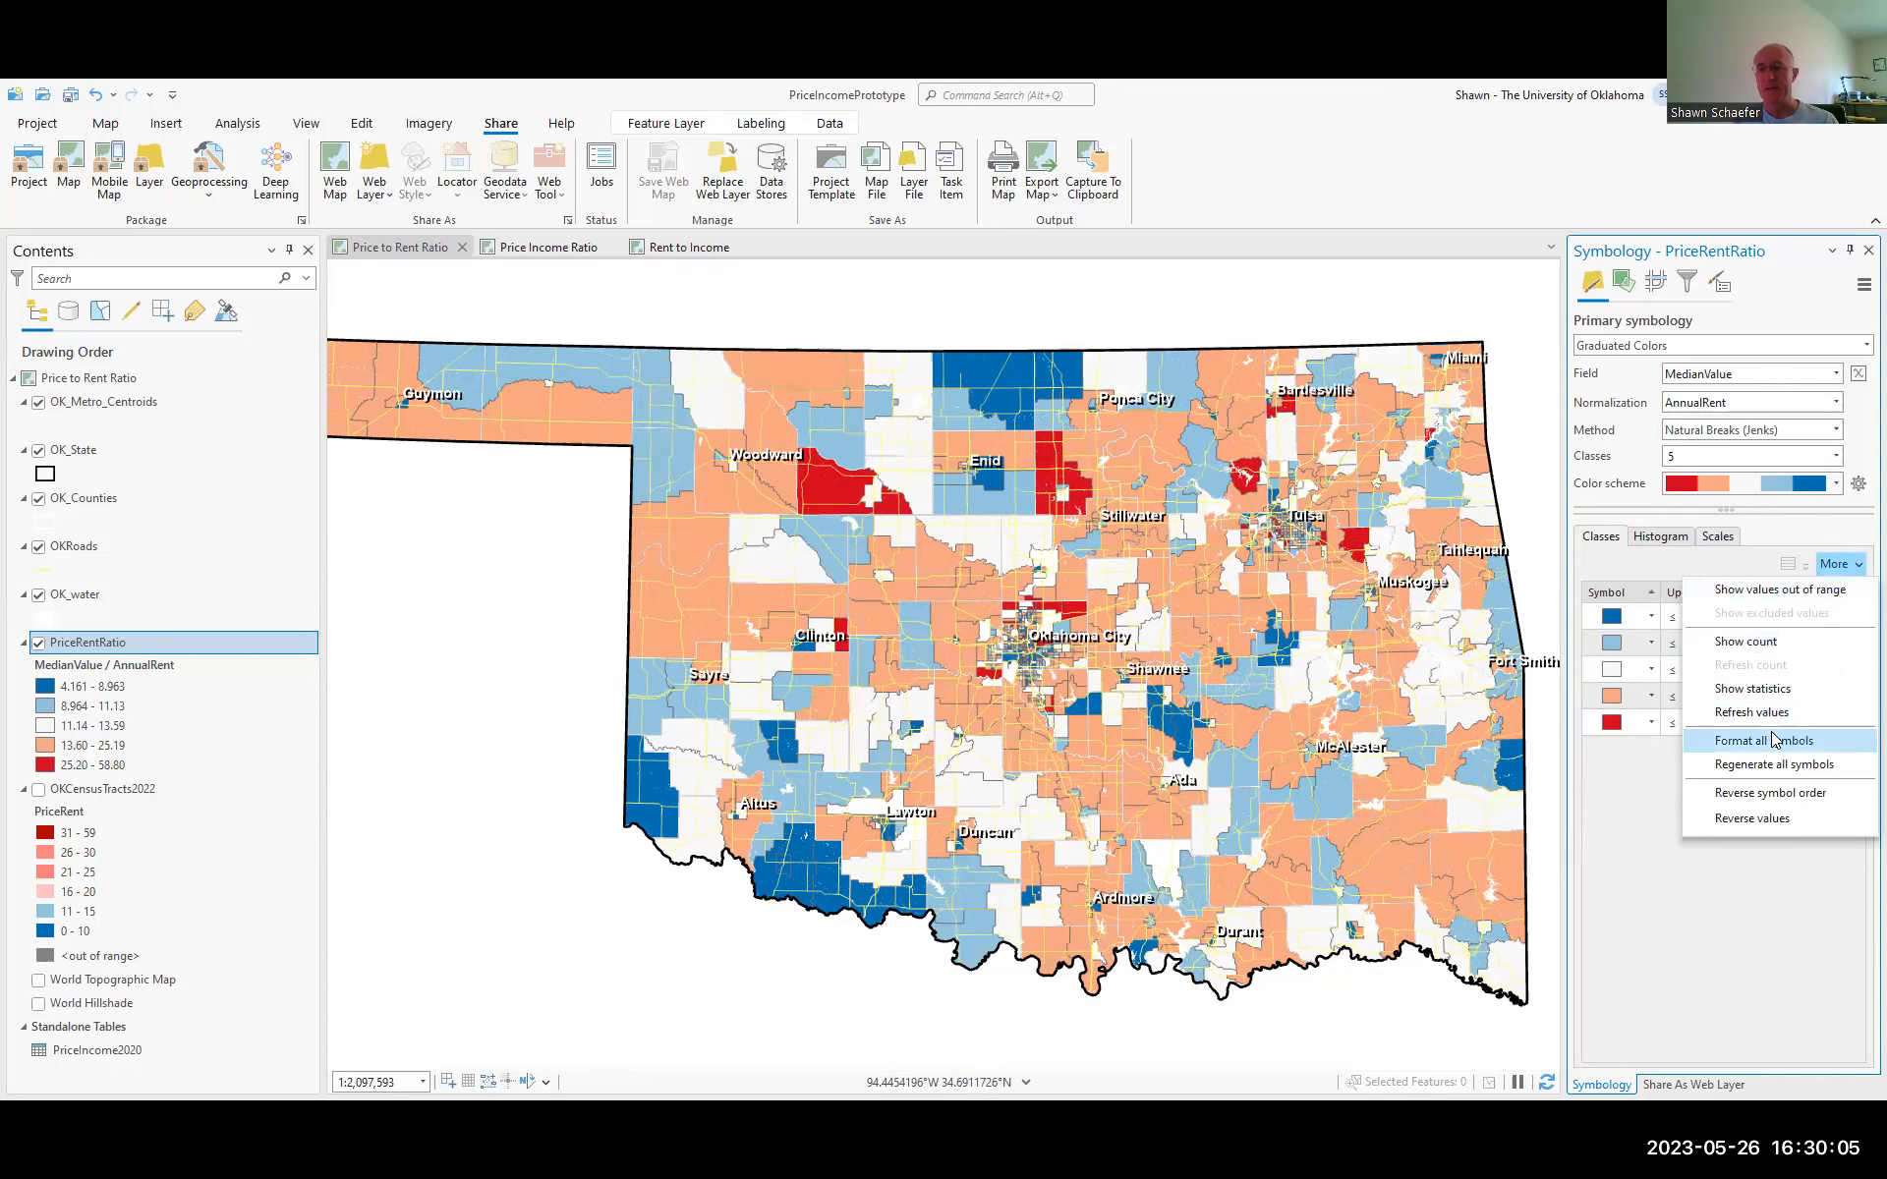
left_click(1802, 598)
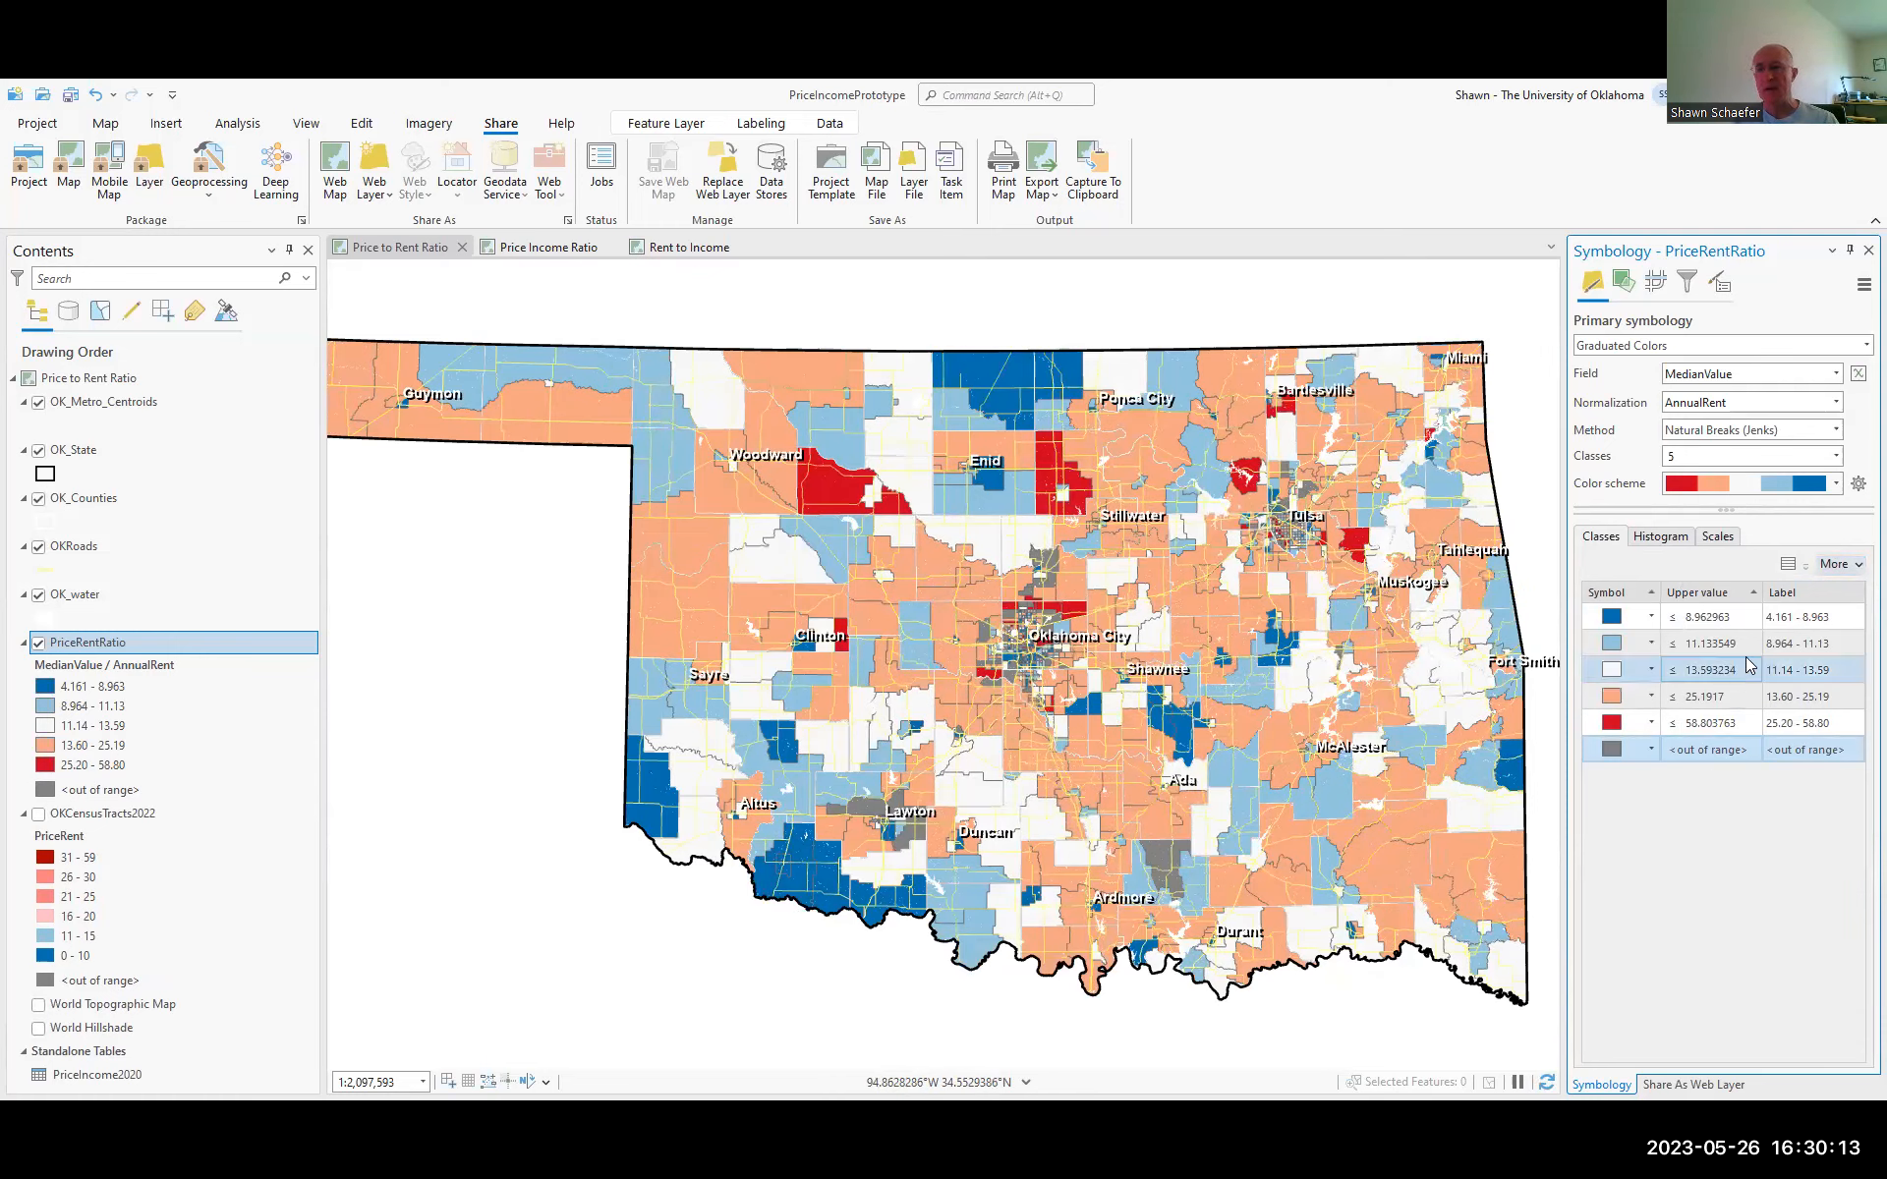
Format all PriceRentRatio class symbols with a white outline, apply it and return to the primary symbology settings
left_click(1856, 567)
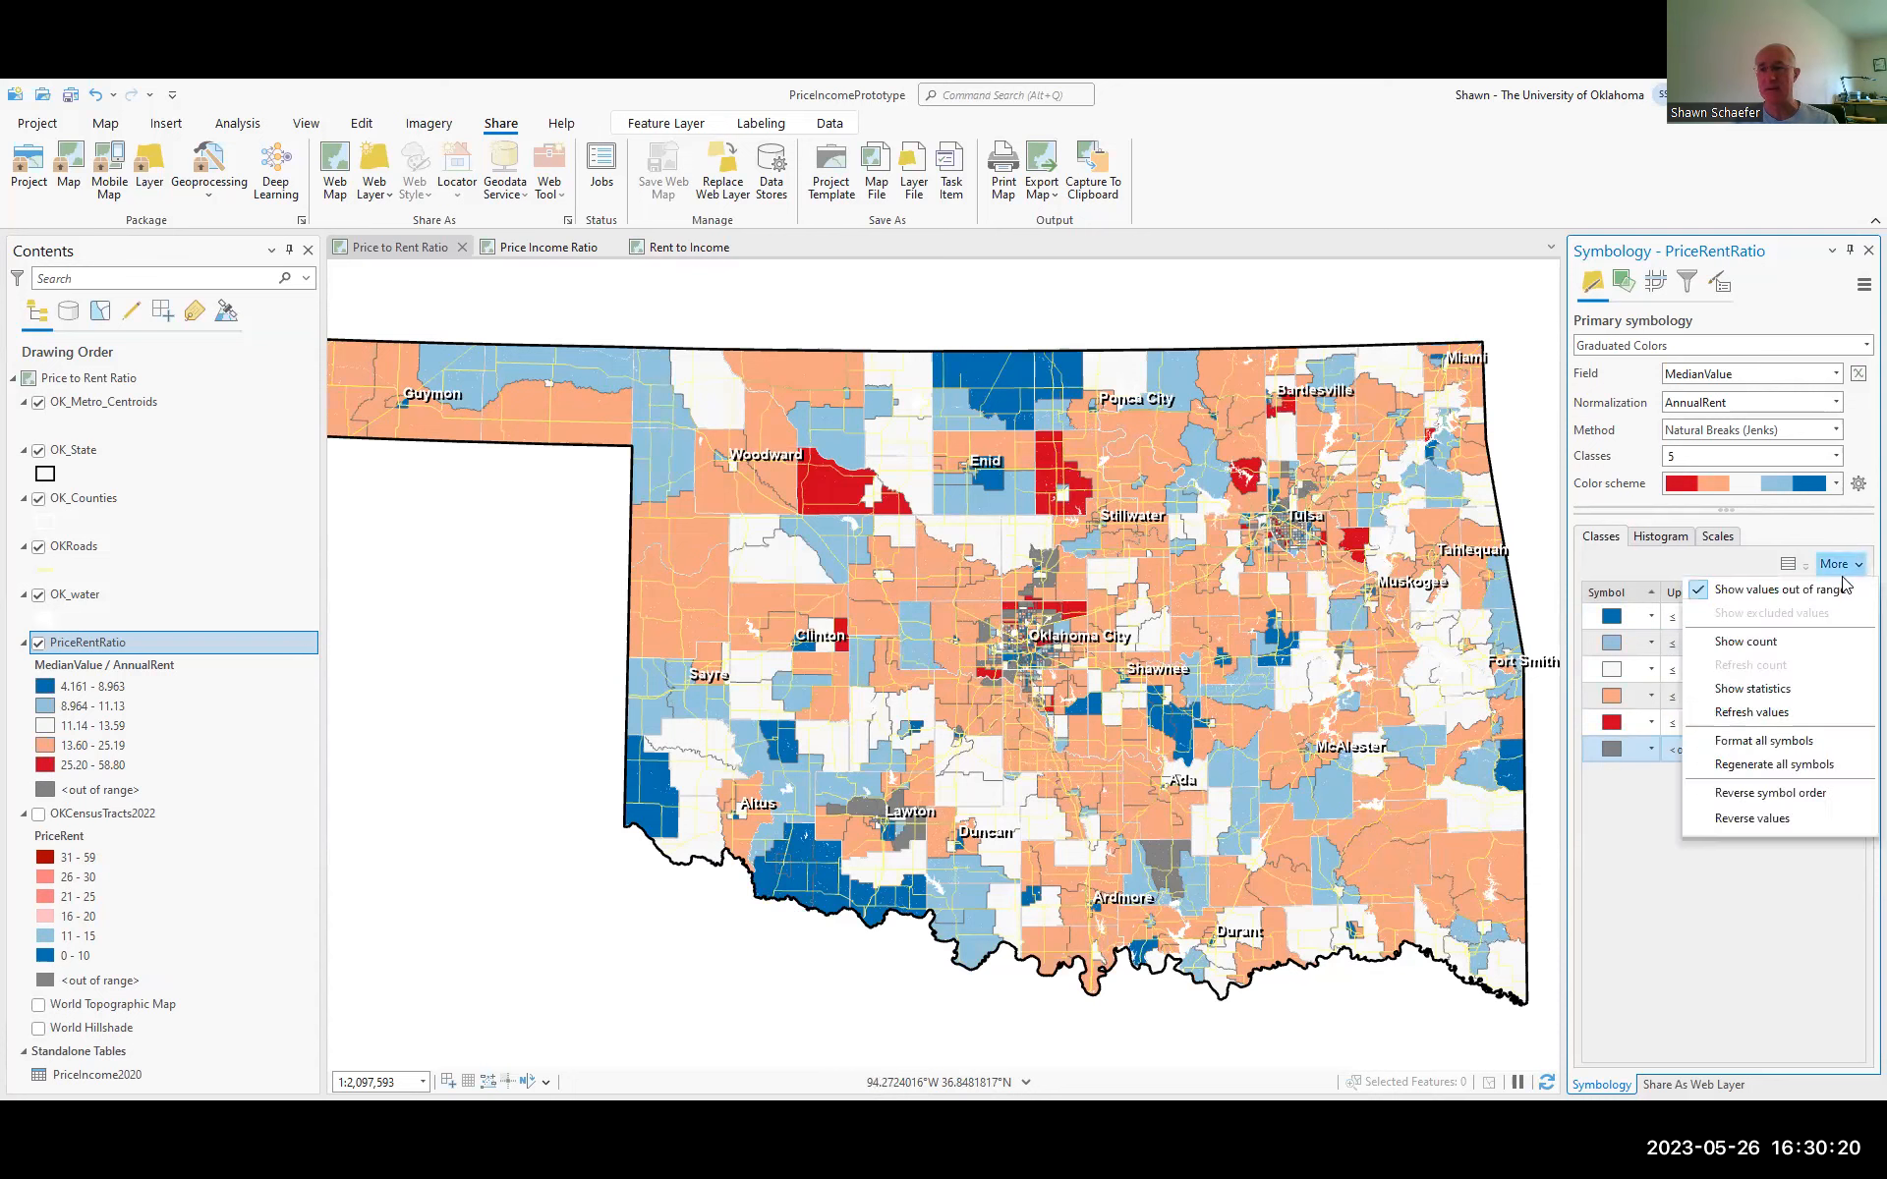
left_click(1764, 745)
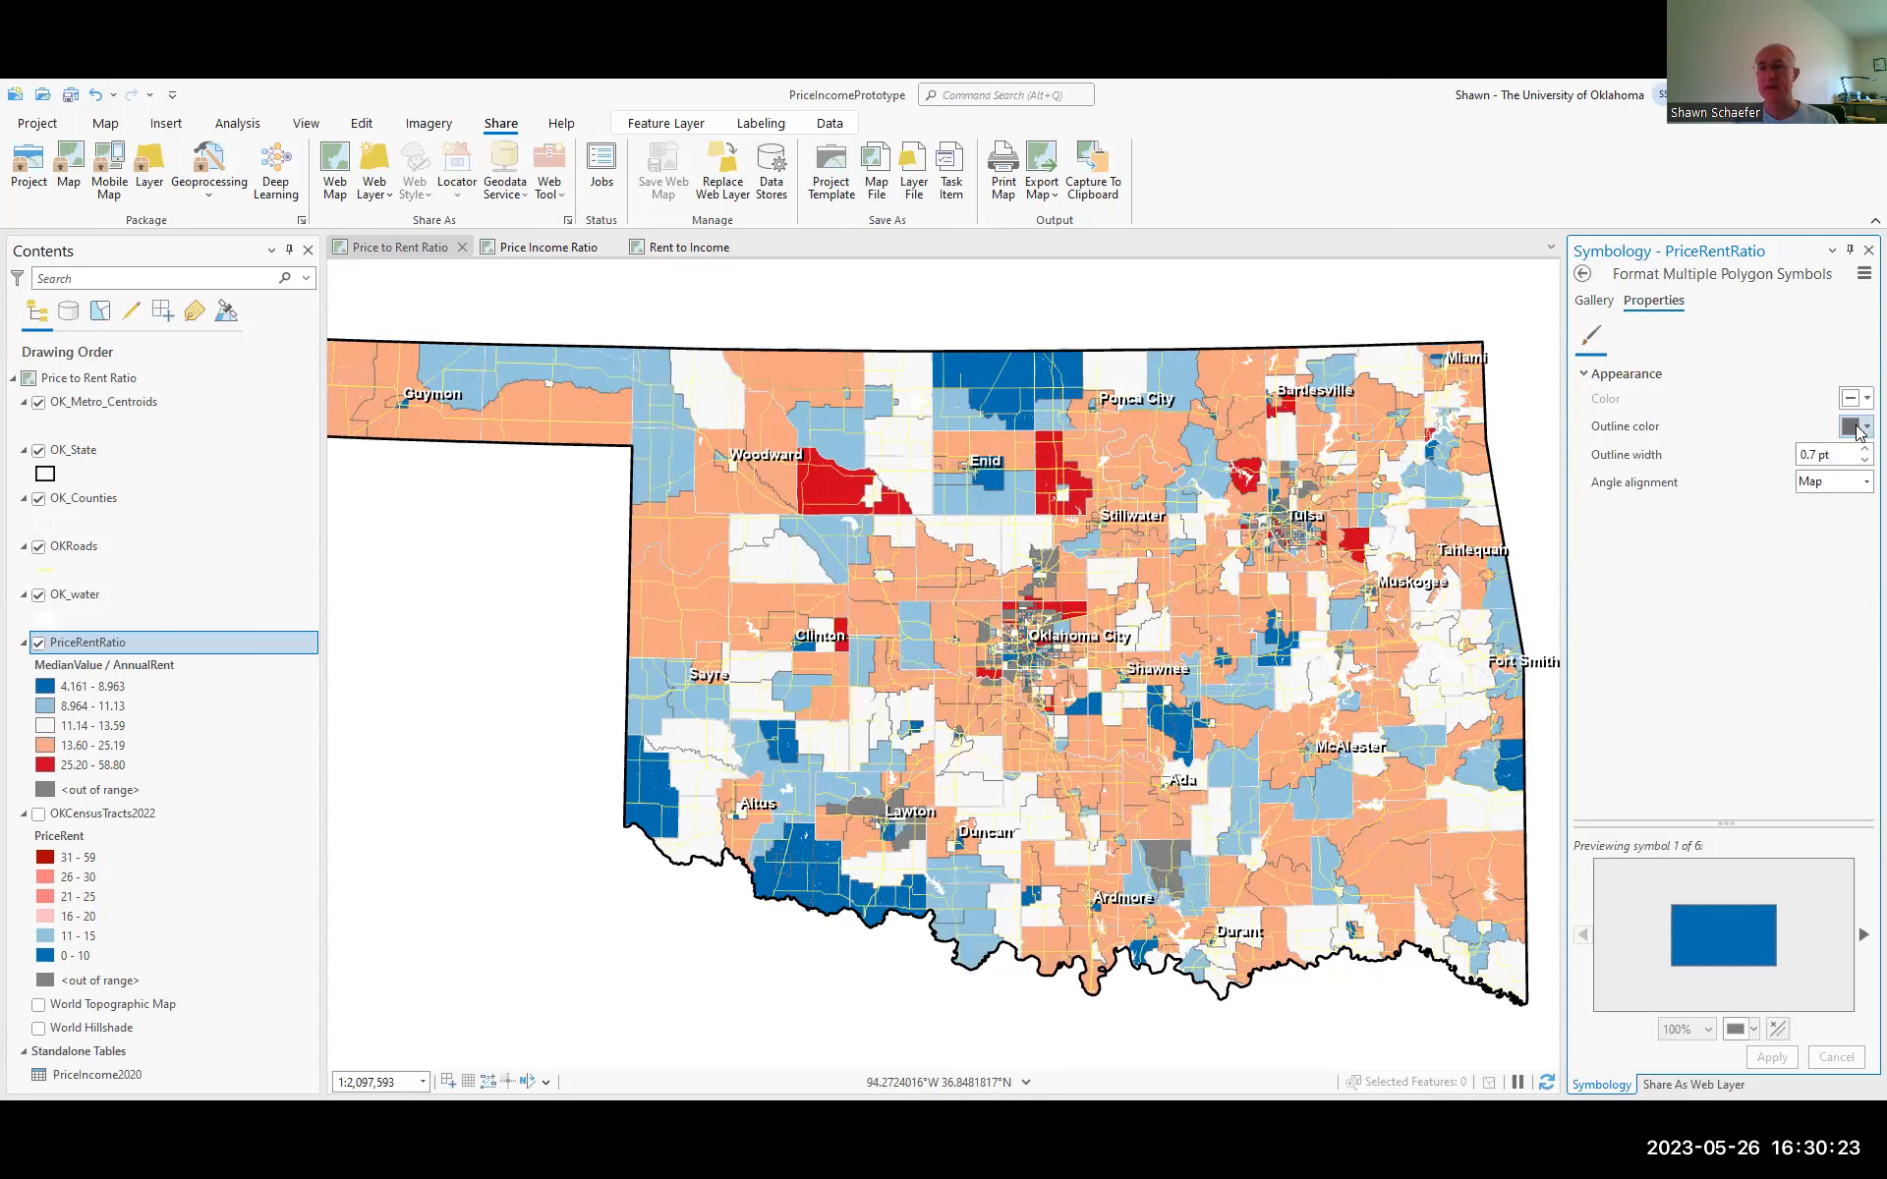
left_click(1859, 431)
left_click(1644, 505)
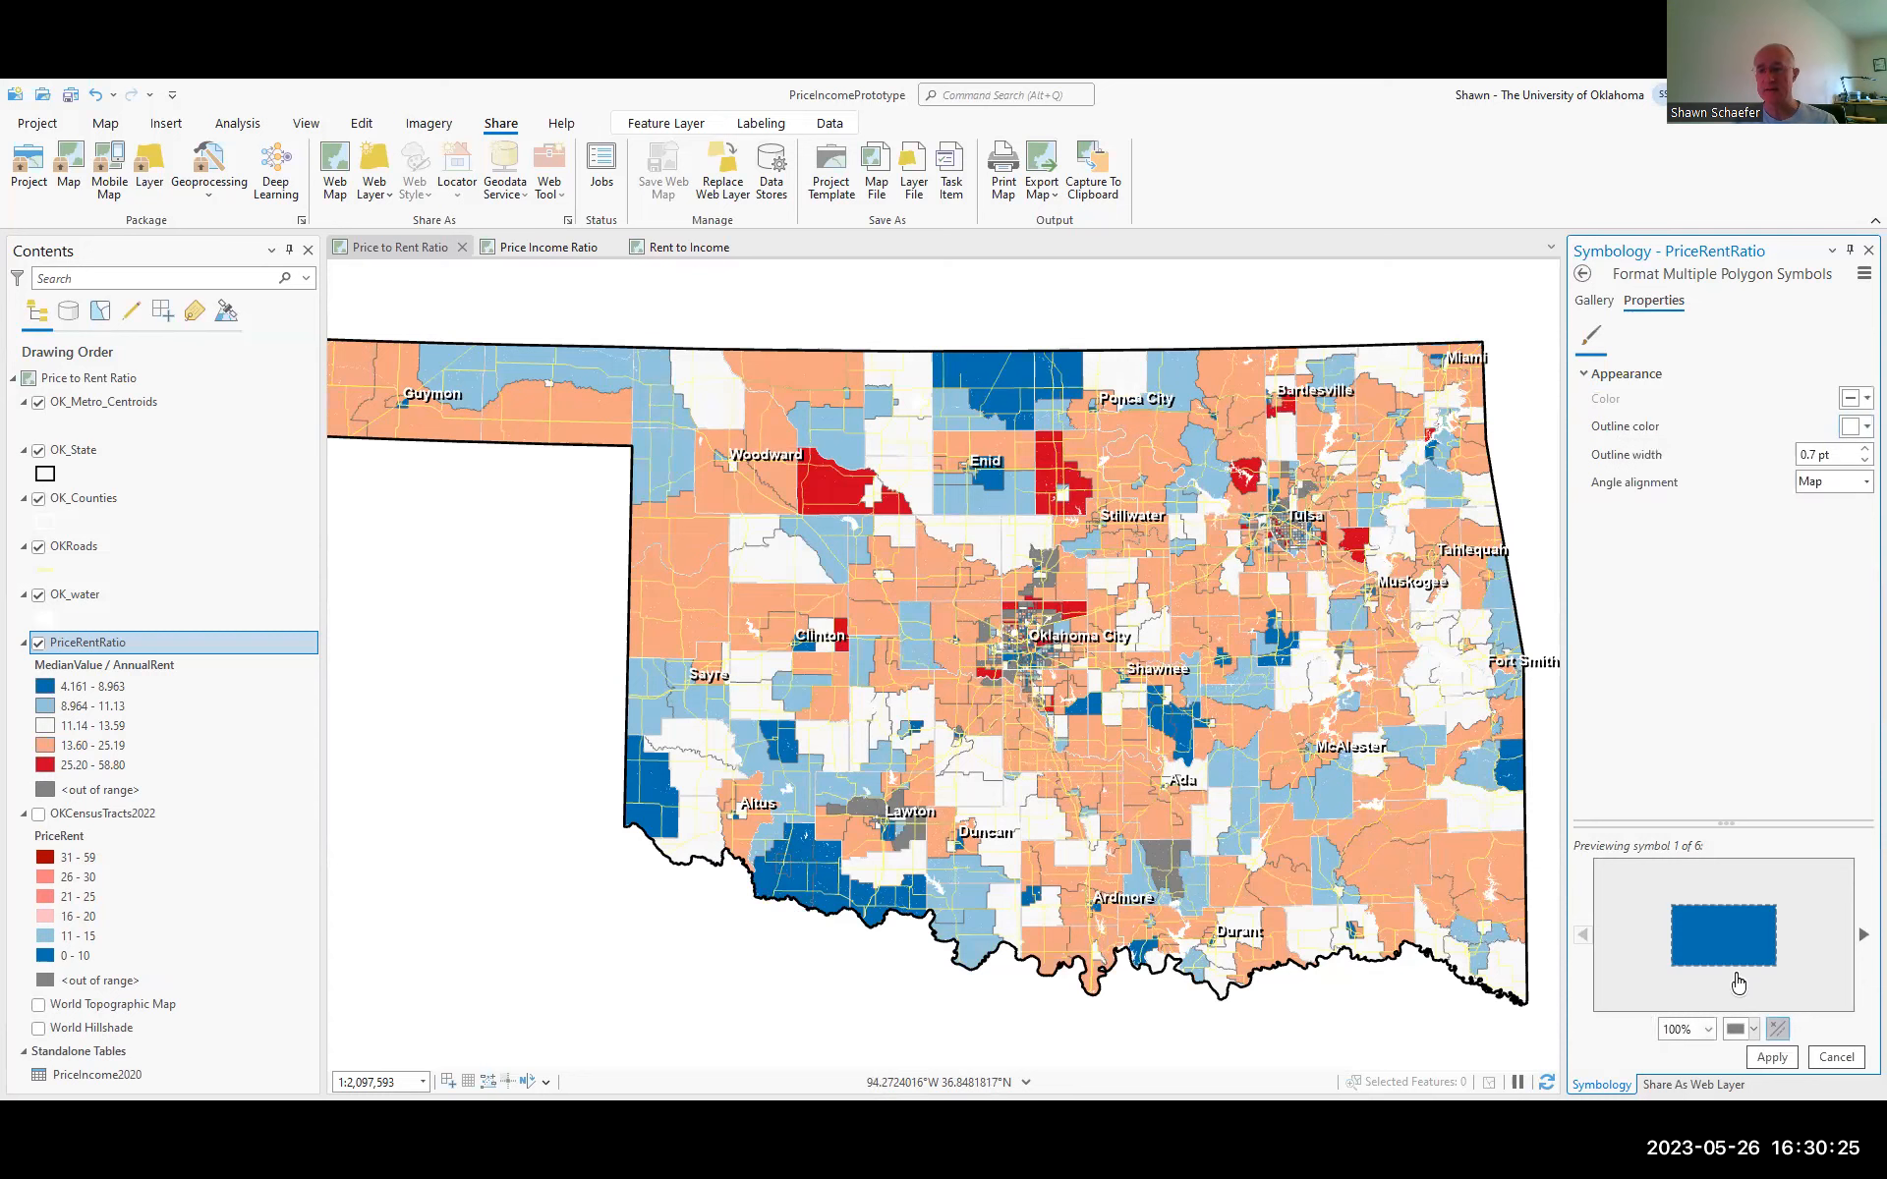
left_click(1772, 1056)
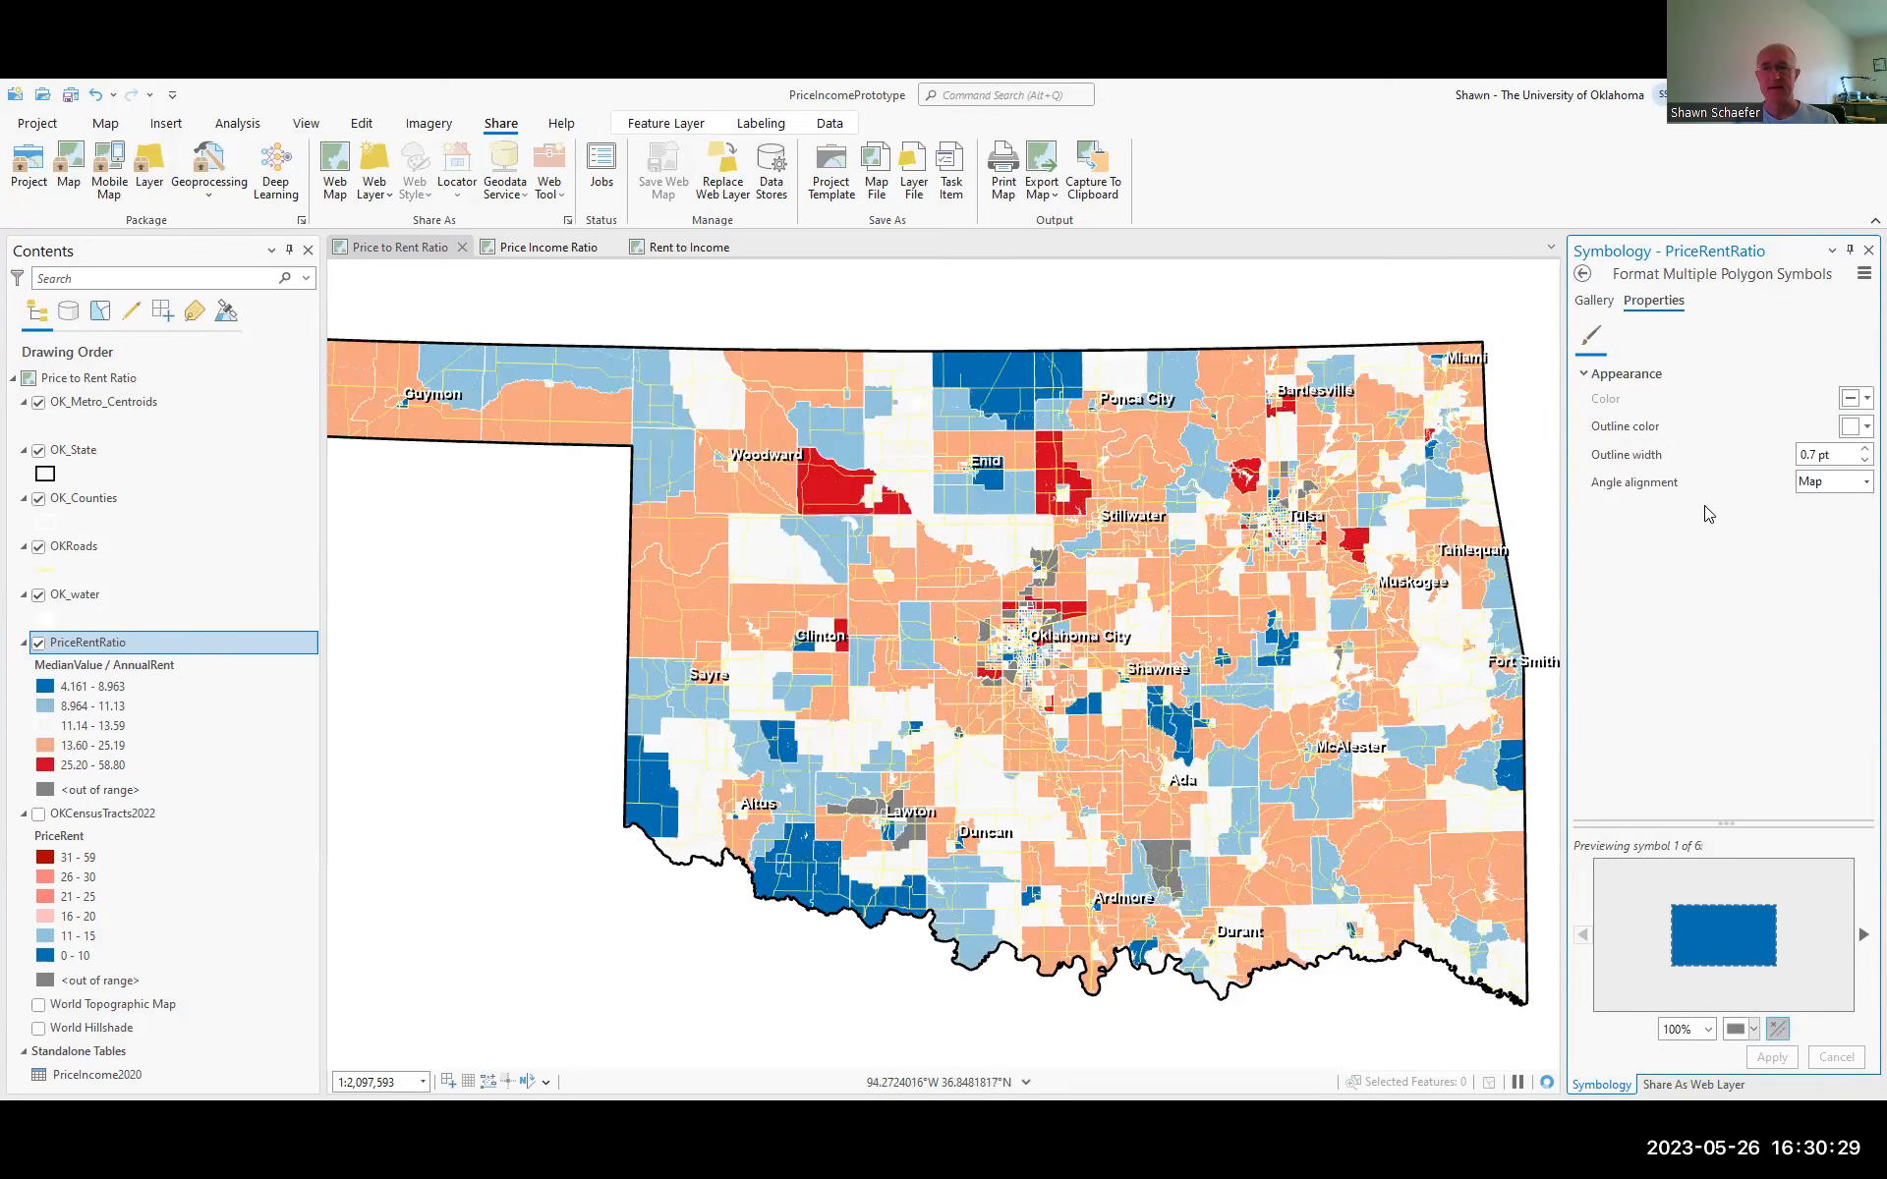
left_click(1581, 274)
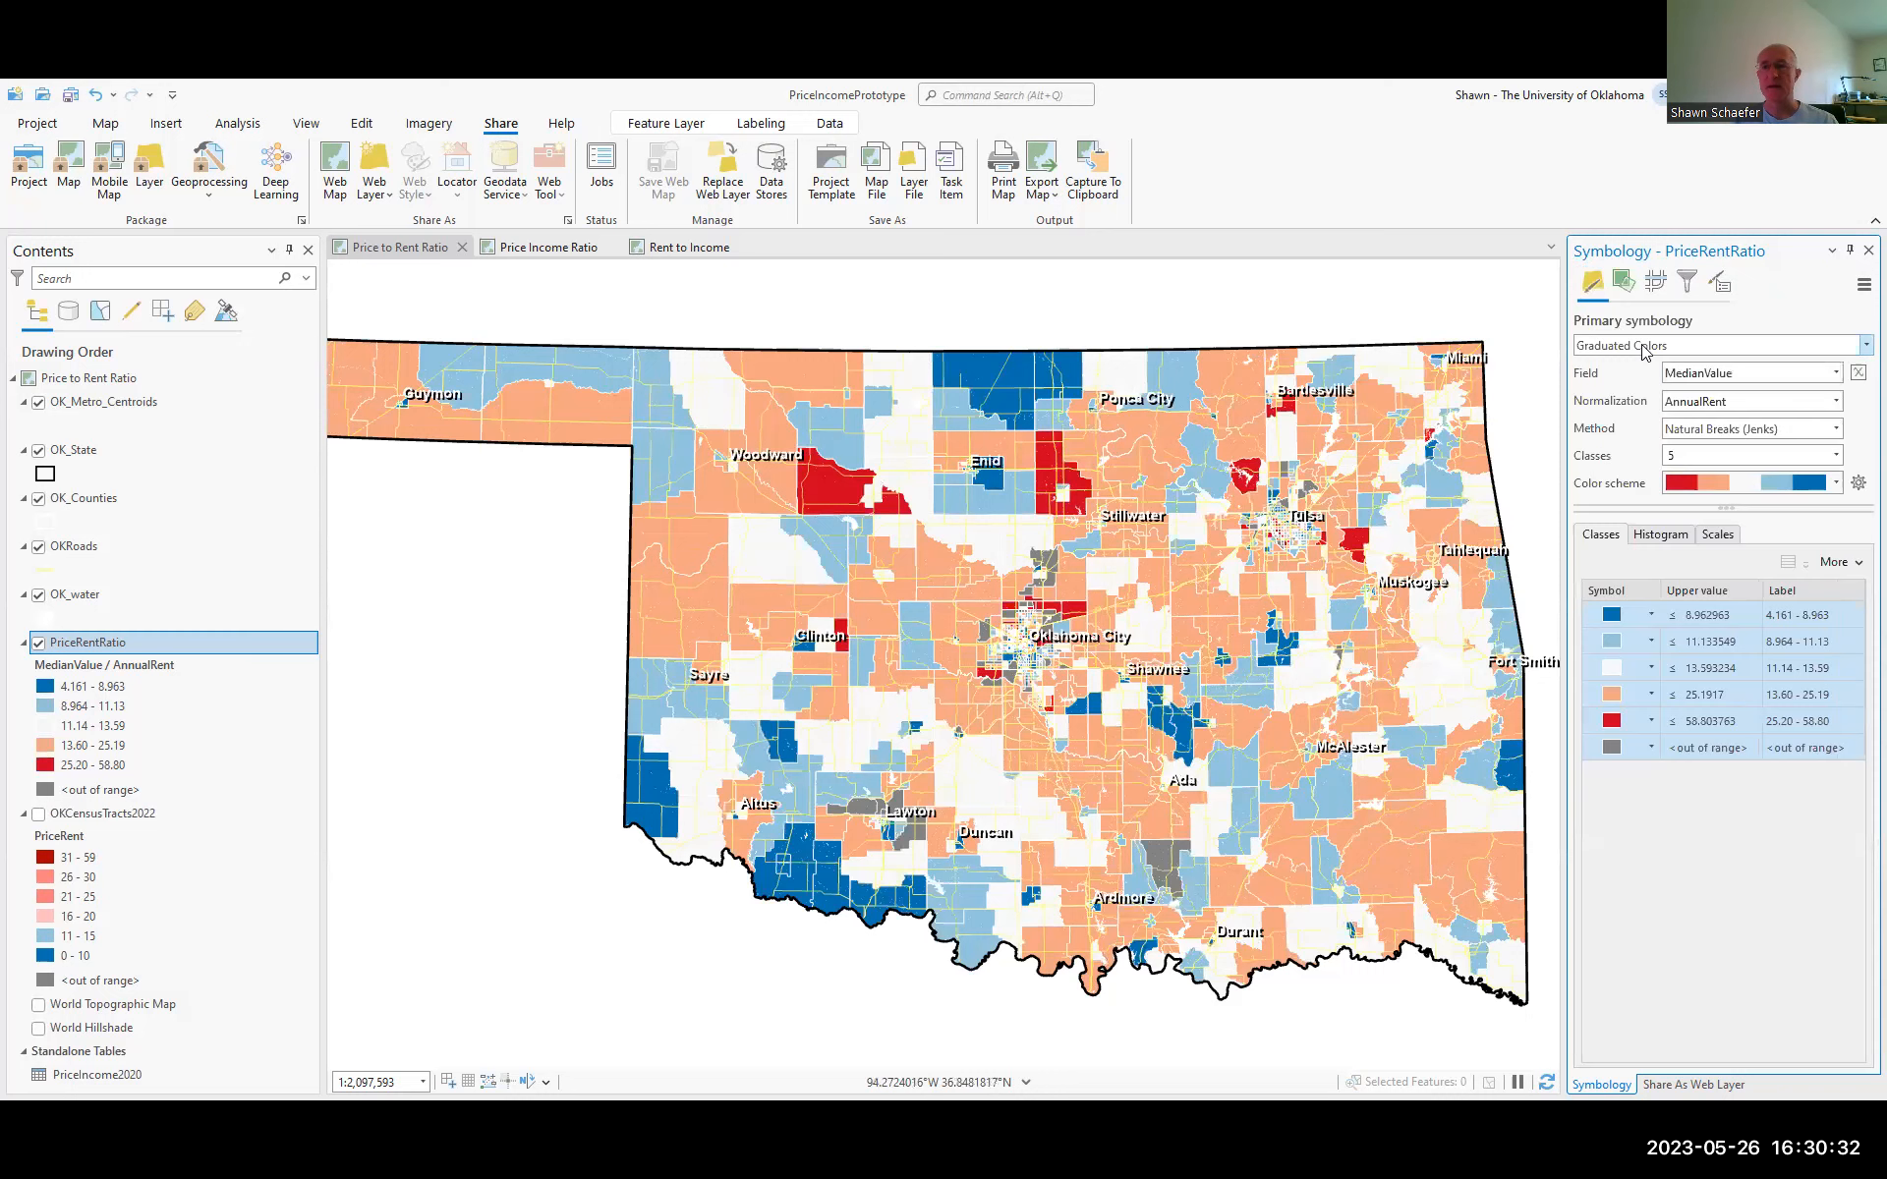
Change the classification method to Manual Interval and set the upper value of the fourth class to 30 and the third class to 25
left_click(1788, 431)
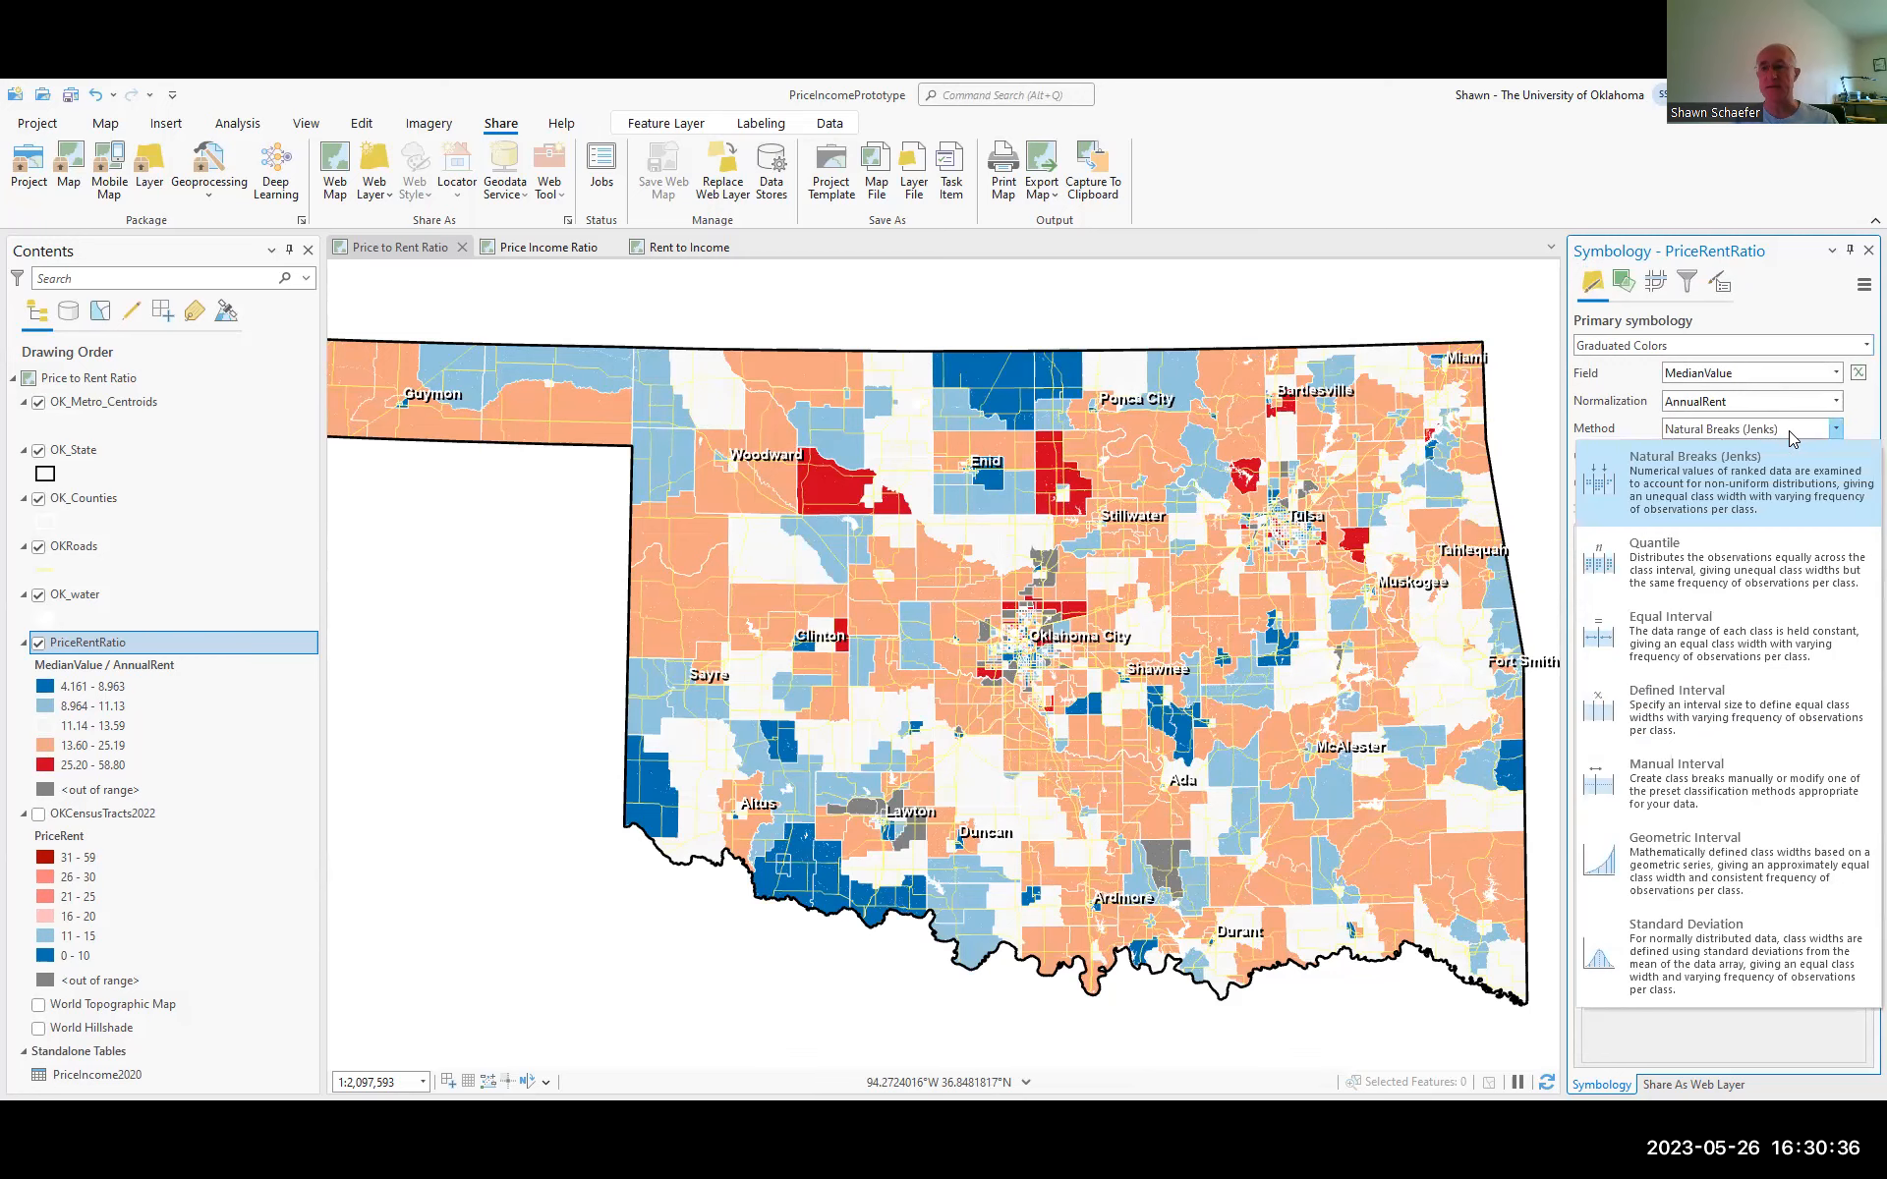
left_click(1621, 759)
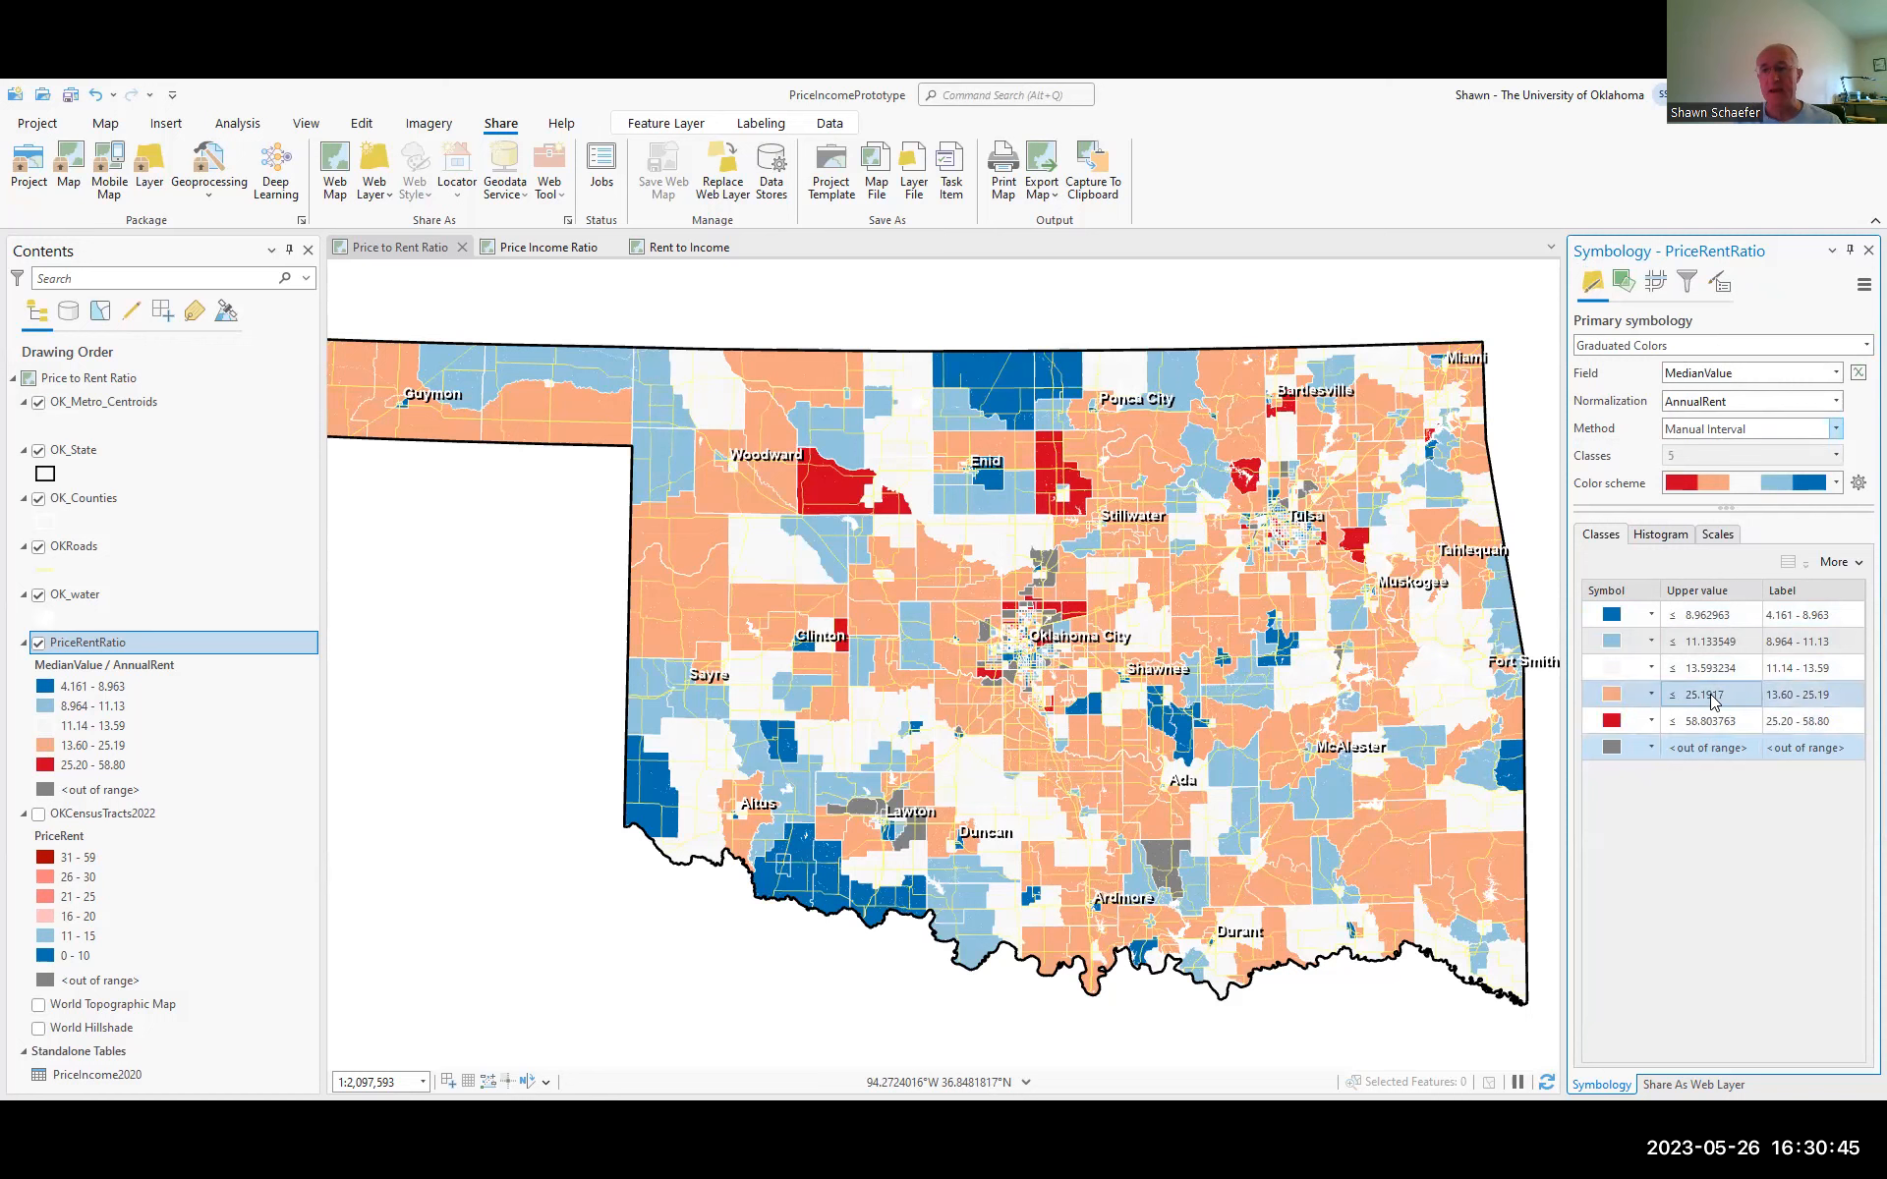
left_click(1701, 722)
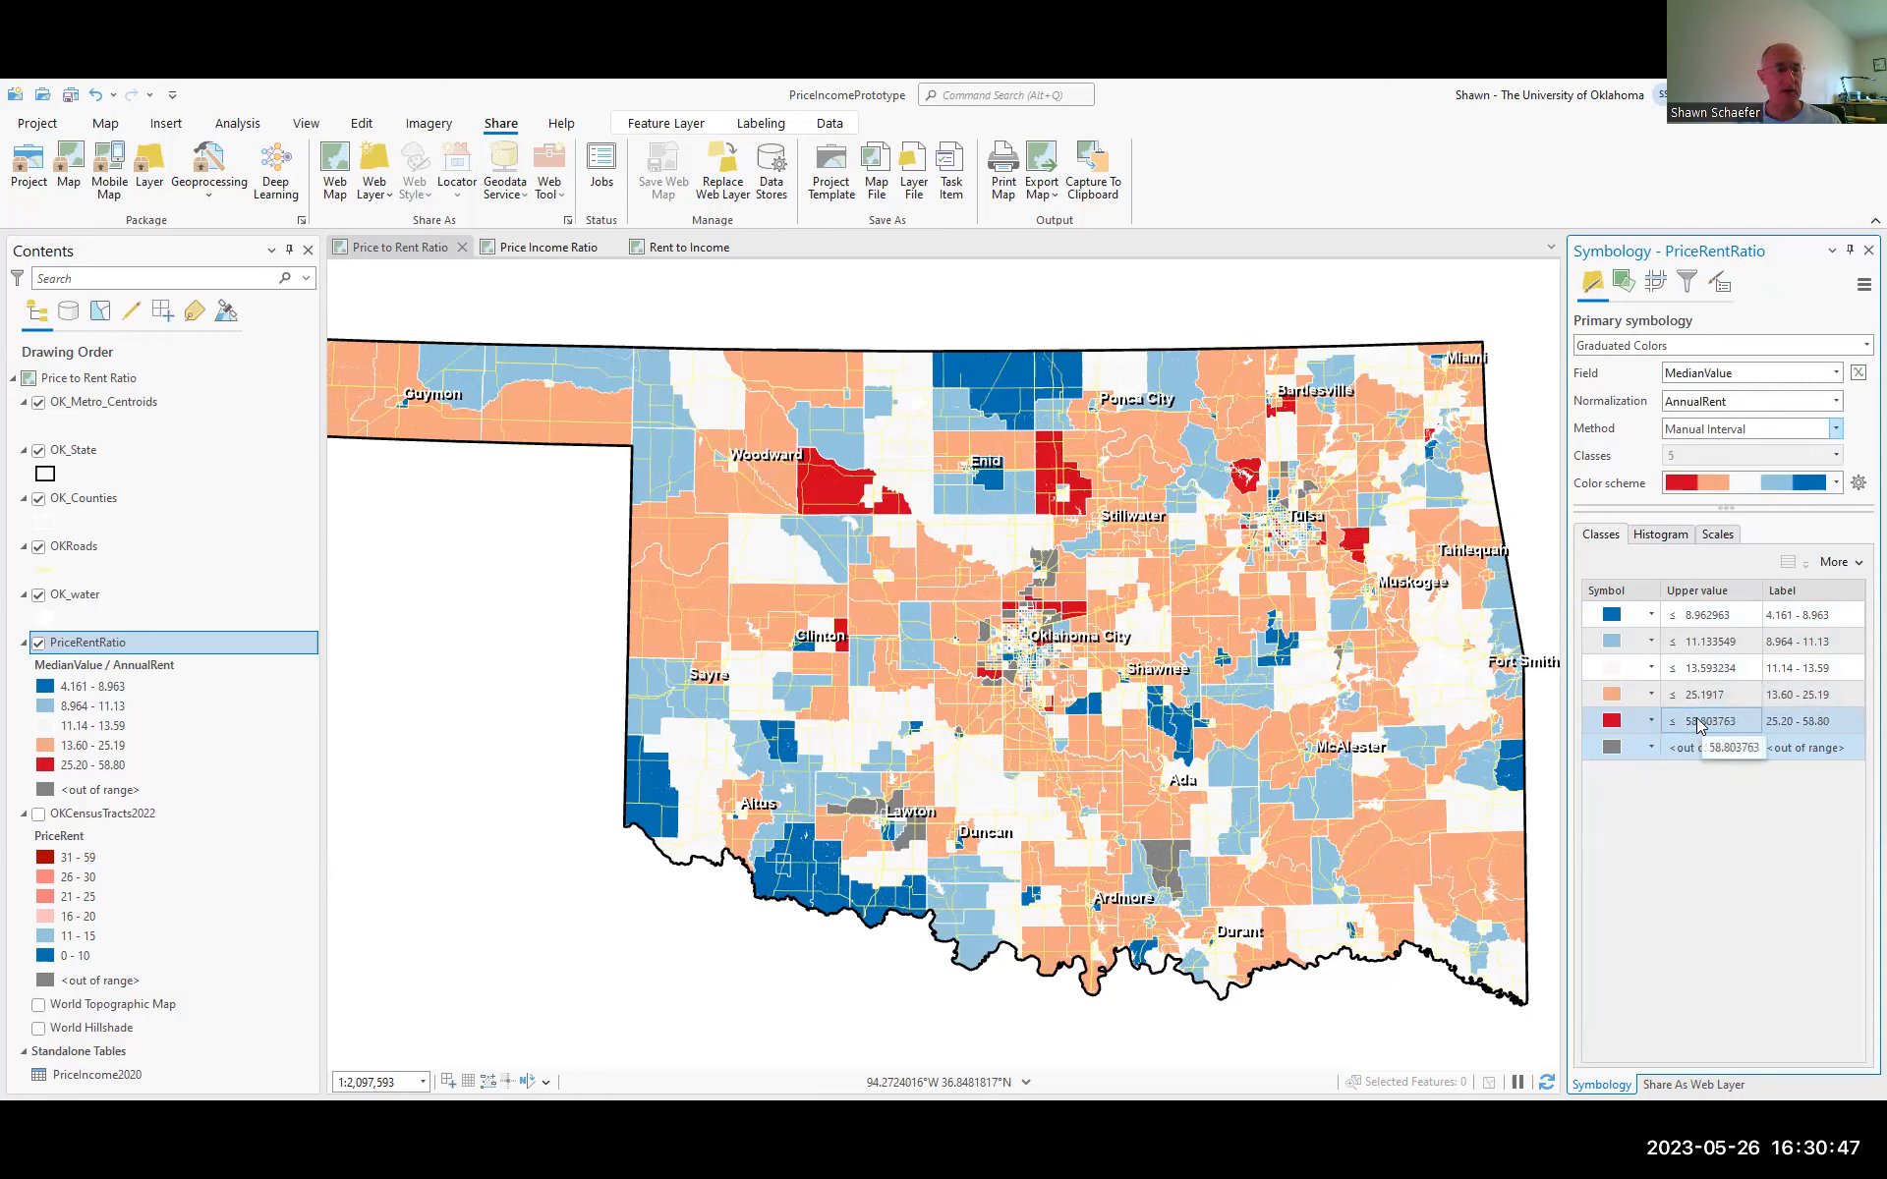
left_click(1714, 697)
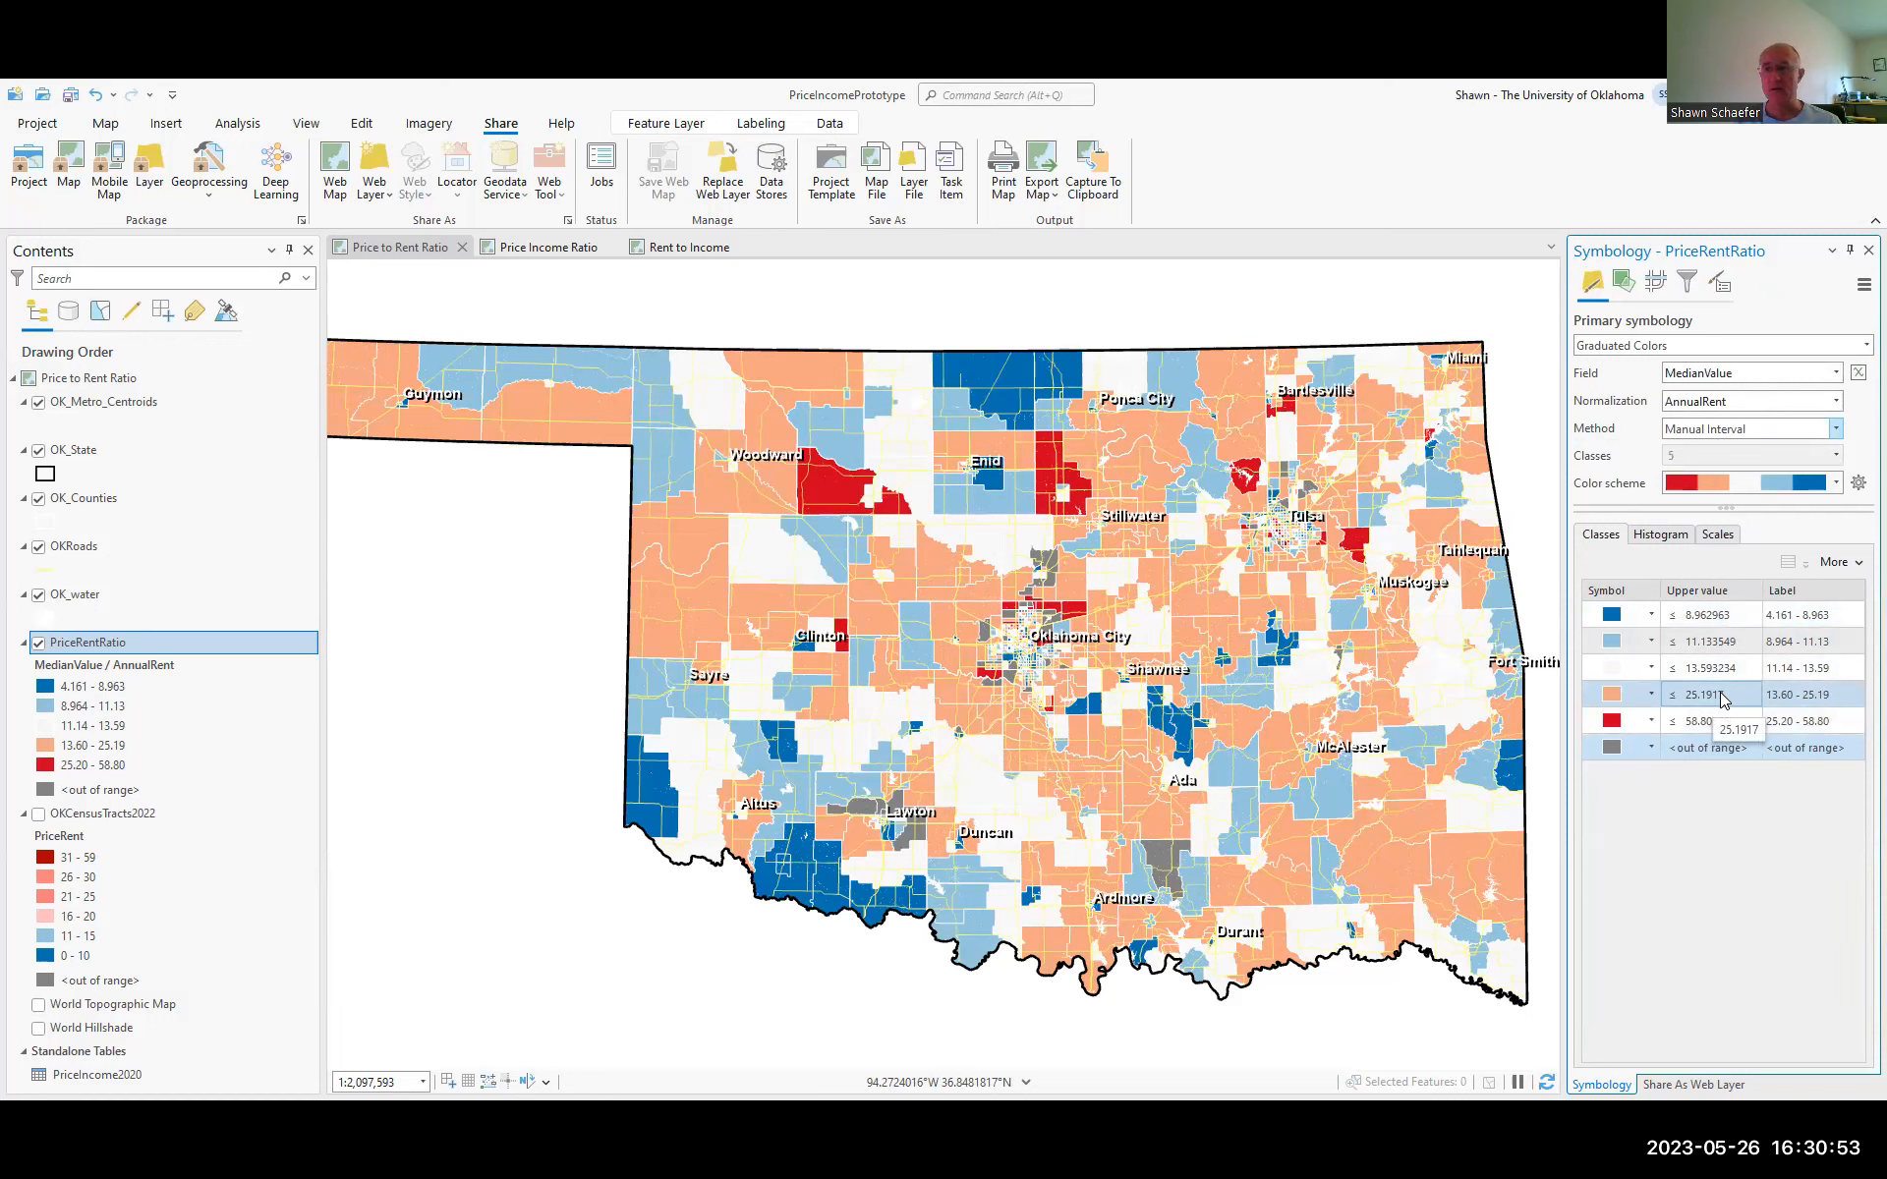
double_click(1720, 696)
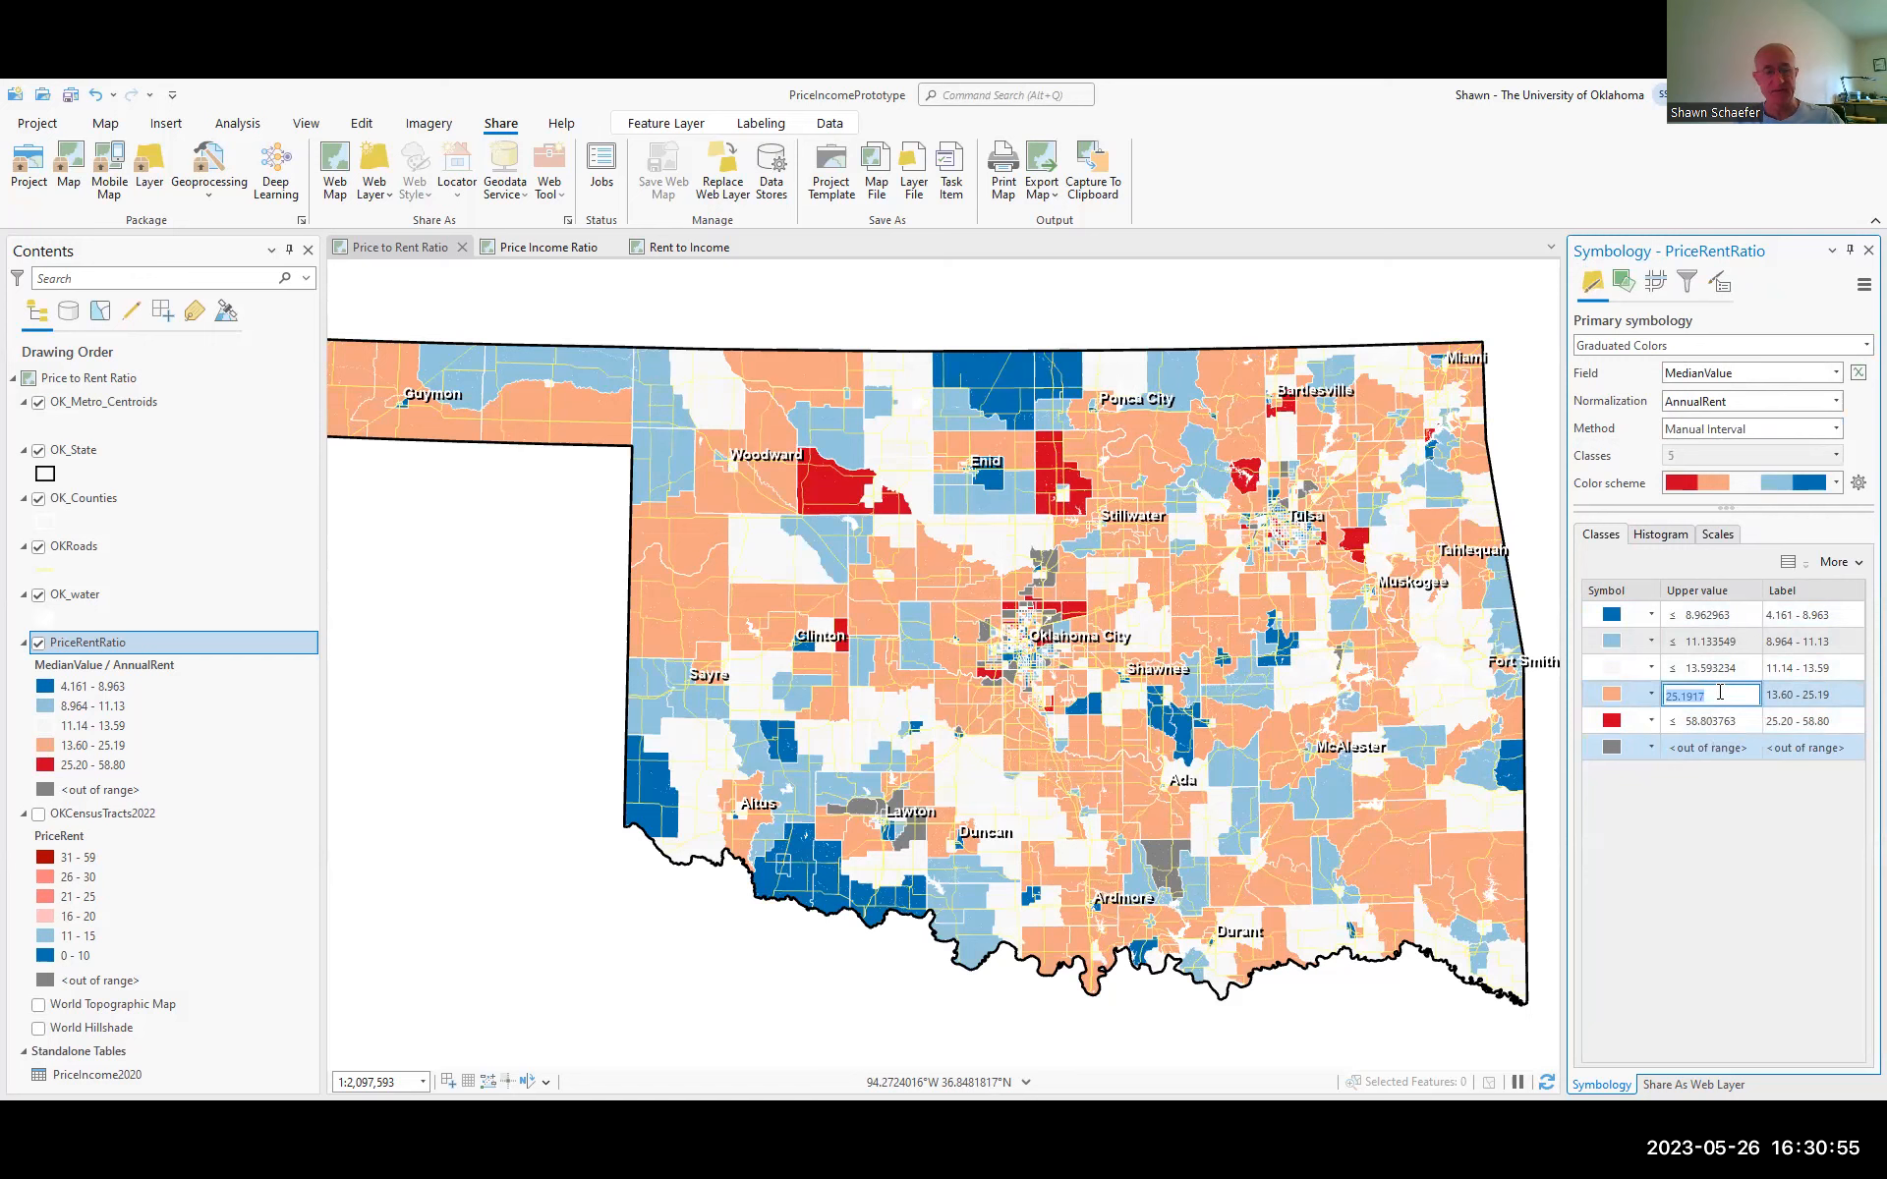
type("30")
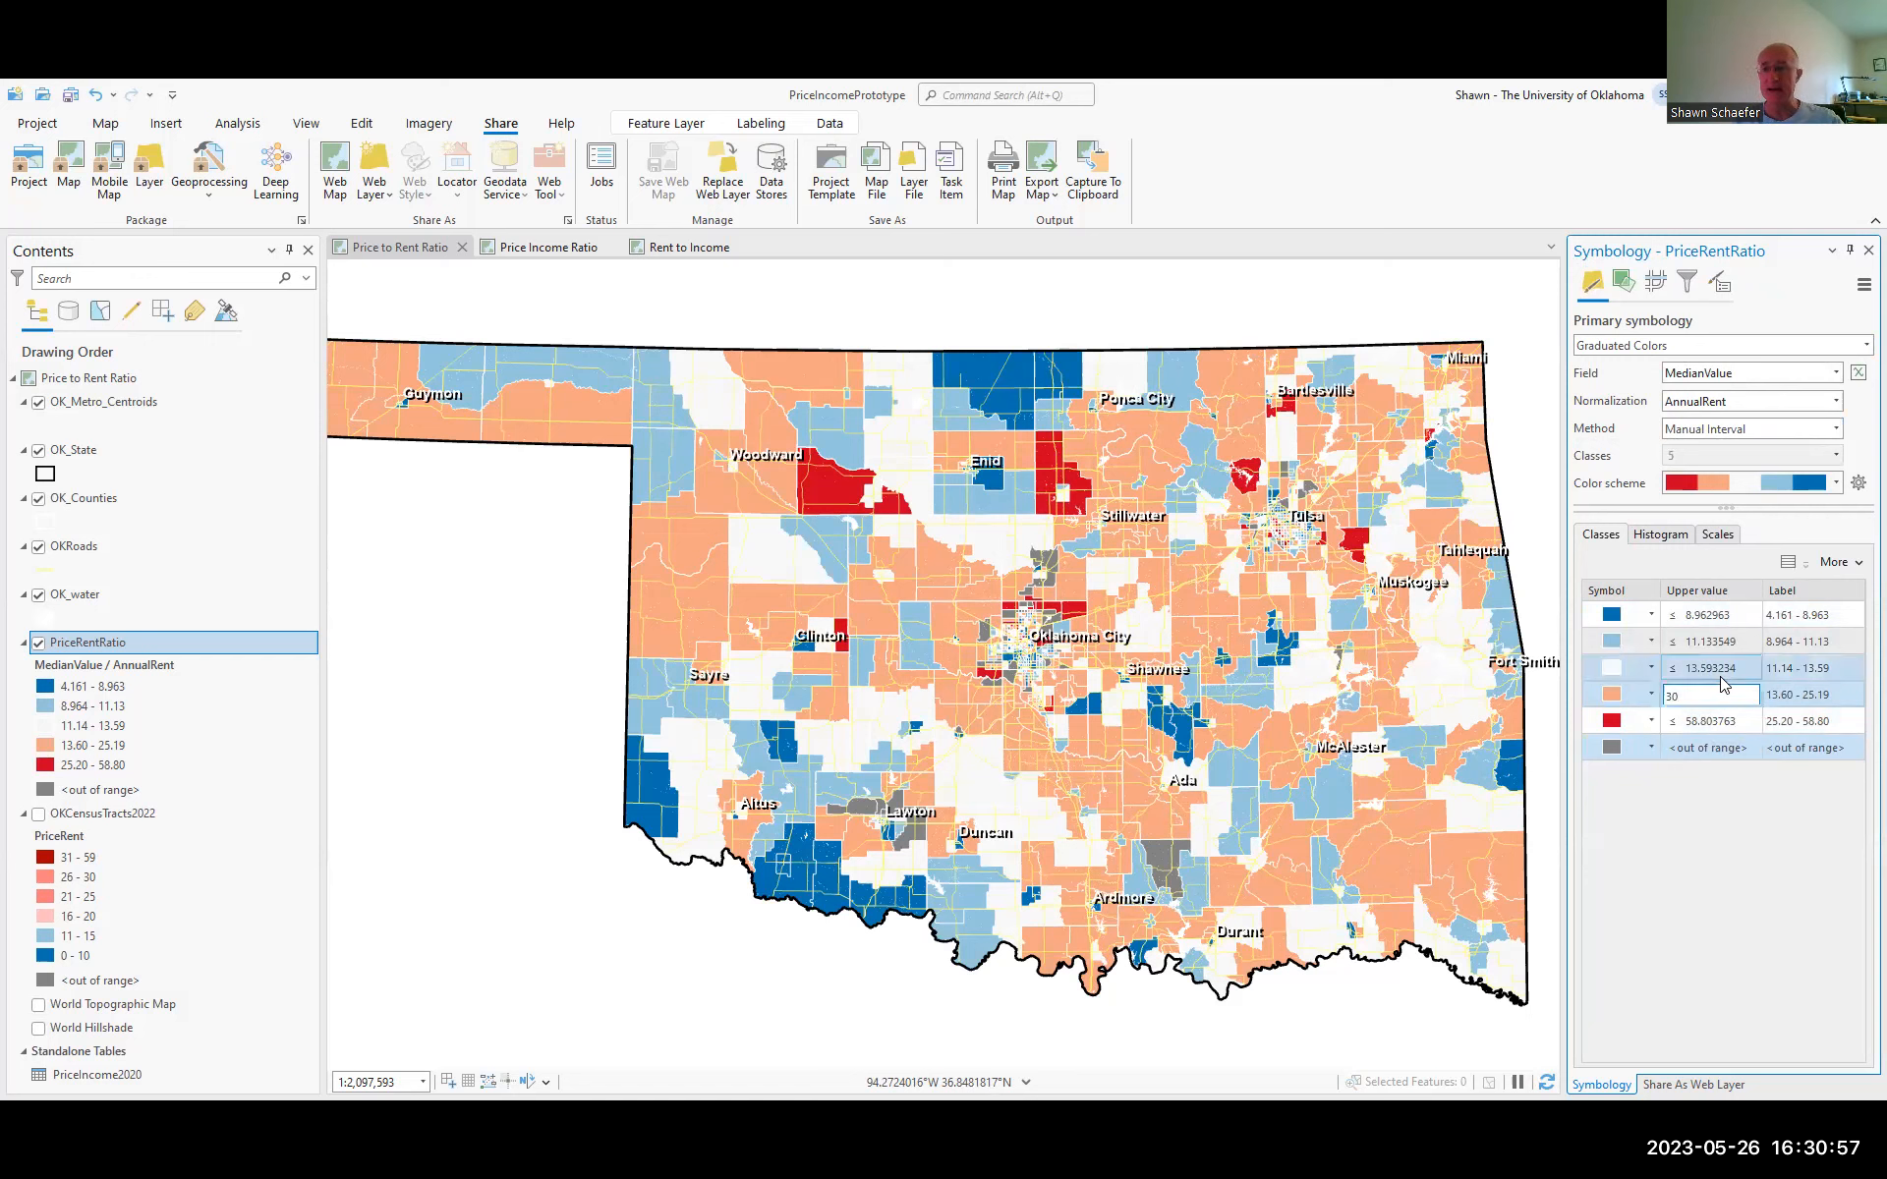
double_click(1720, 672)
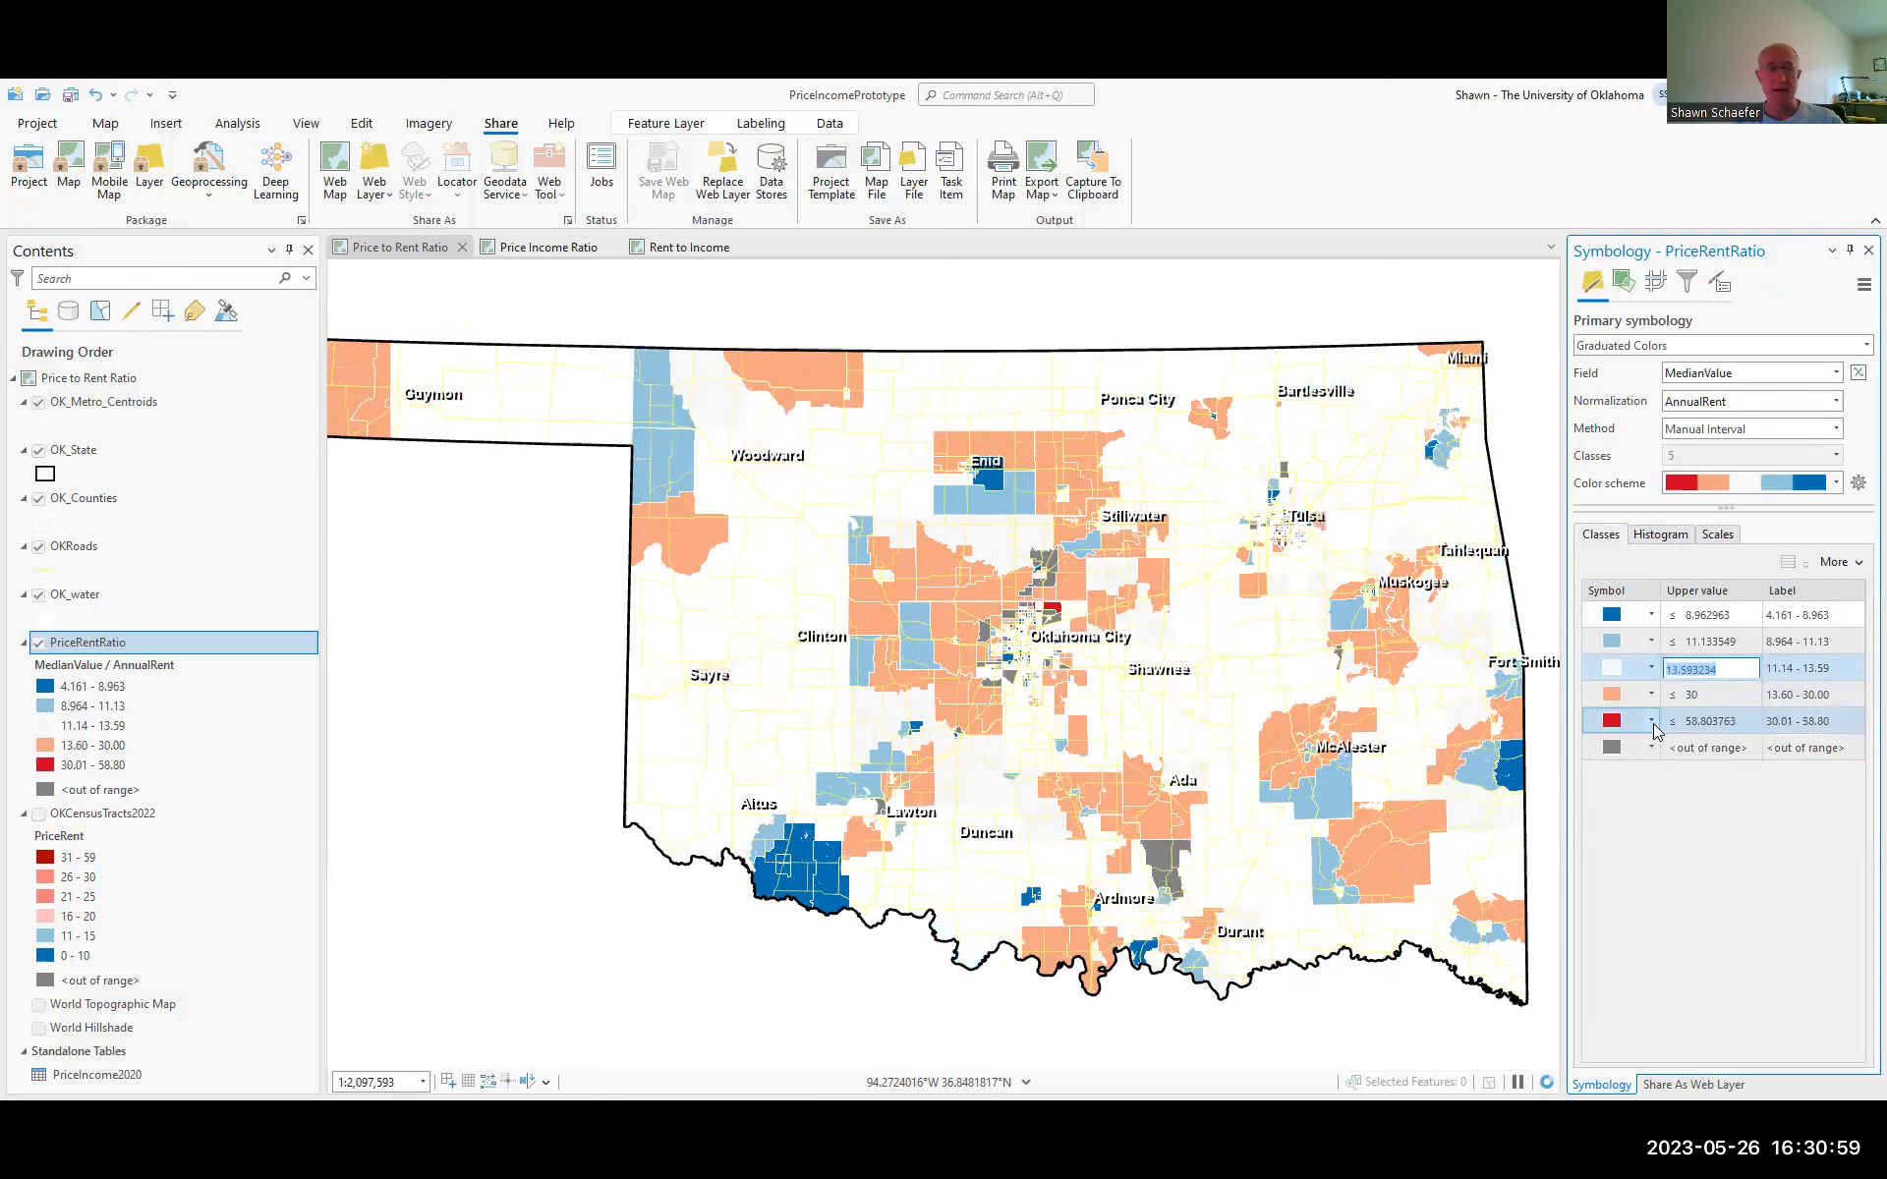
type("25")
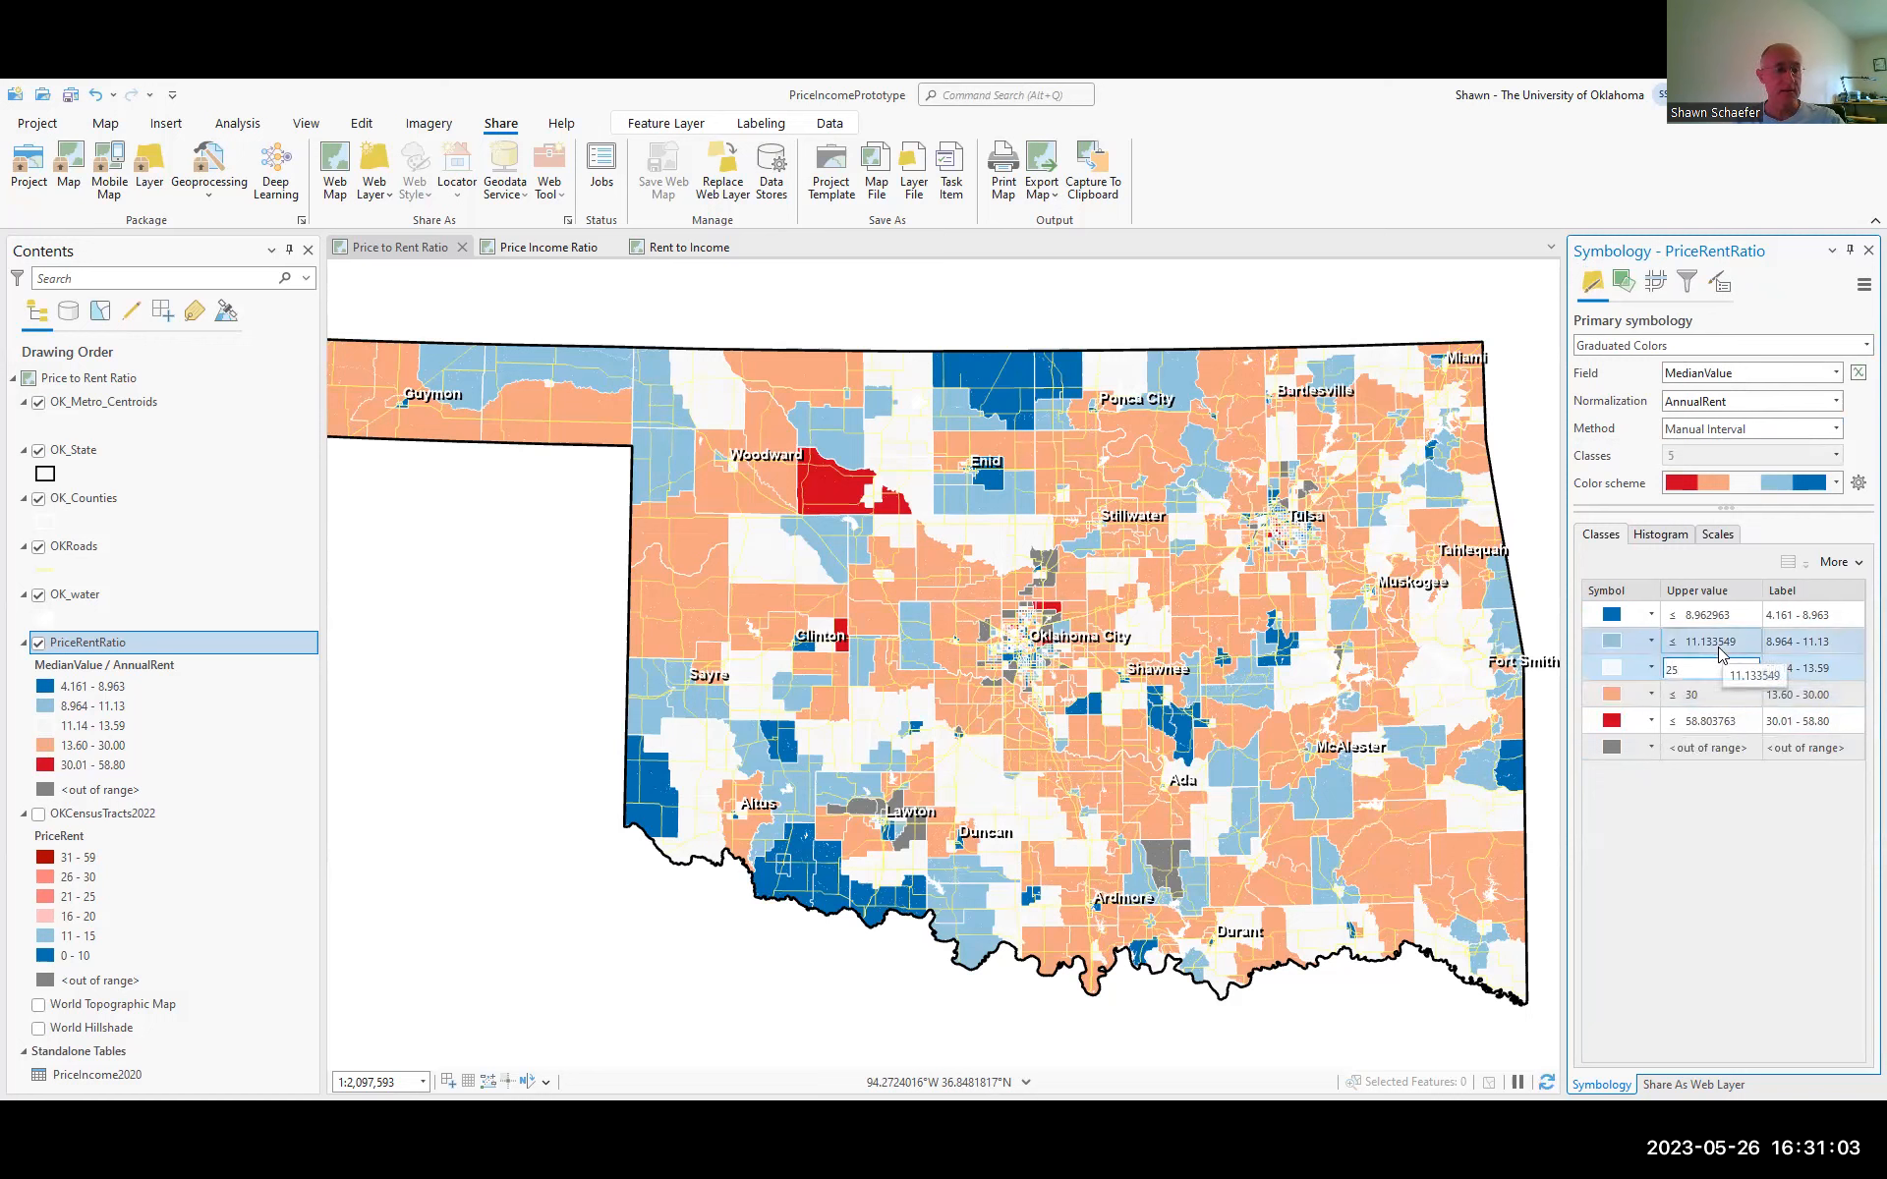
key("Return")
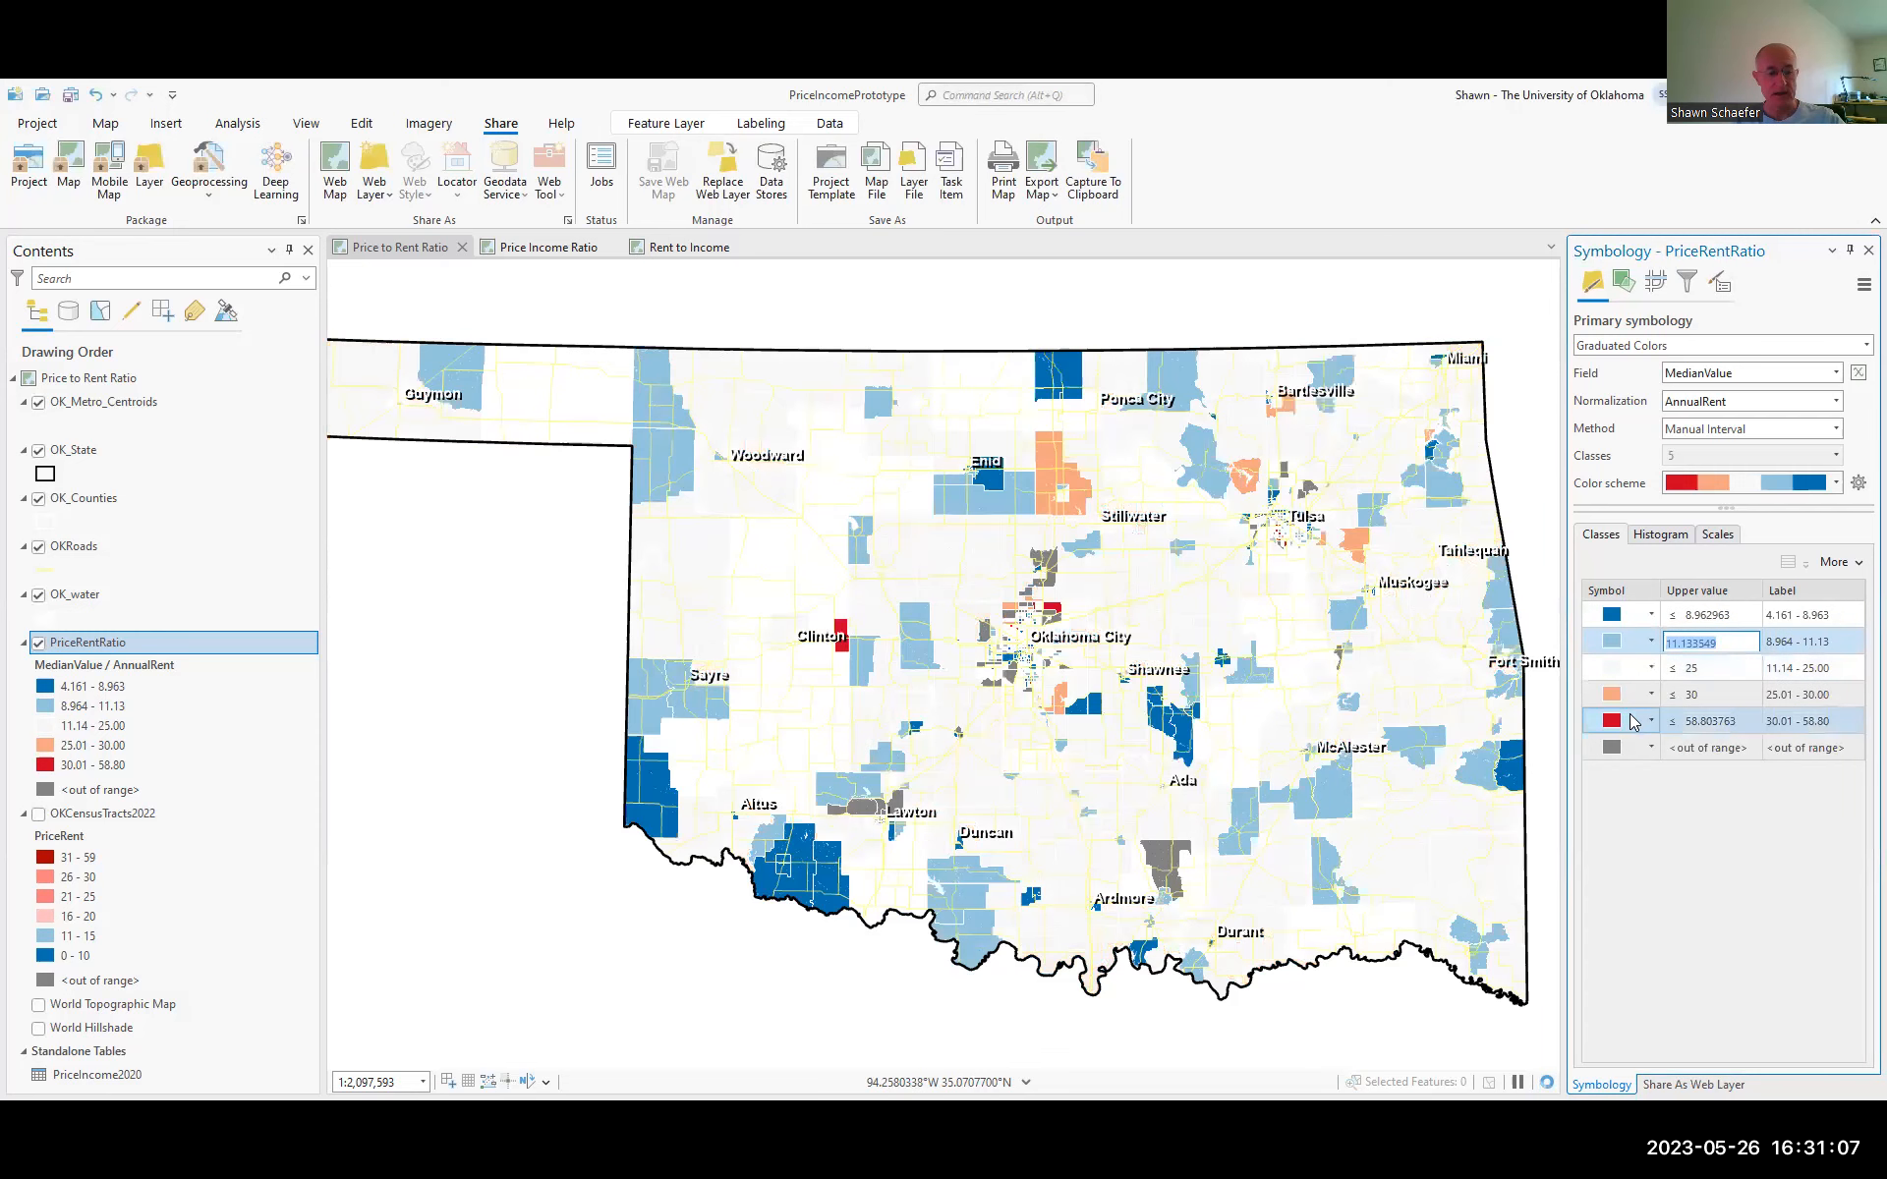
Set the upper value of the second PriceRentRatio class to 20 and the first class to 10
type("20")
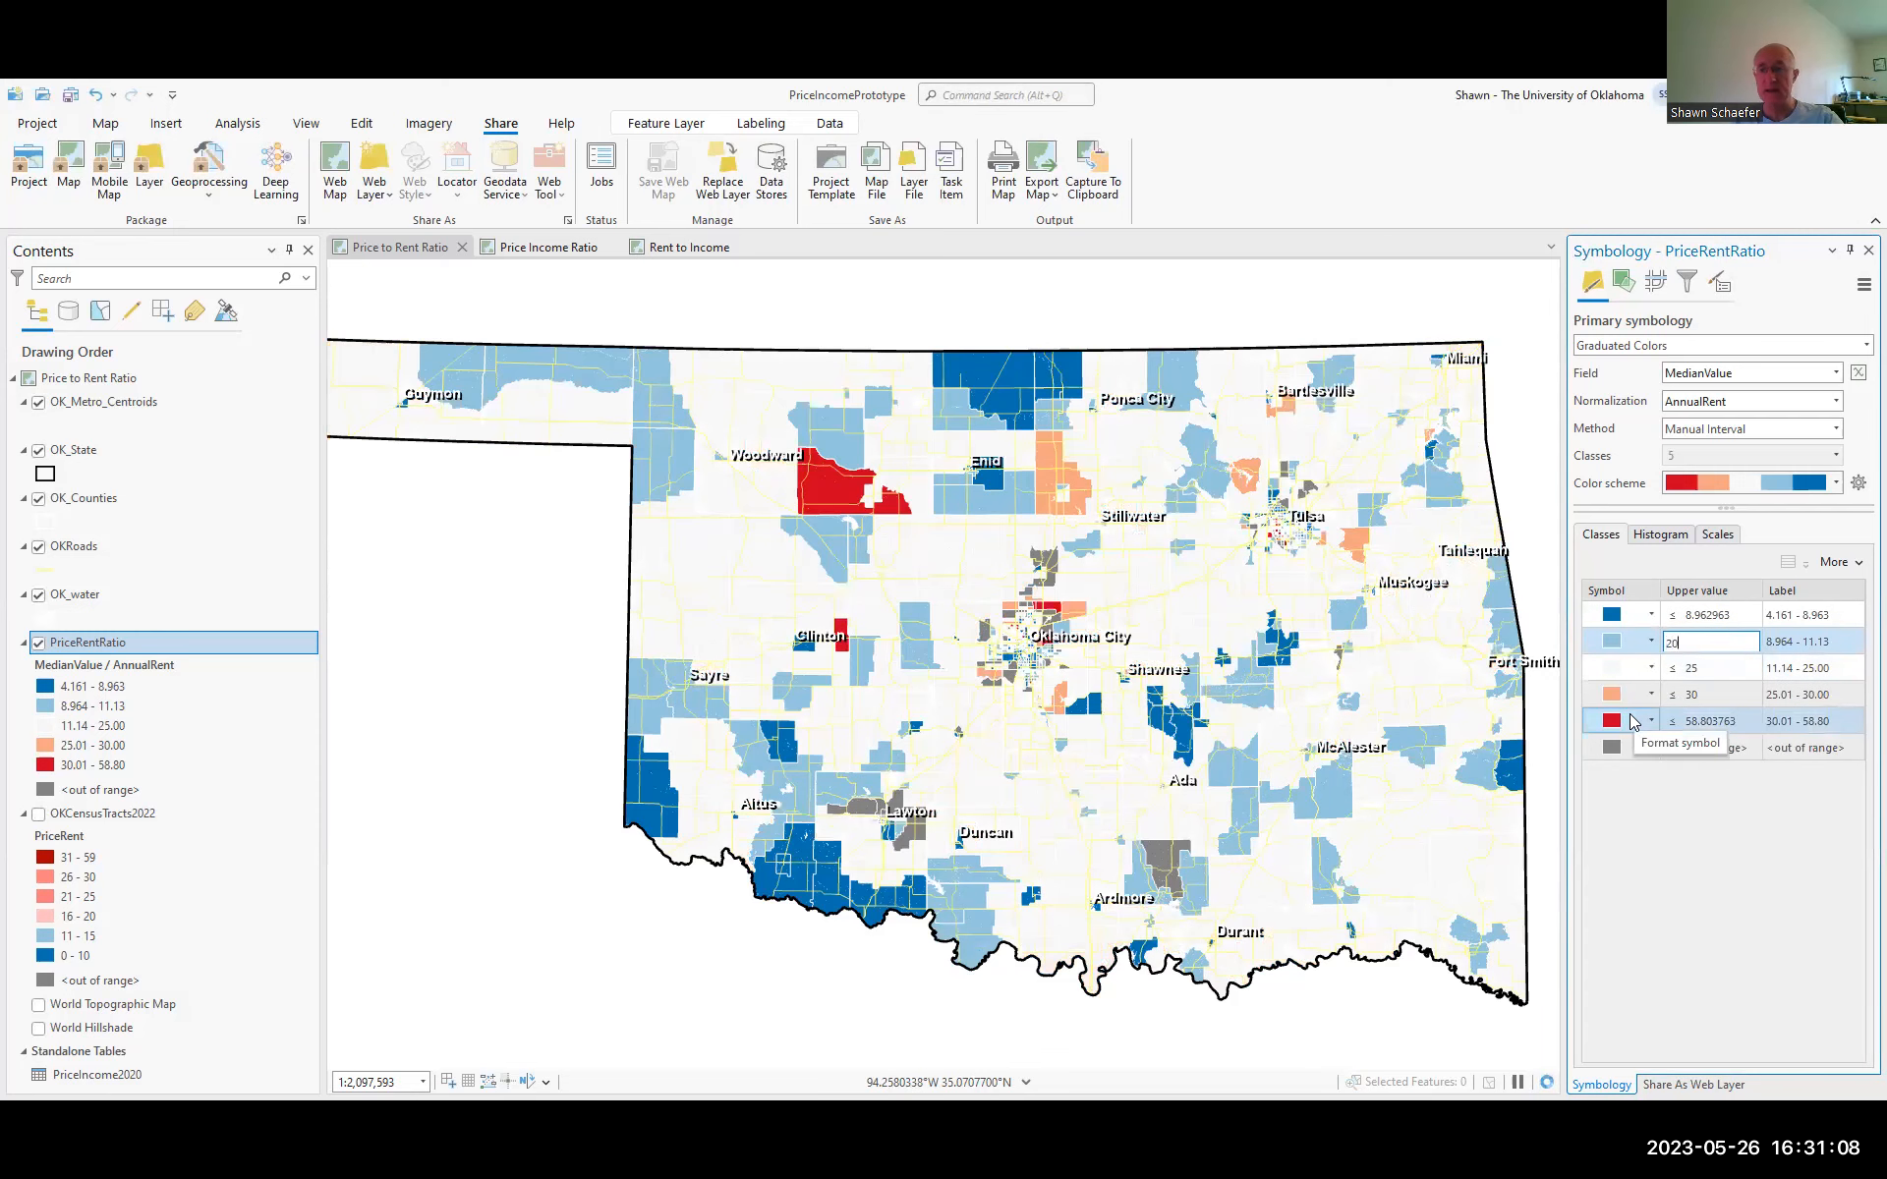
left_click(1721, 615)
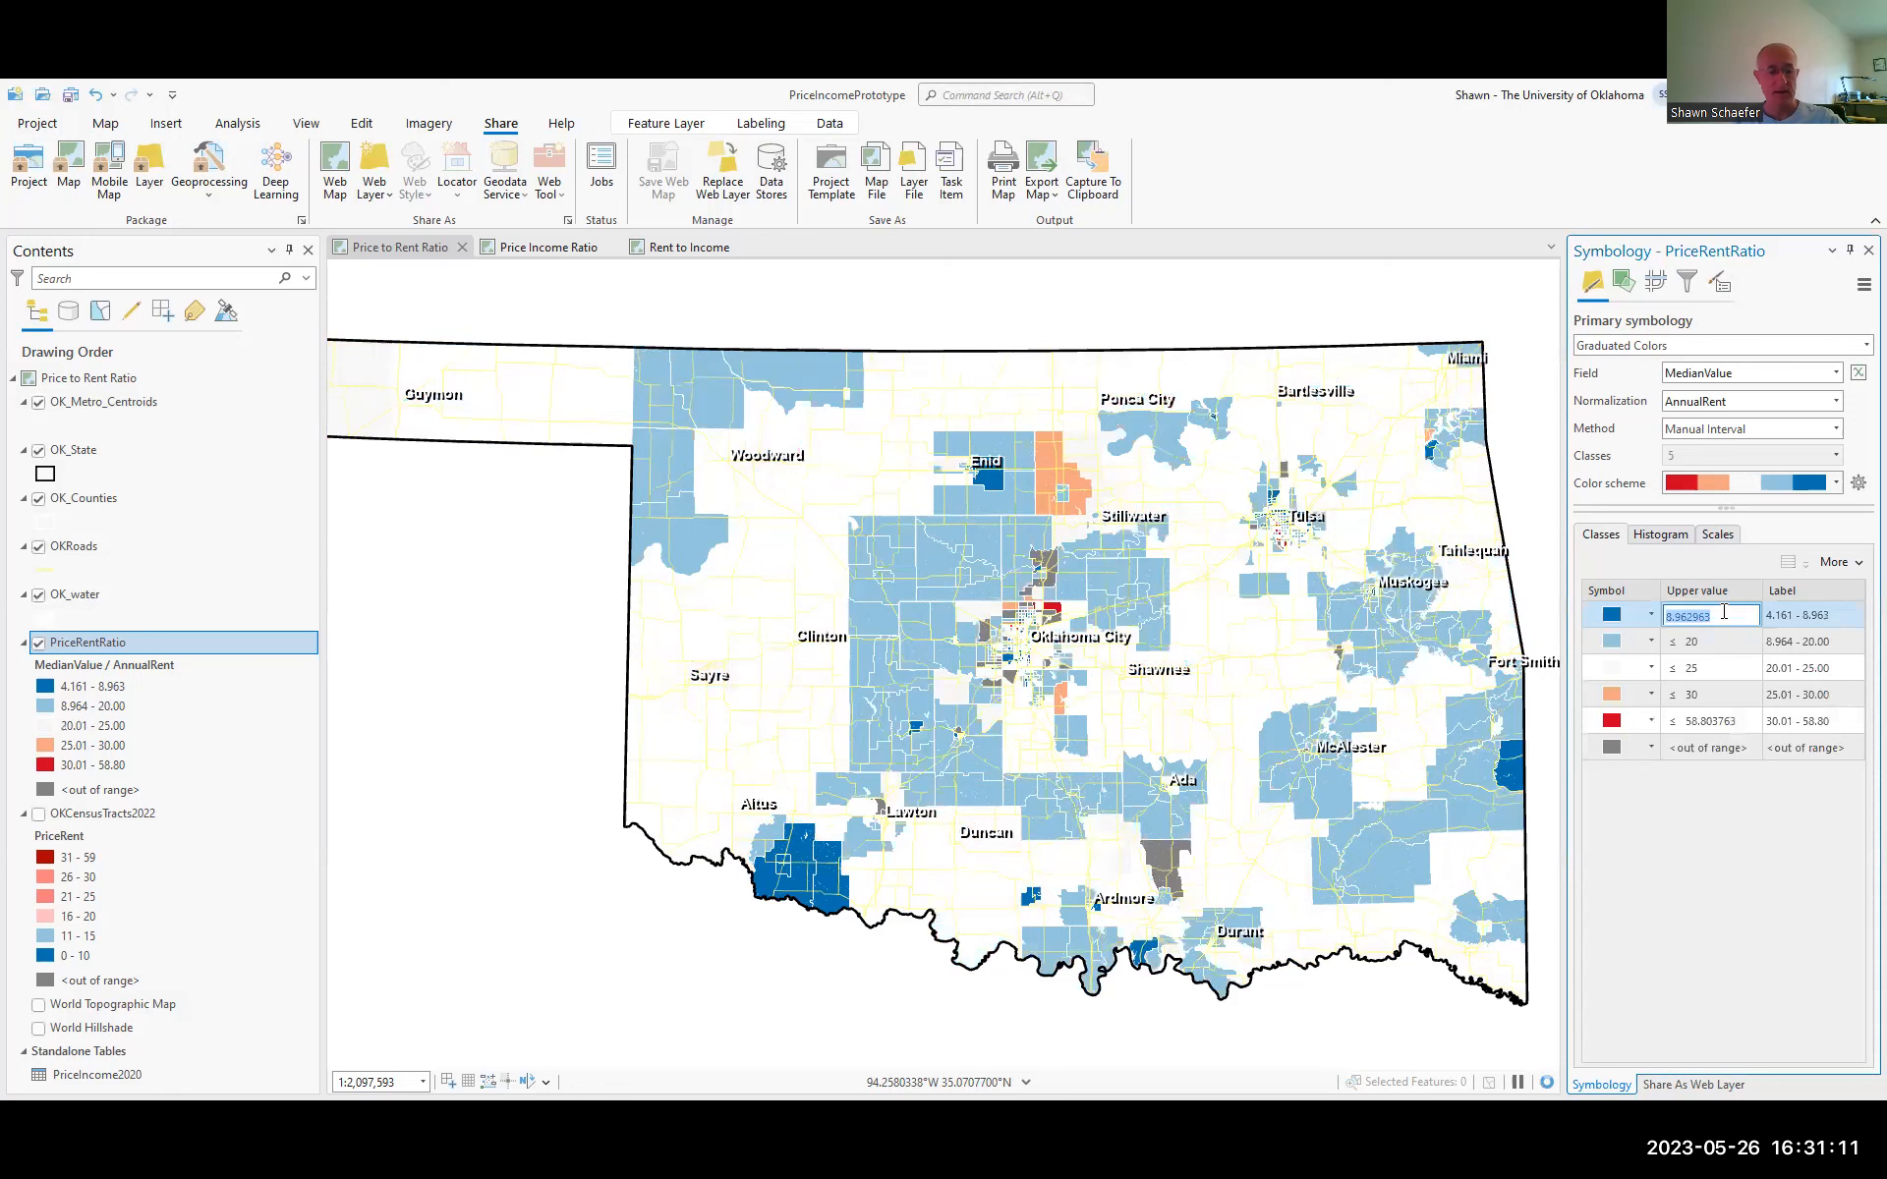
type("15")
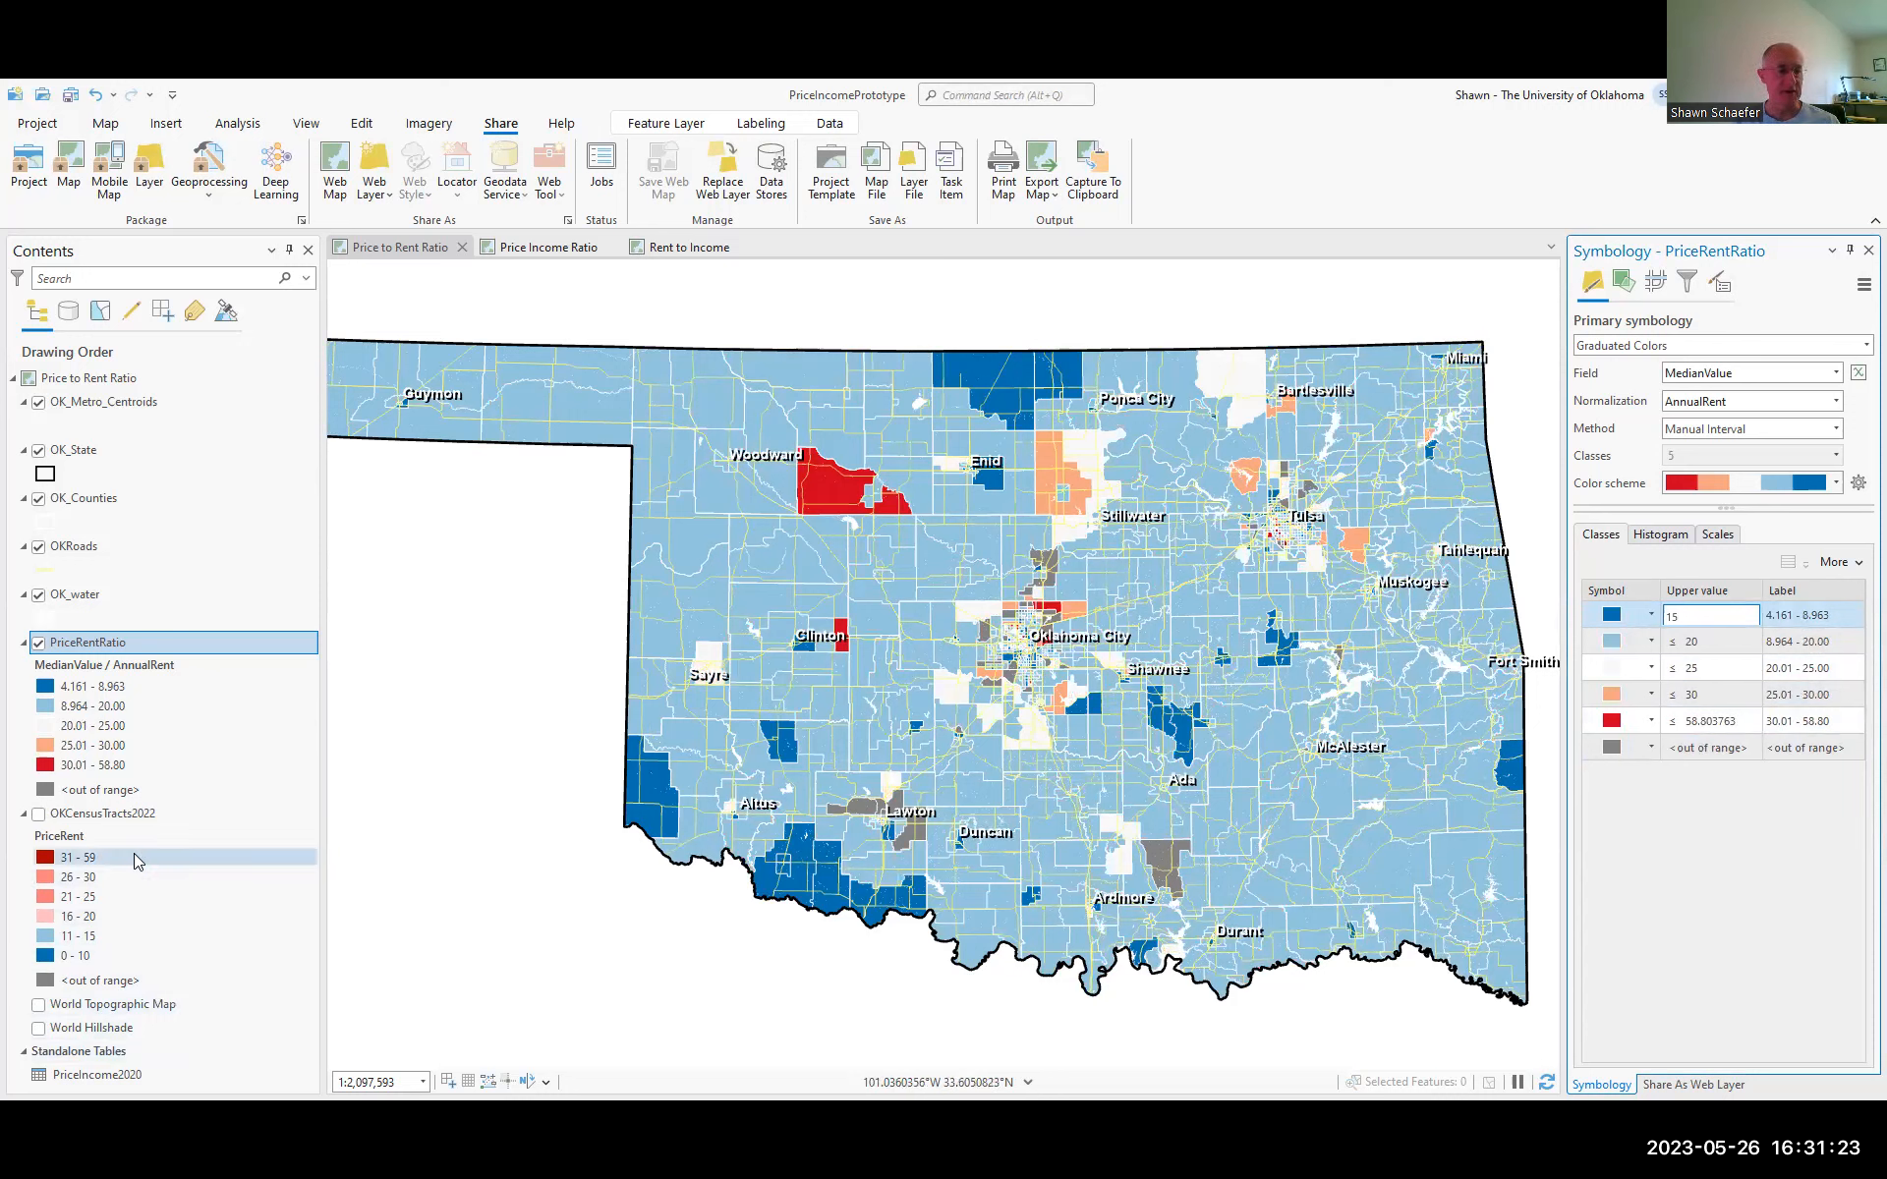
double_click(1684, 617)
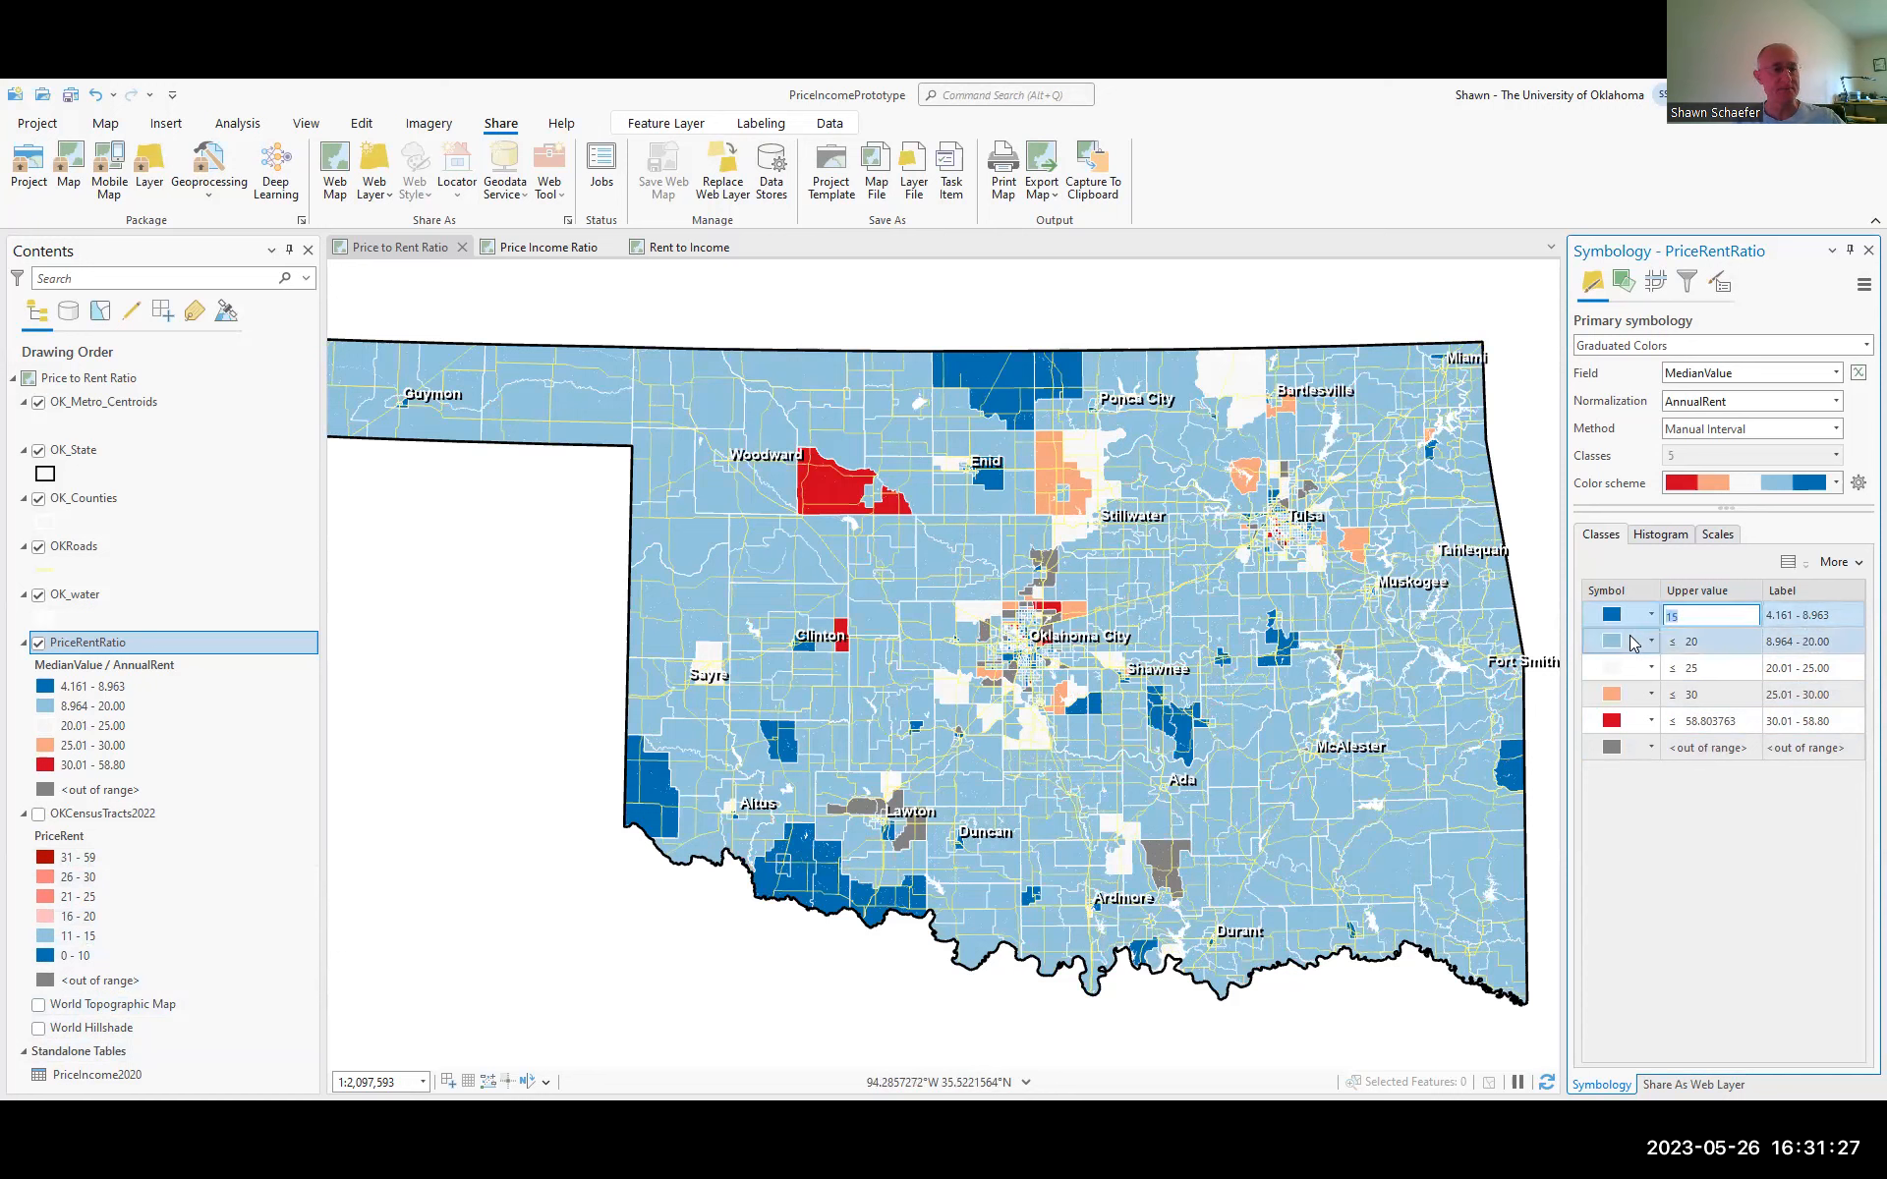
type("10")
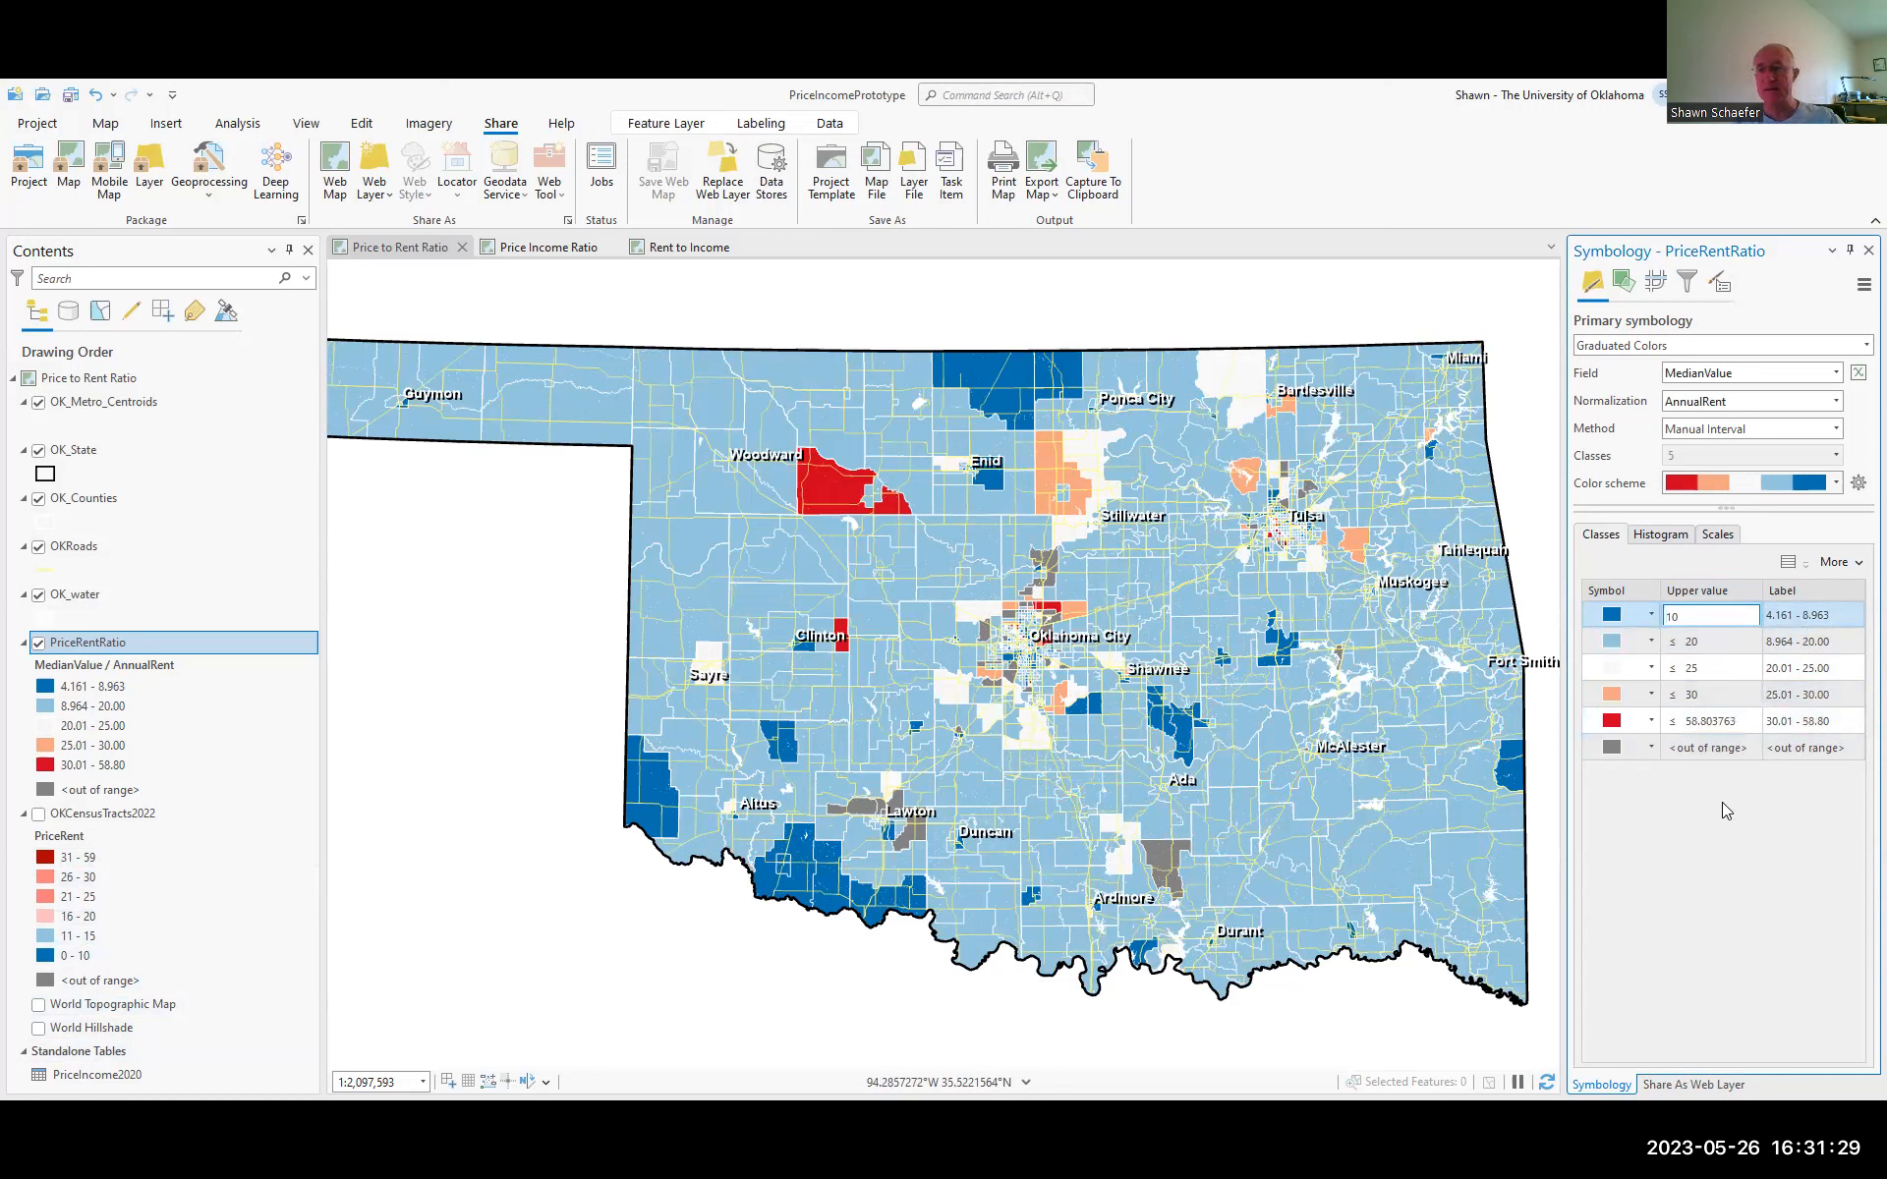
Set the upper value of the second PriceRentRatio class to 15 and the third class to 20
left_click(1722, 658)
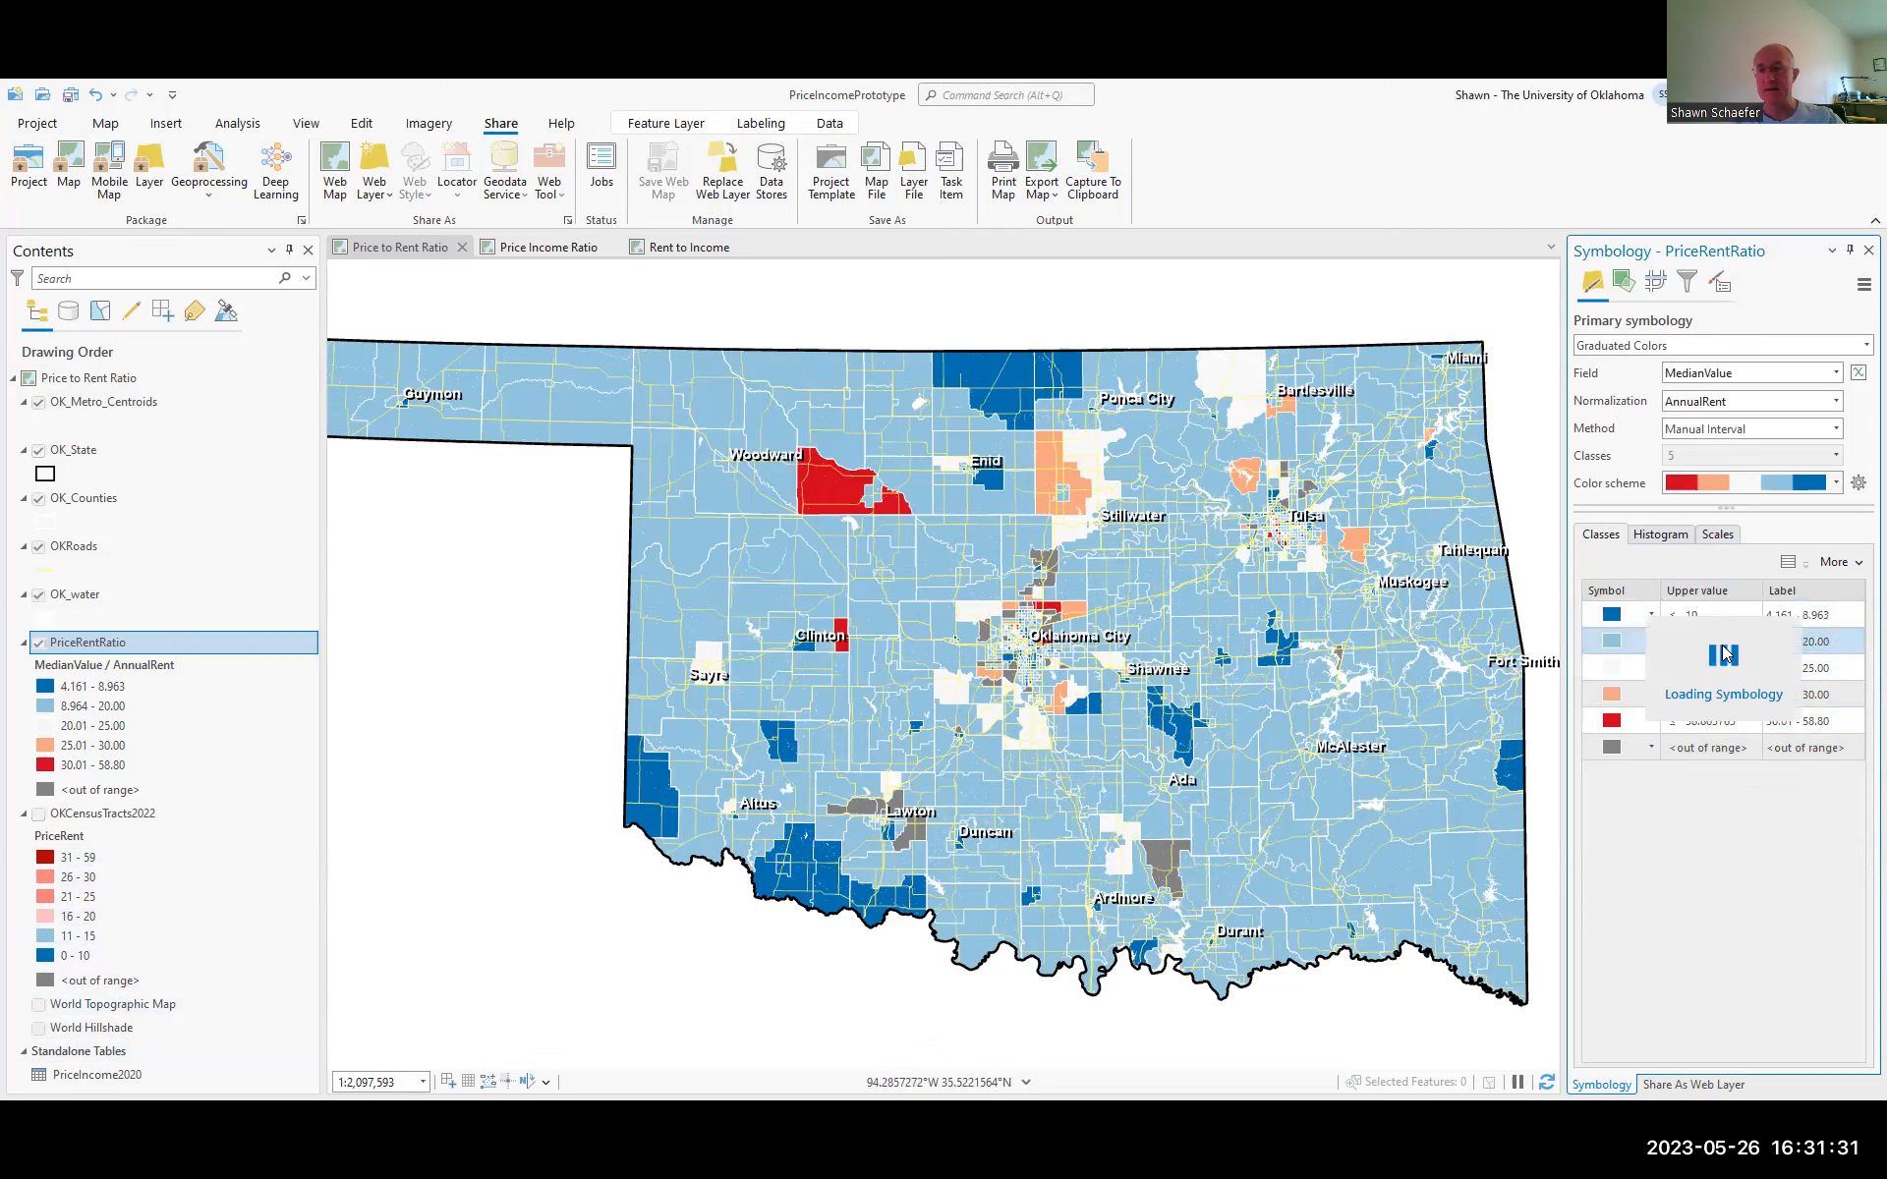
double_click(1710, 642)
type("15")
double_click(1716, 668)
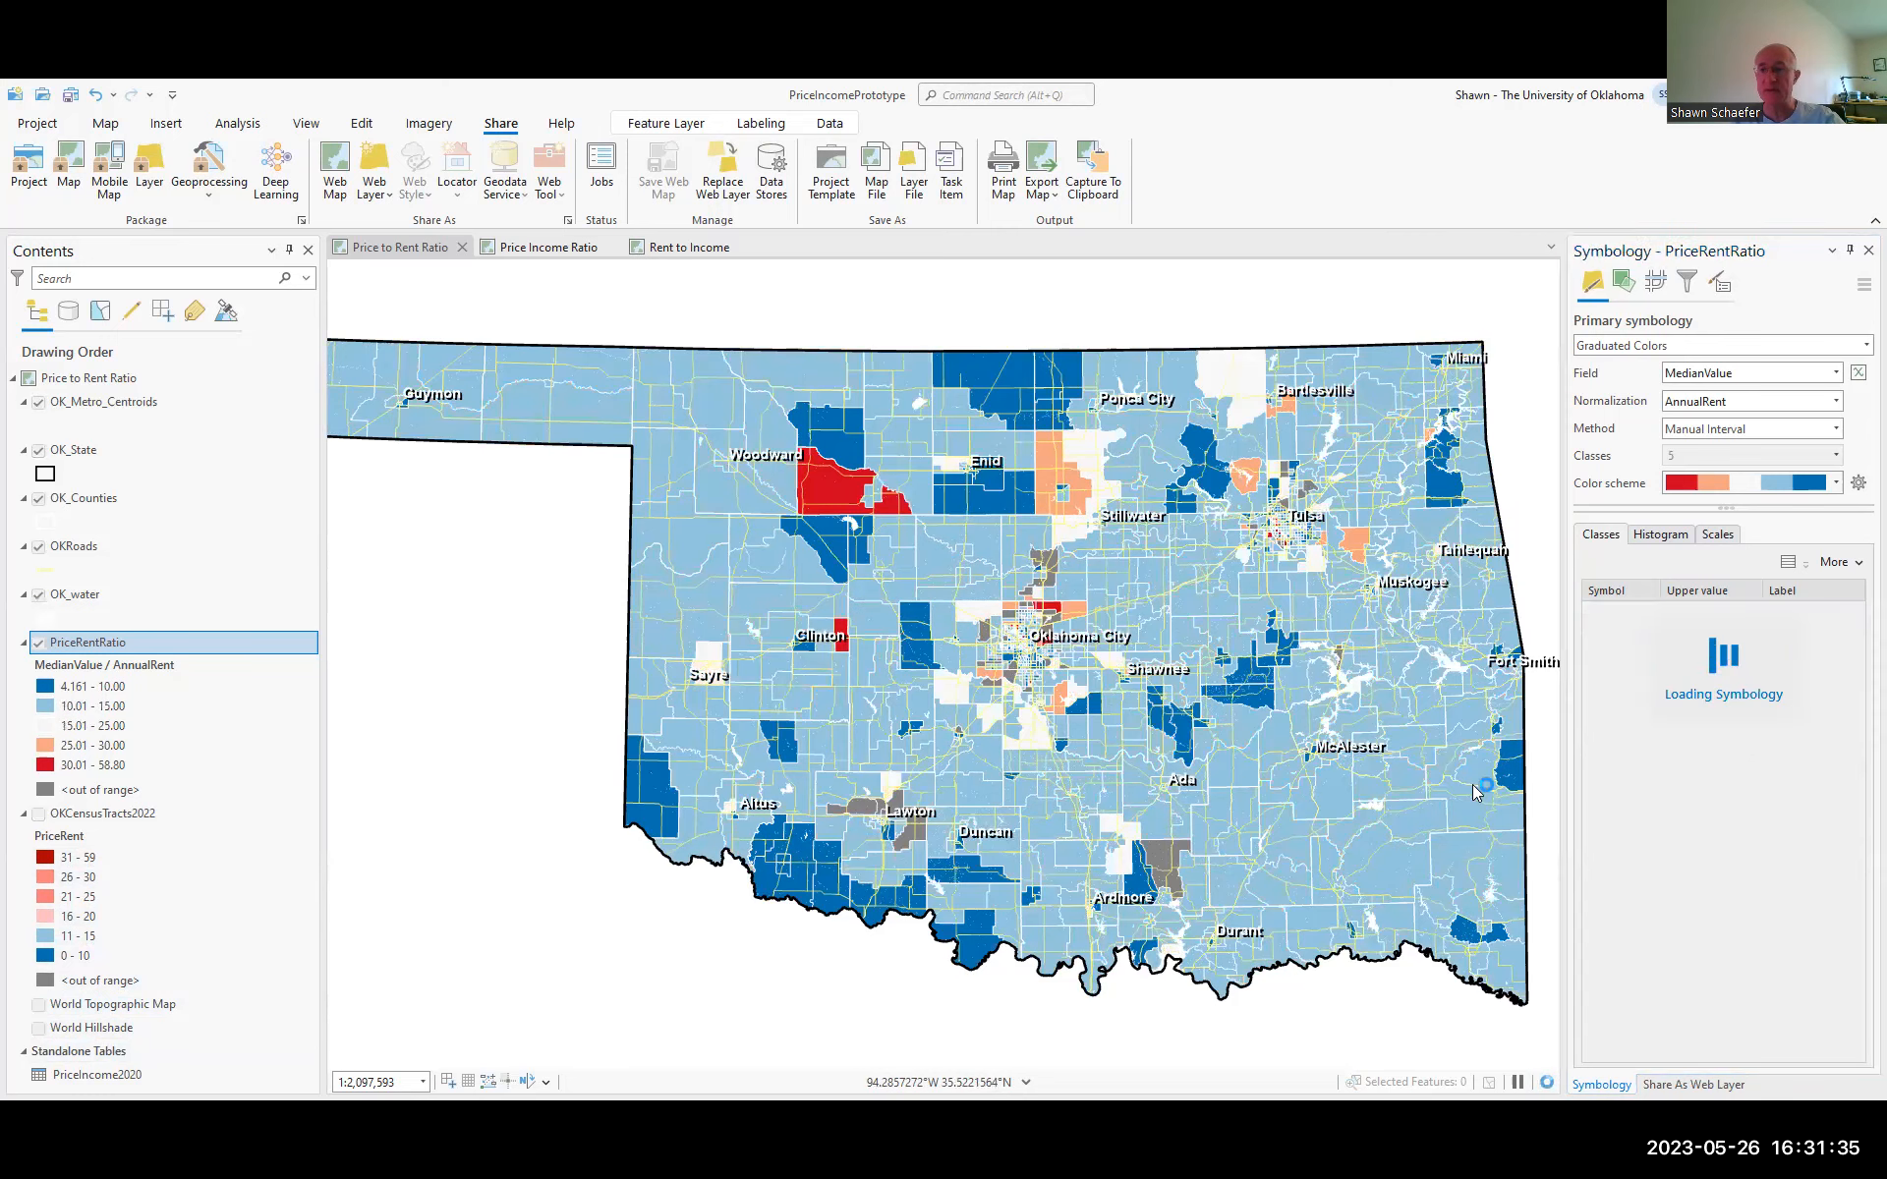
type("20")
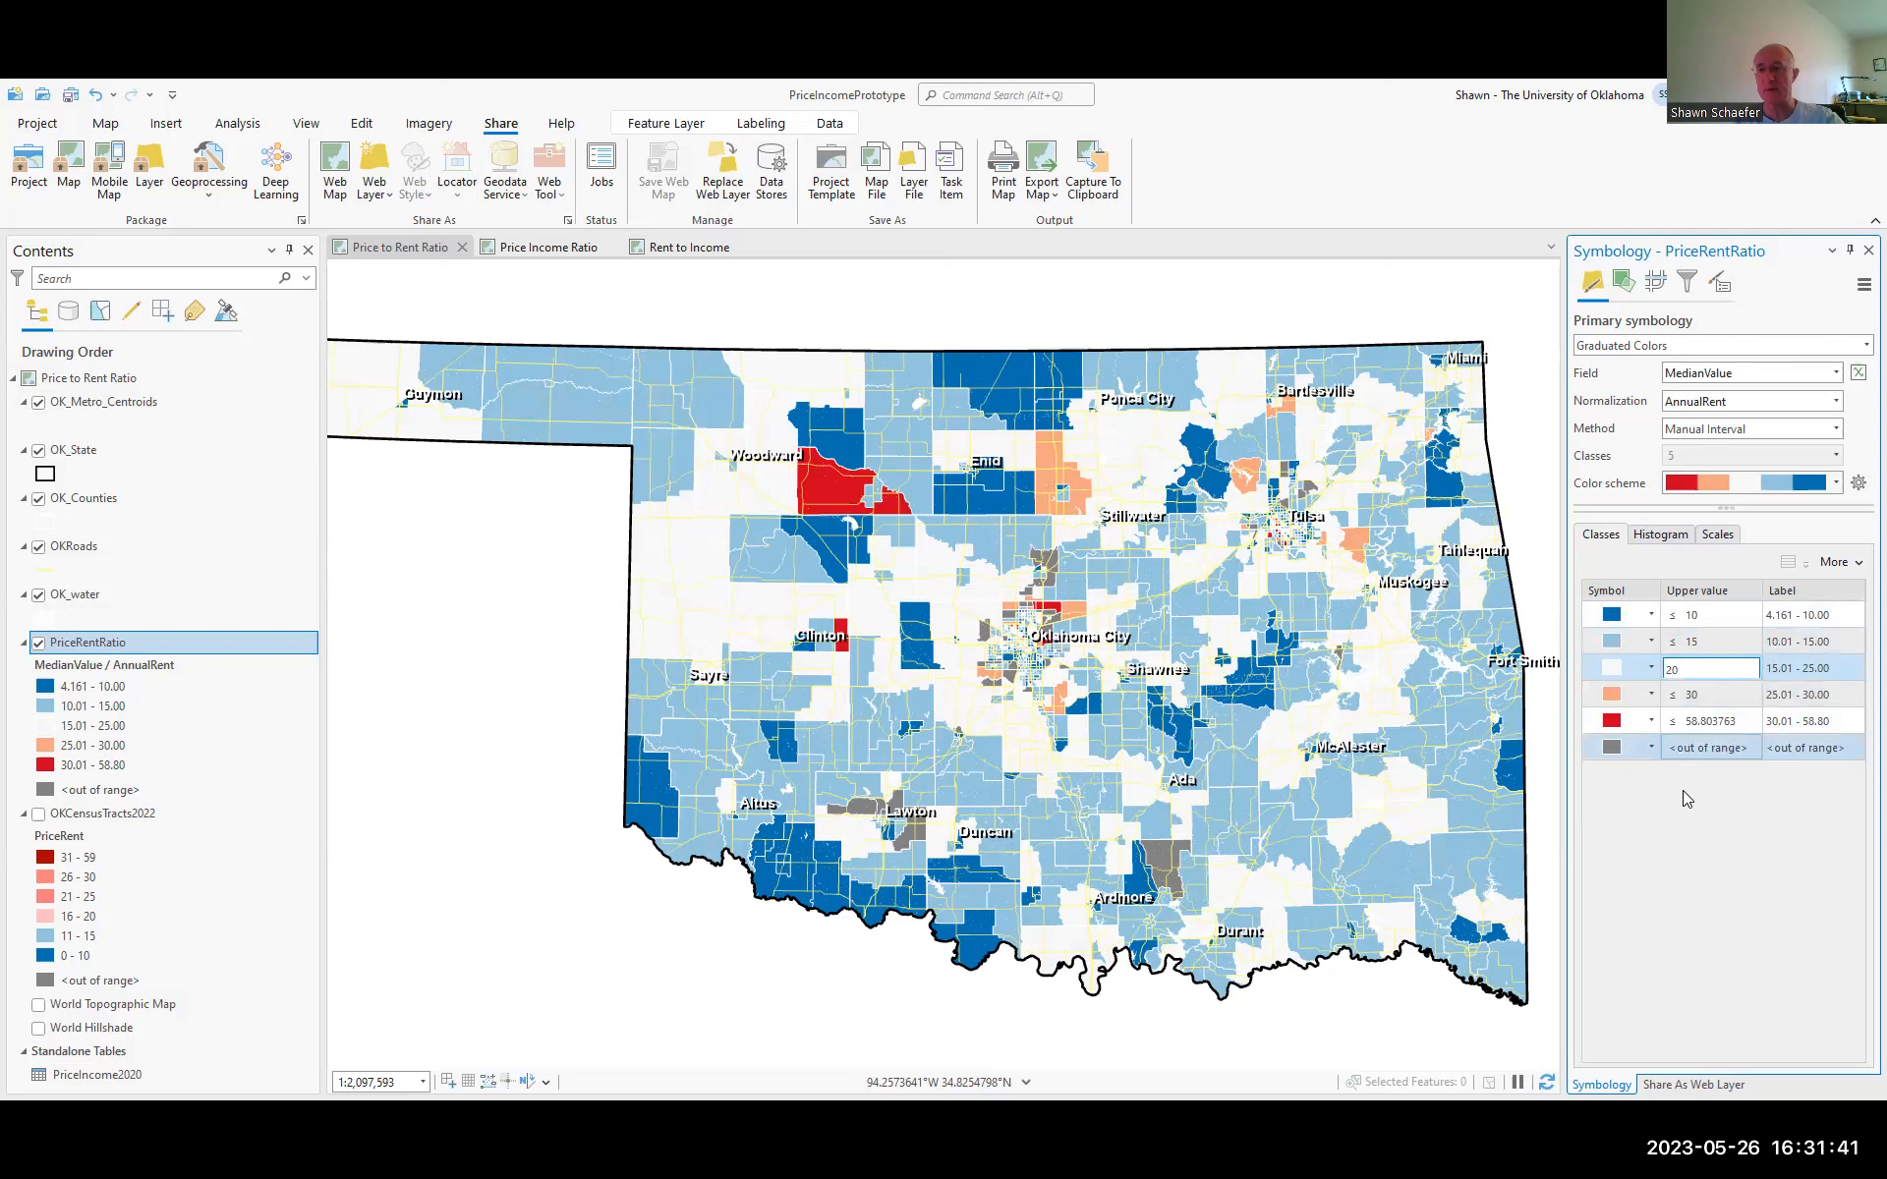
left_click(1710, 694)
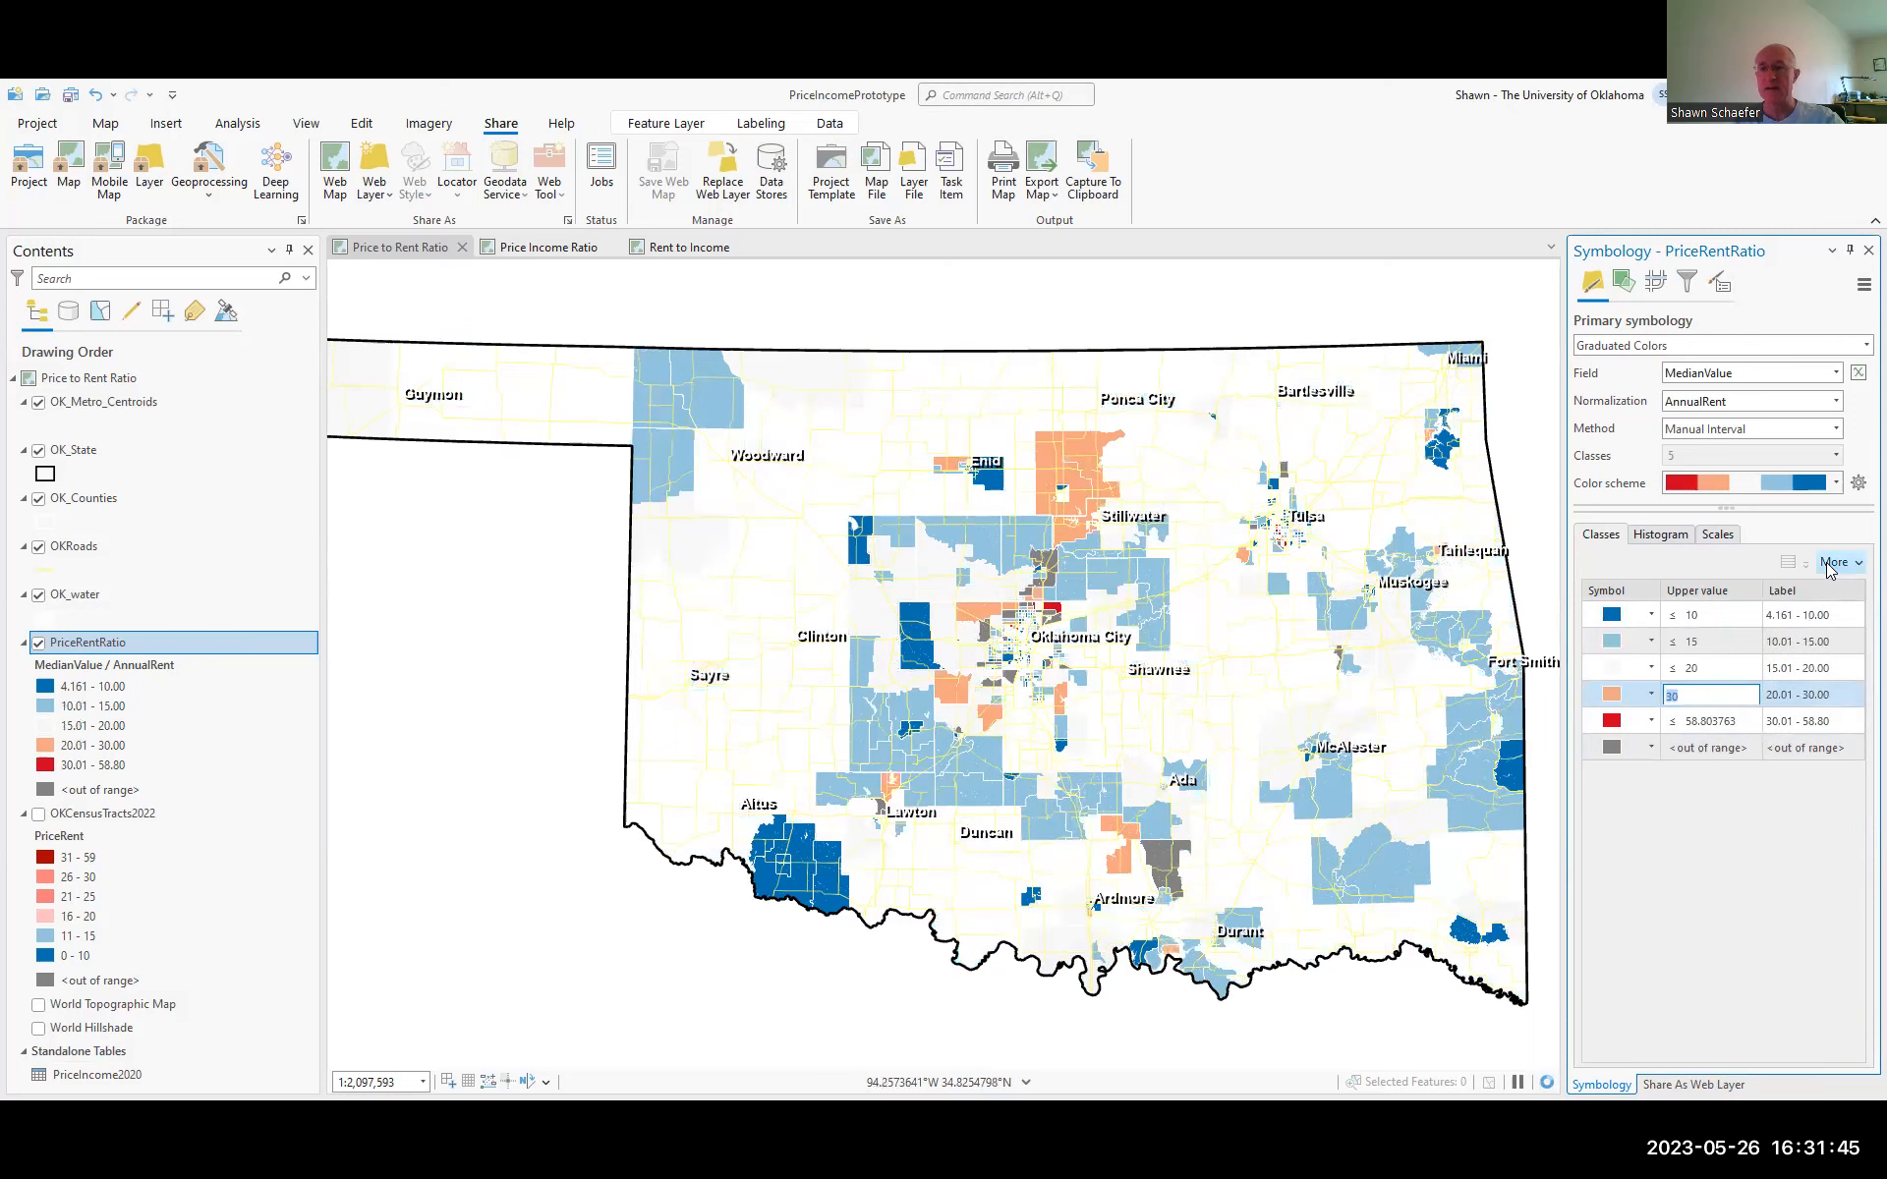
double_click(1685, 706)
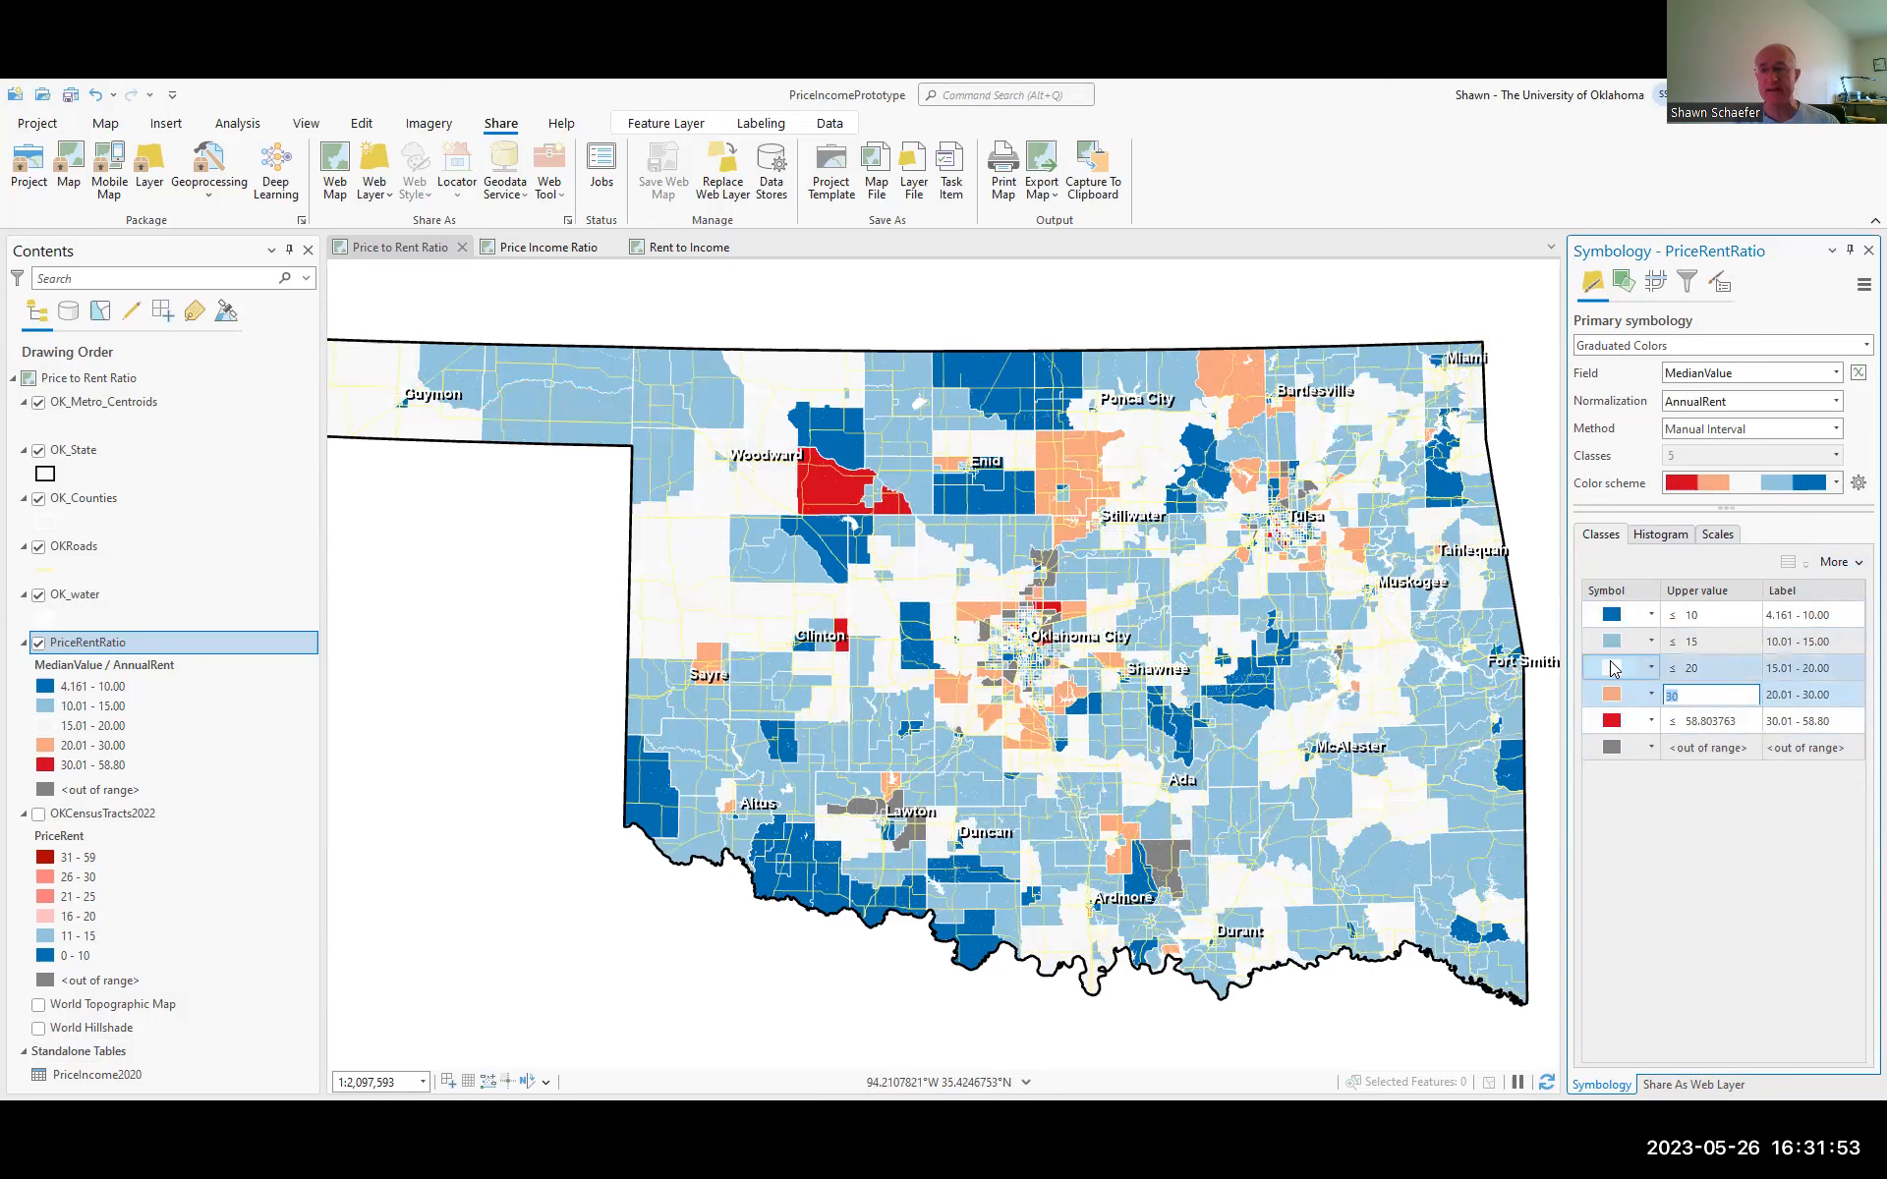
Format the 15.01 - 20.00 class symbol with a light pink fill and a white outline, and apply it
left_click(1615, 668)
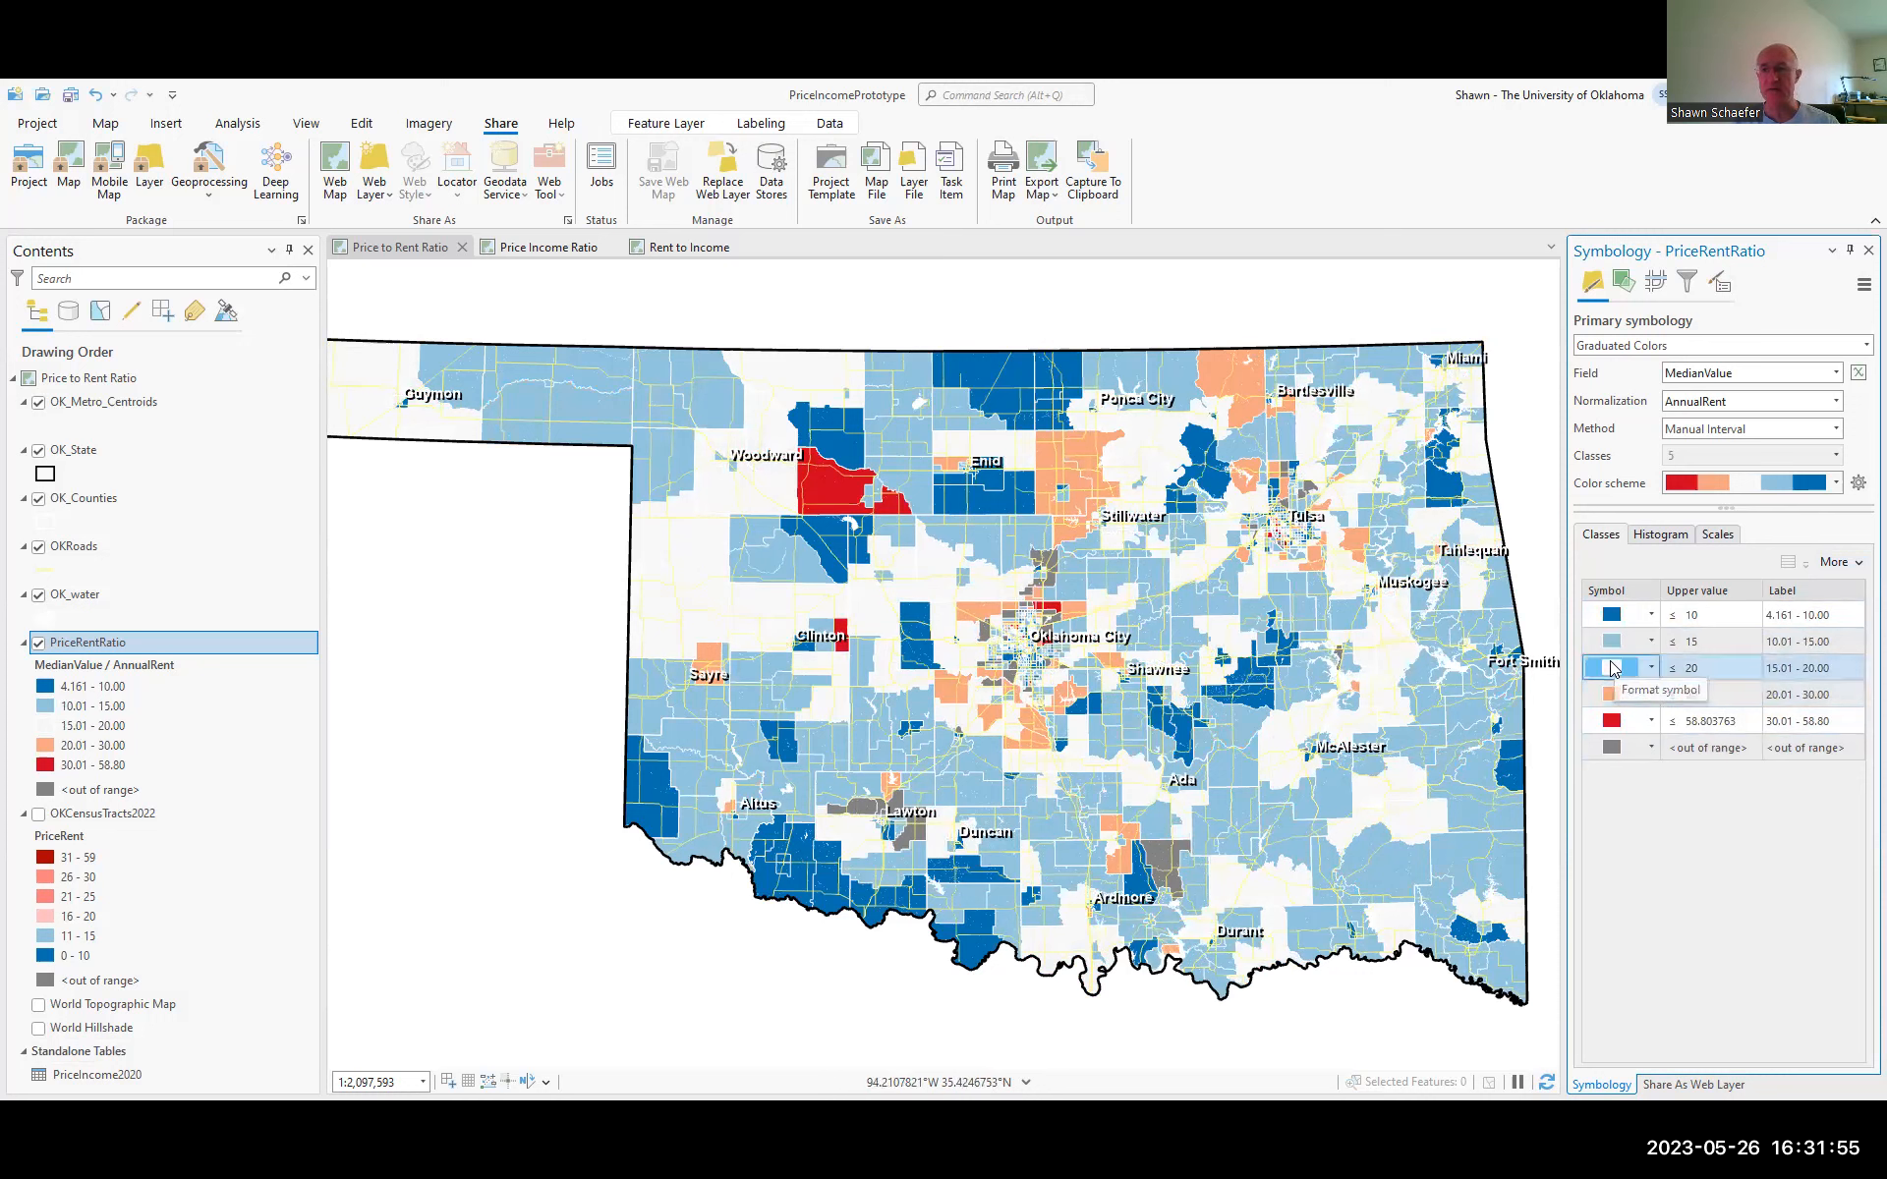
left_click(1618, 668)
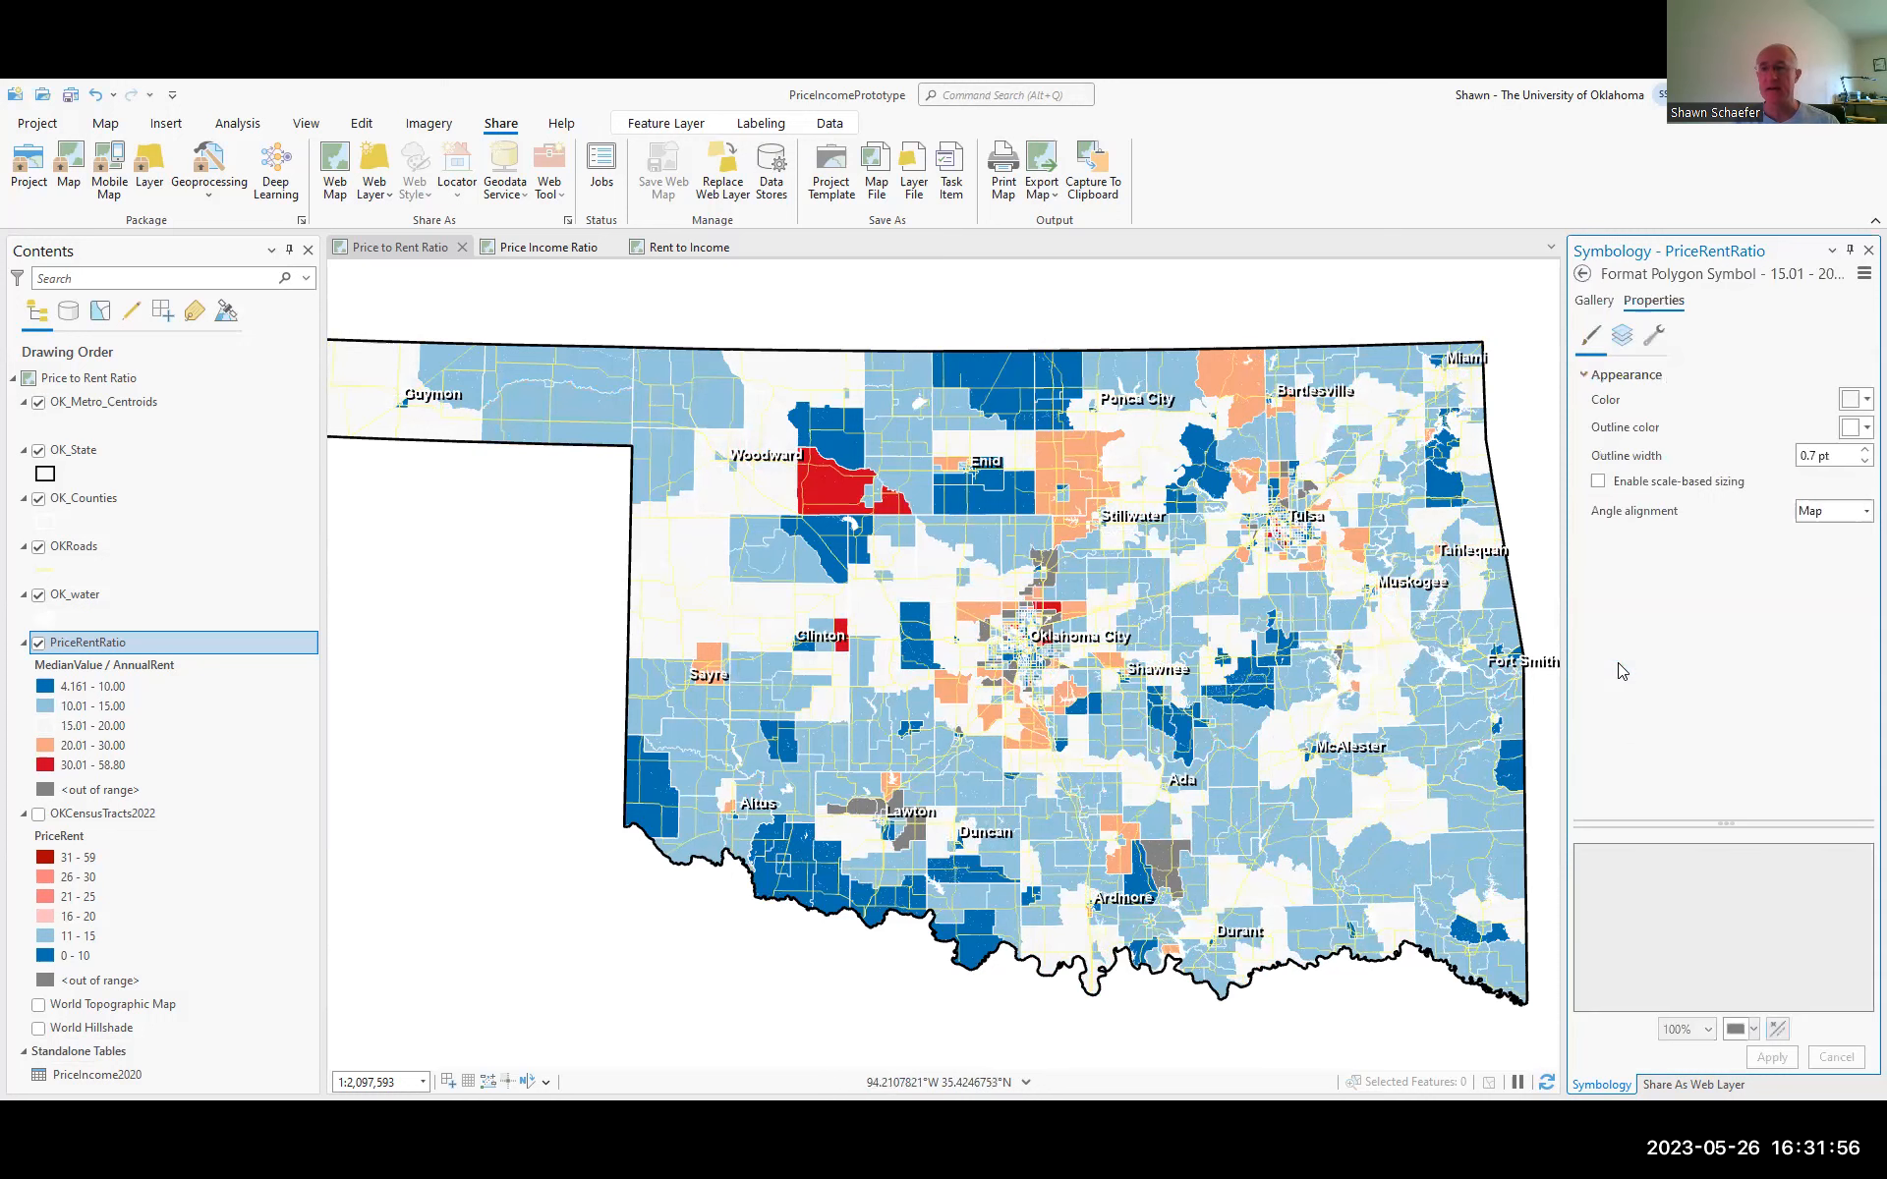
left_click(1857, 428)
left_click(1673, 497)
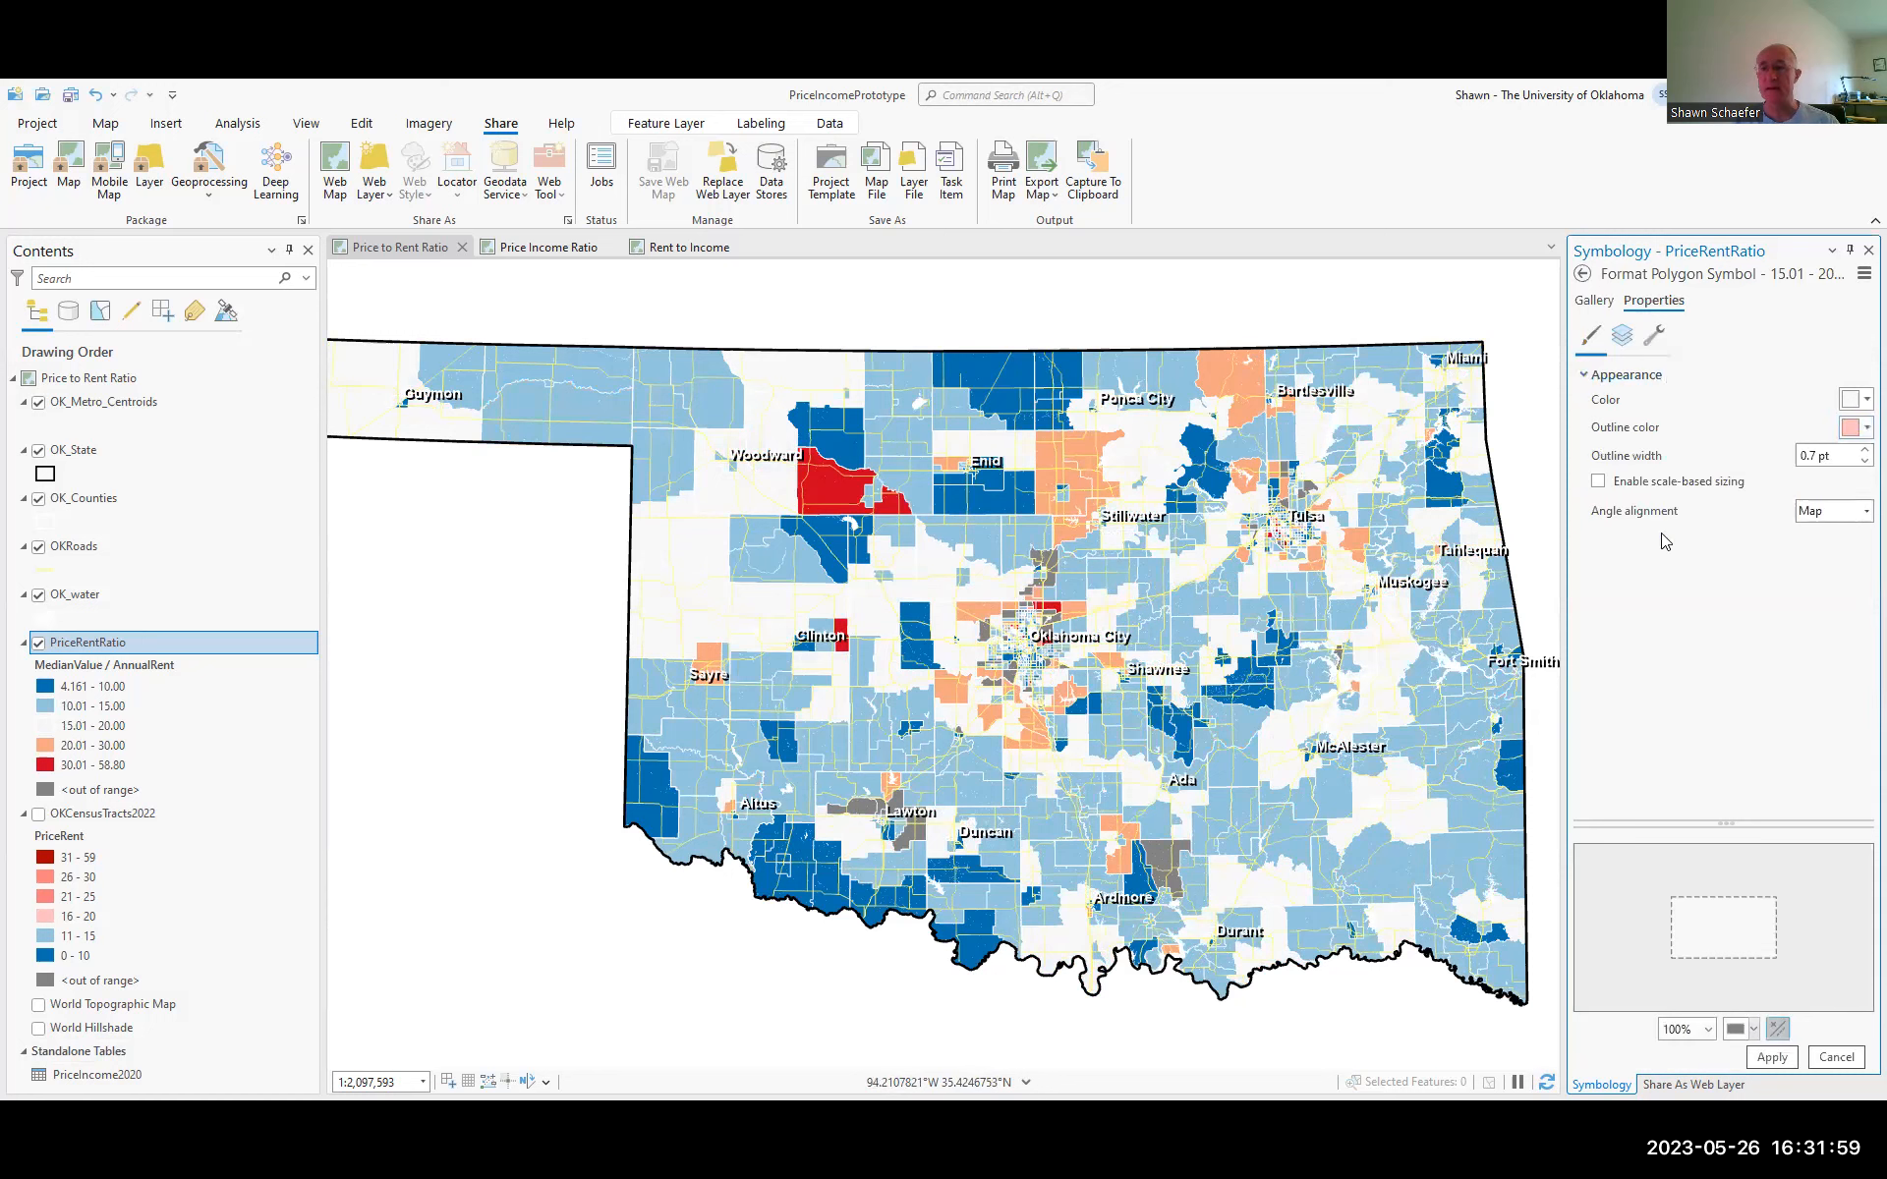
left_click(1771, 1058)
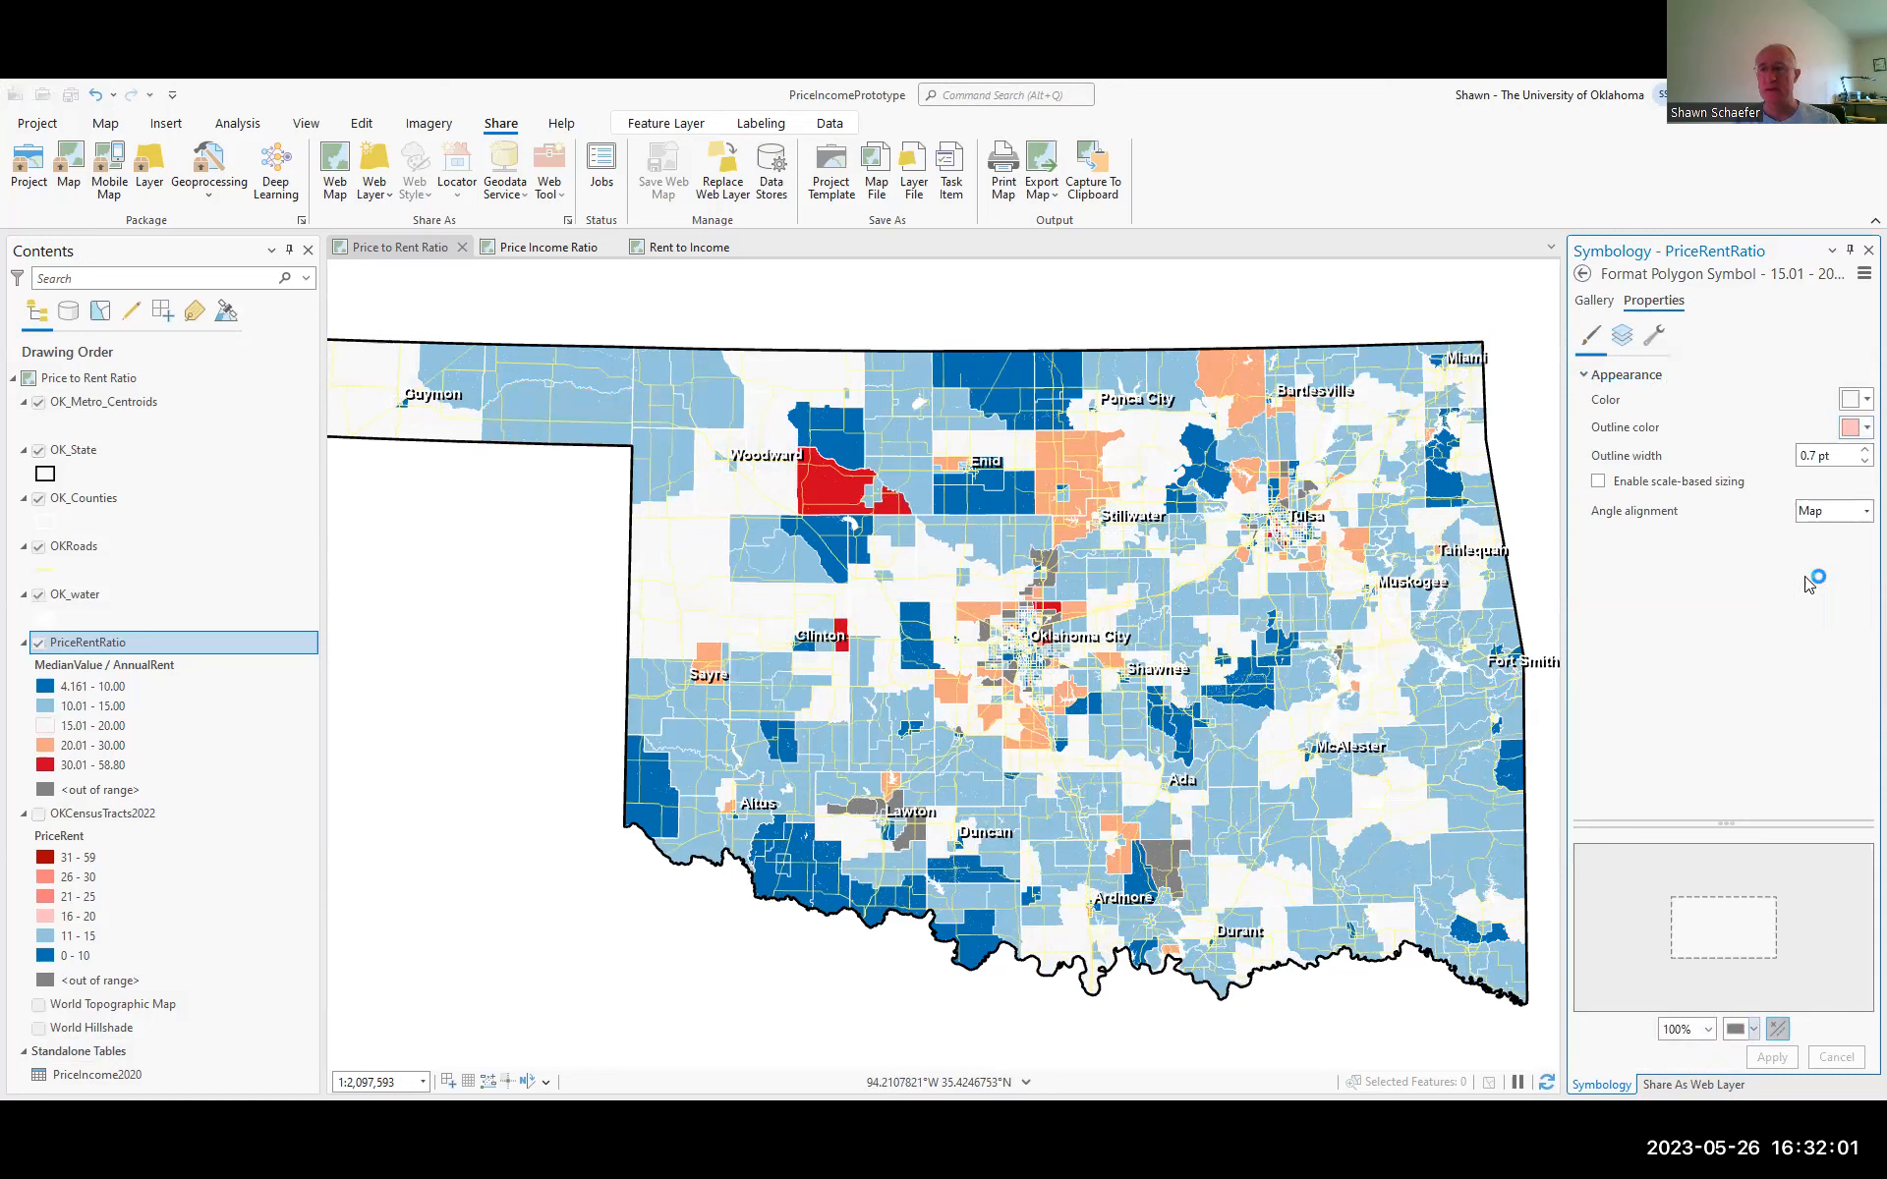
left_click(1865, 399)
left_click(1661, 467)
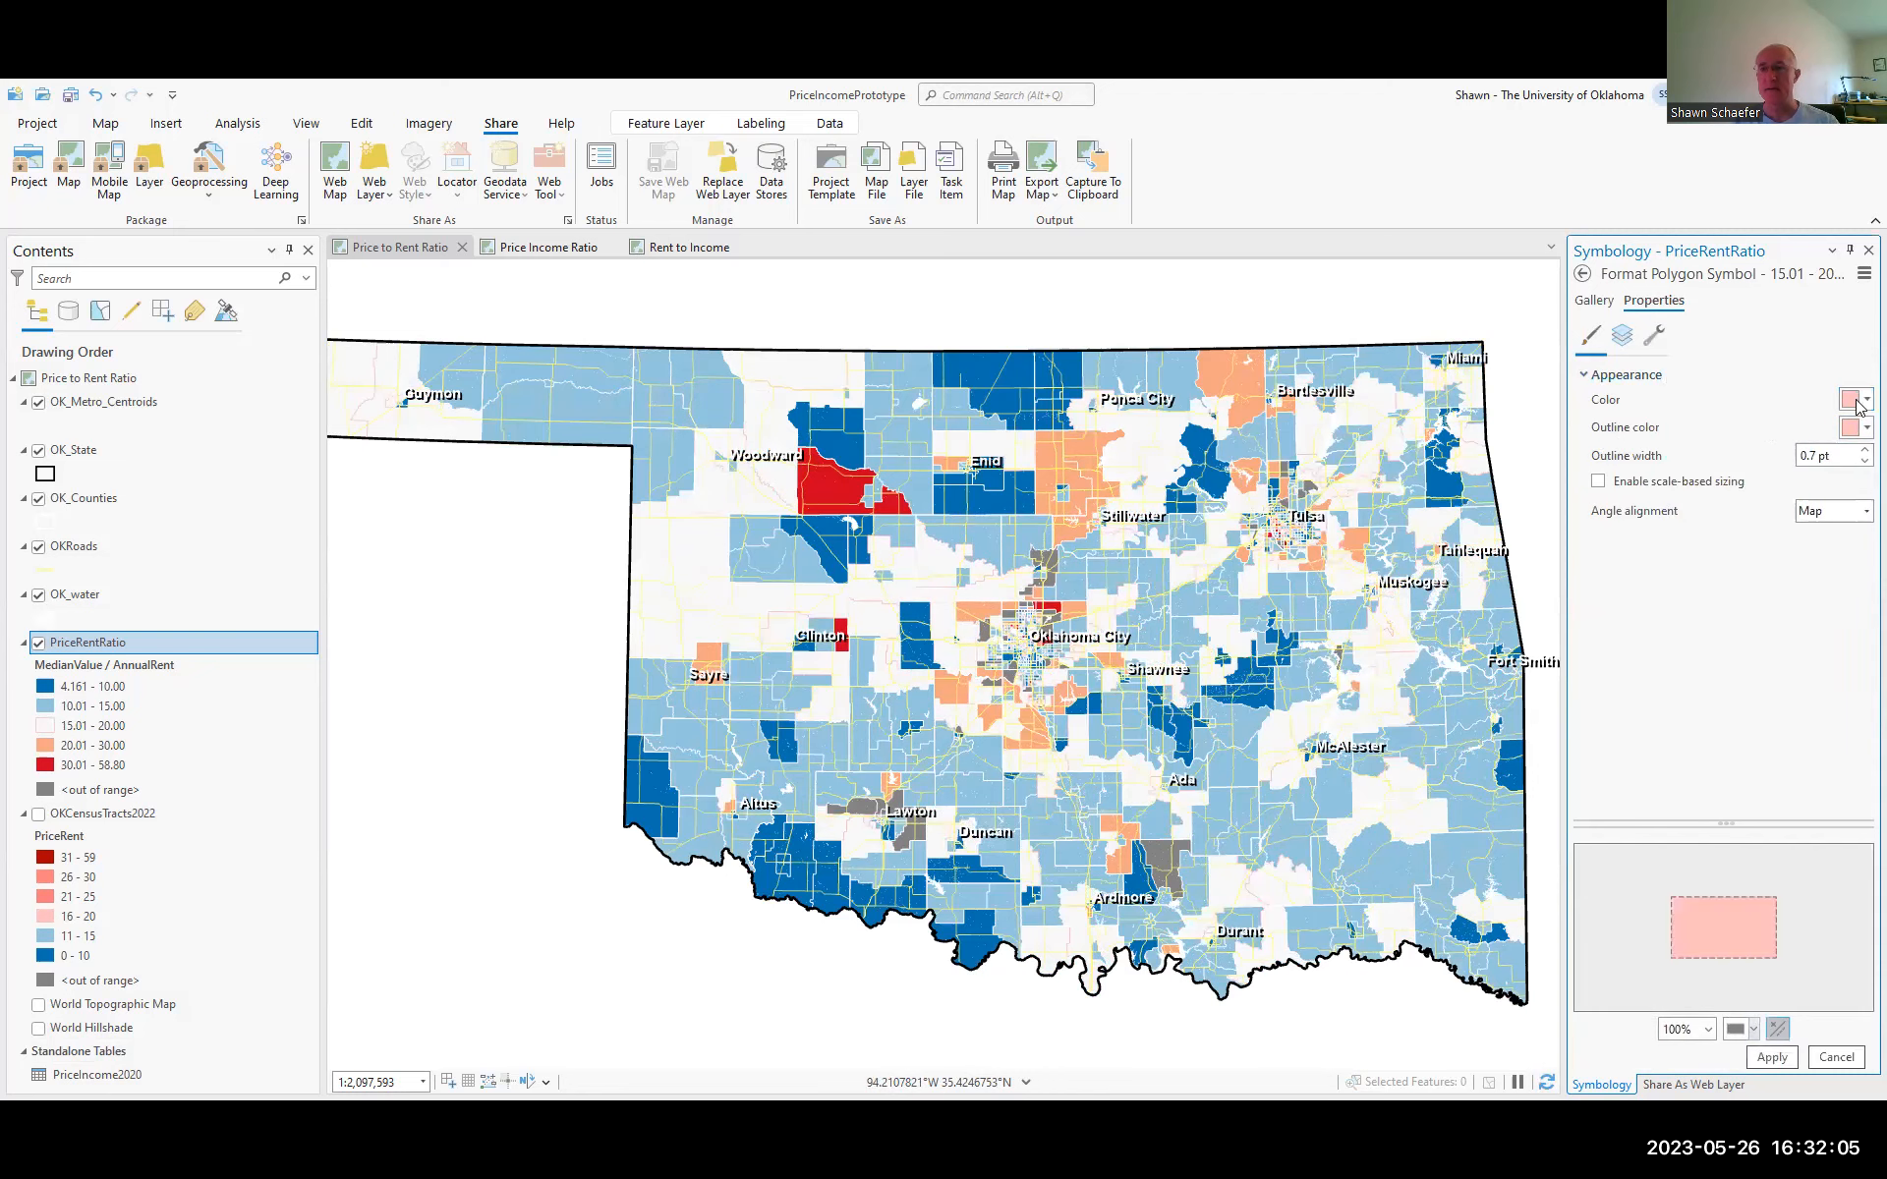
left_click(1864, 428)
left_click(1642, 516)
left_click(1771, 1058)
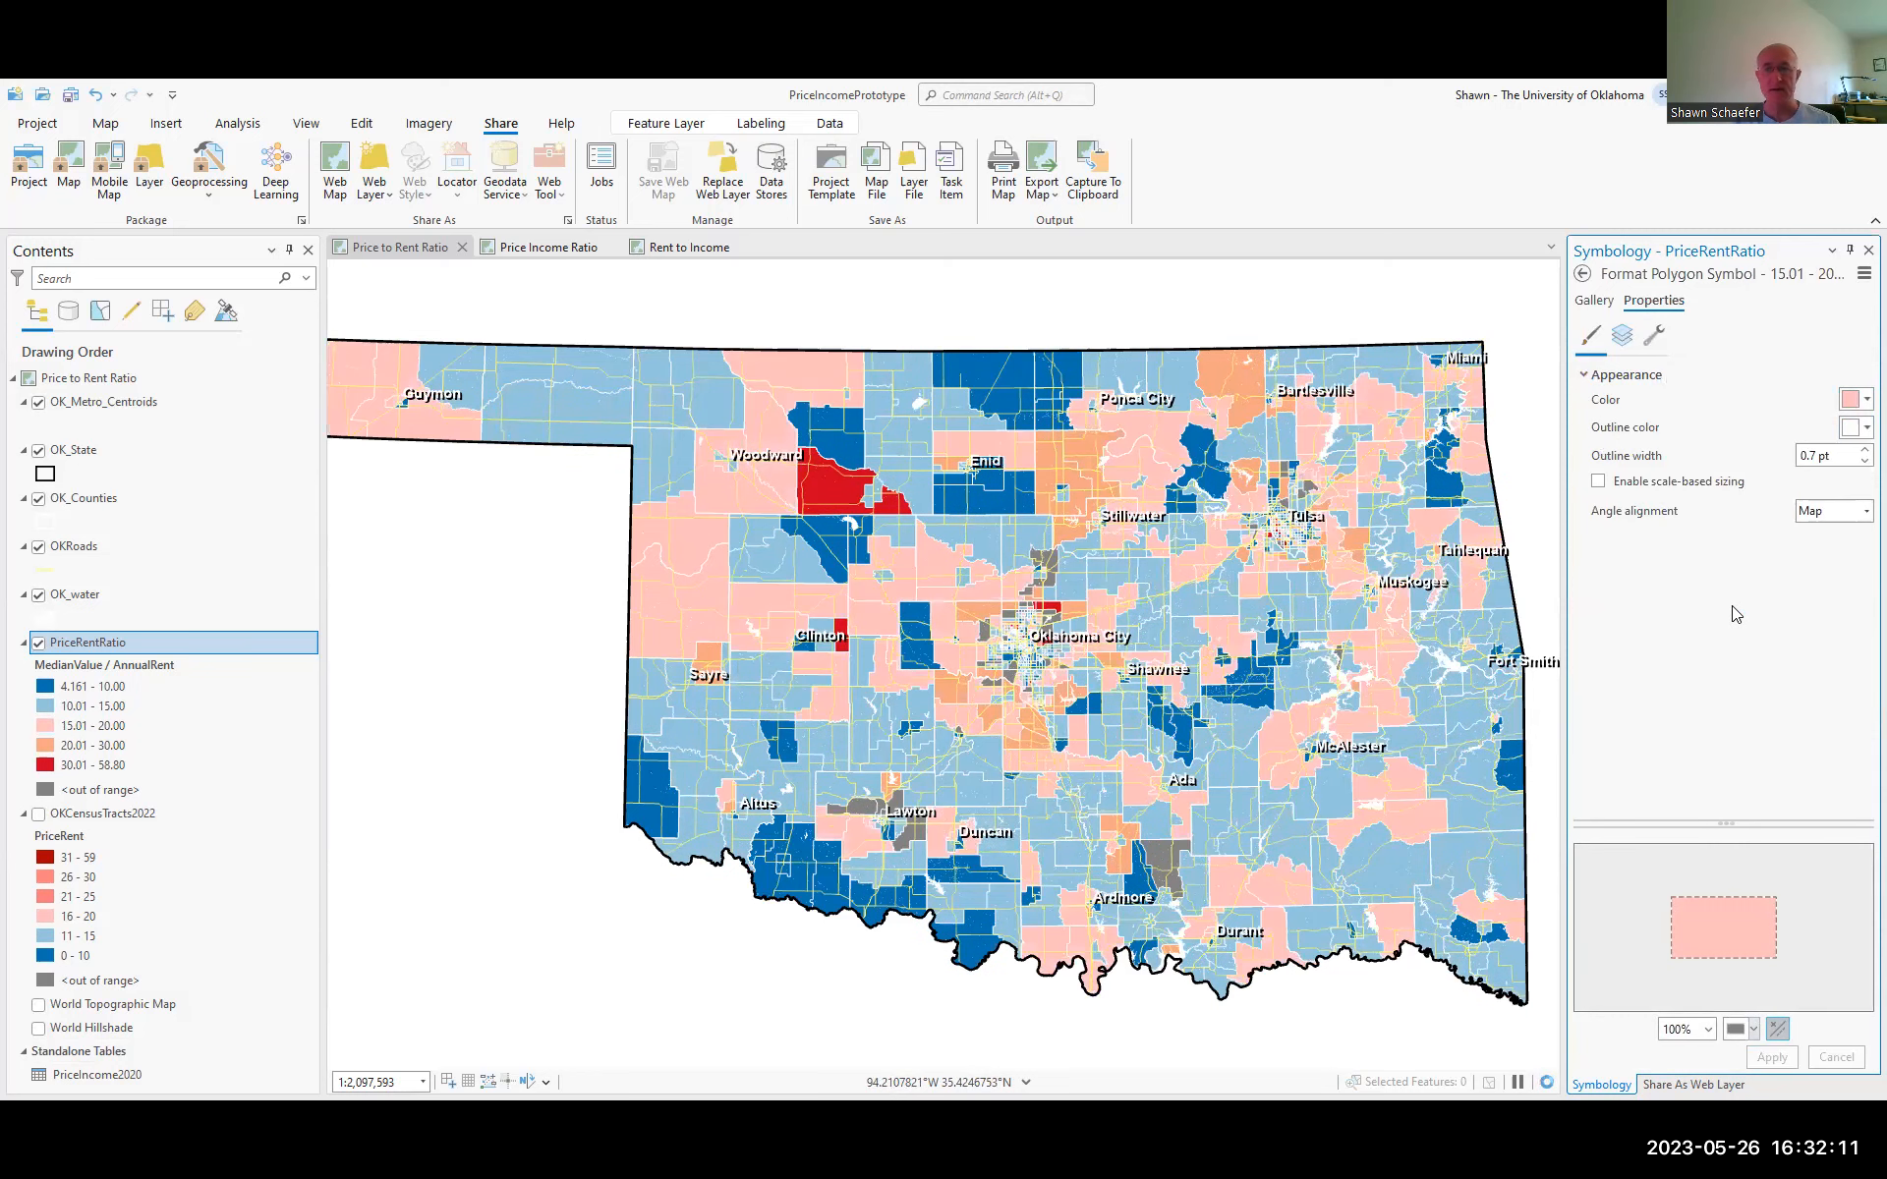
Give the 20.01 - 30.00 class symbol a salmon-red fill, apply it and return to the primary symbology settings
left_click(45, 752)
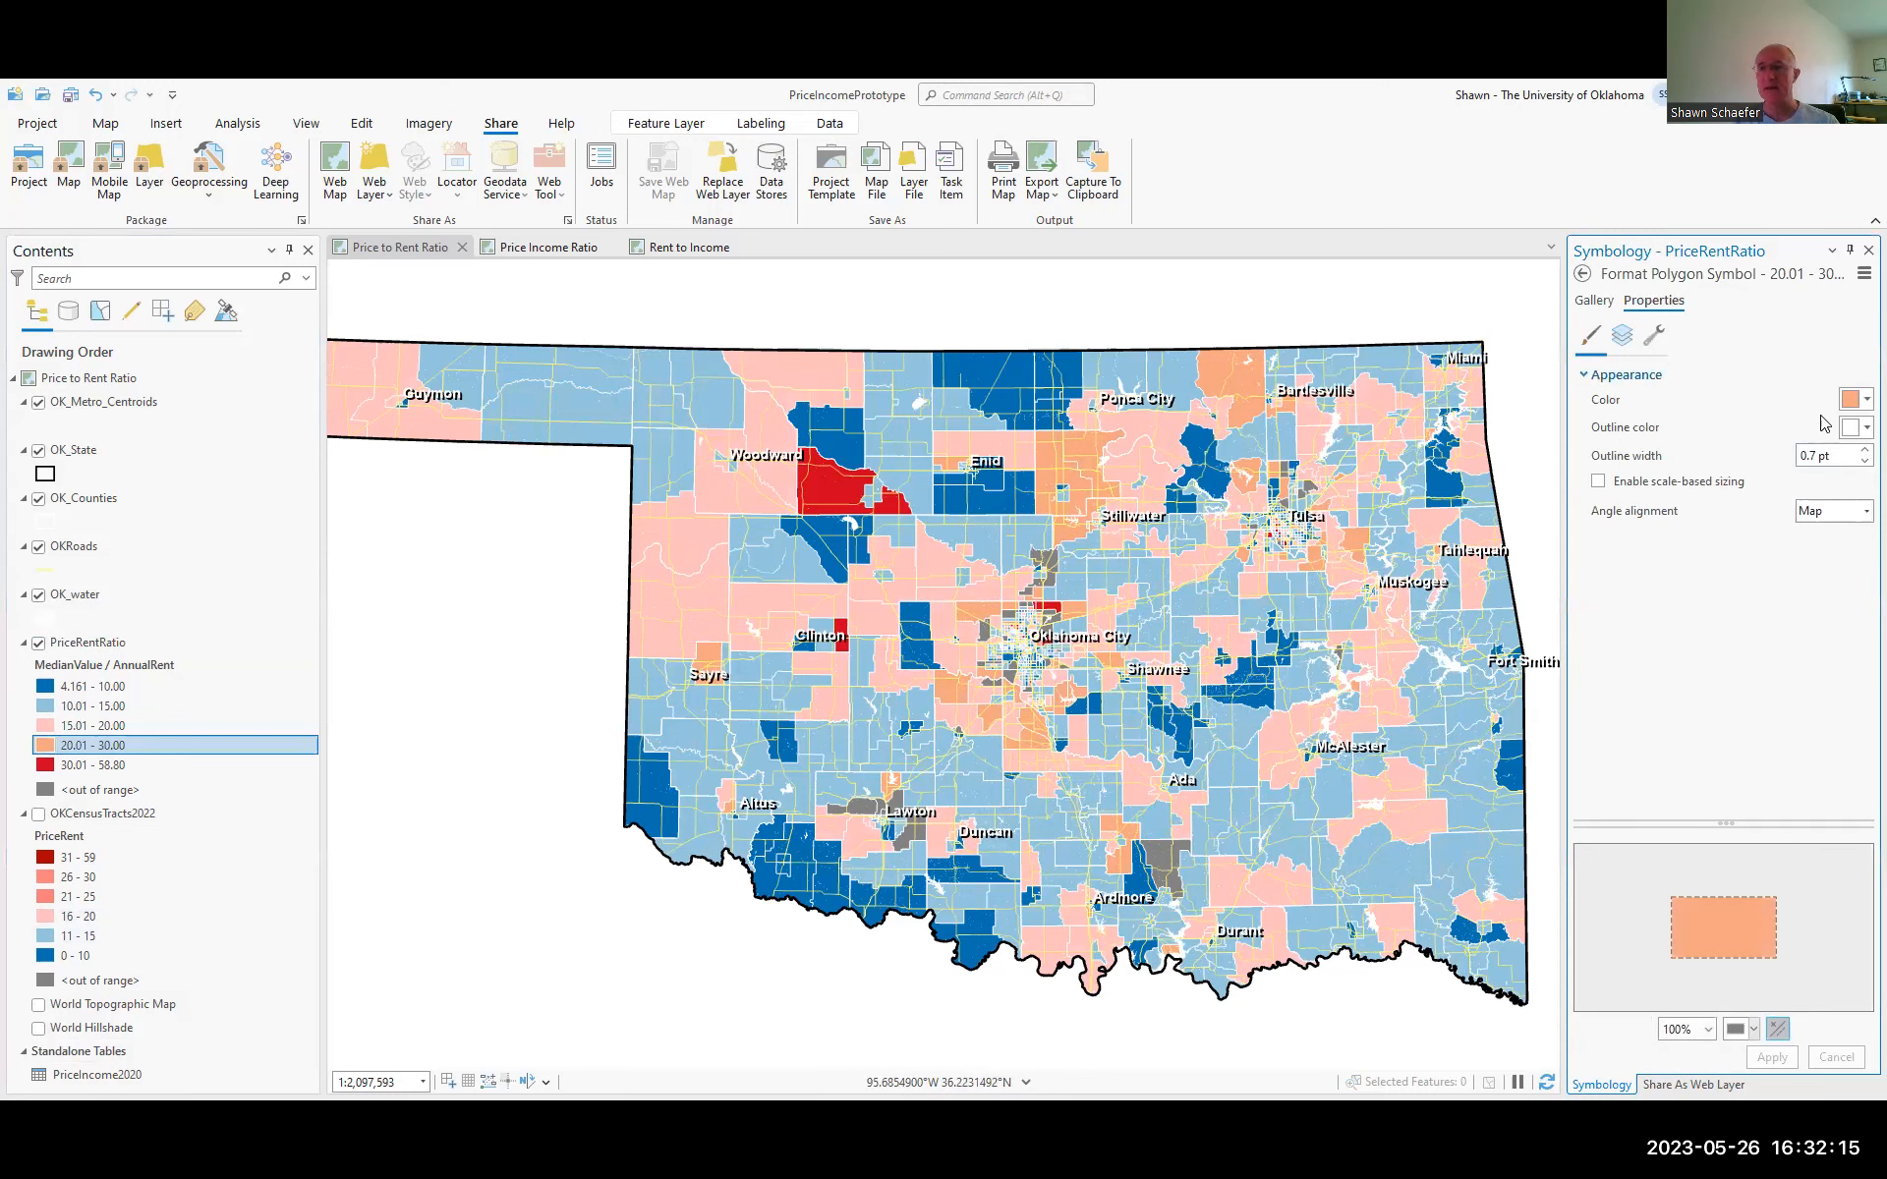
left_click(1857, 399)
left_click(1668, 624)
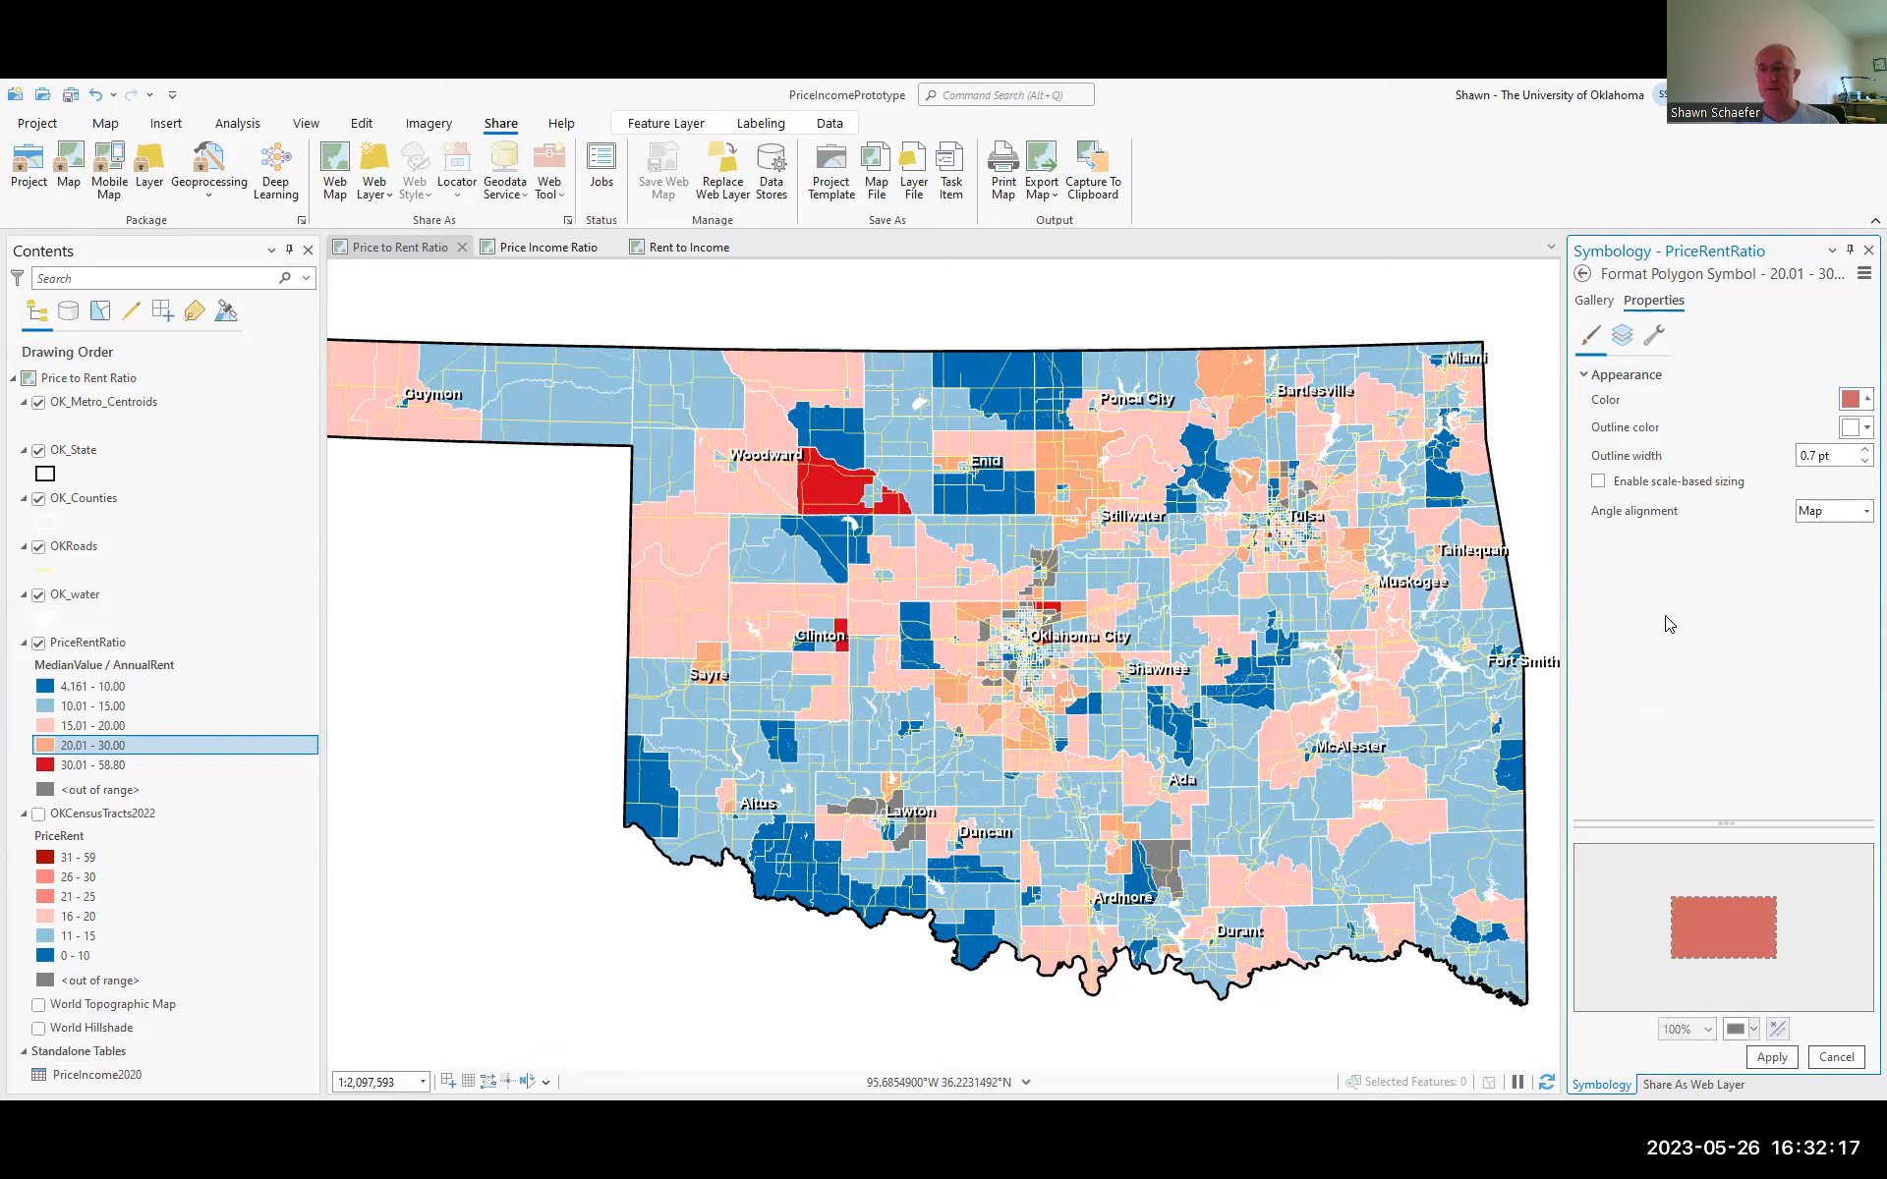
left_click(1770, 1056)
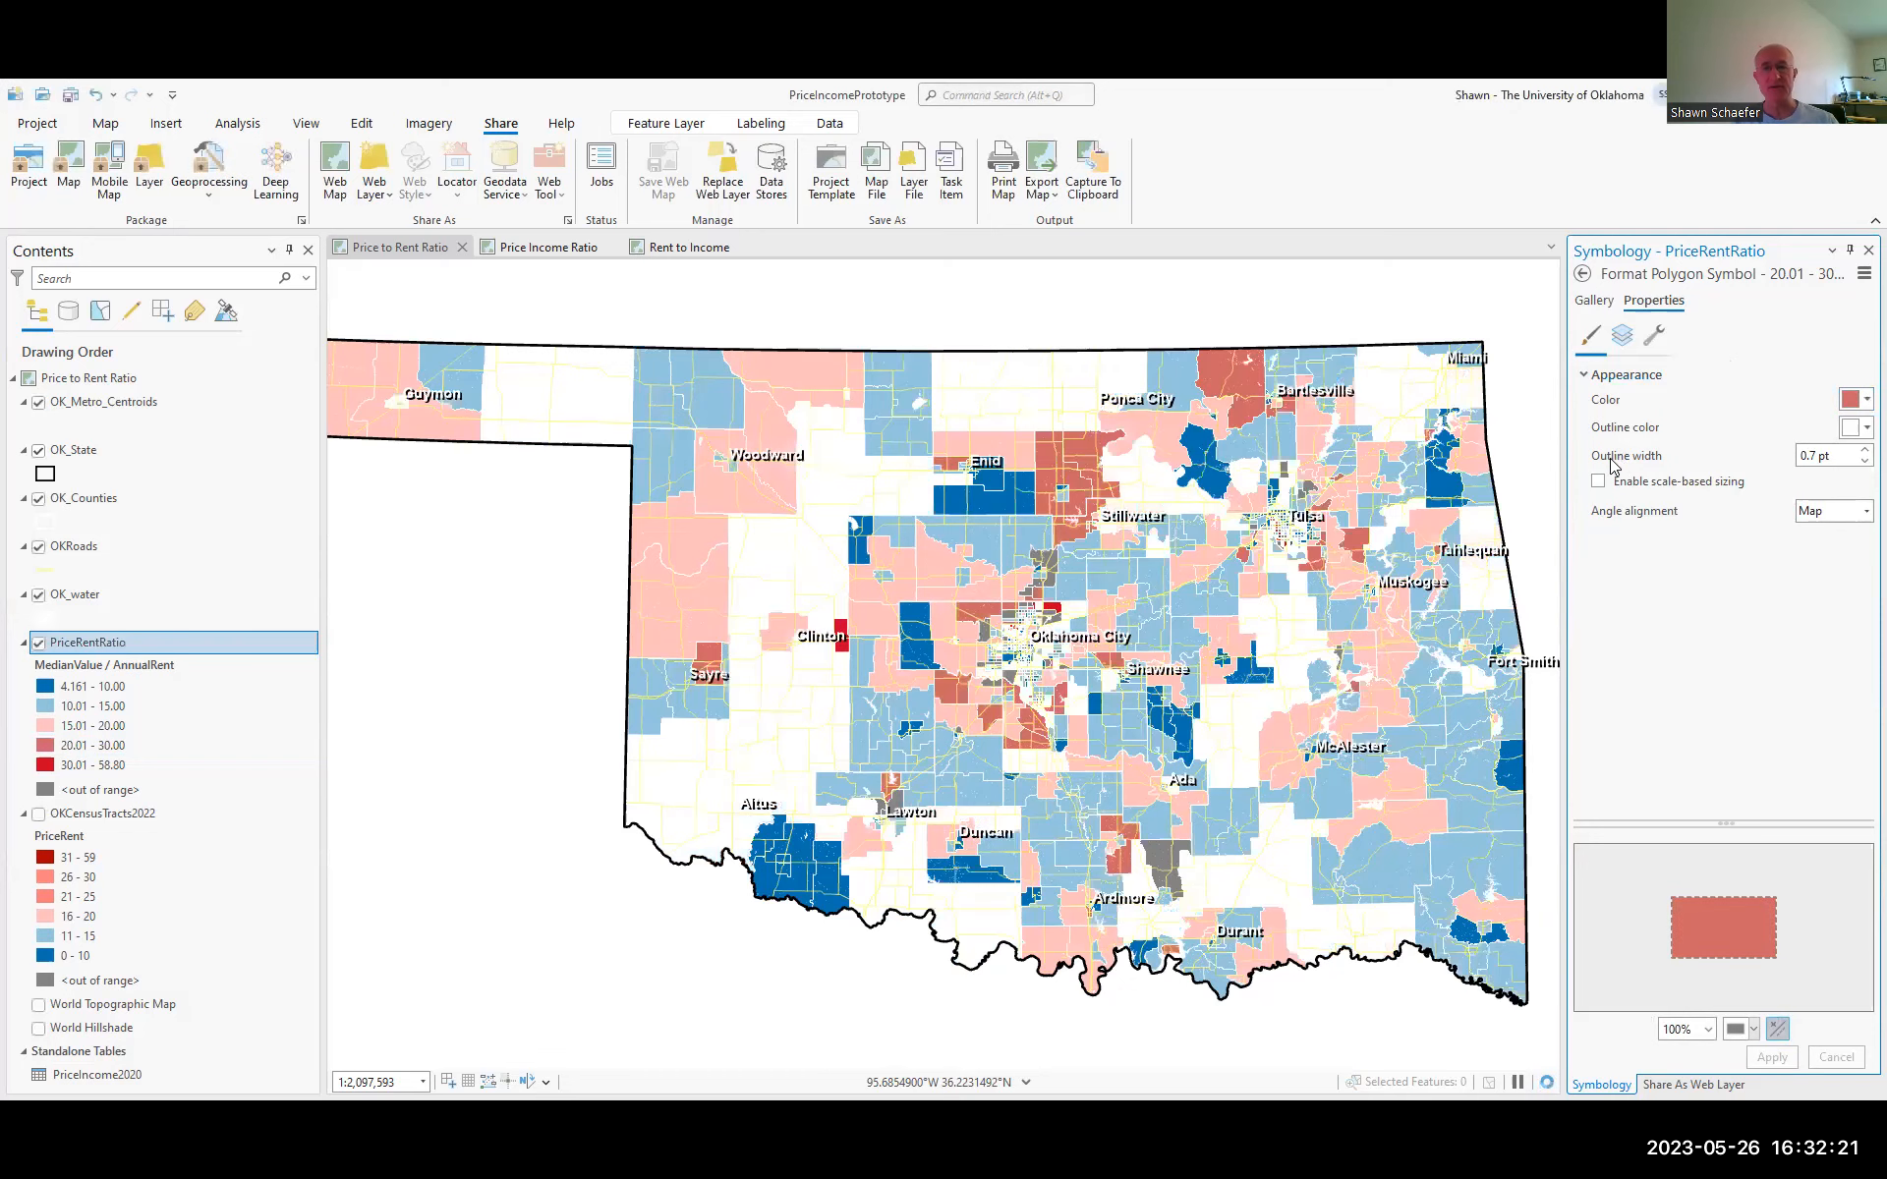
left_click(1845, 401)
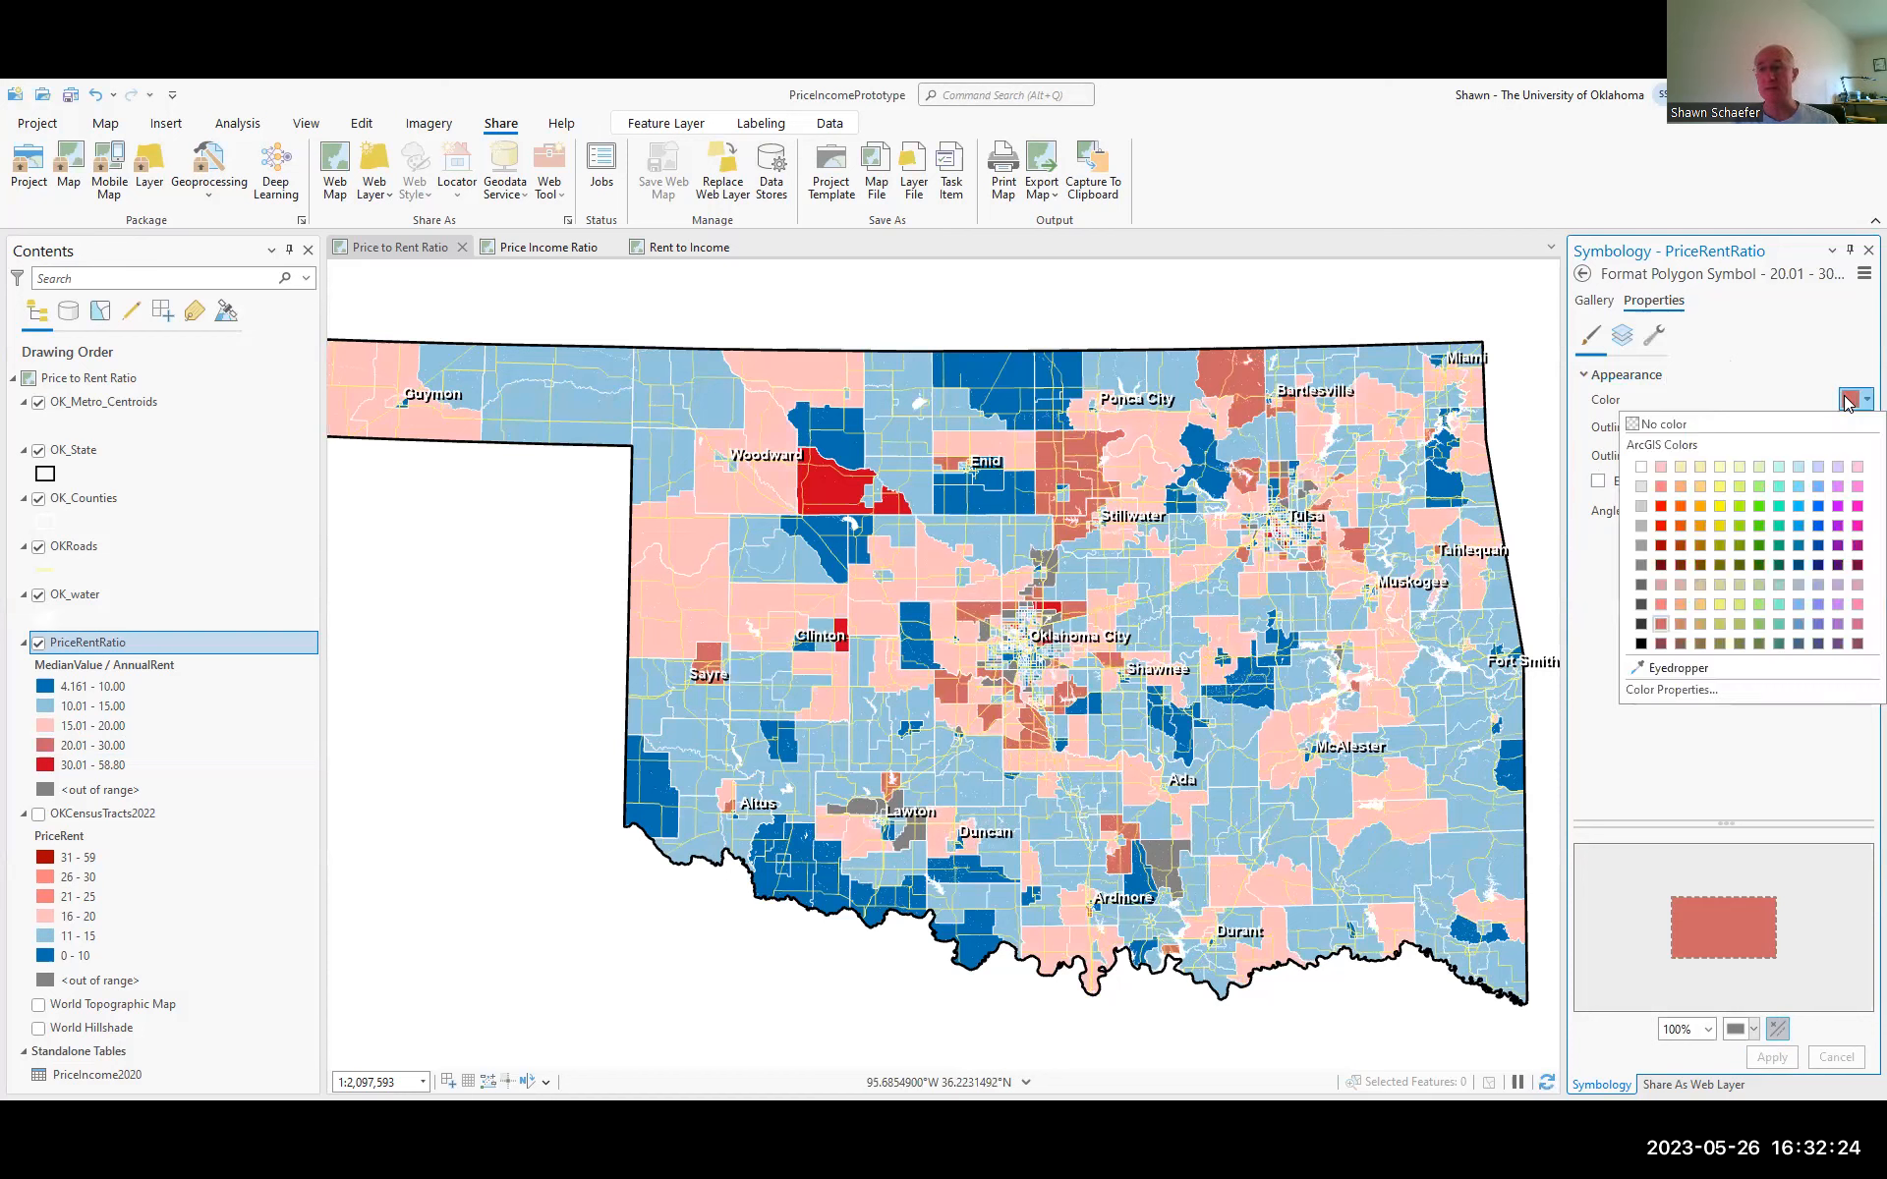
left_click(1663, 598)
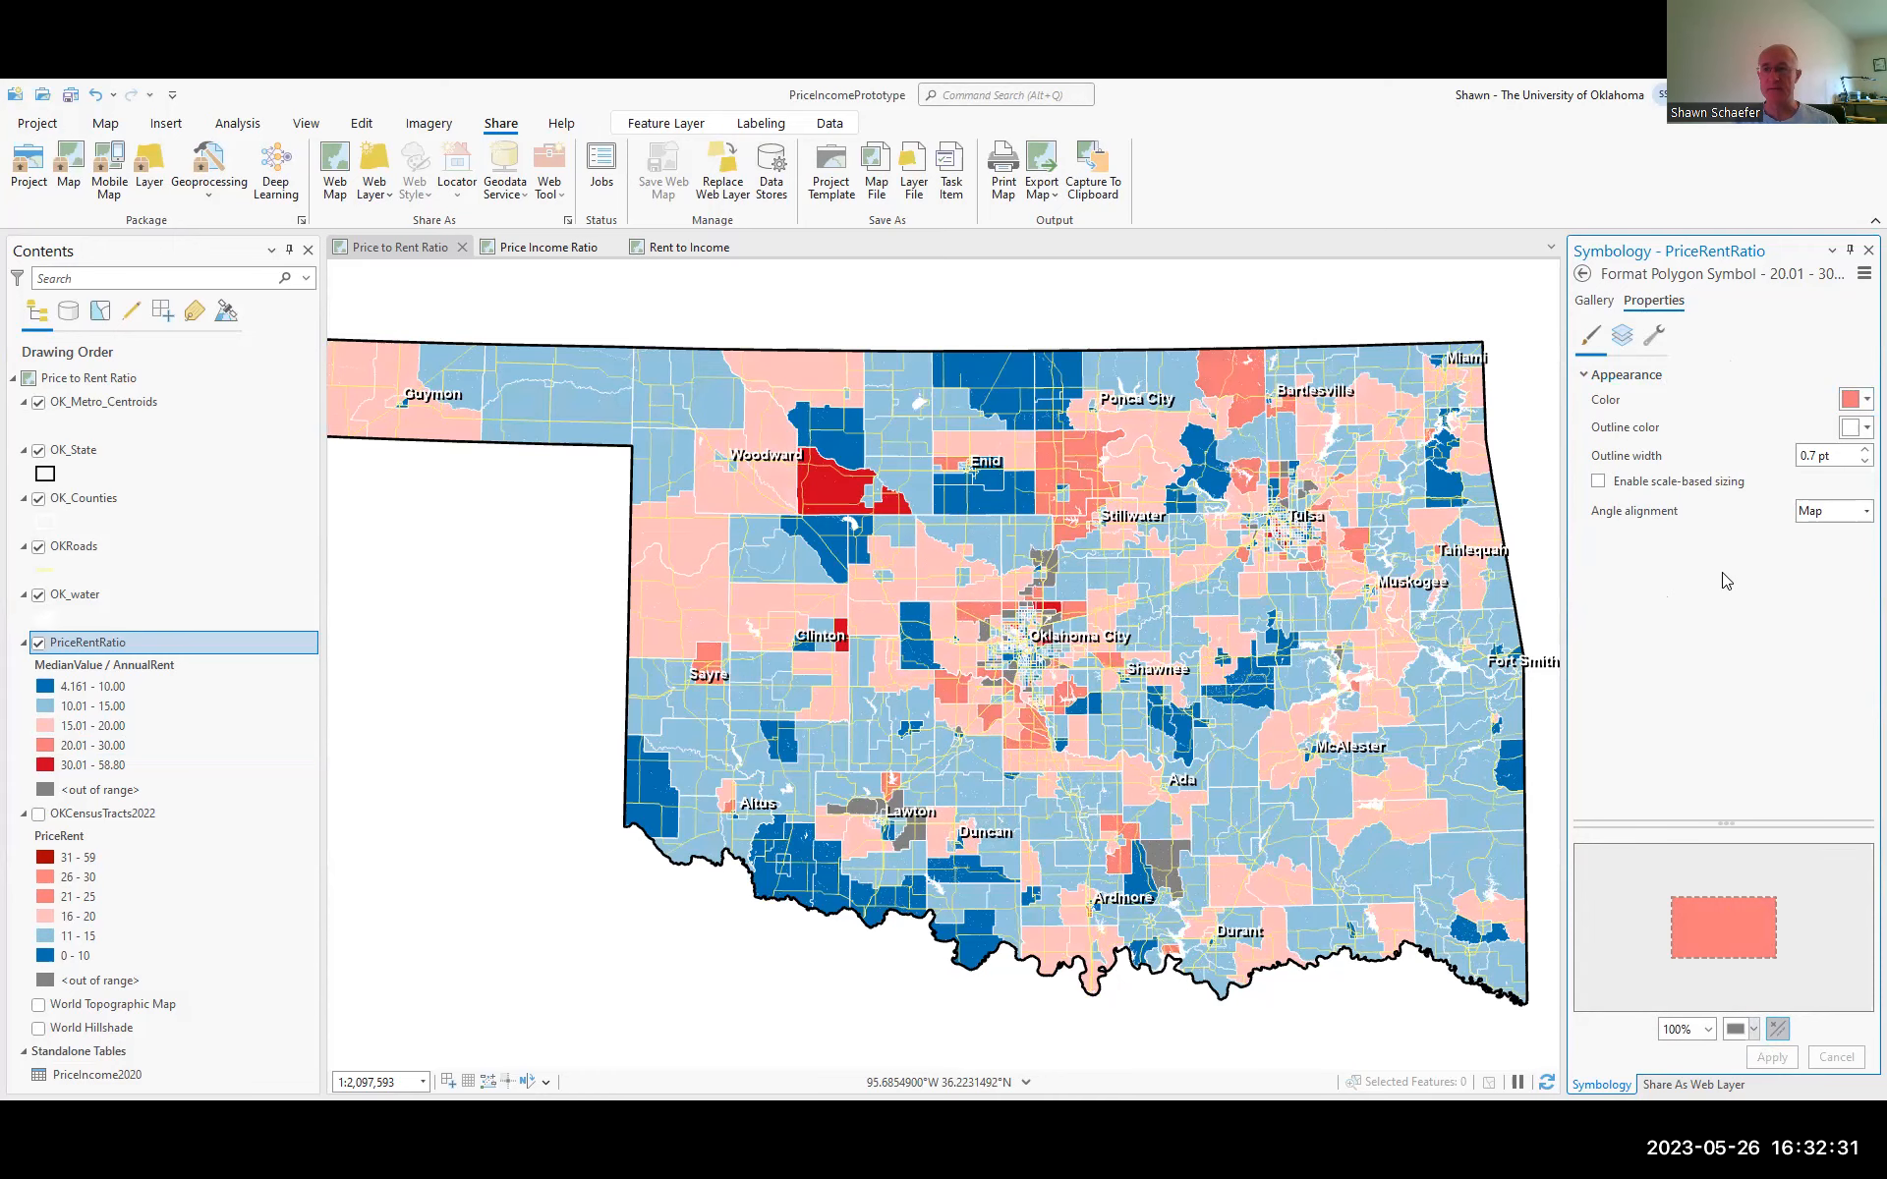
left_click(1583, 275)
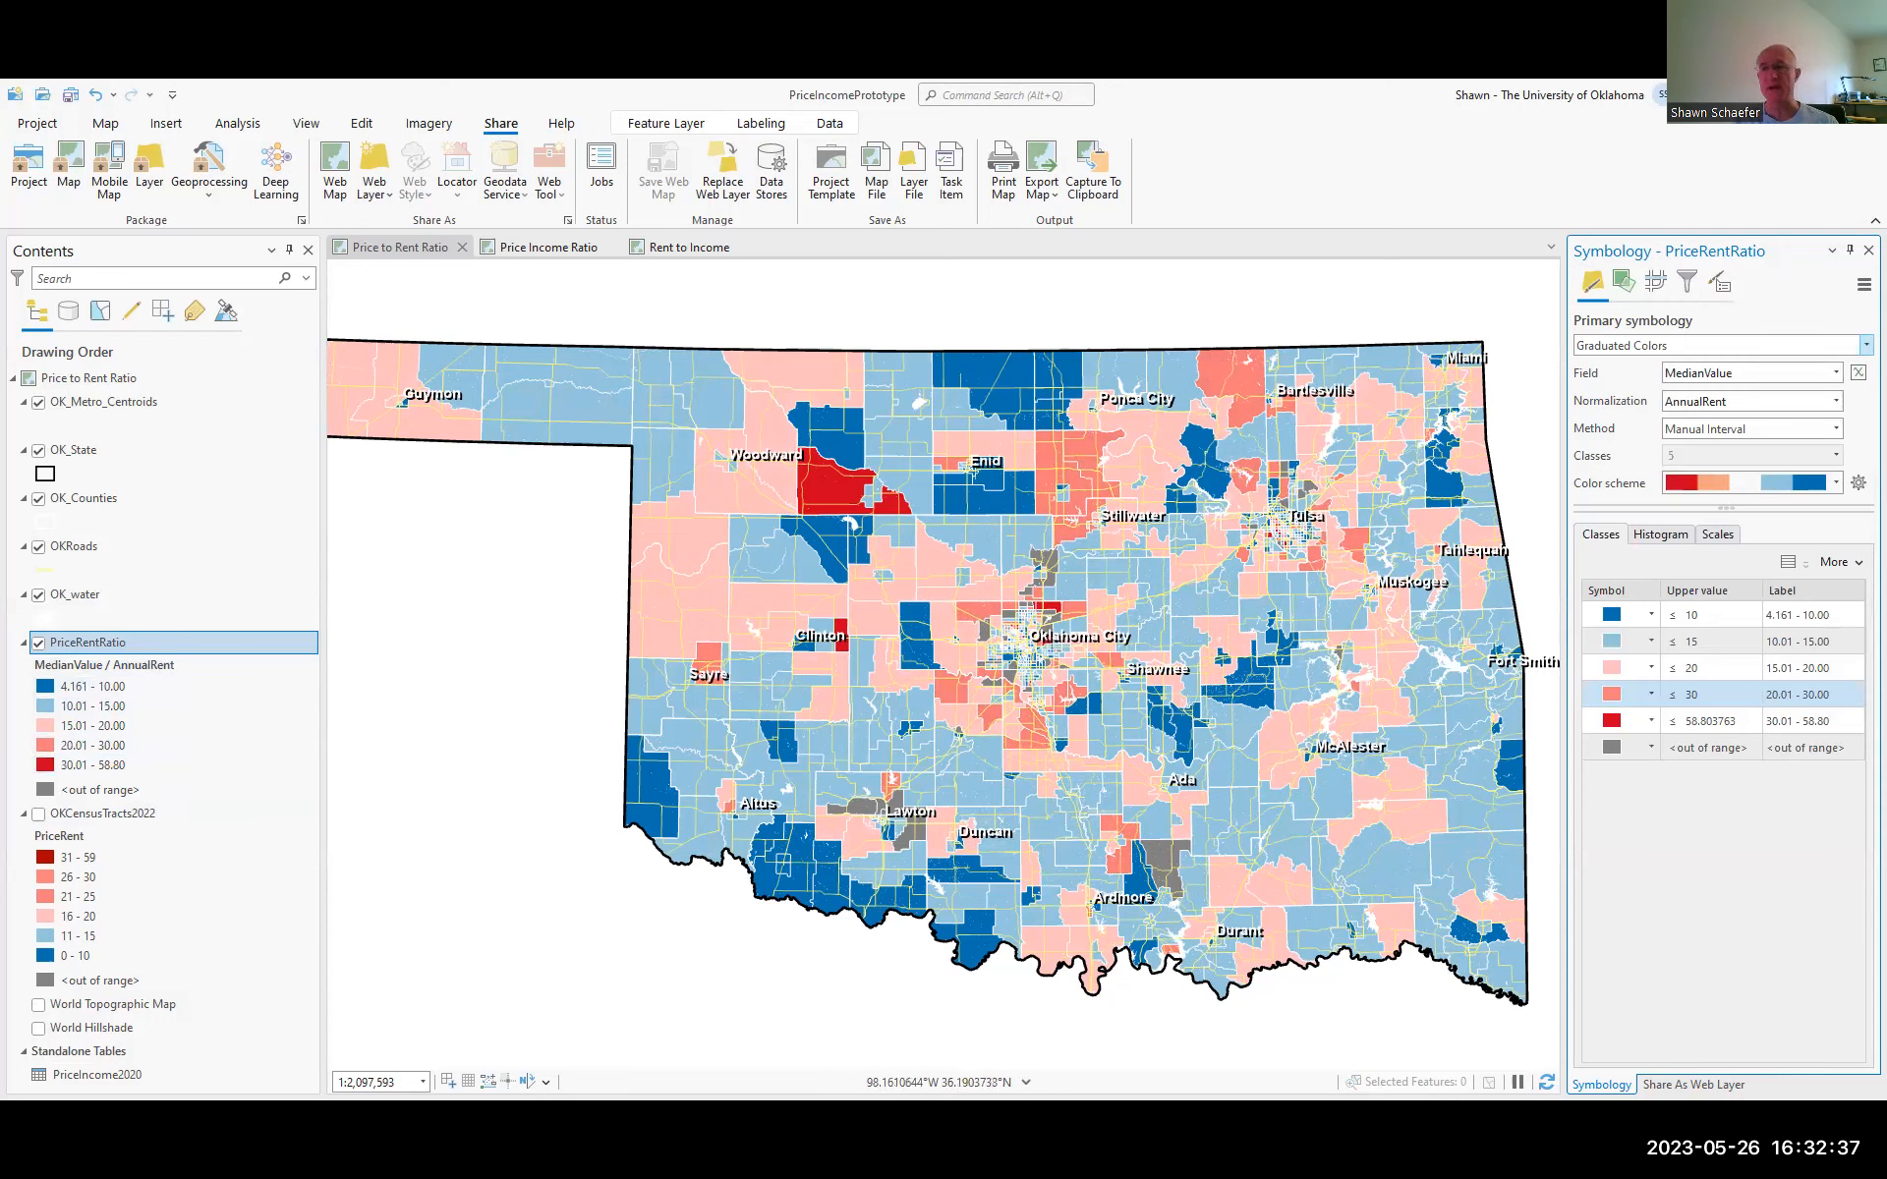
Round the PriceRentRatio class labels to 0 decimal places and close the symbology settings
left_click(1720, 283)
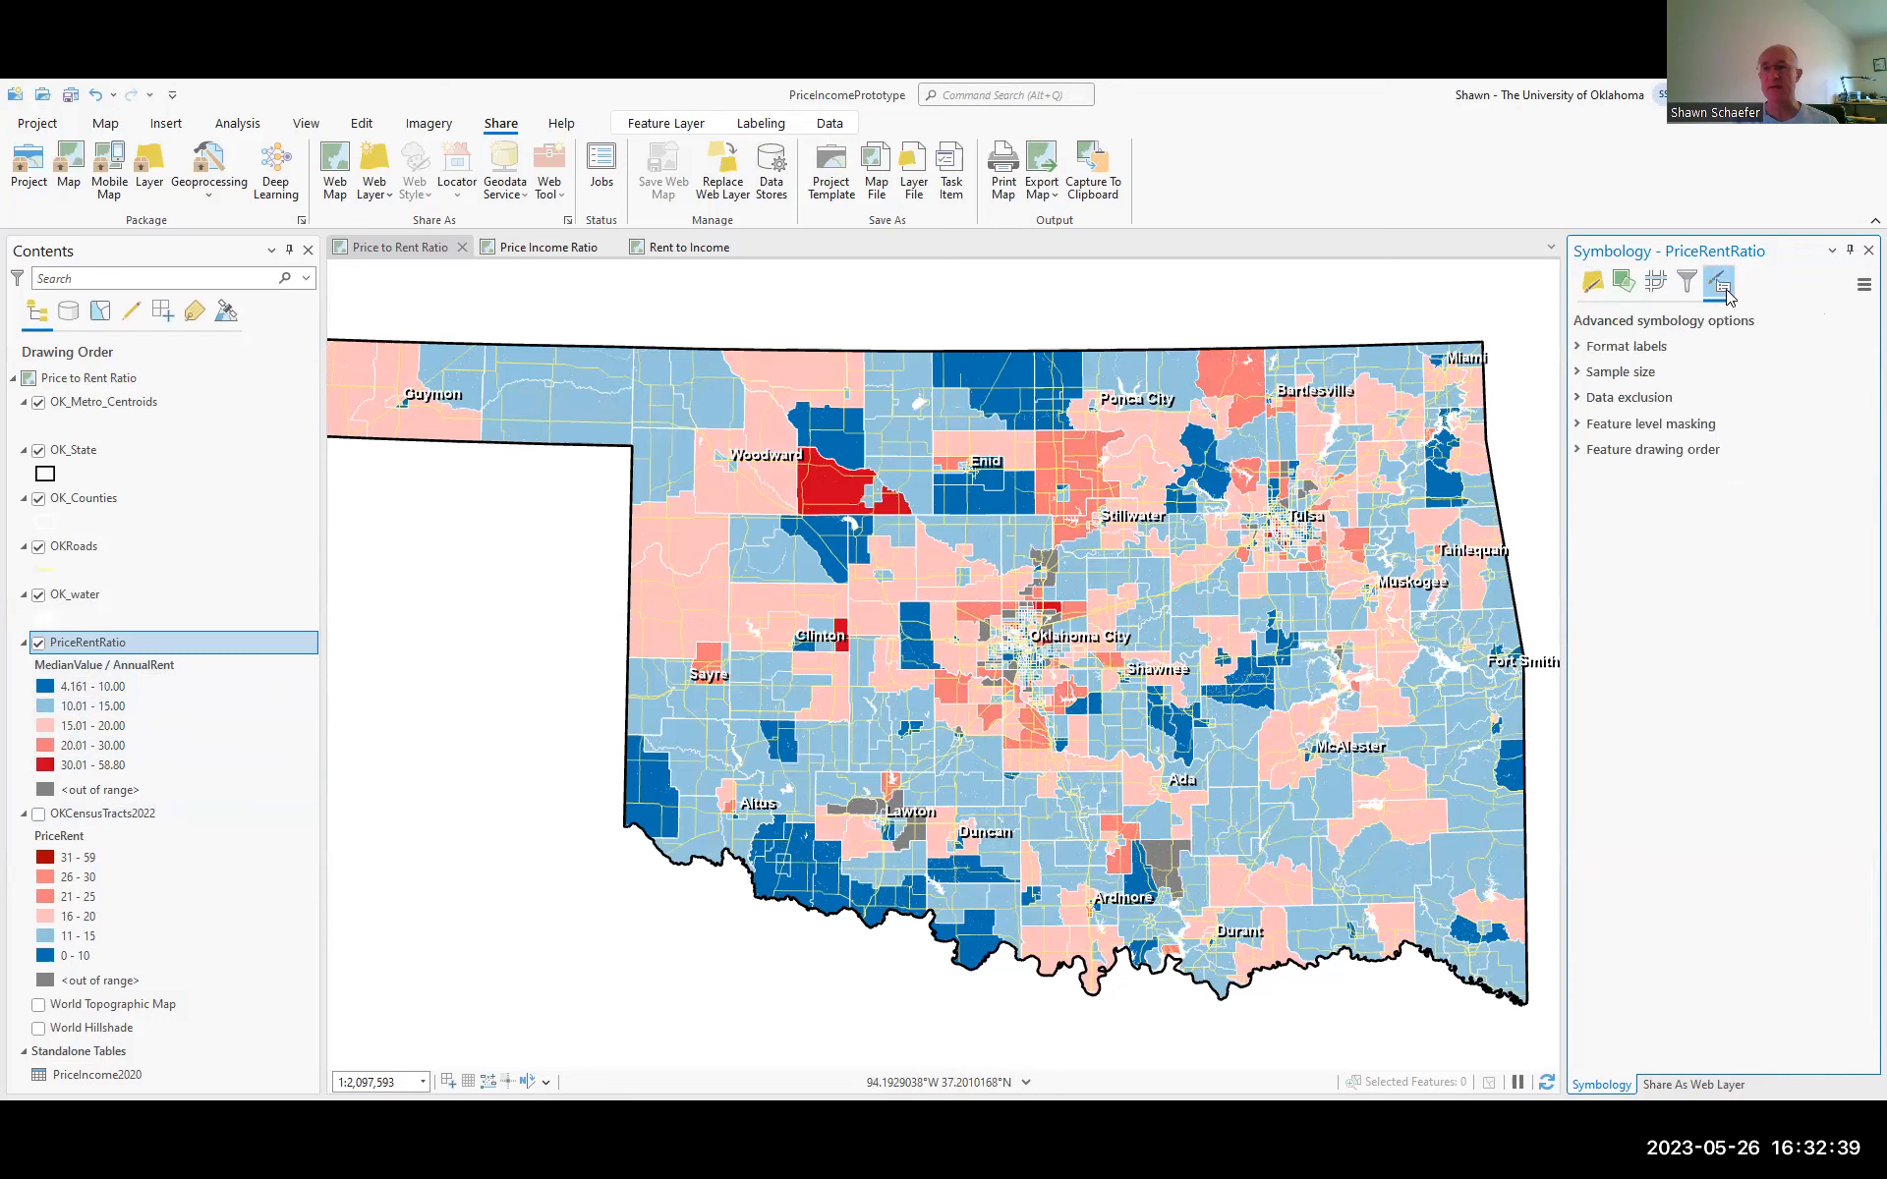
left_click(1665, 348)
left_click(1742, 454)
left_click(1648, 427)
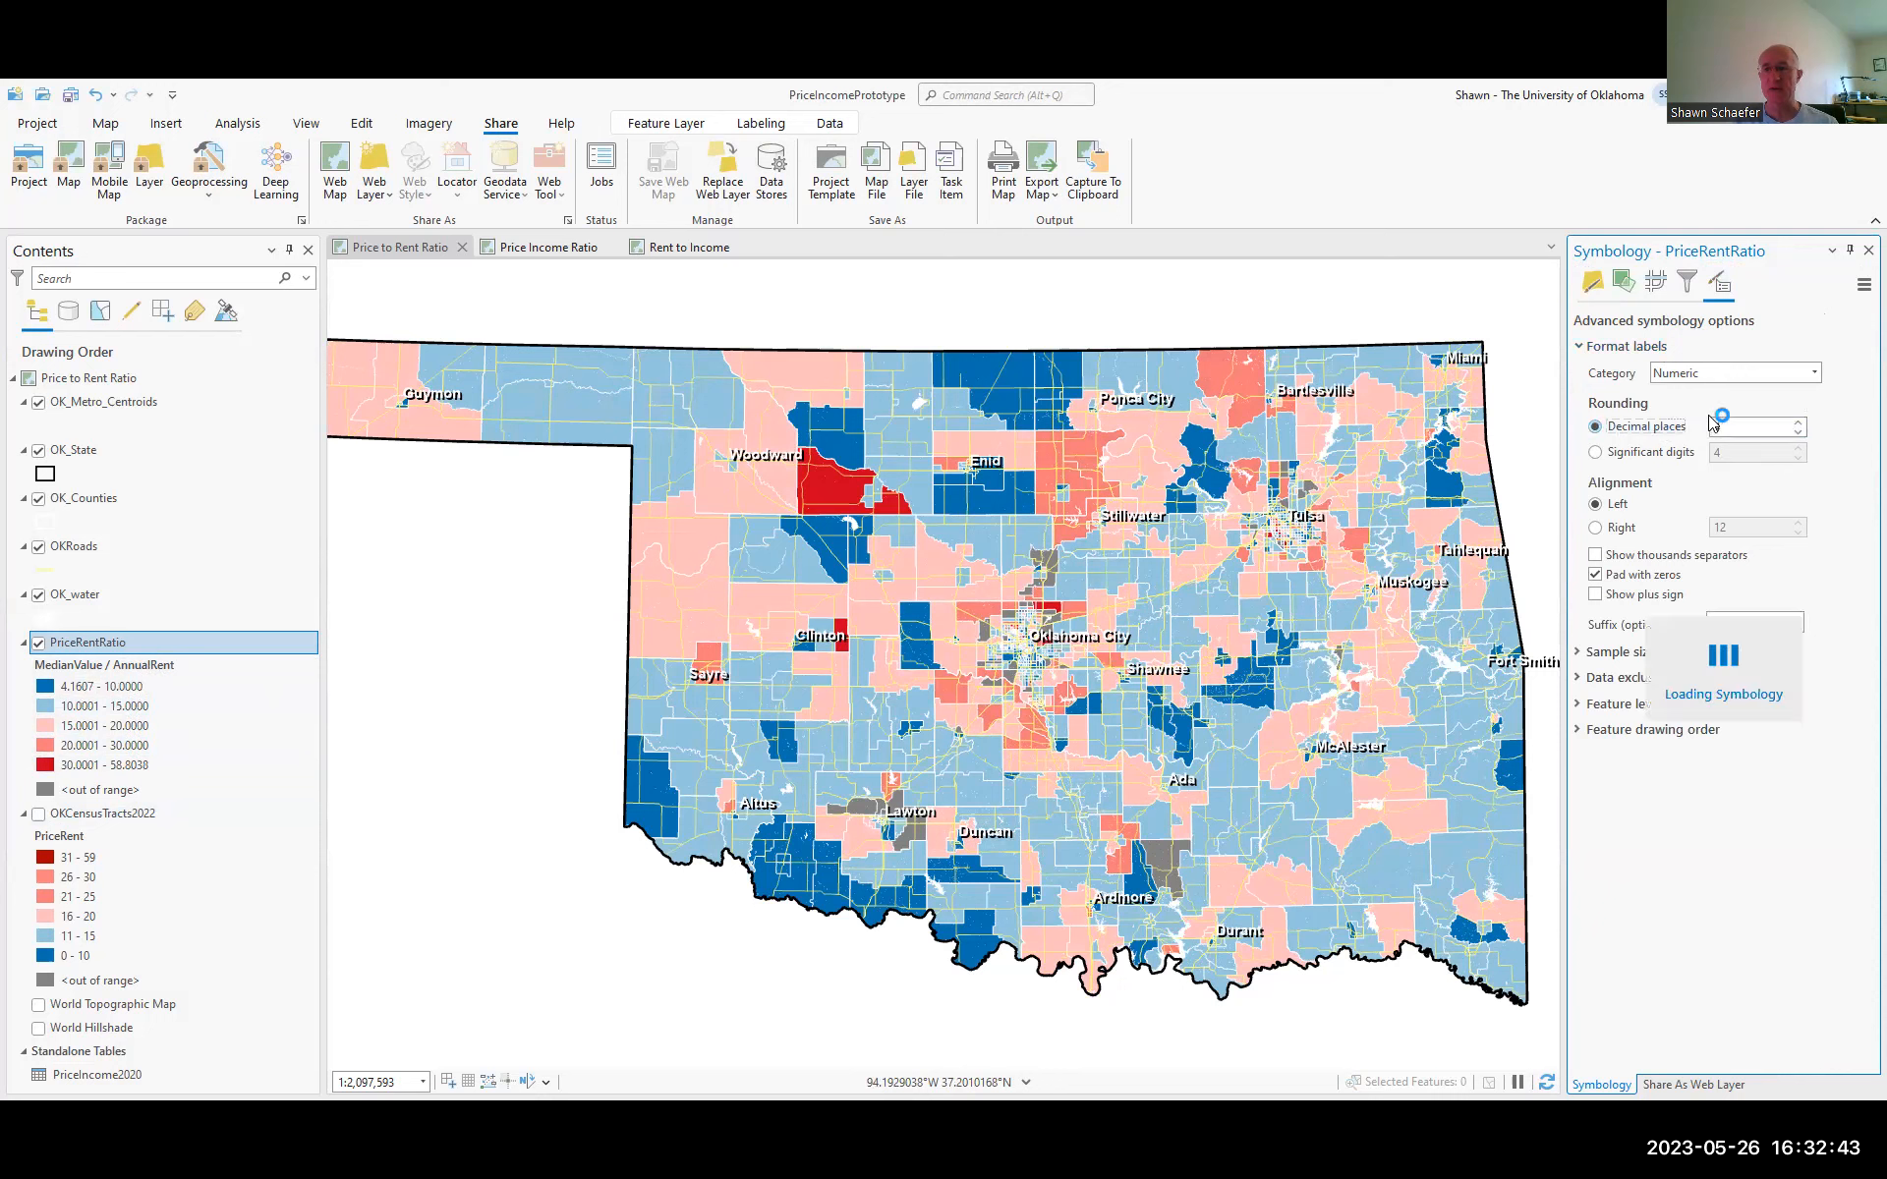
left_click(1730, 426)
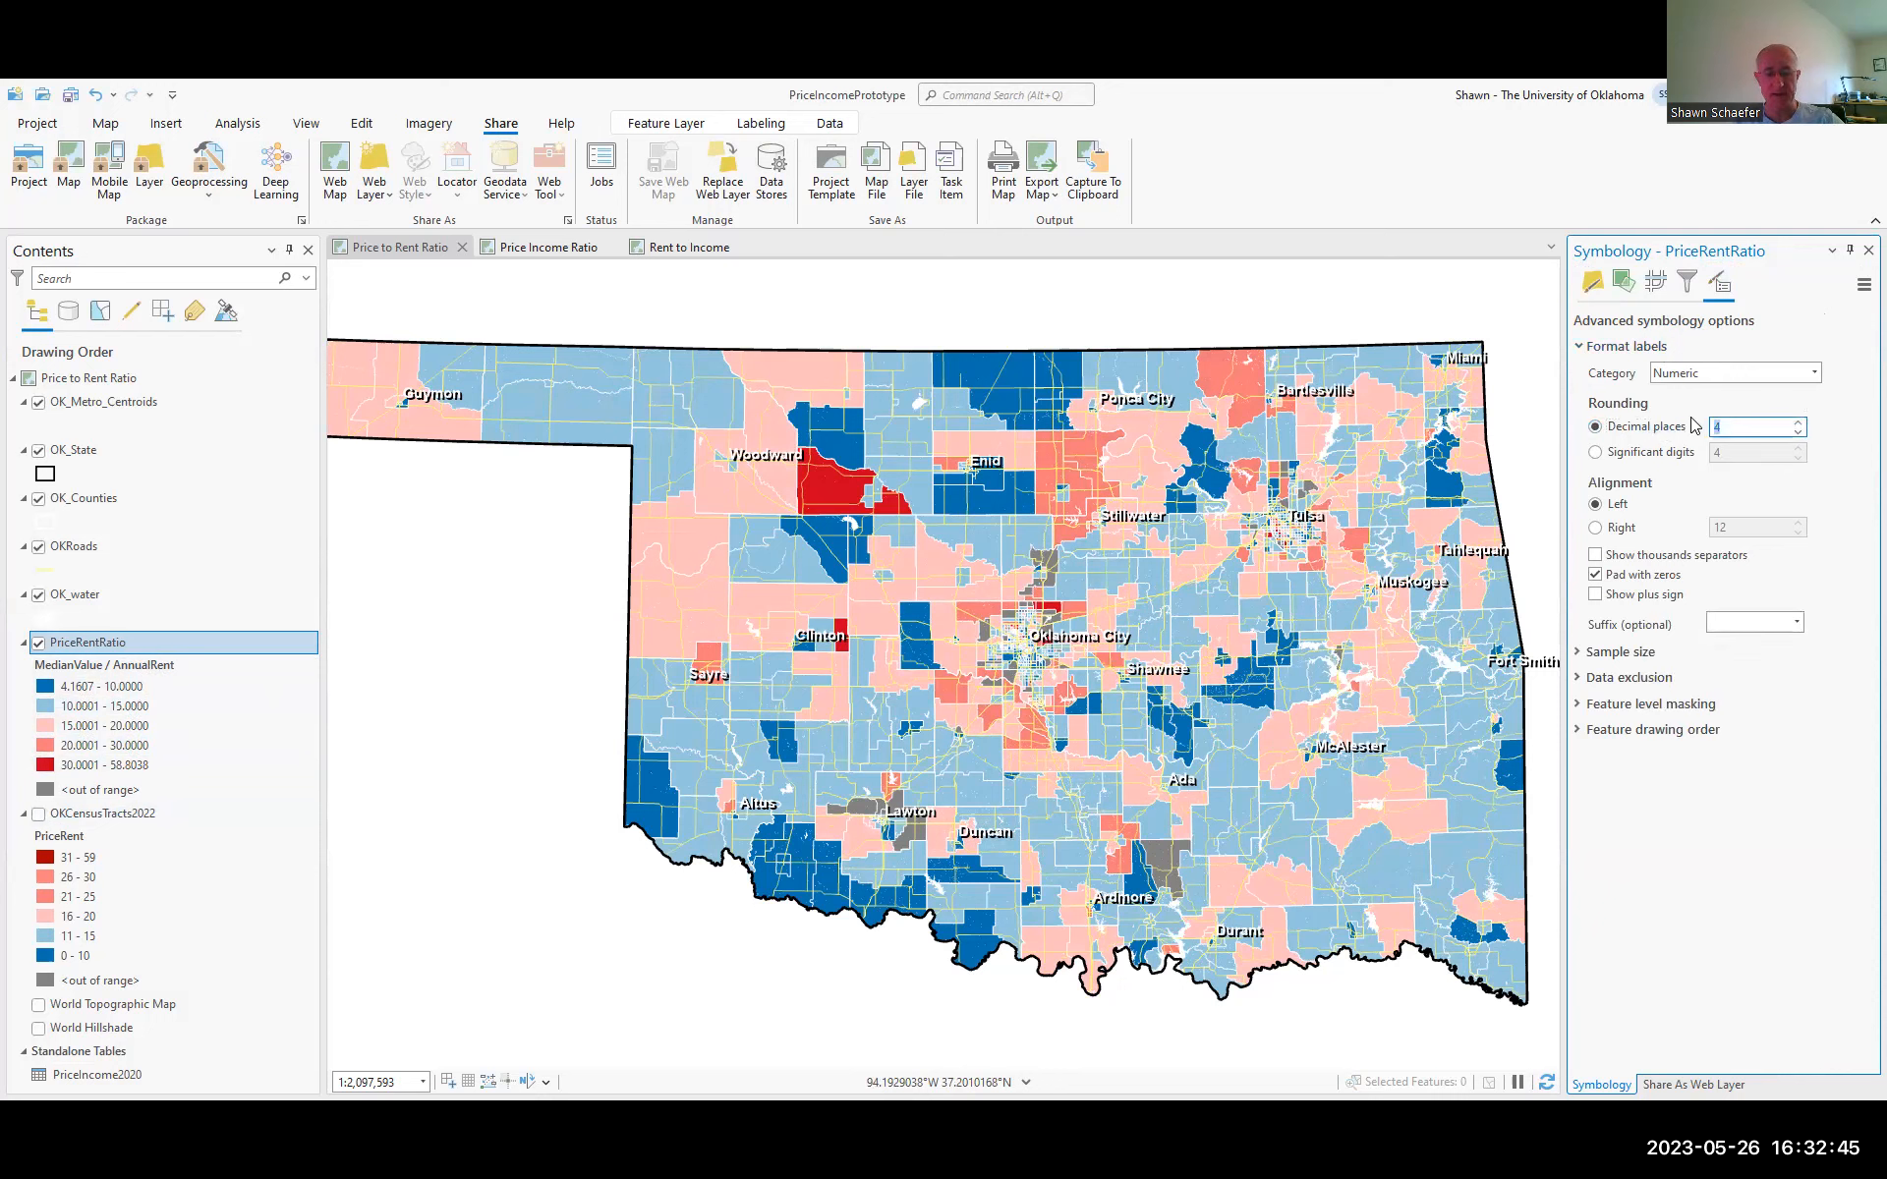
type("0")
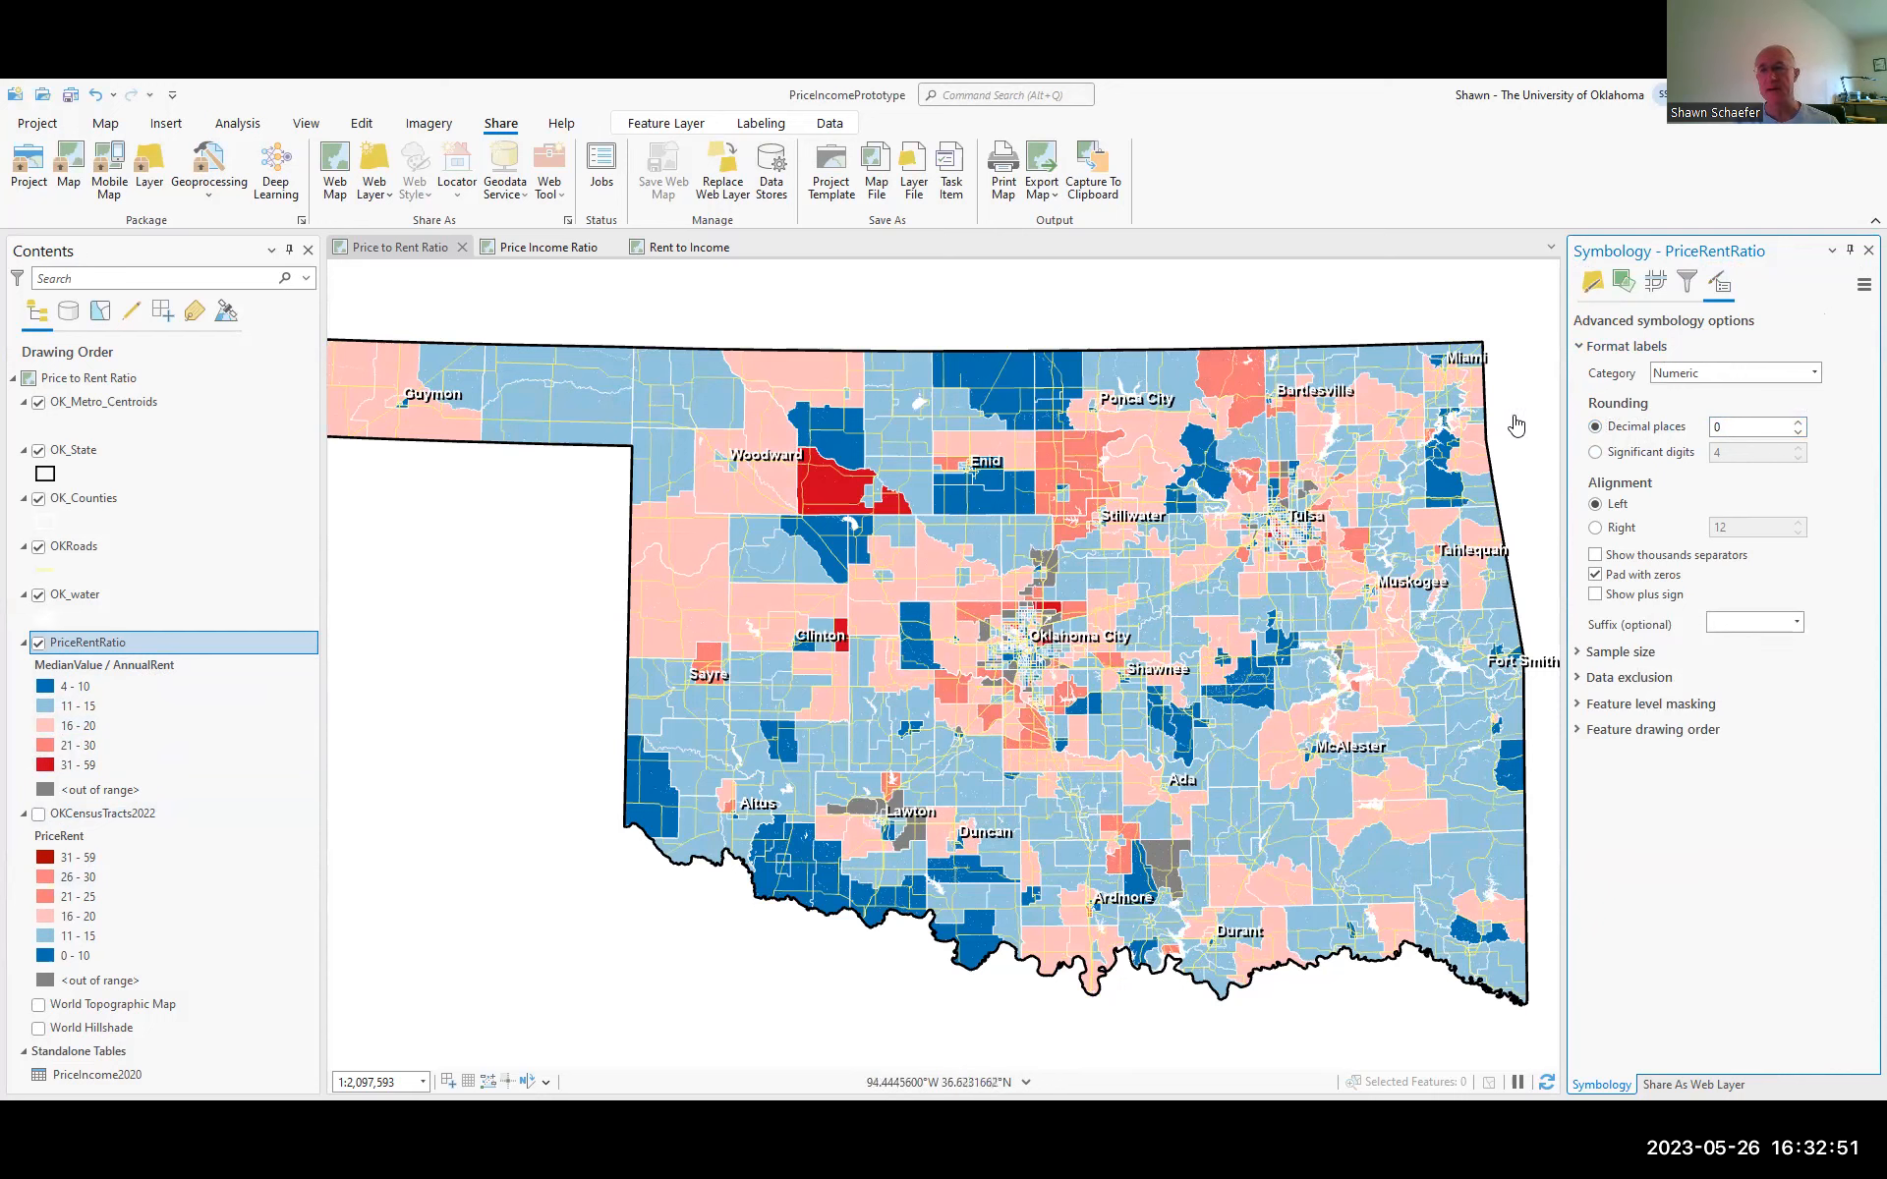
left_click(1868, 250)
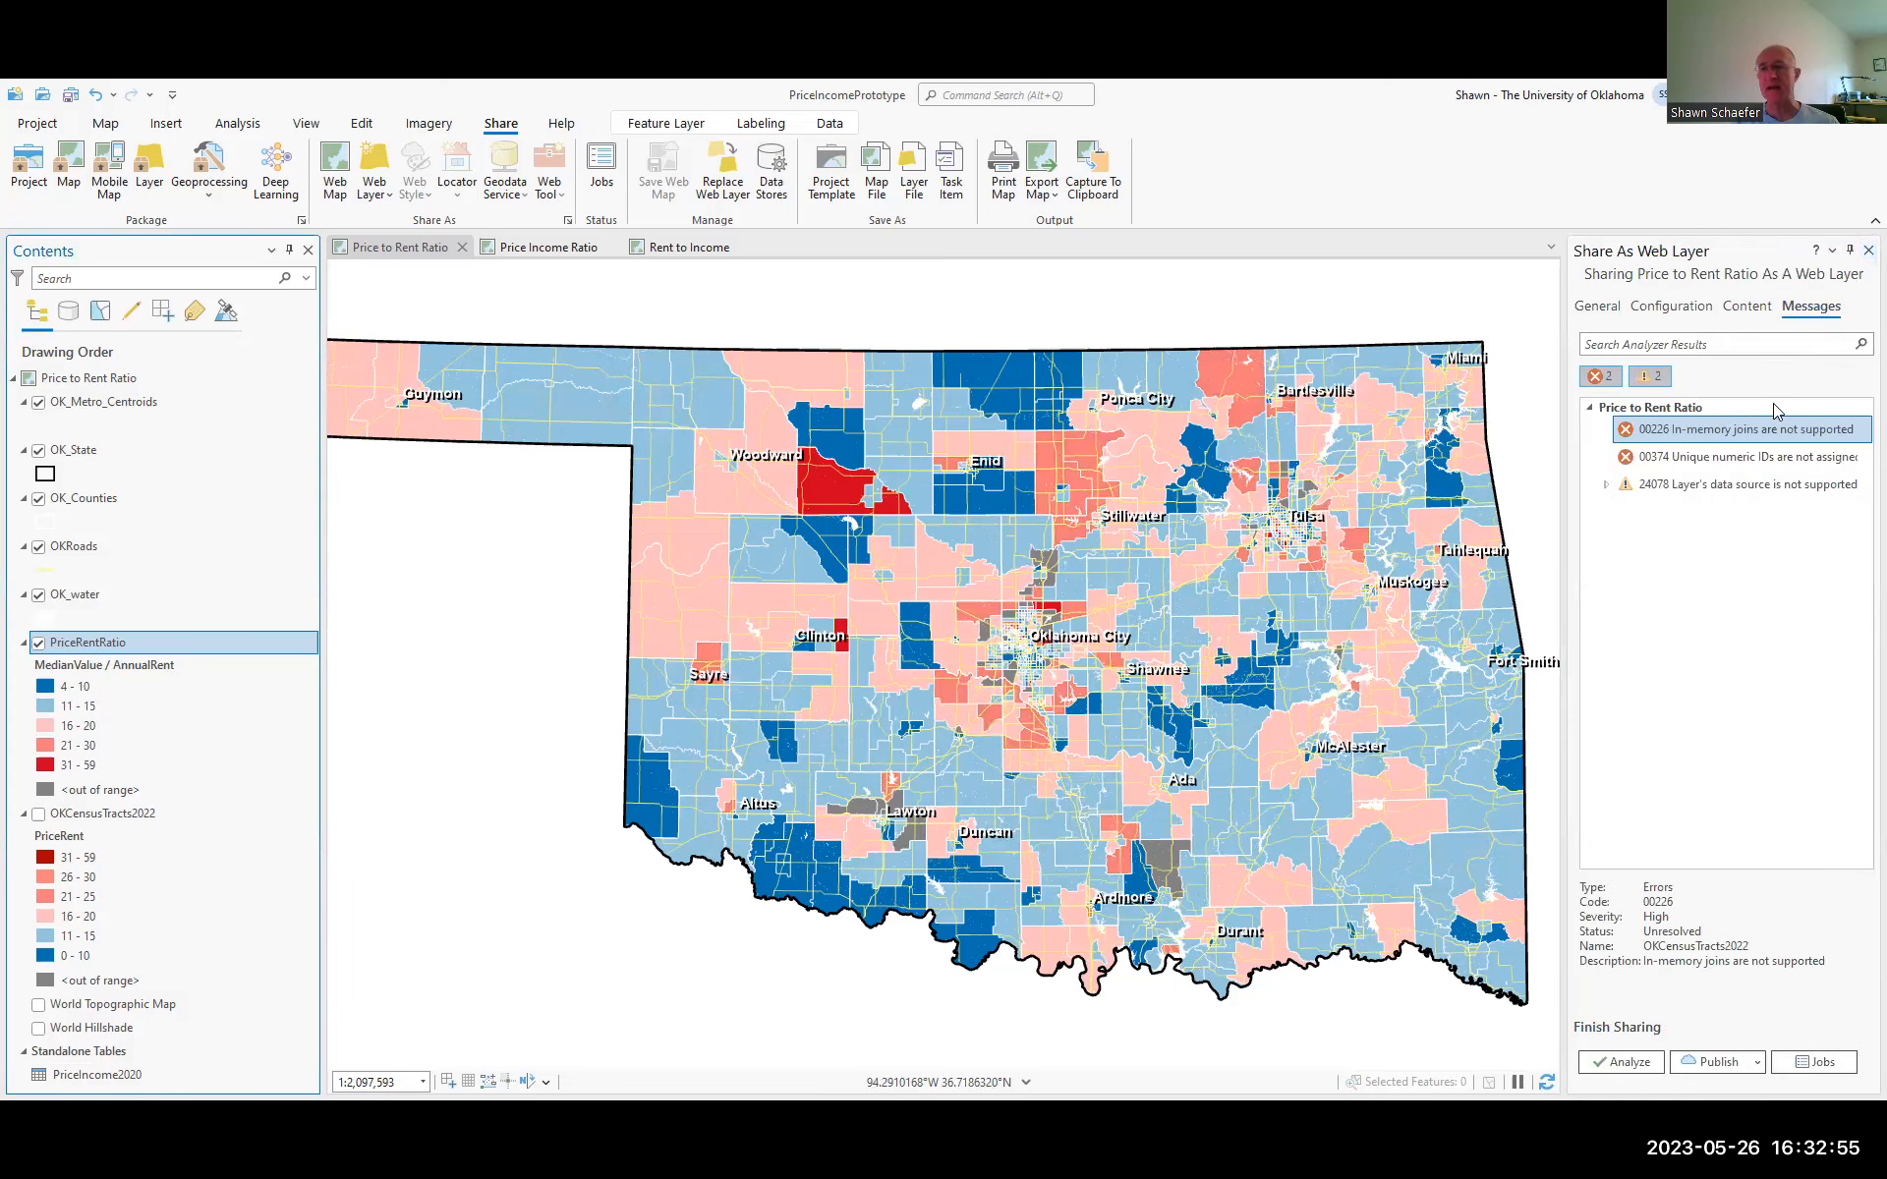
Open the map properties from the 00374 unique numeric IDs error and allow assignment of unique numeric IDs for sharing web layers
left_click(1759, 466)
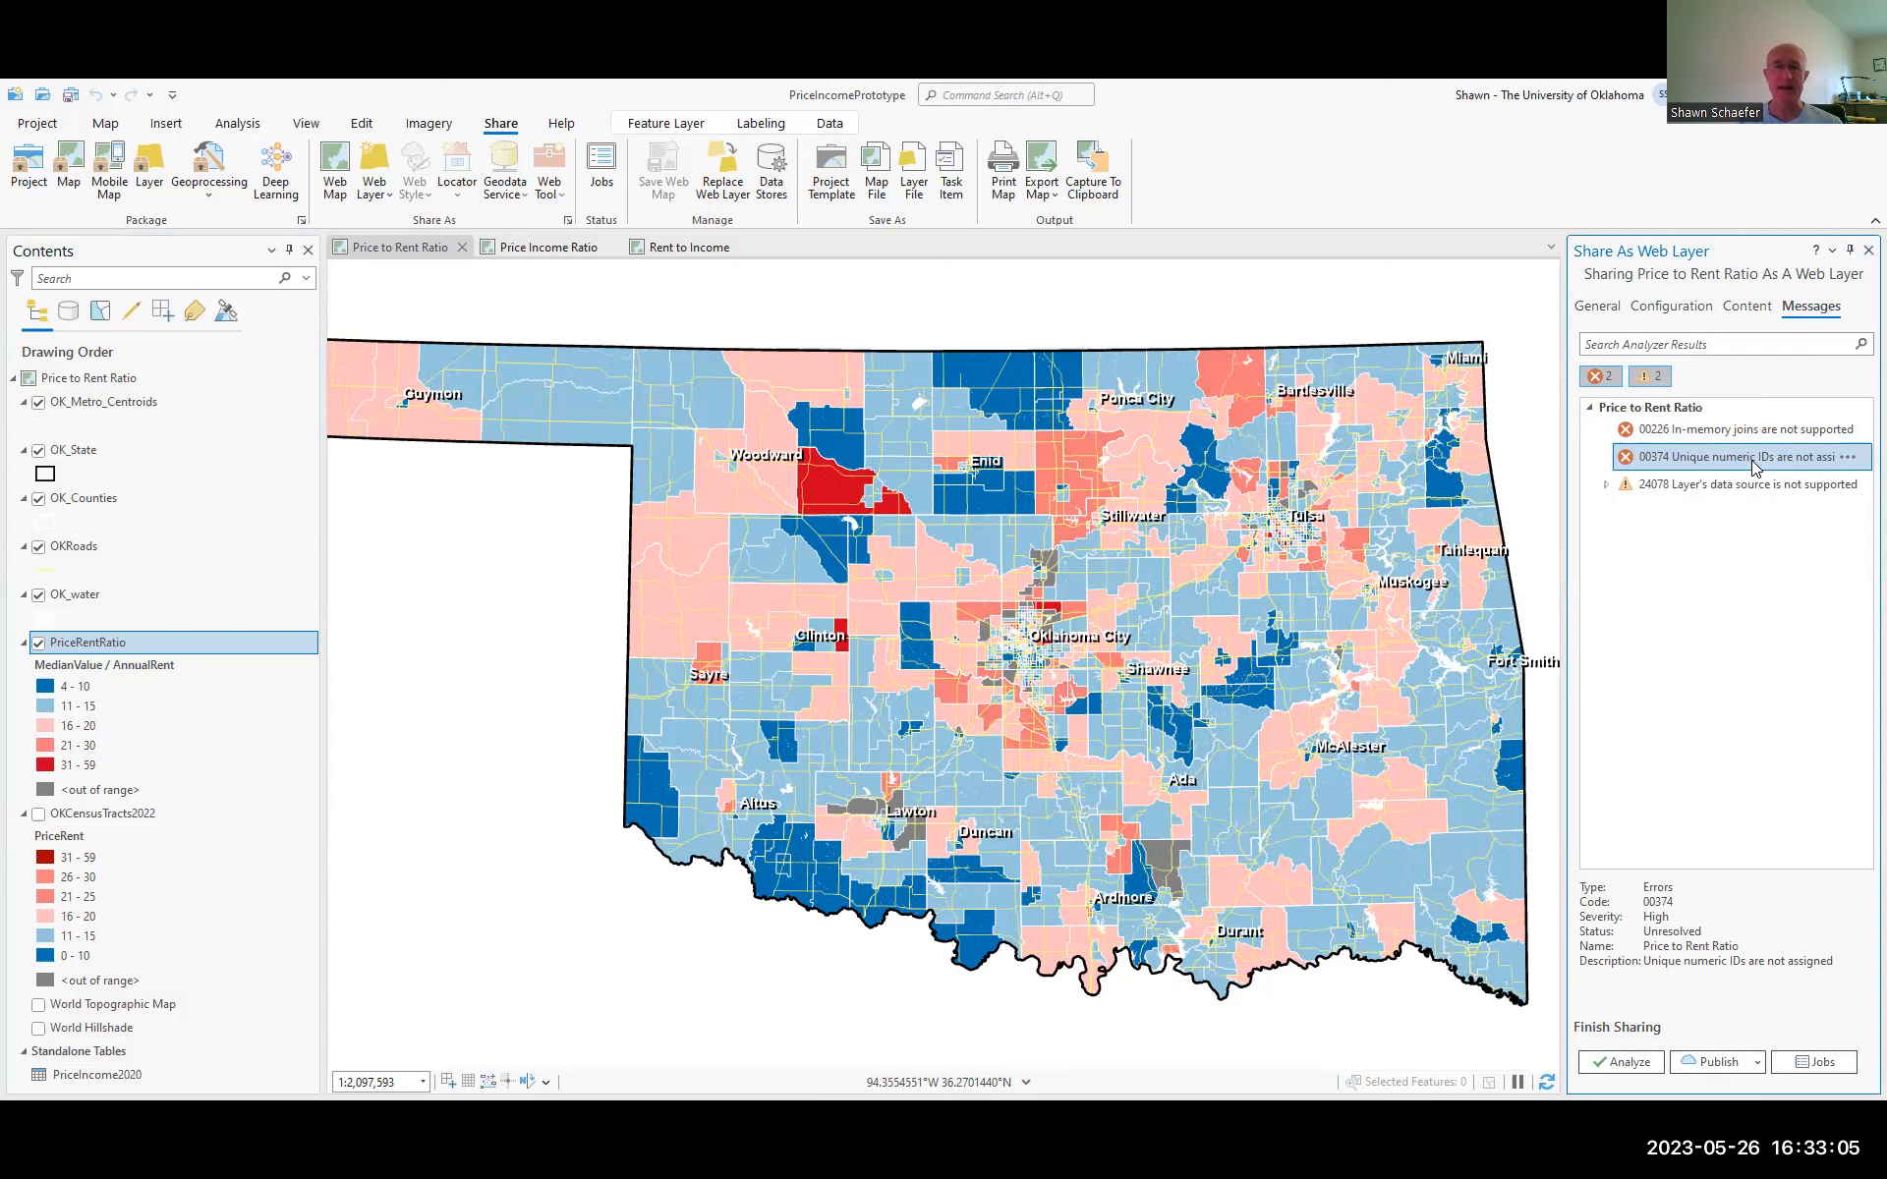
double_click(1756, 467)
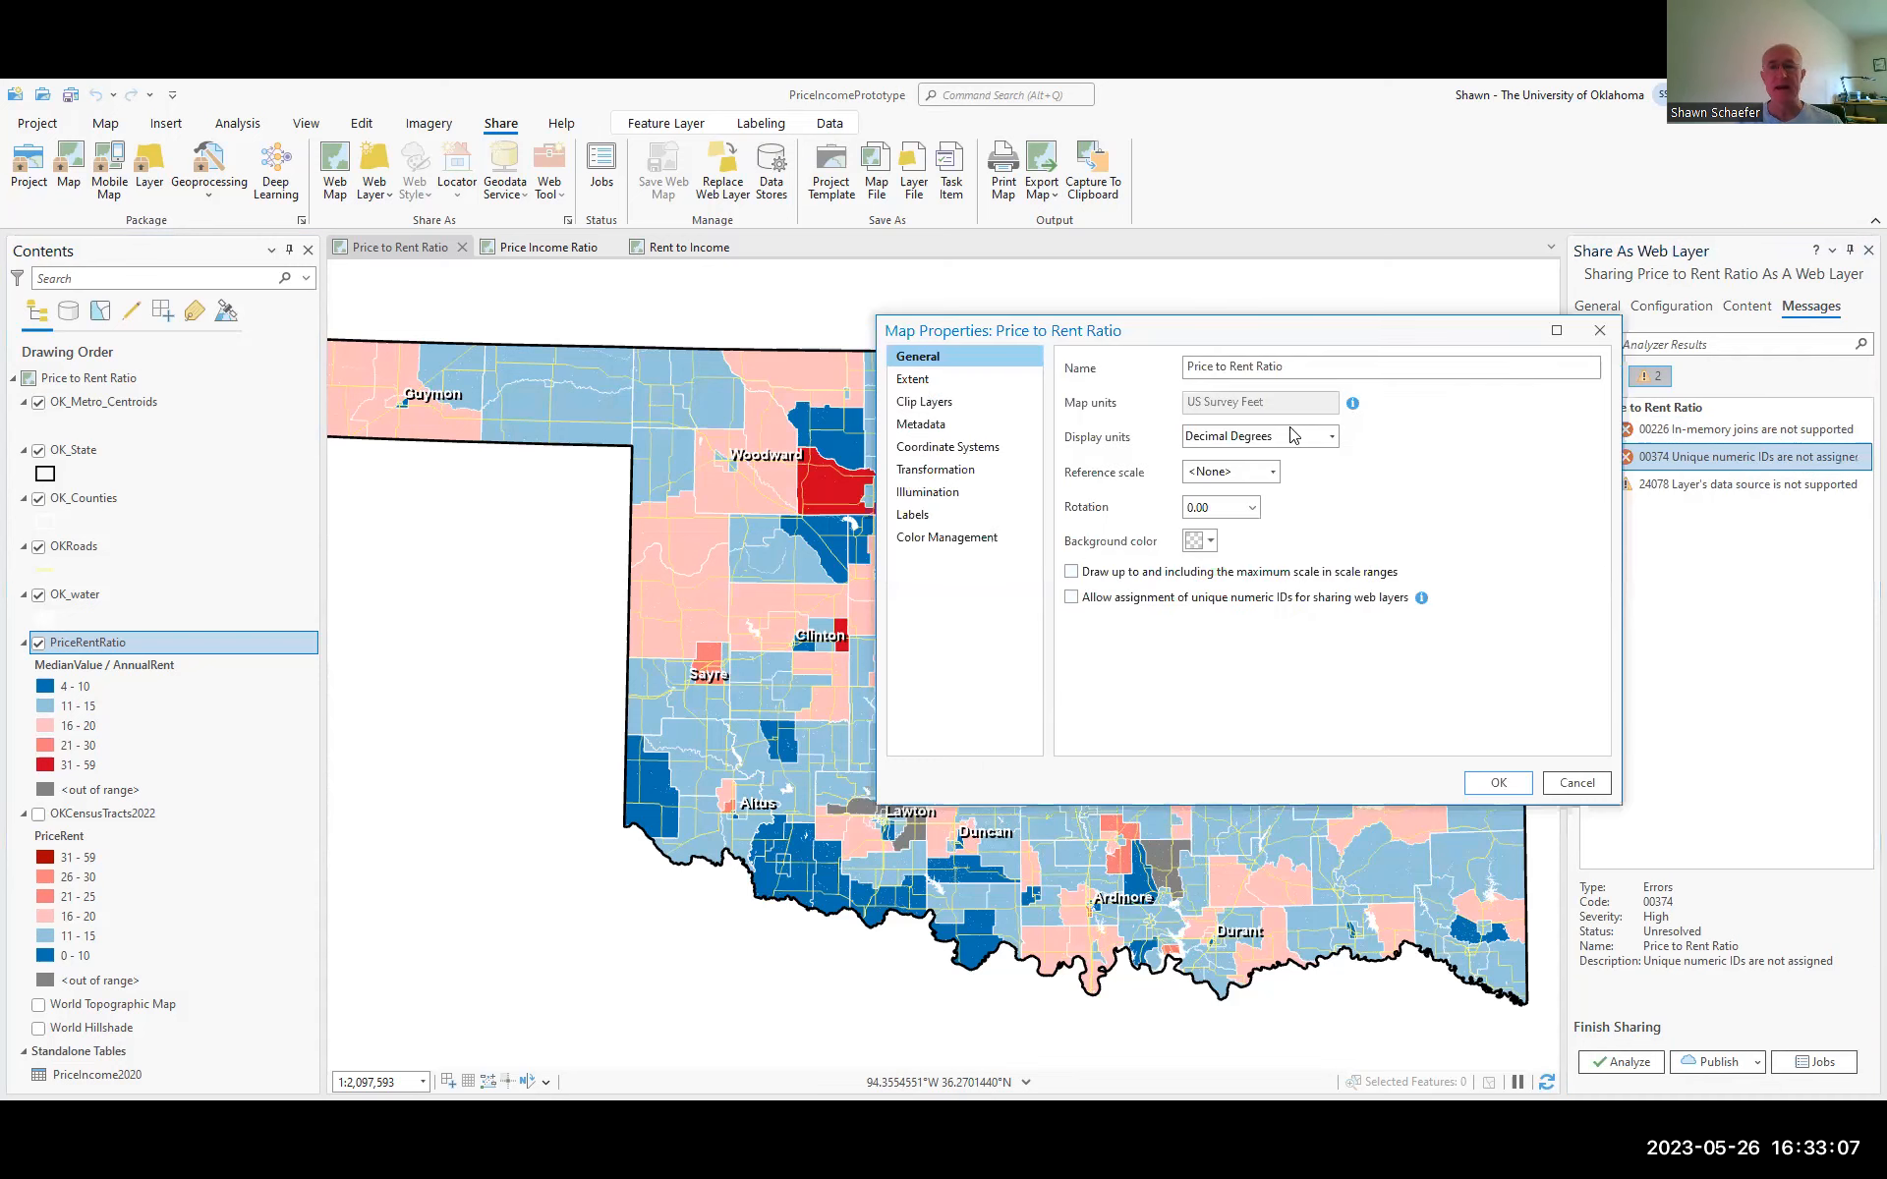
left_click_drag(1240, 339, 816, 311)
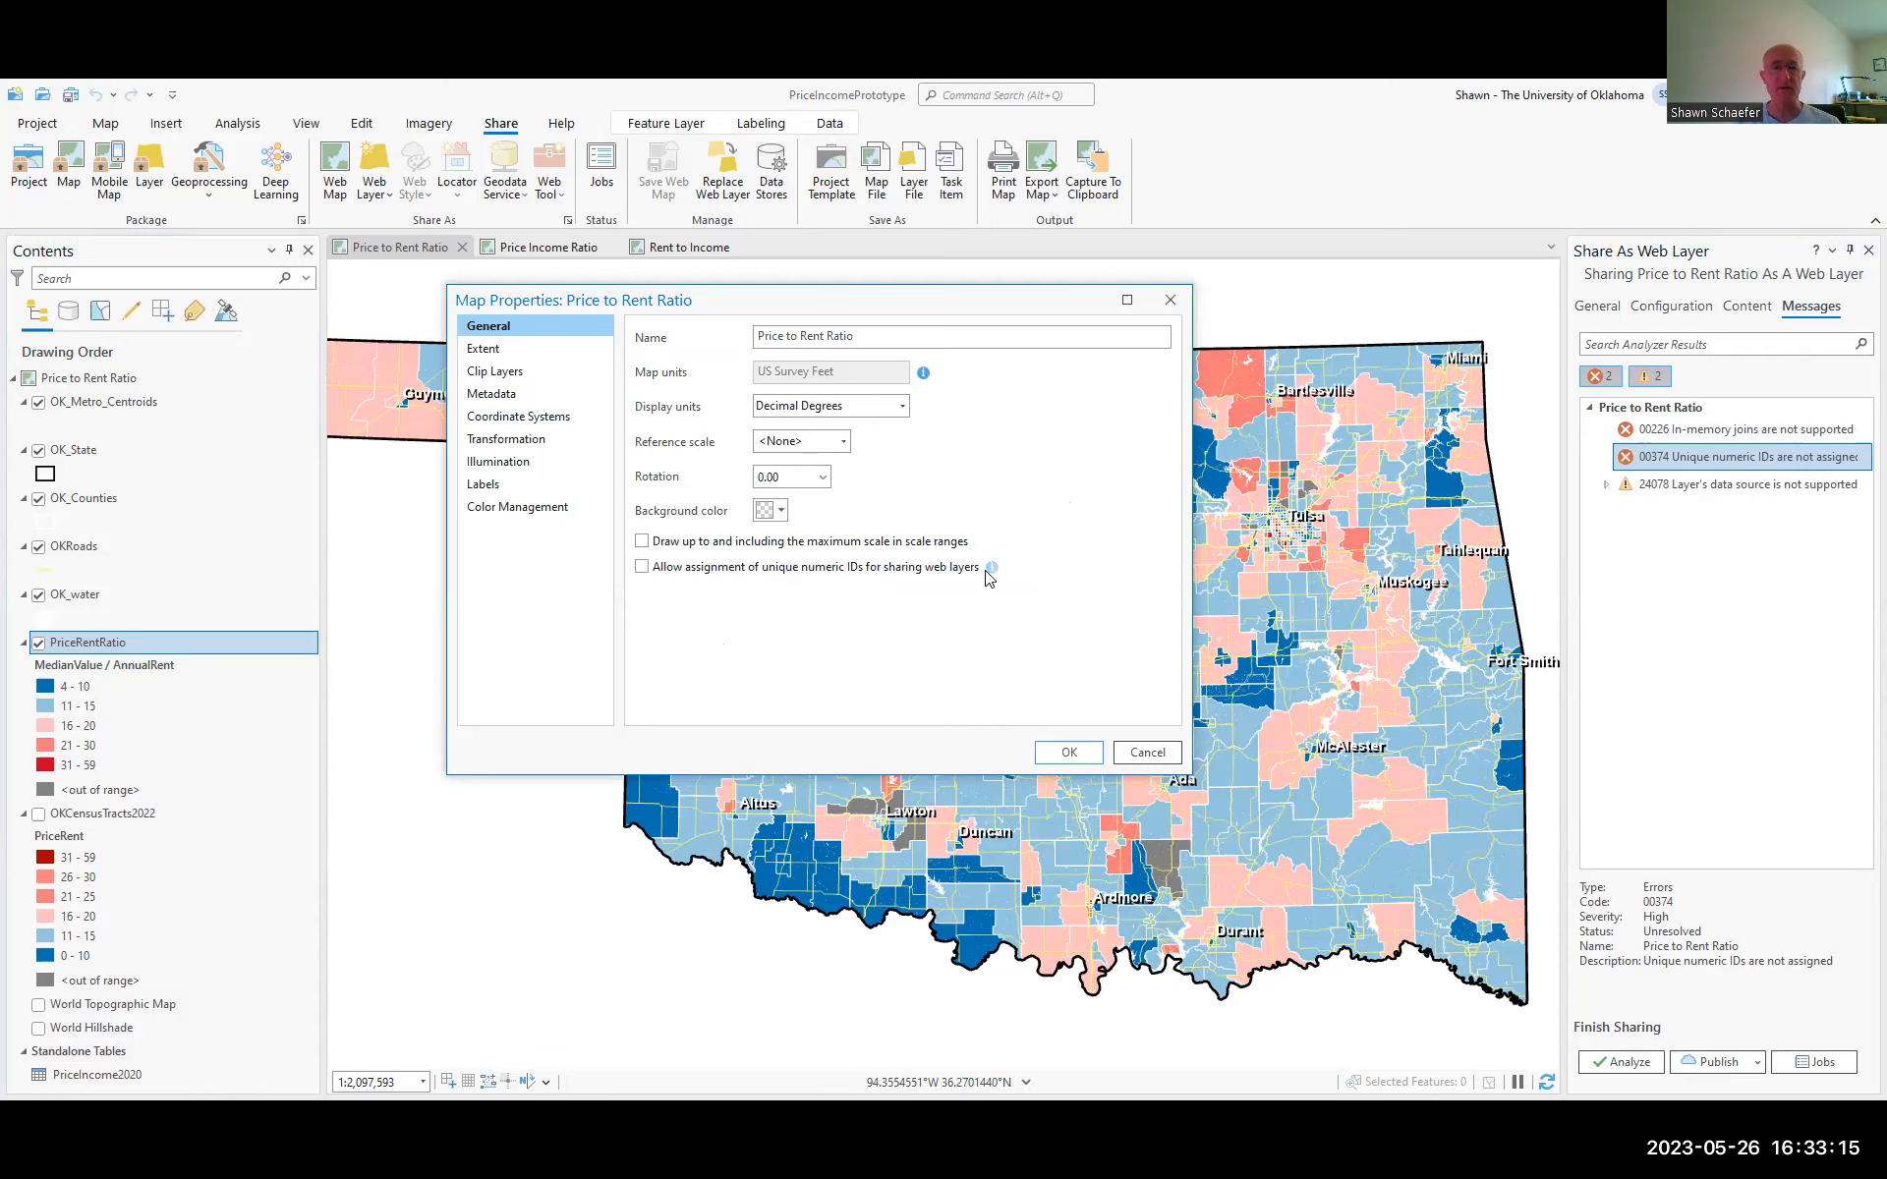
mouse_move(993, 570)
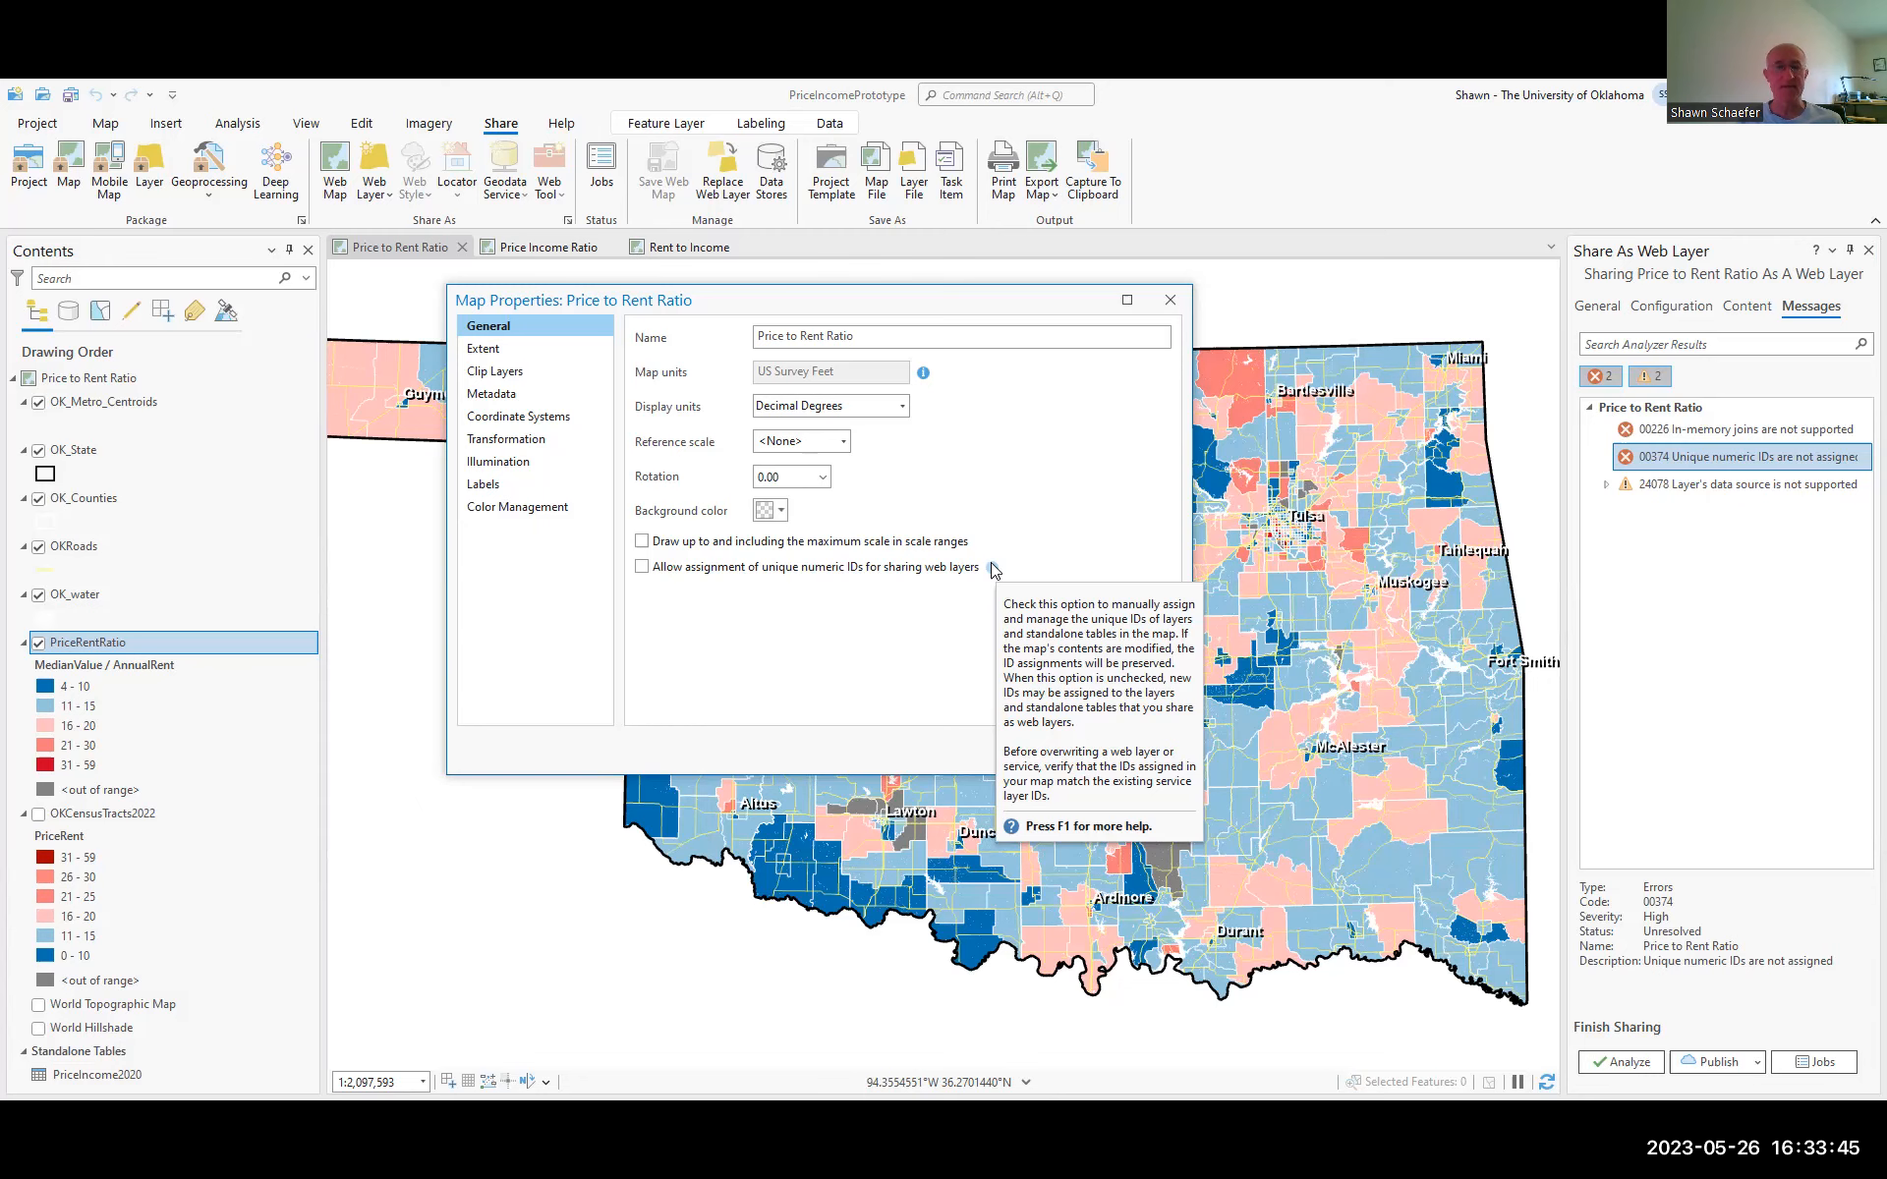
left_click(642, 568)
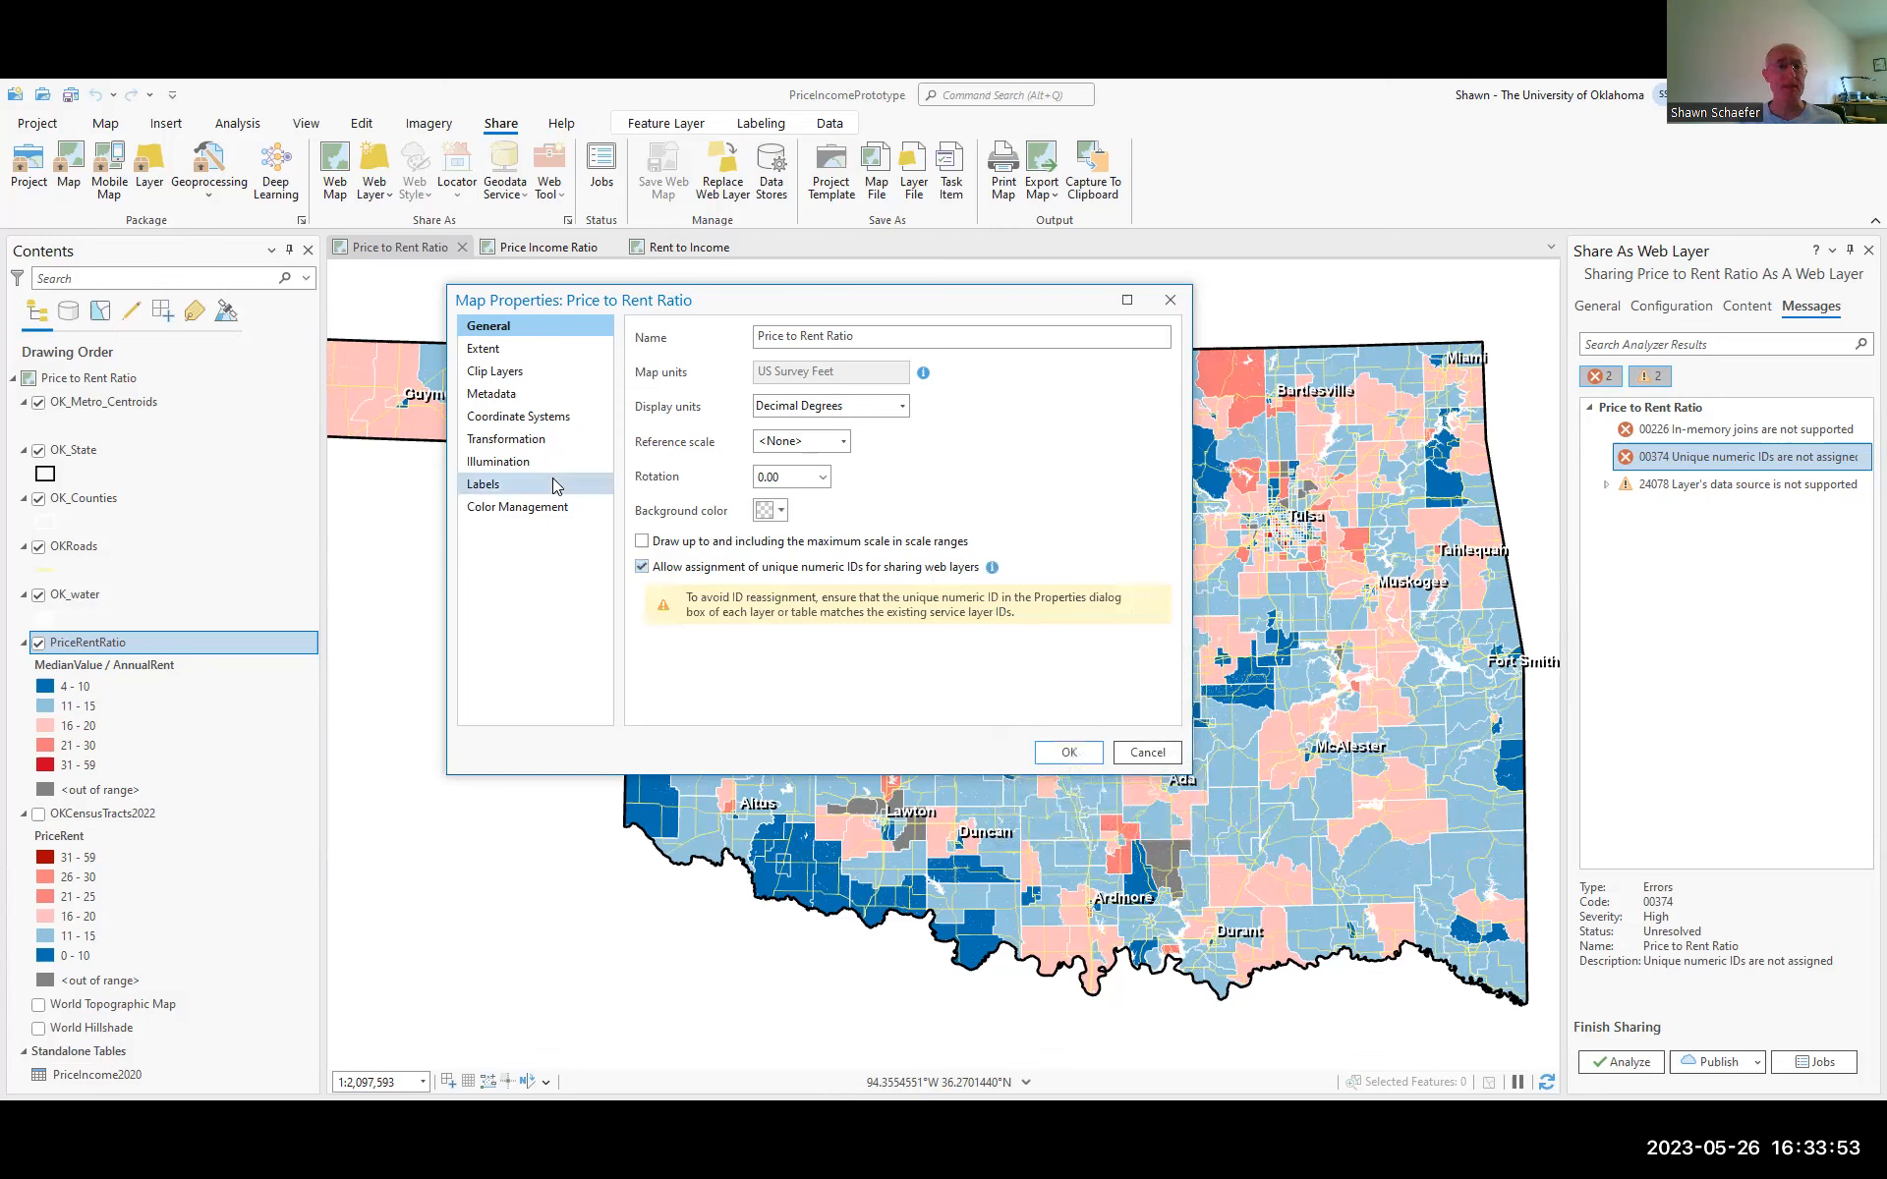
Set the map's coordinate system to WGS 1984 Web Mercator (auxiliary sphere) and apply the map properties
left_click(573, 420)
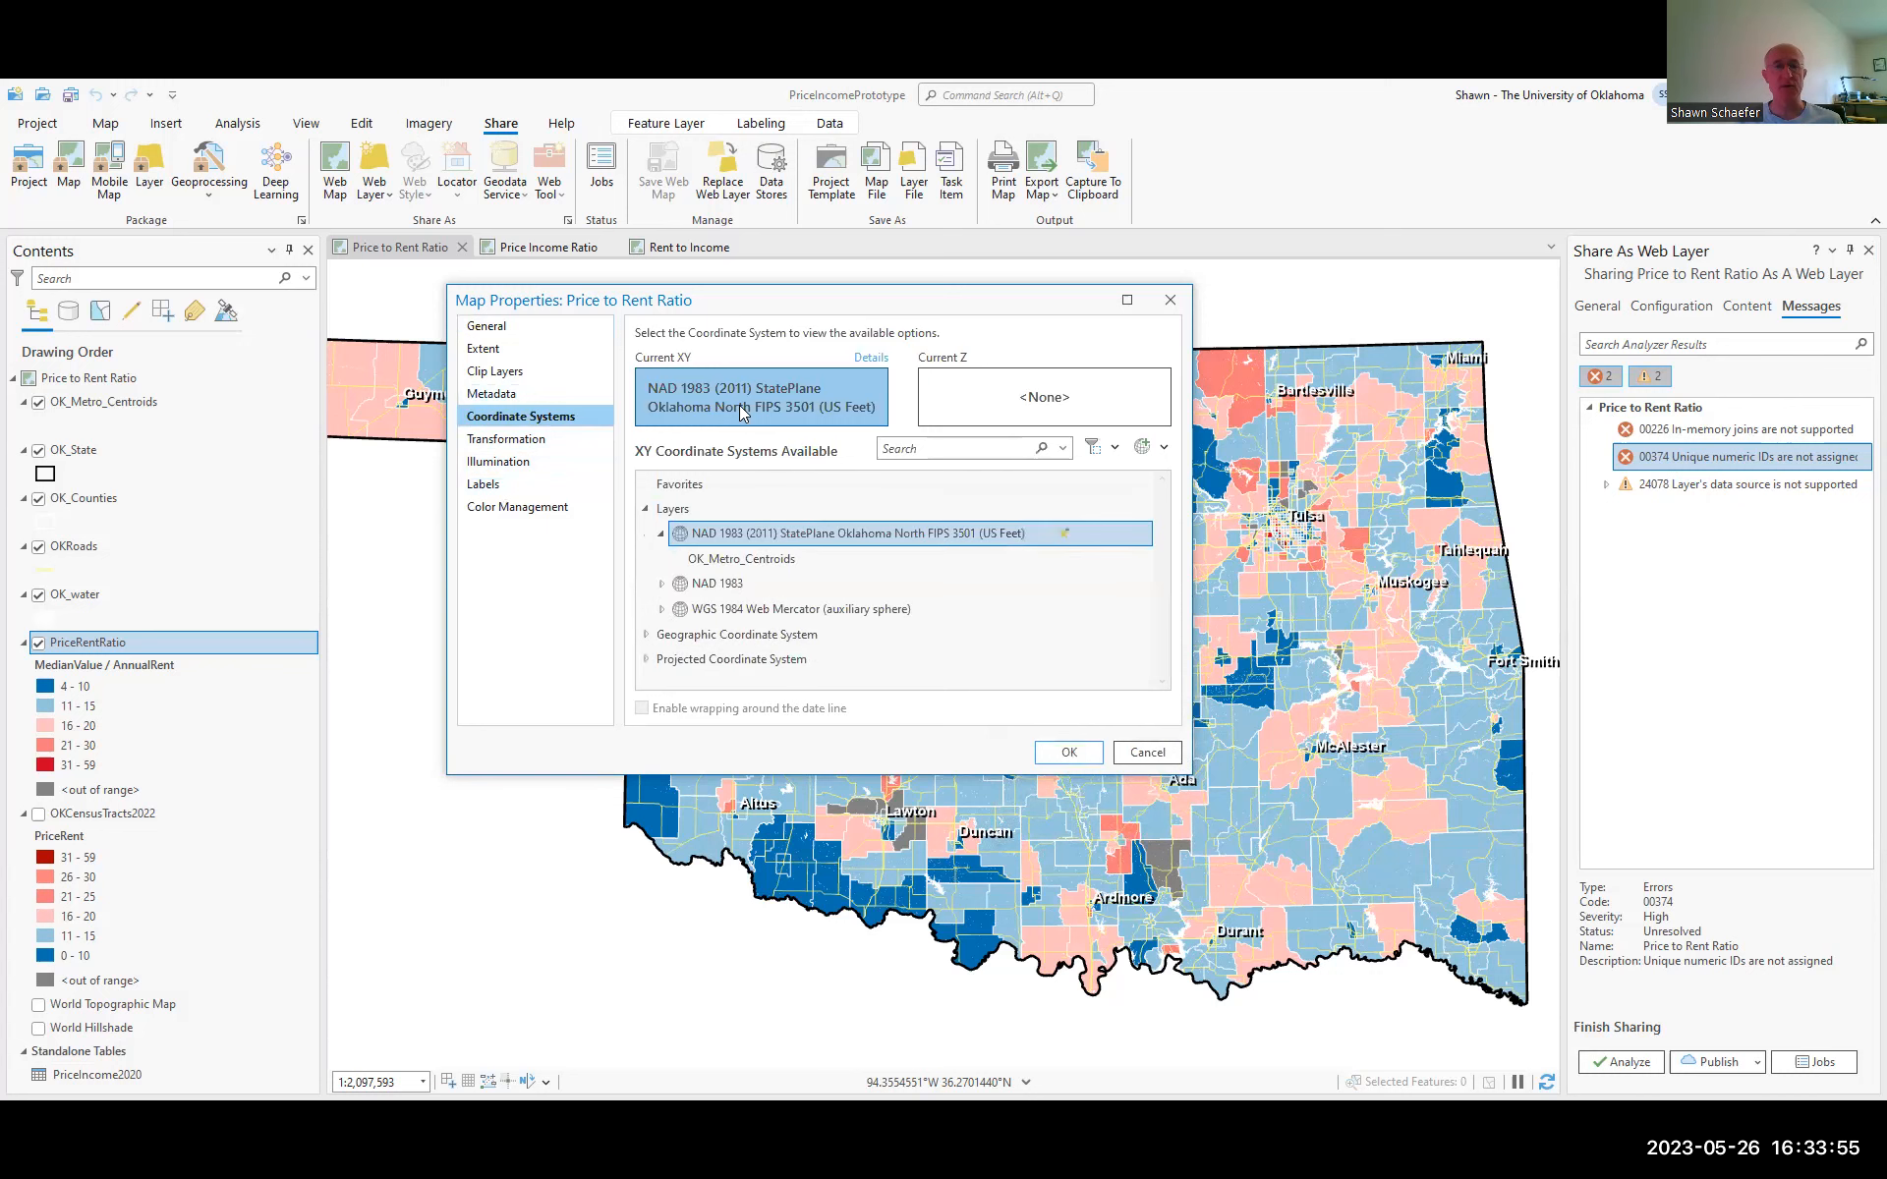
left_click(661, 617)
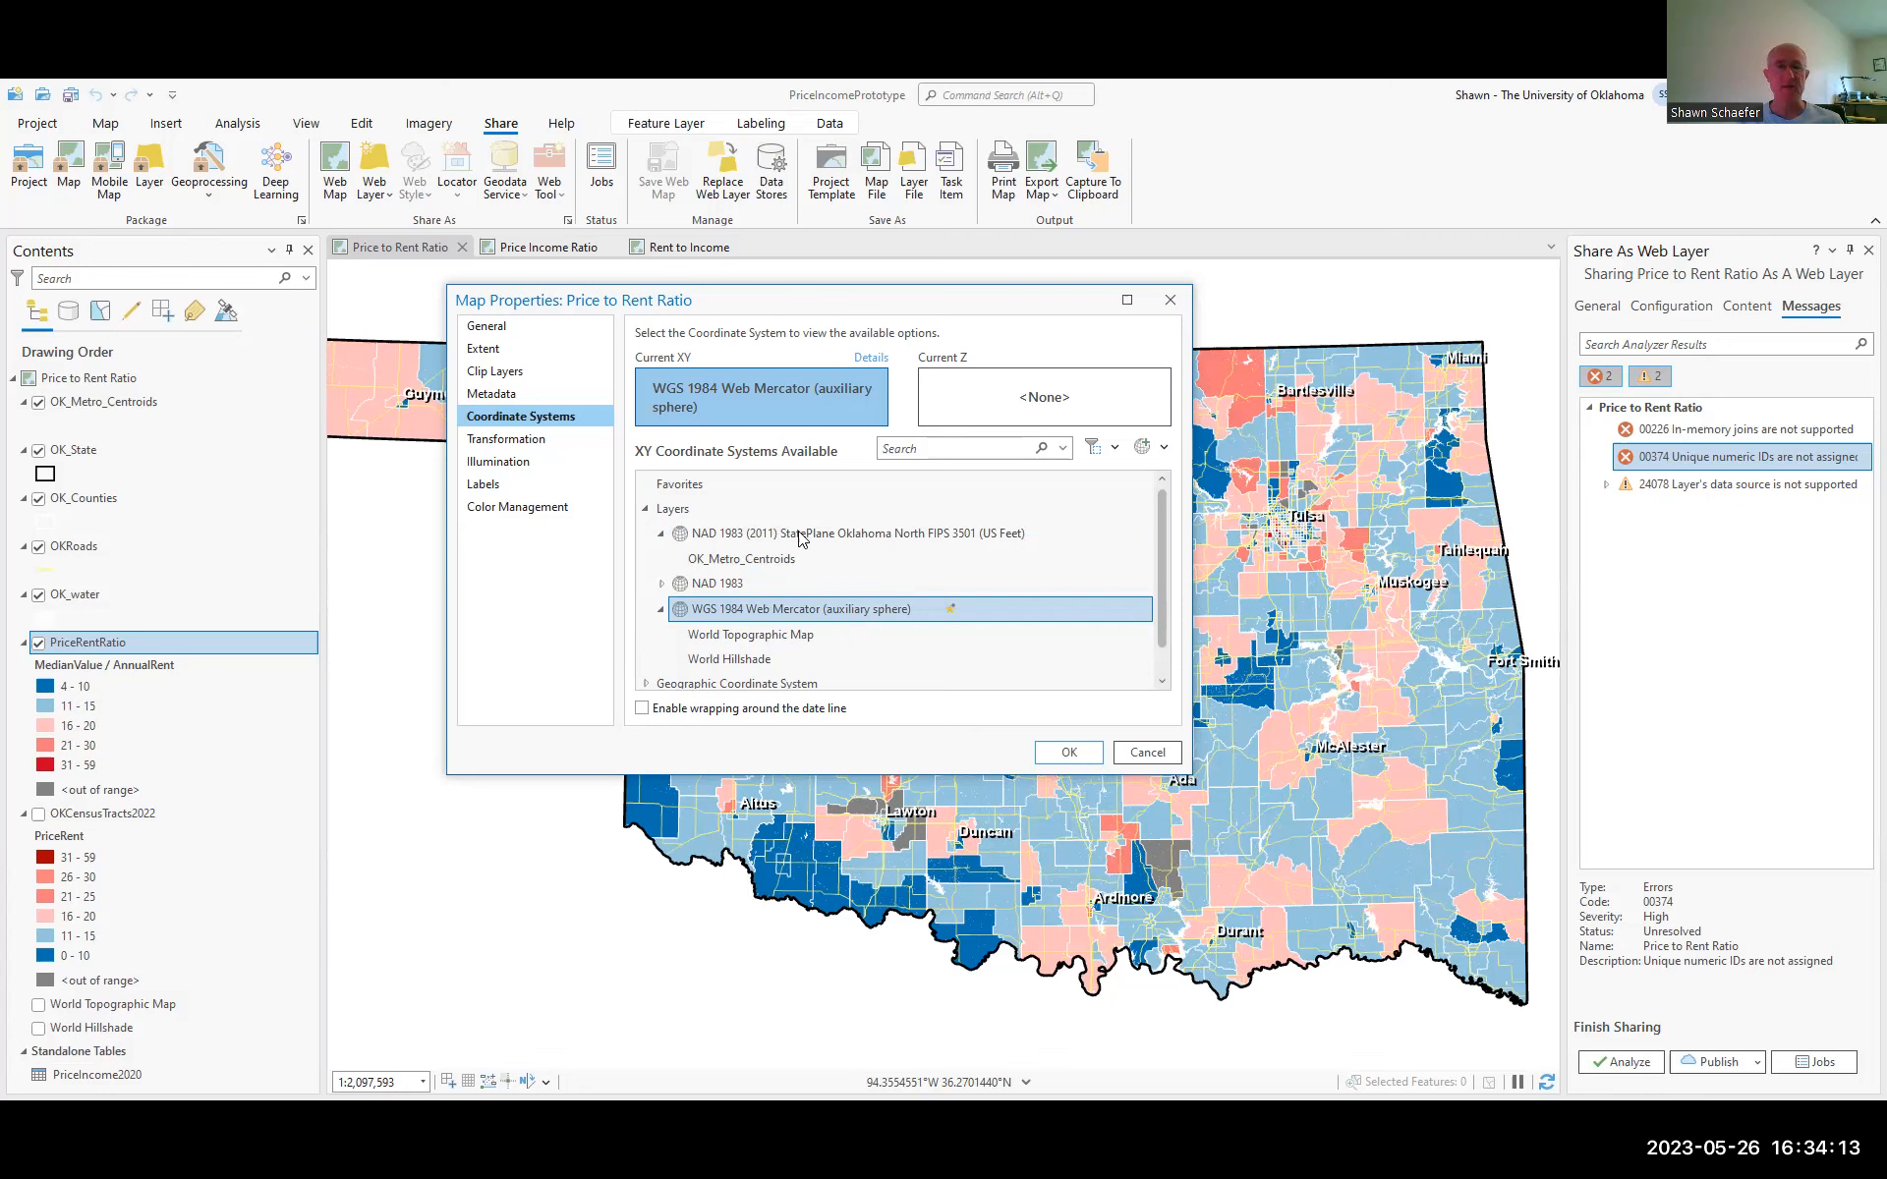
double_click(789, 611)
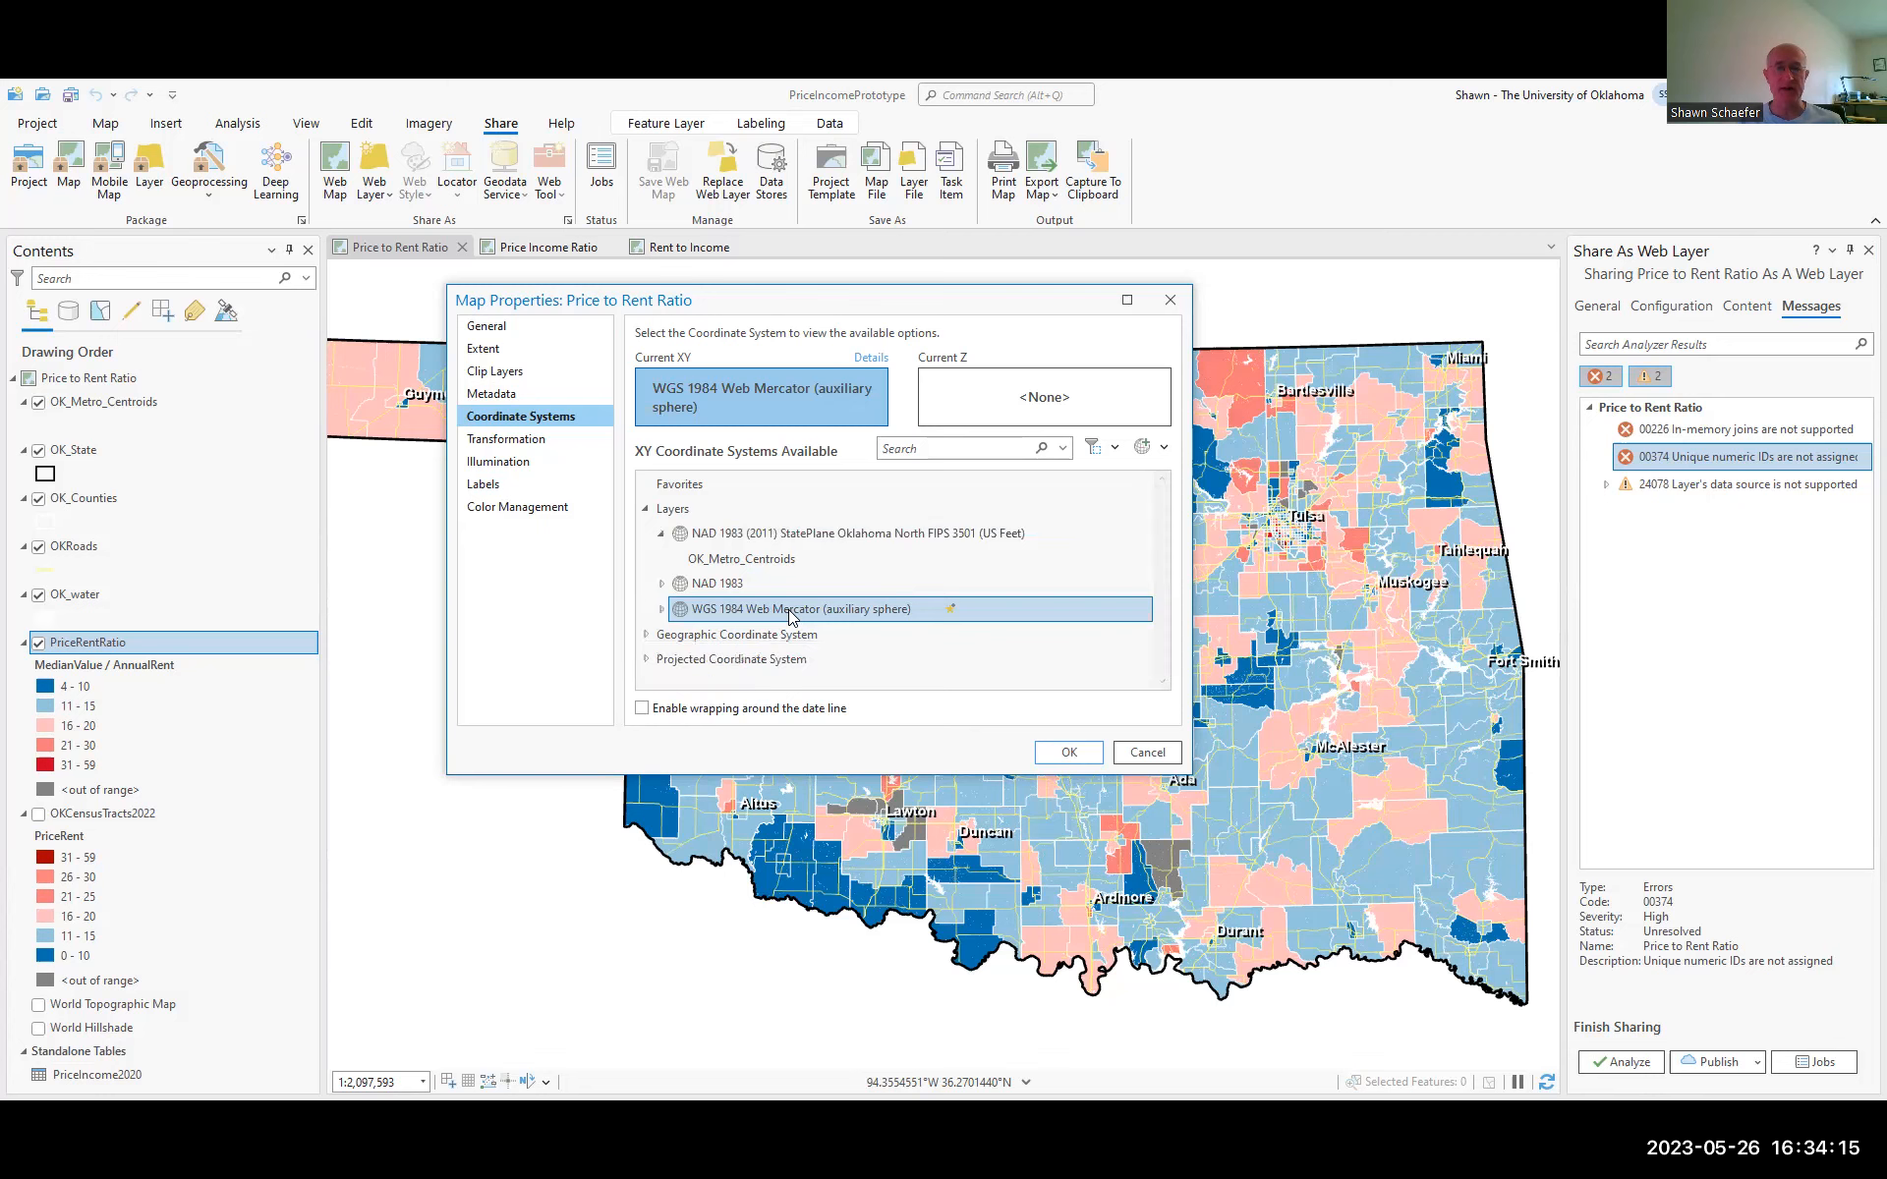
left_click(1069, 753)
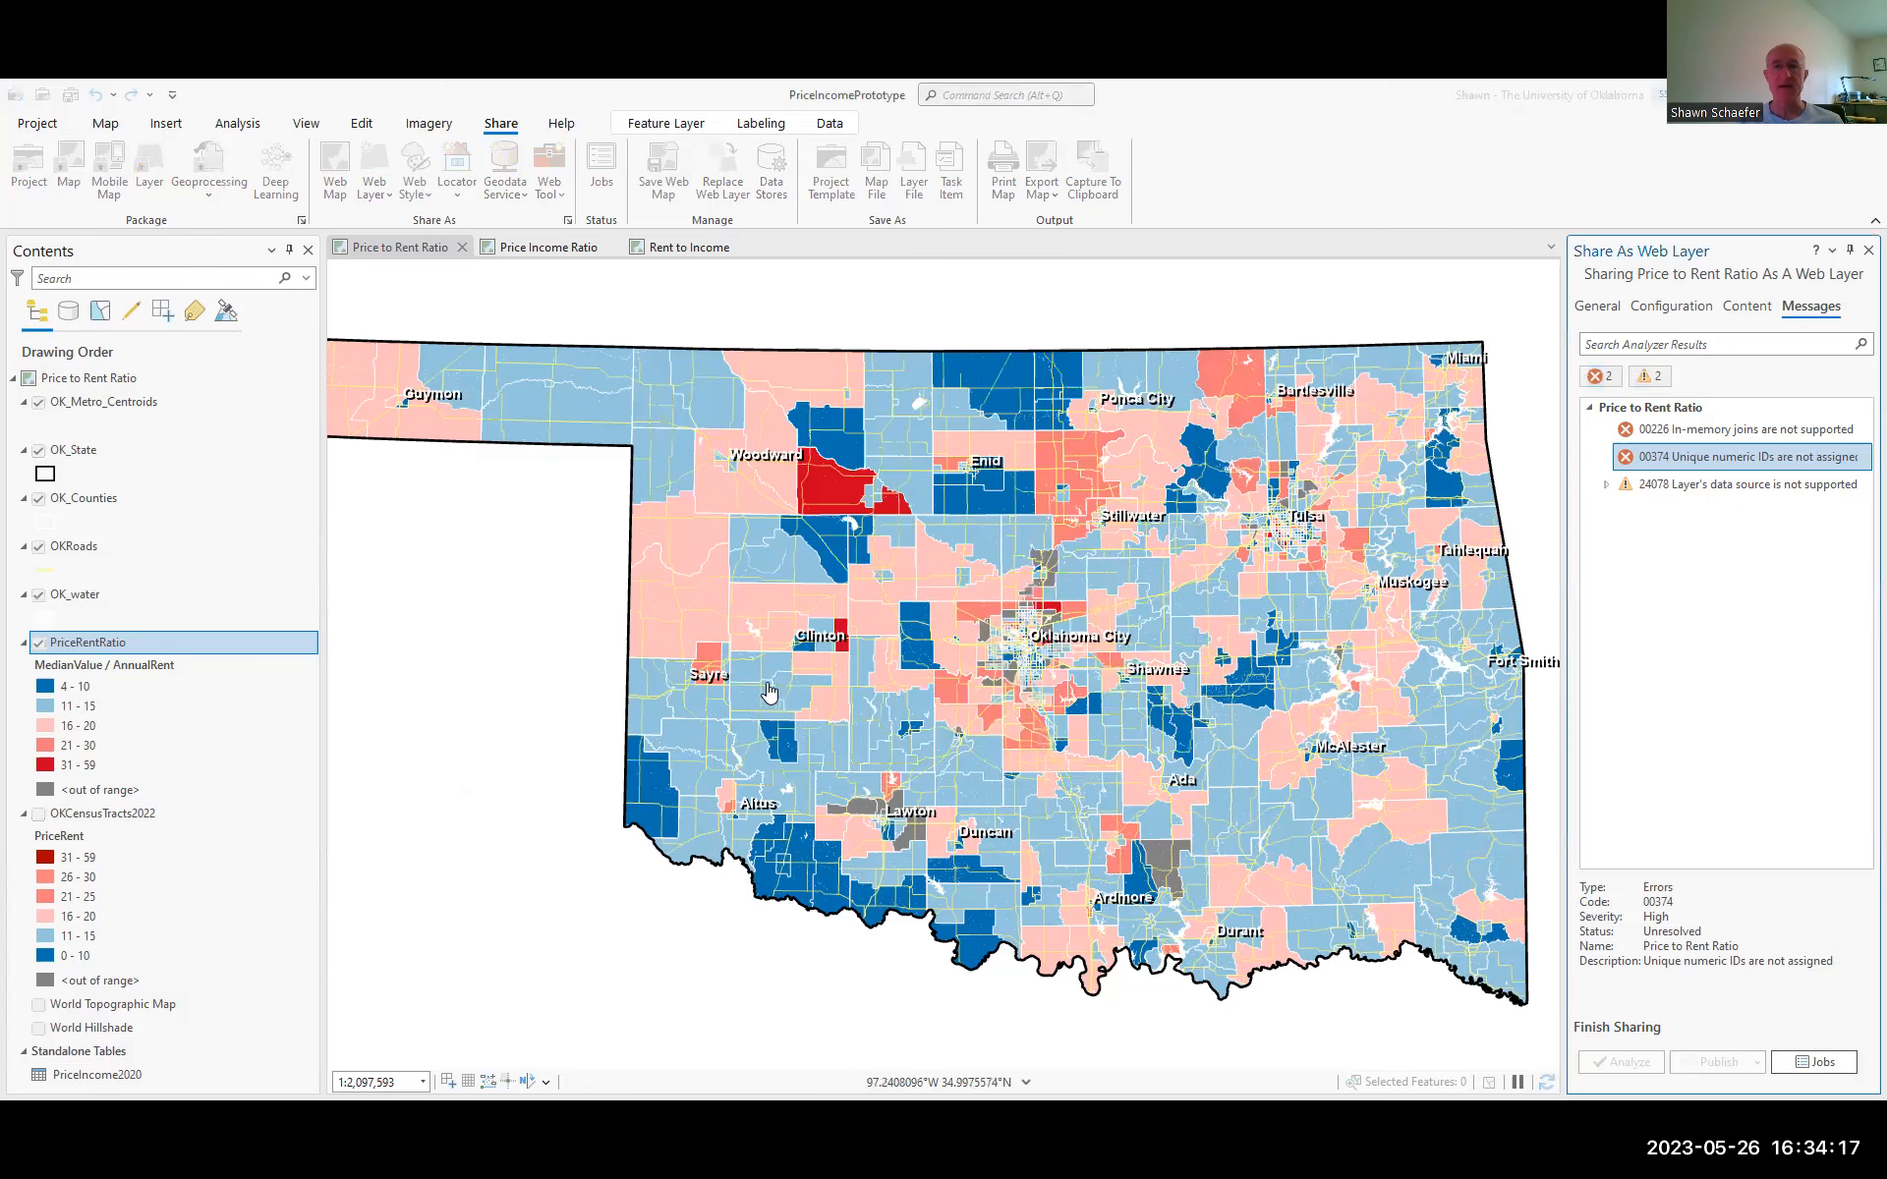
scroll(821, 563, "up", 3)
scroll(822, 563, "down", 3)
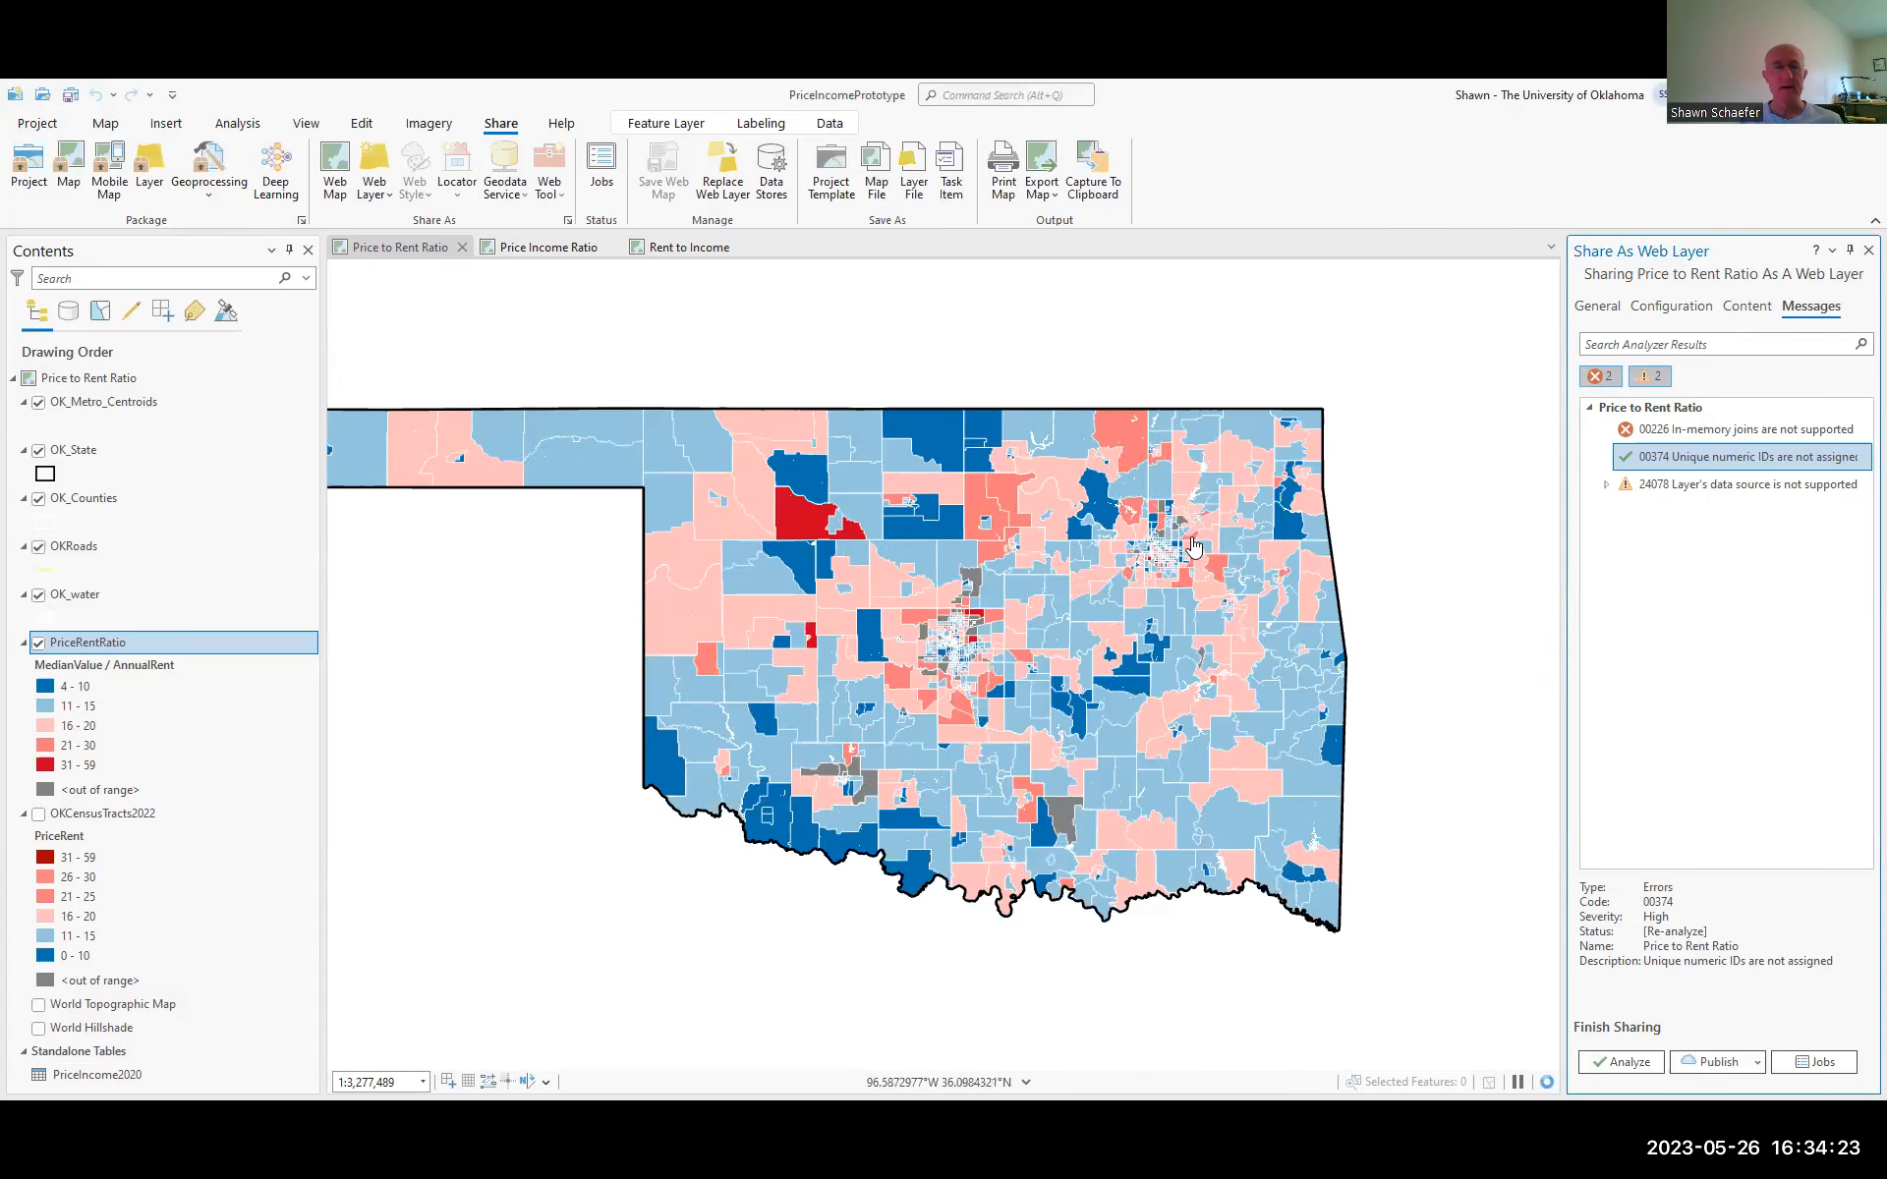
scroll(1091, 597, "down", 2)
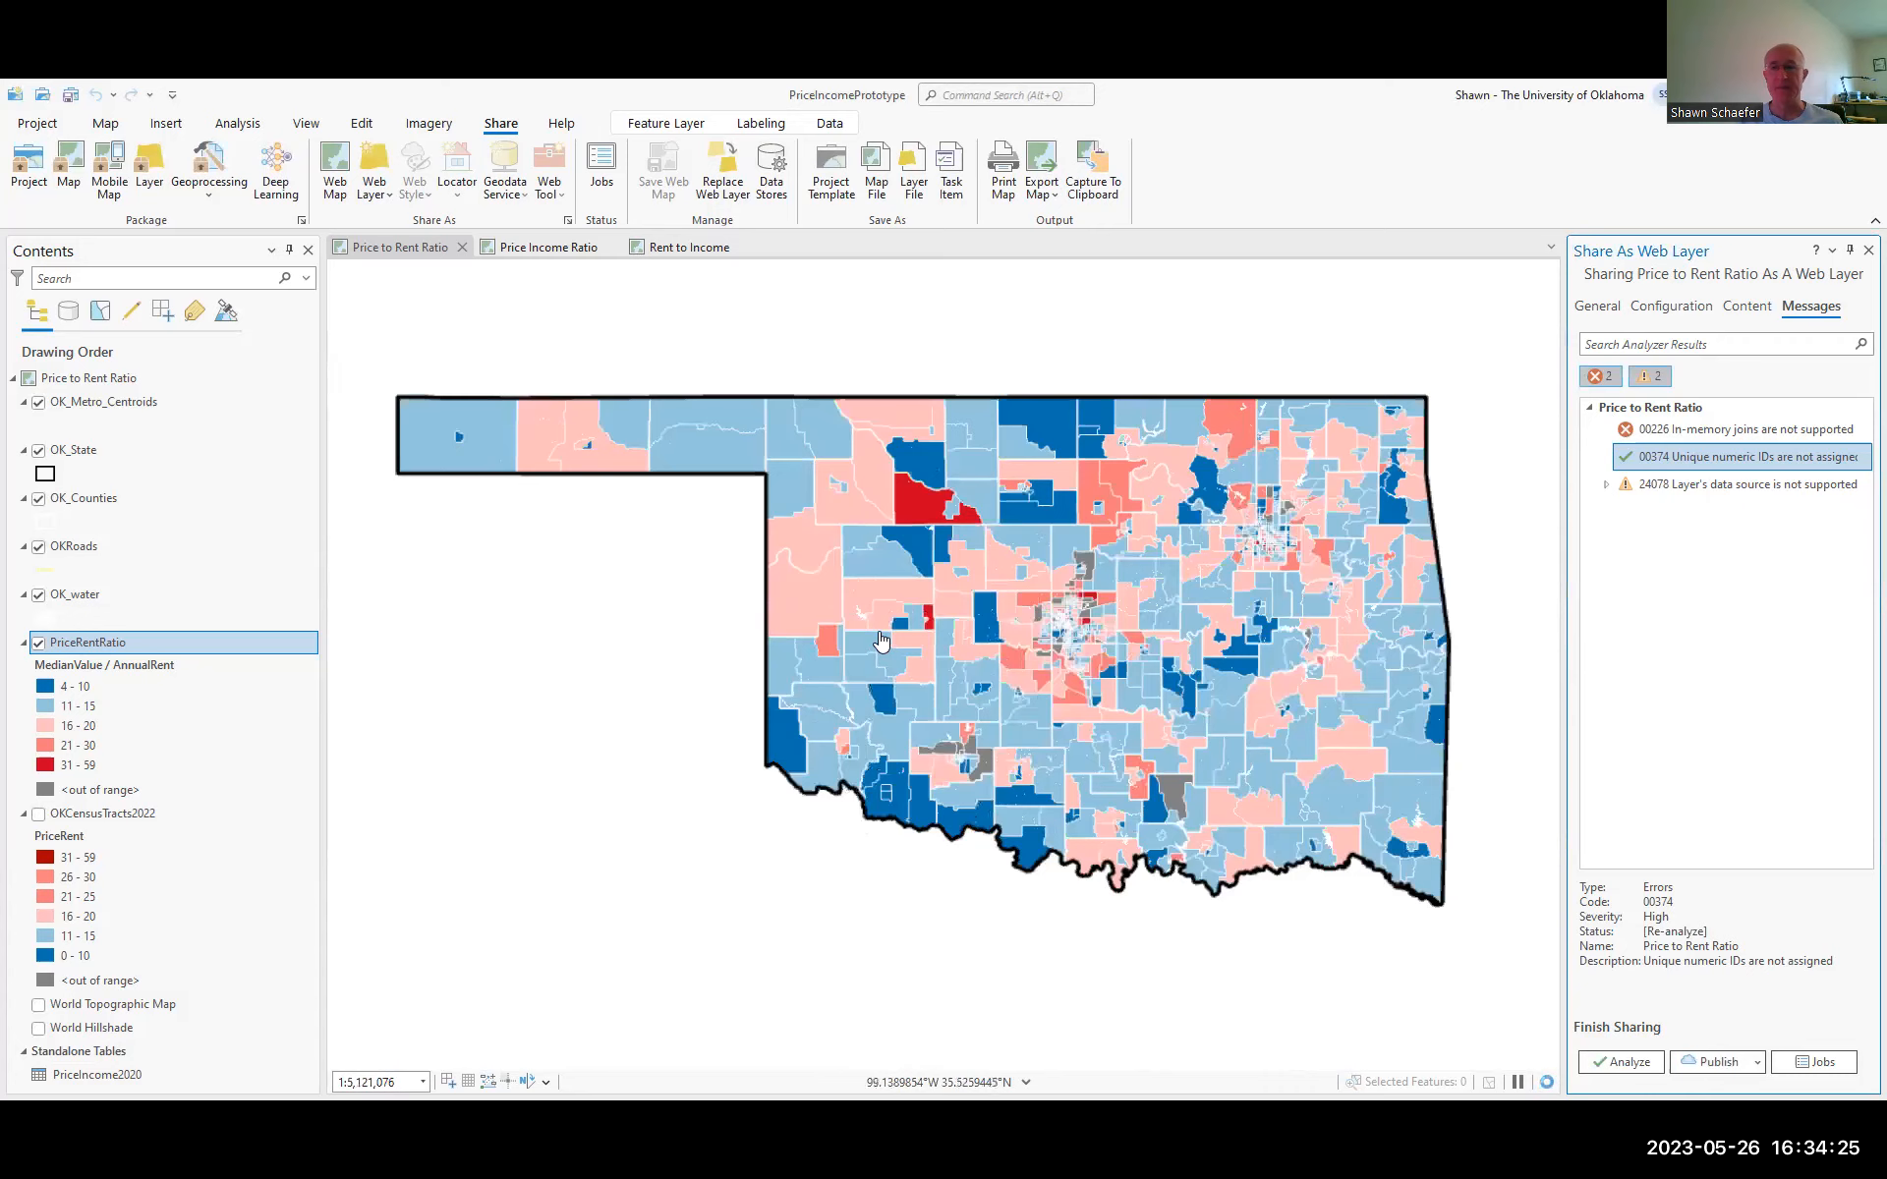
scroll(881, 641, "up", 2)
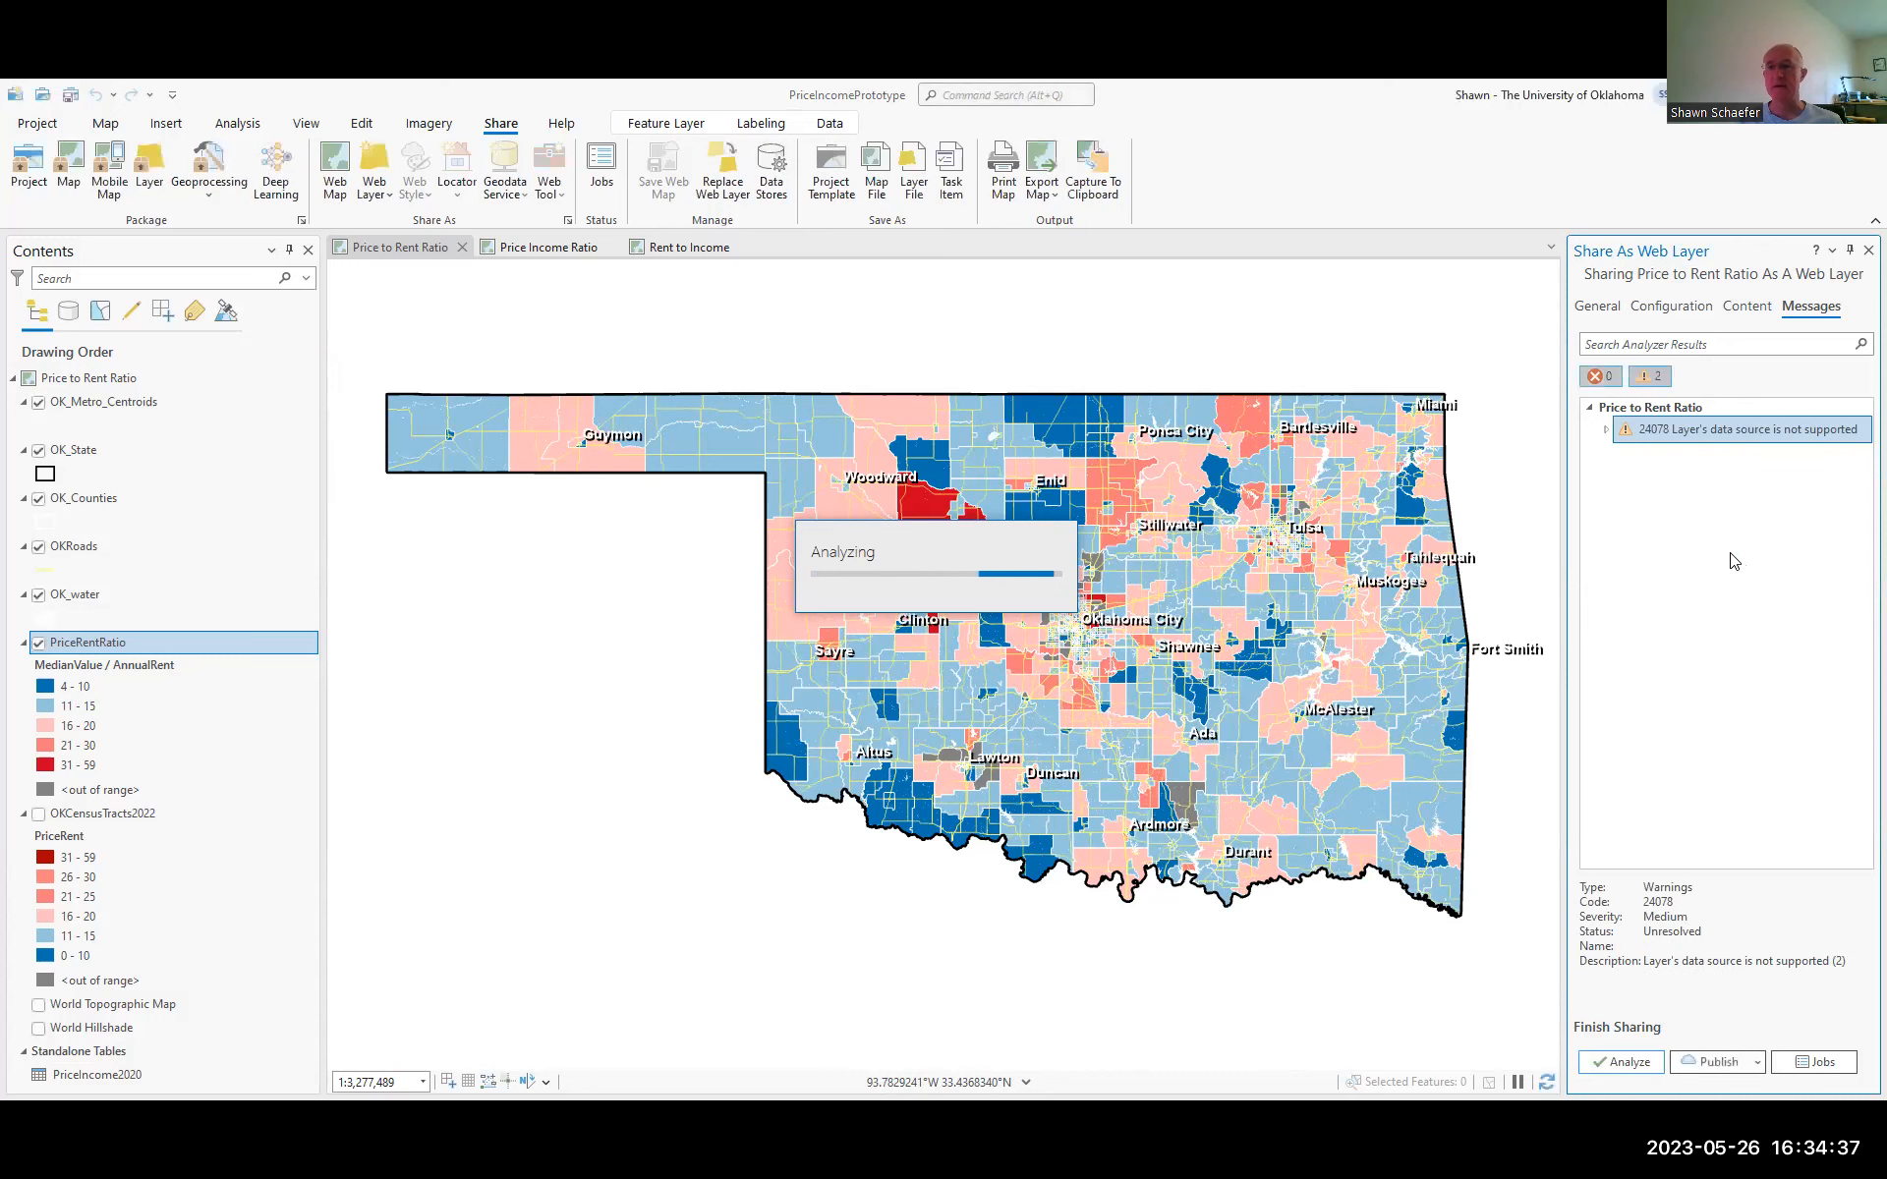
Check the 24078 unsupported data source warning in the analyzer messages and publish the Price to Rent Ratio web layer
left_click(1606, 431)
double_click(1707, 440)
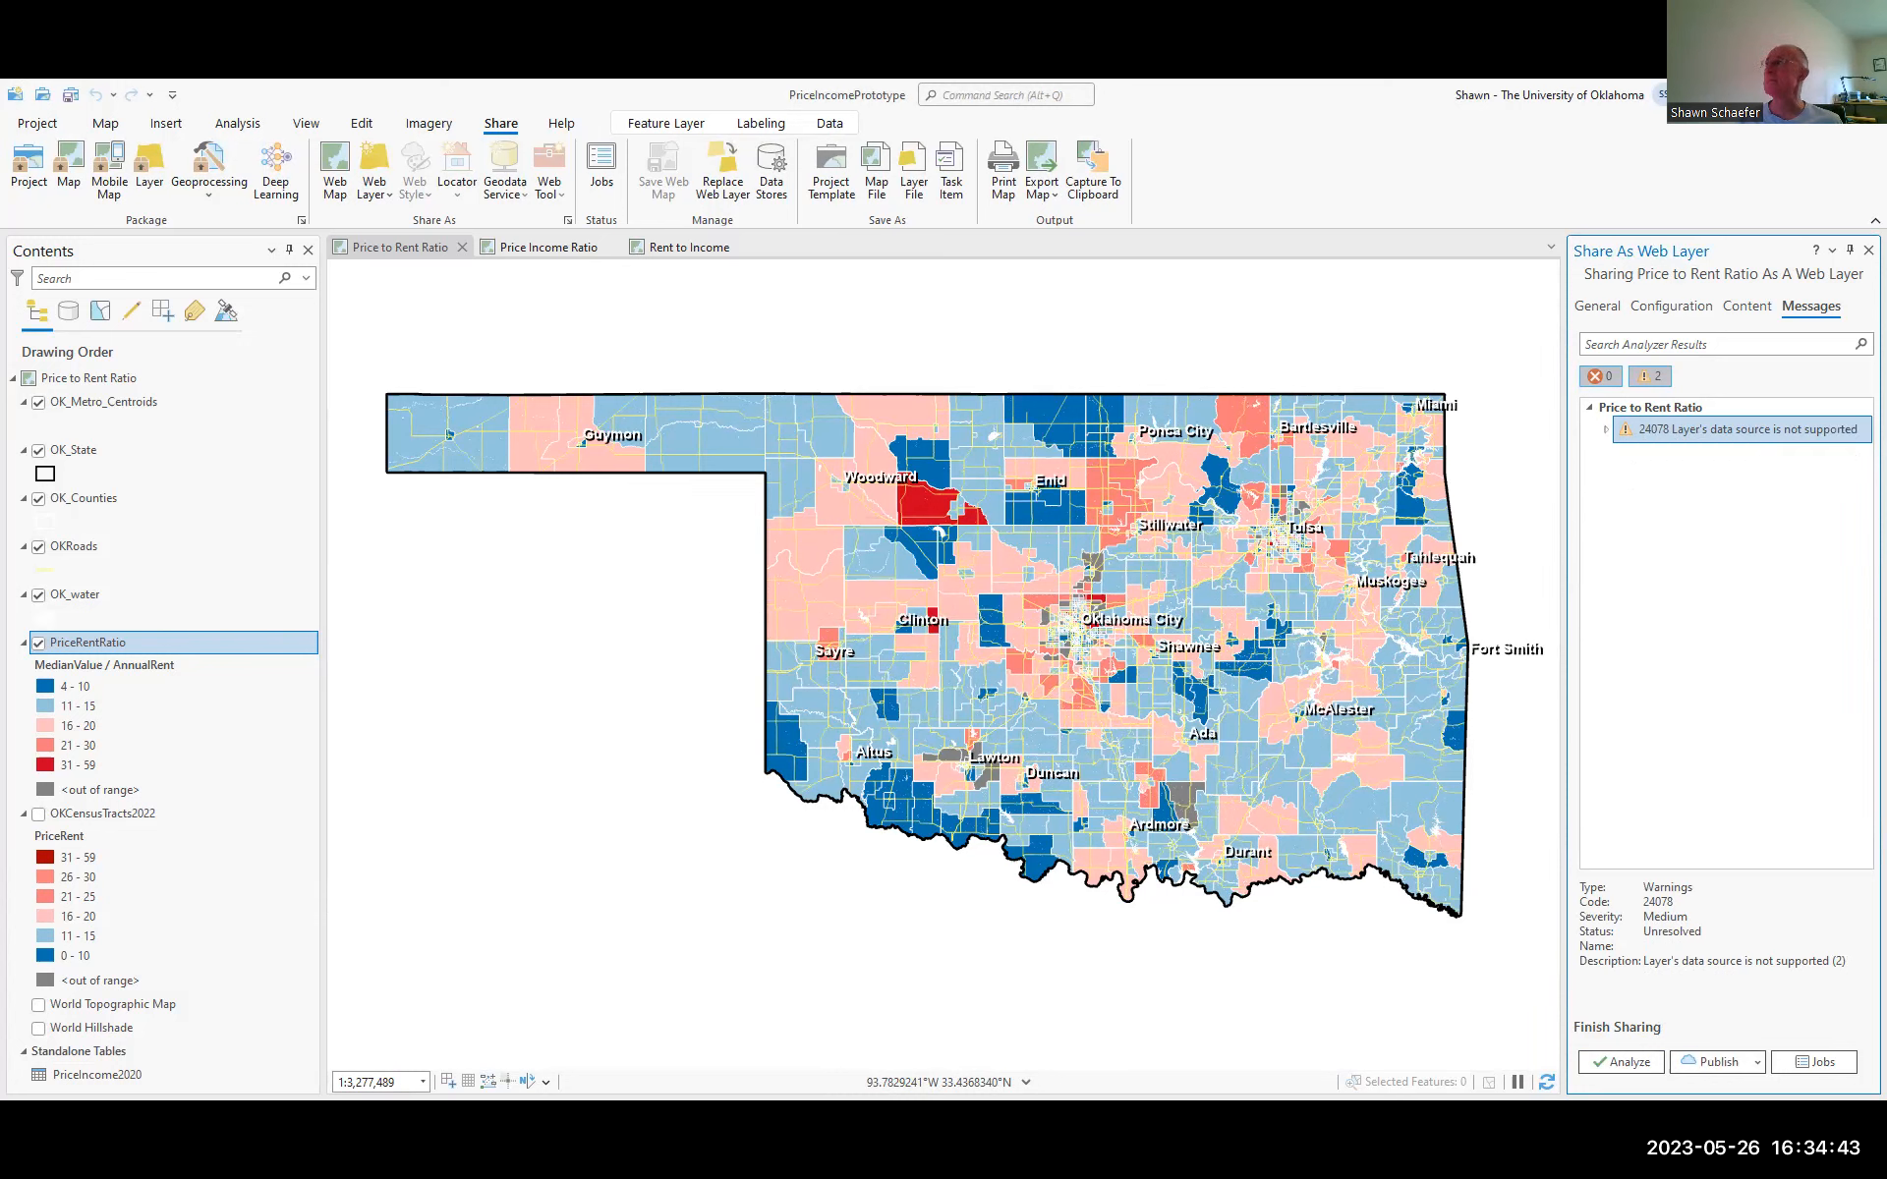
double_click(1646, 432)
double_click(1646, 432)
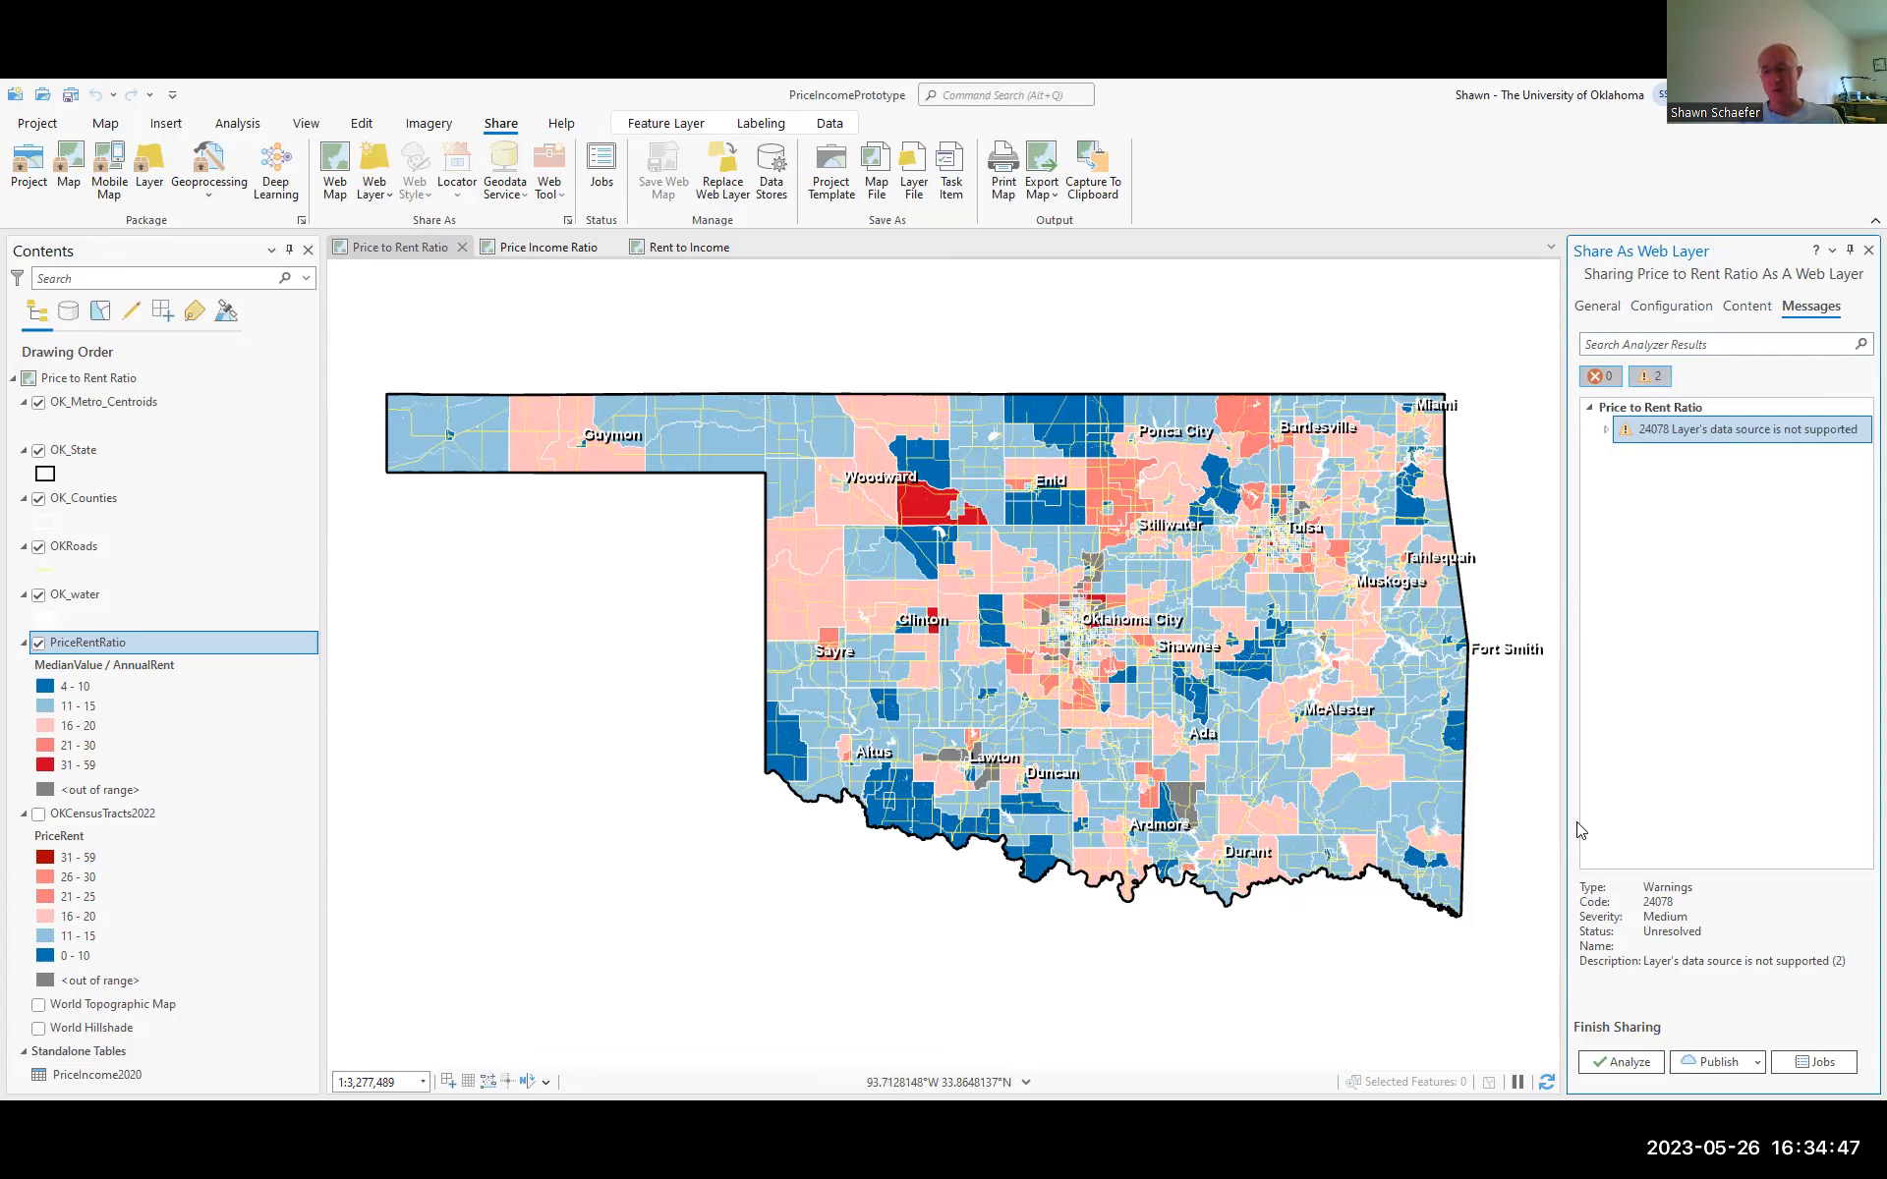
left_click(1694, 1063)
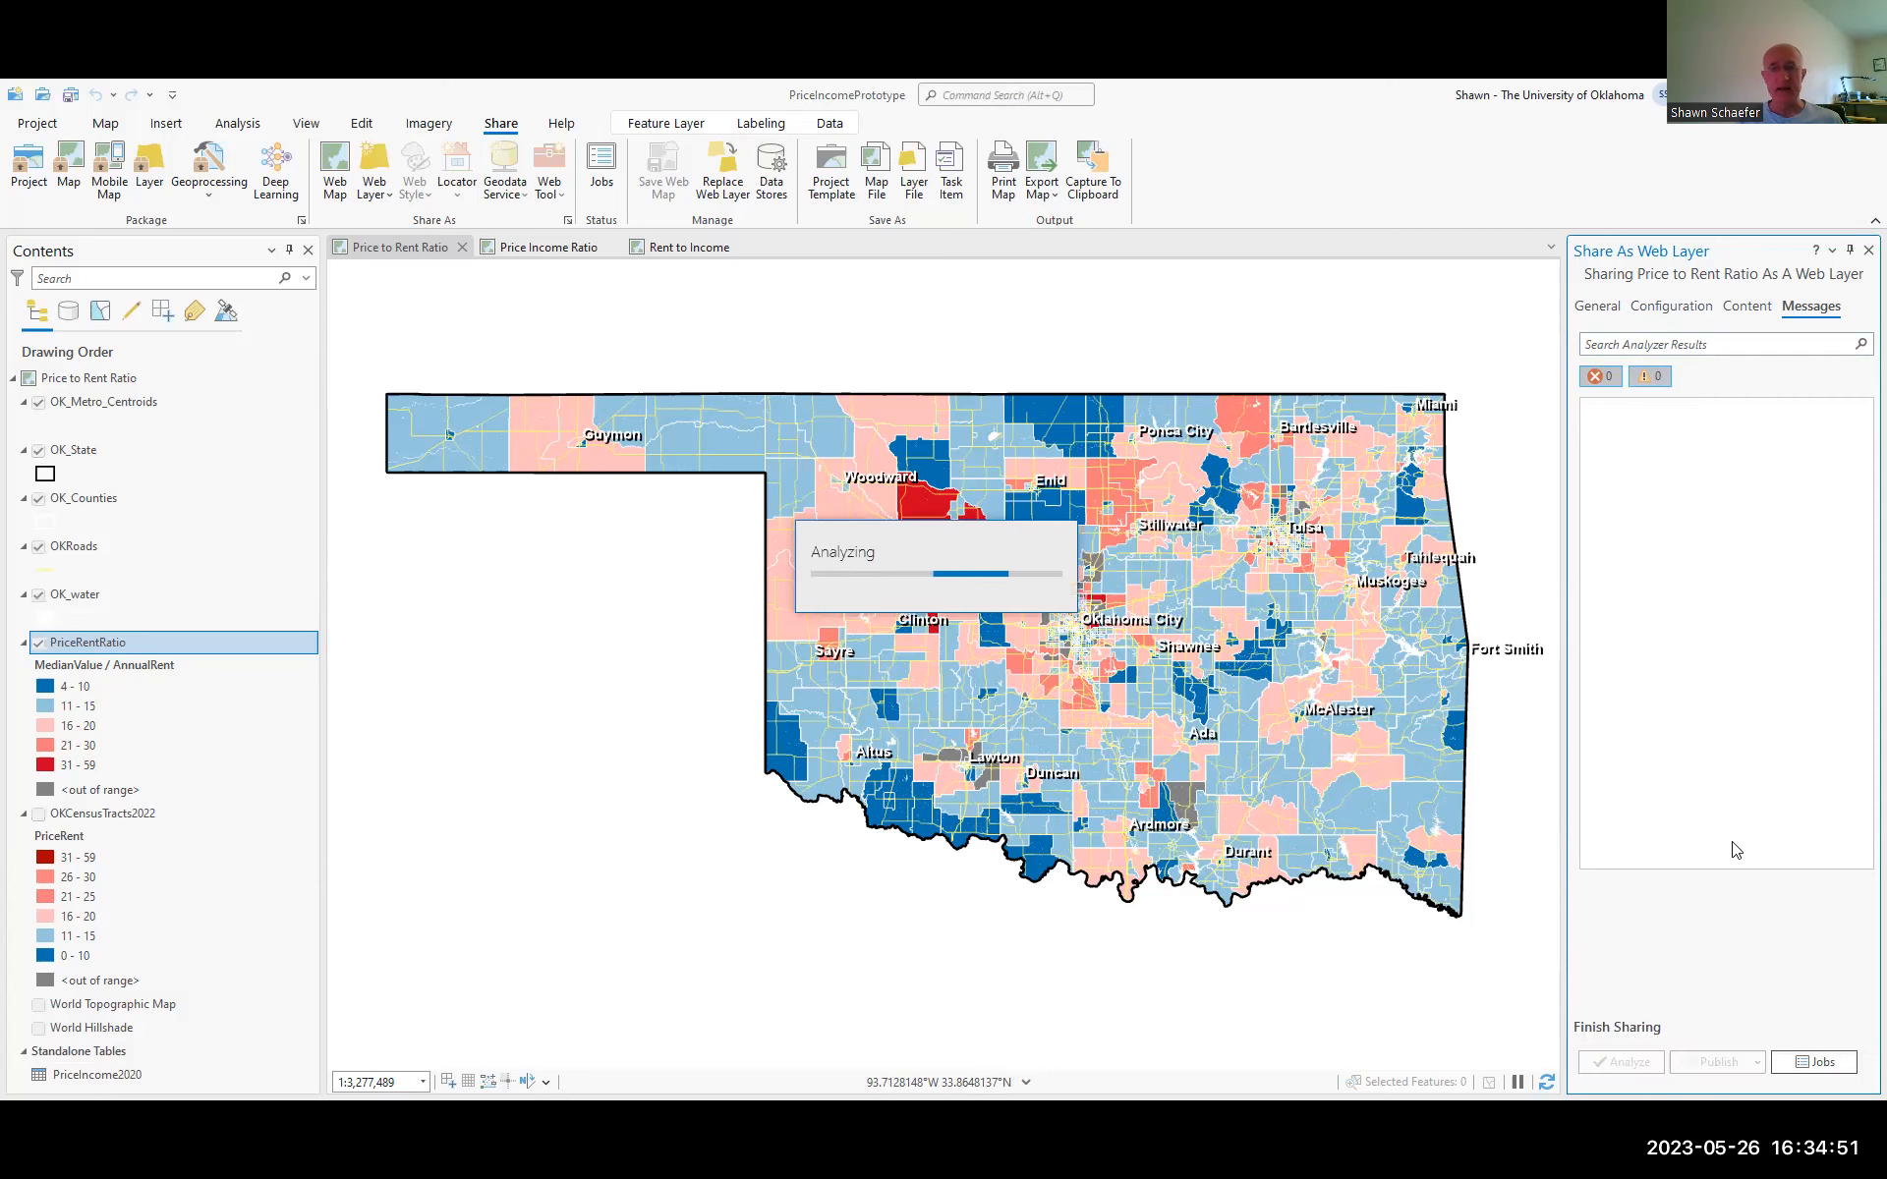
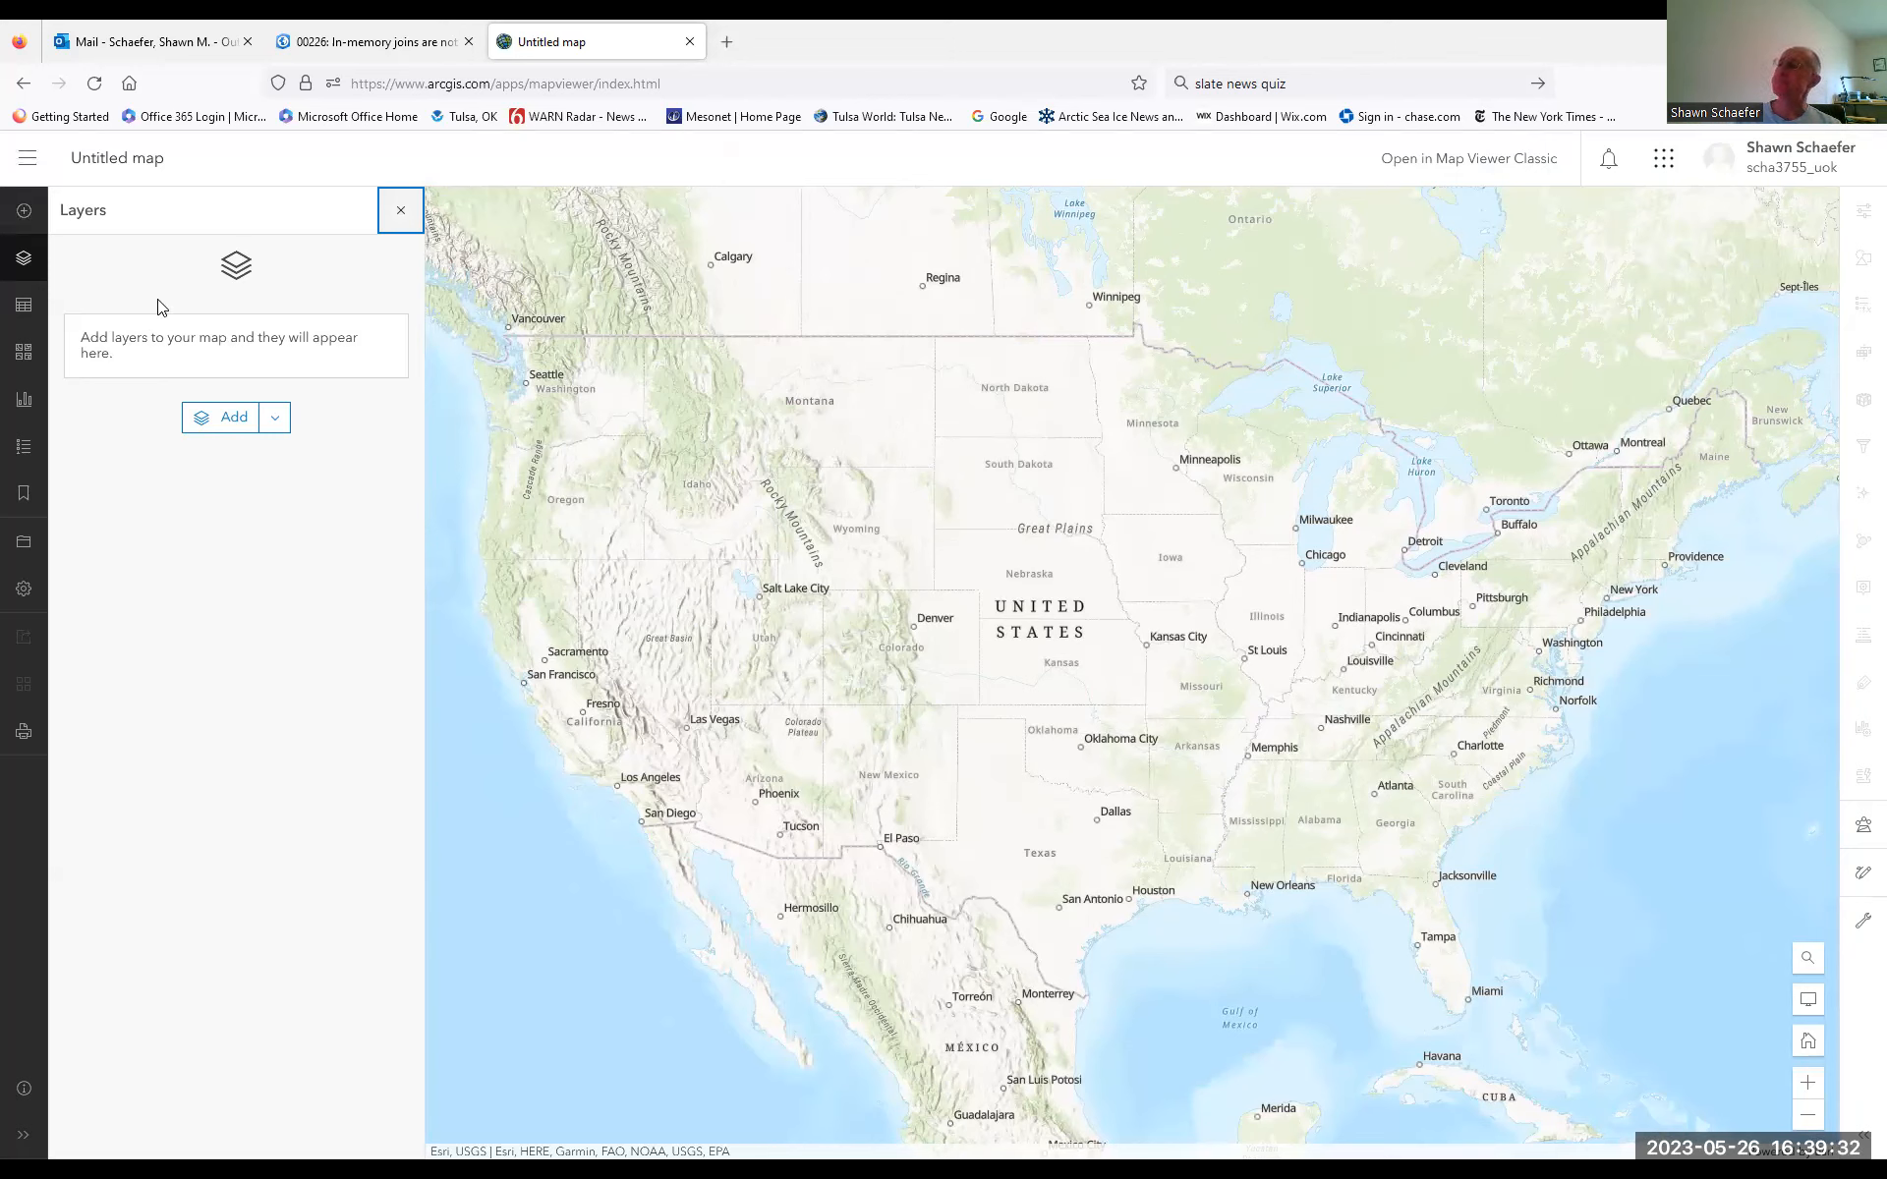
In ArcGIS Online, go from the map viewer to the organization's gallery and search it for "housing"
left_click(284, 420)
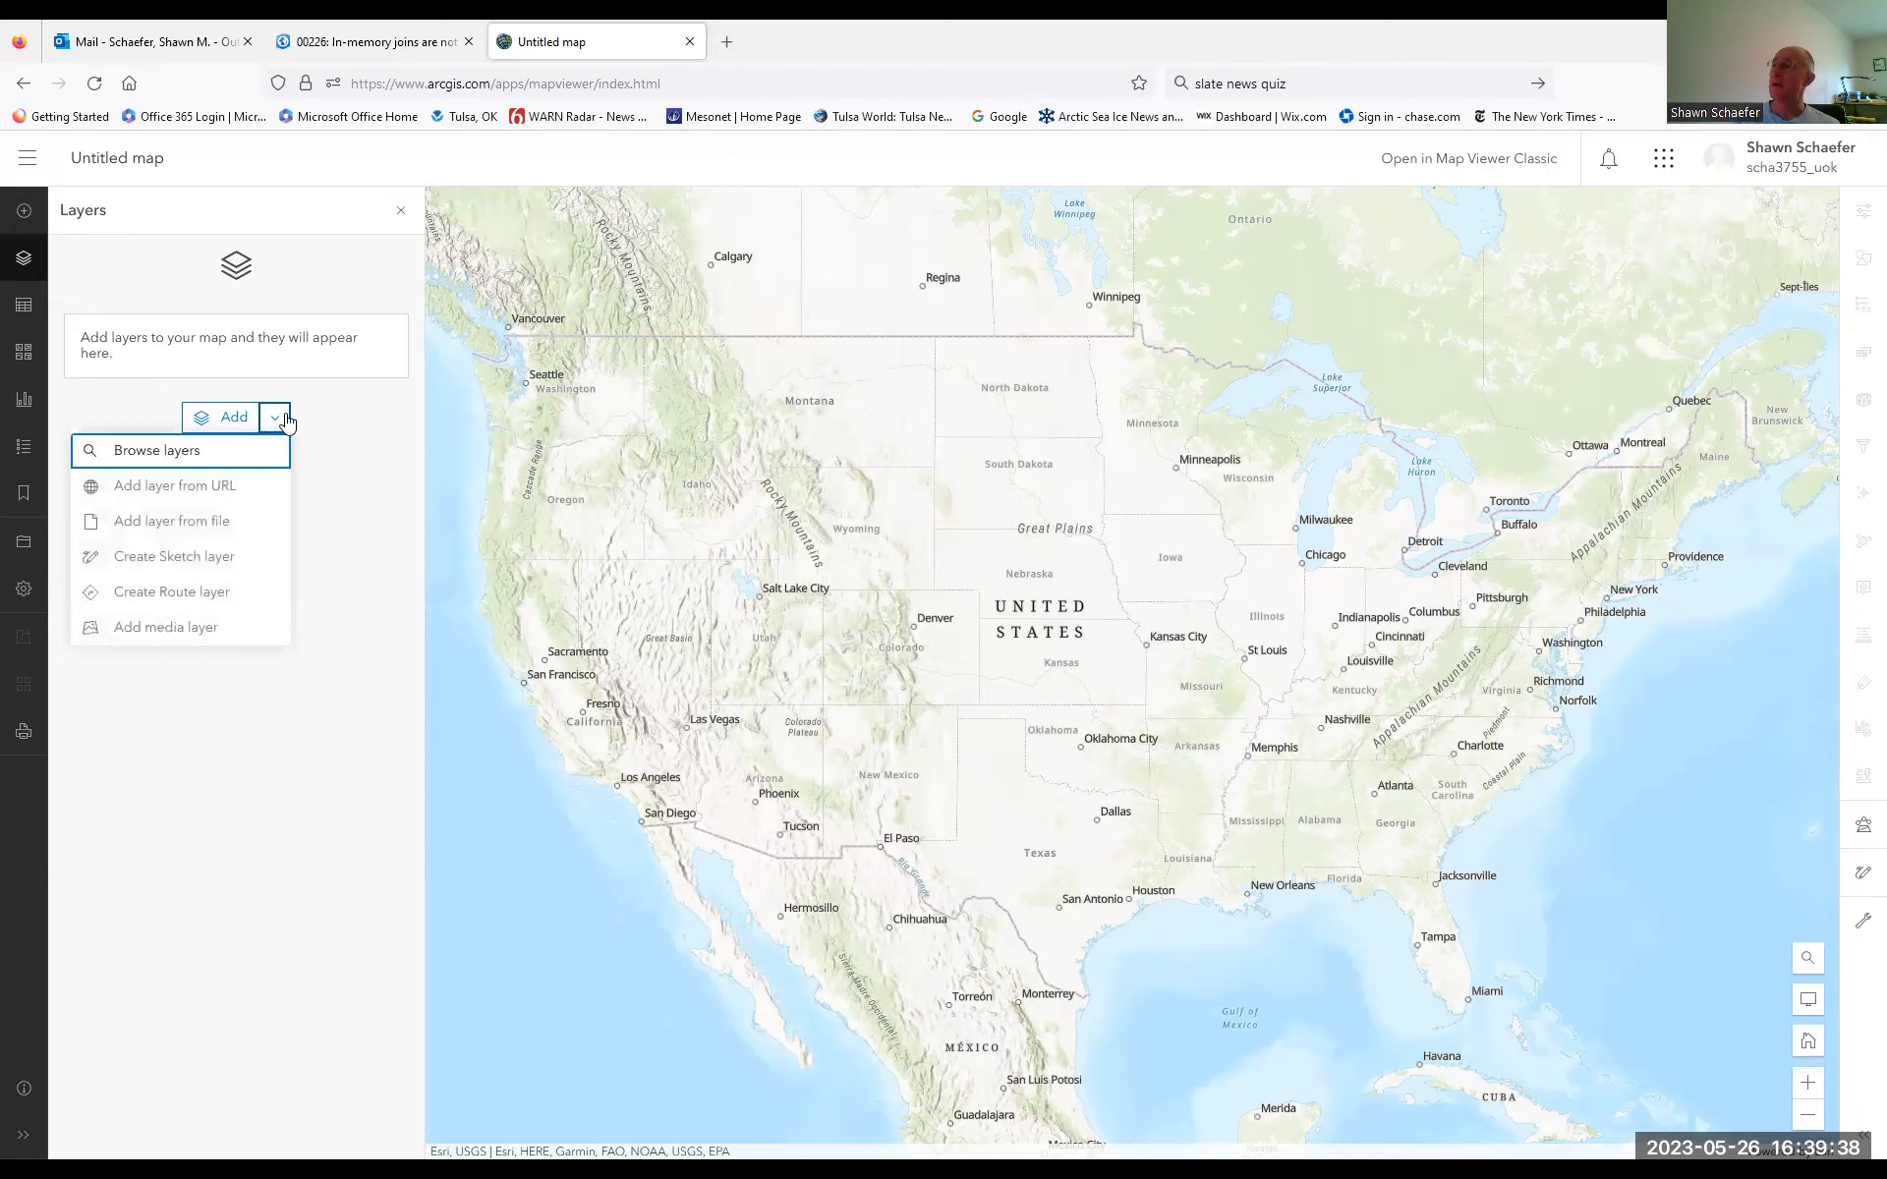
left_click(96, 203)
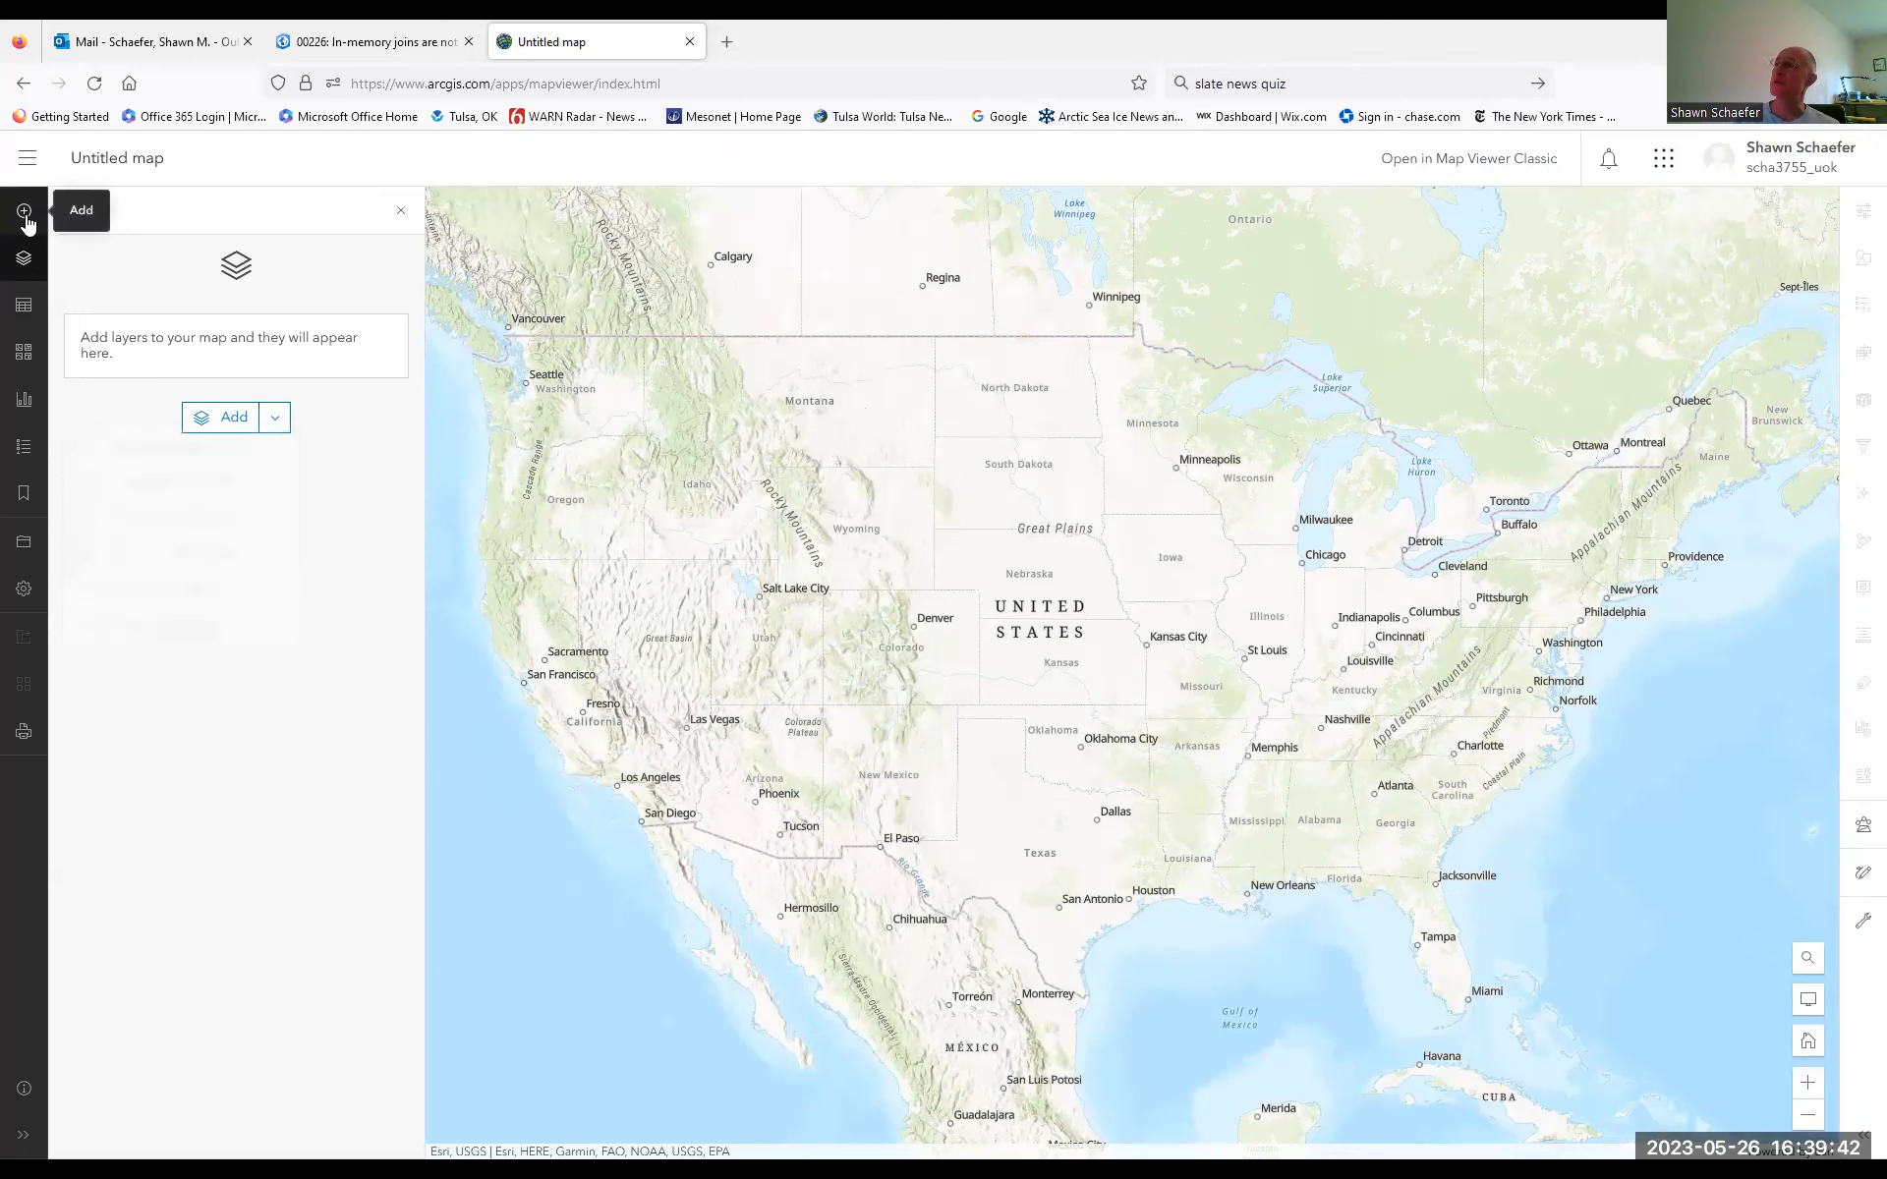
left_click(21, 160)
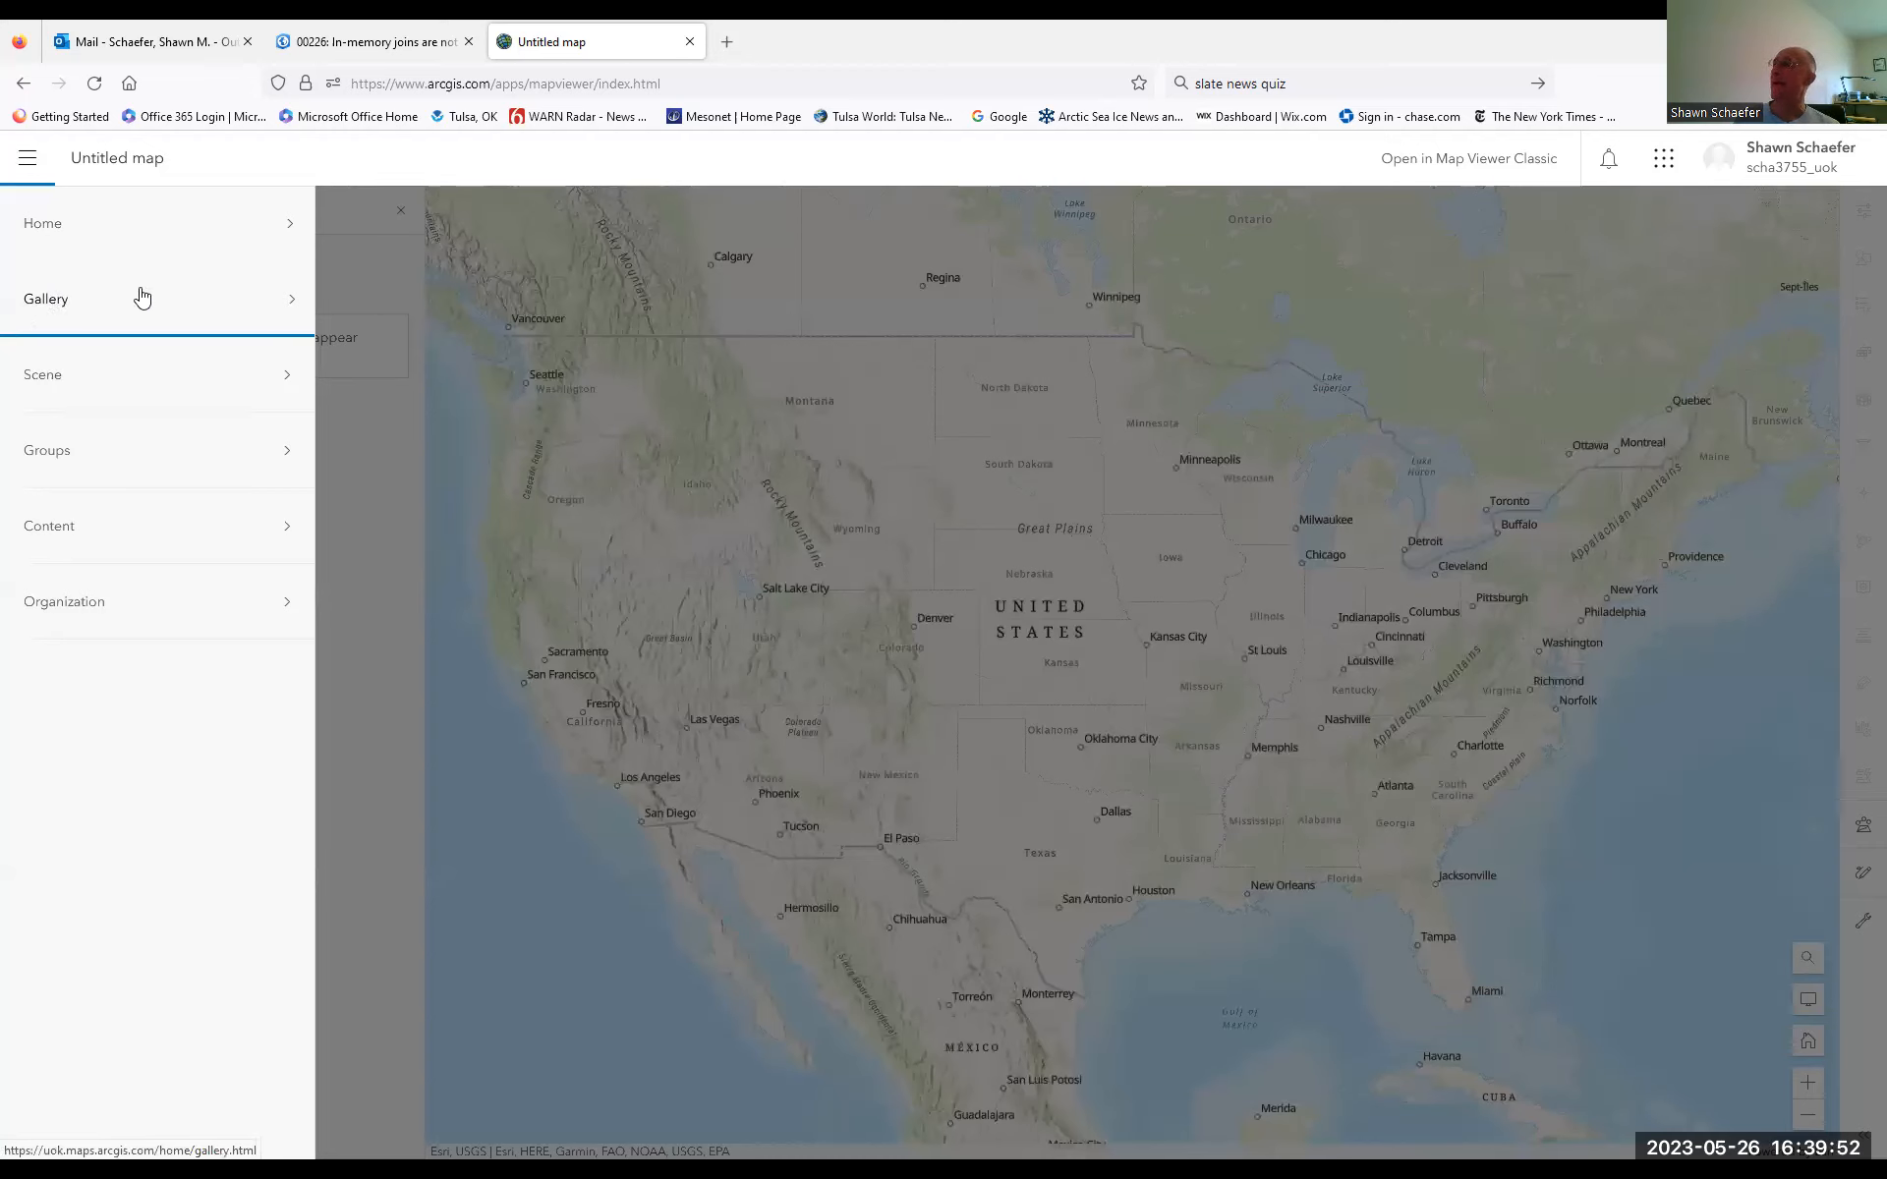
left_click(116, 311)
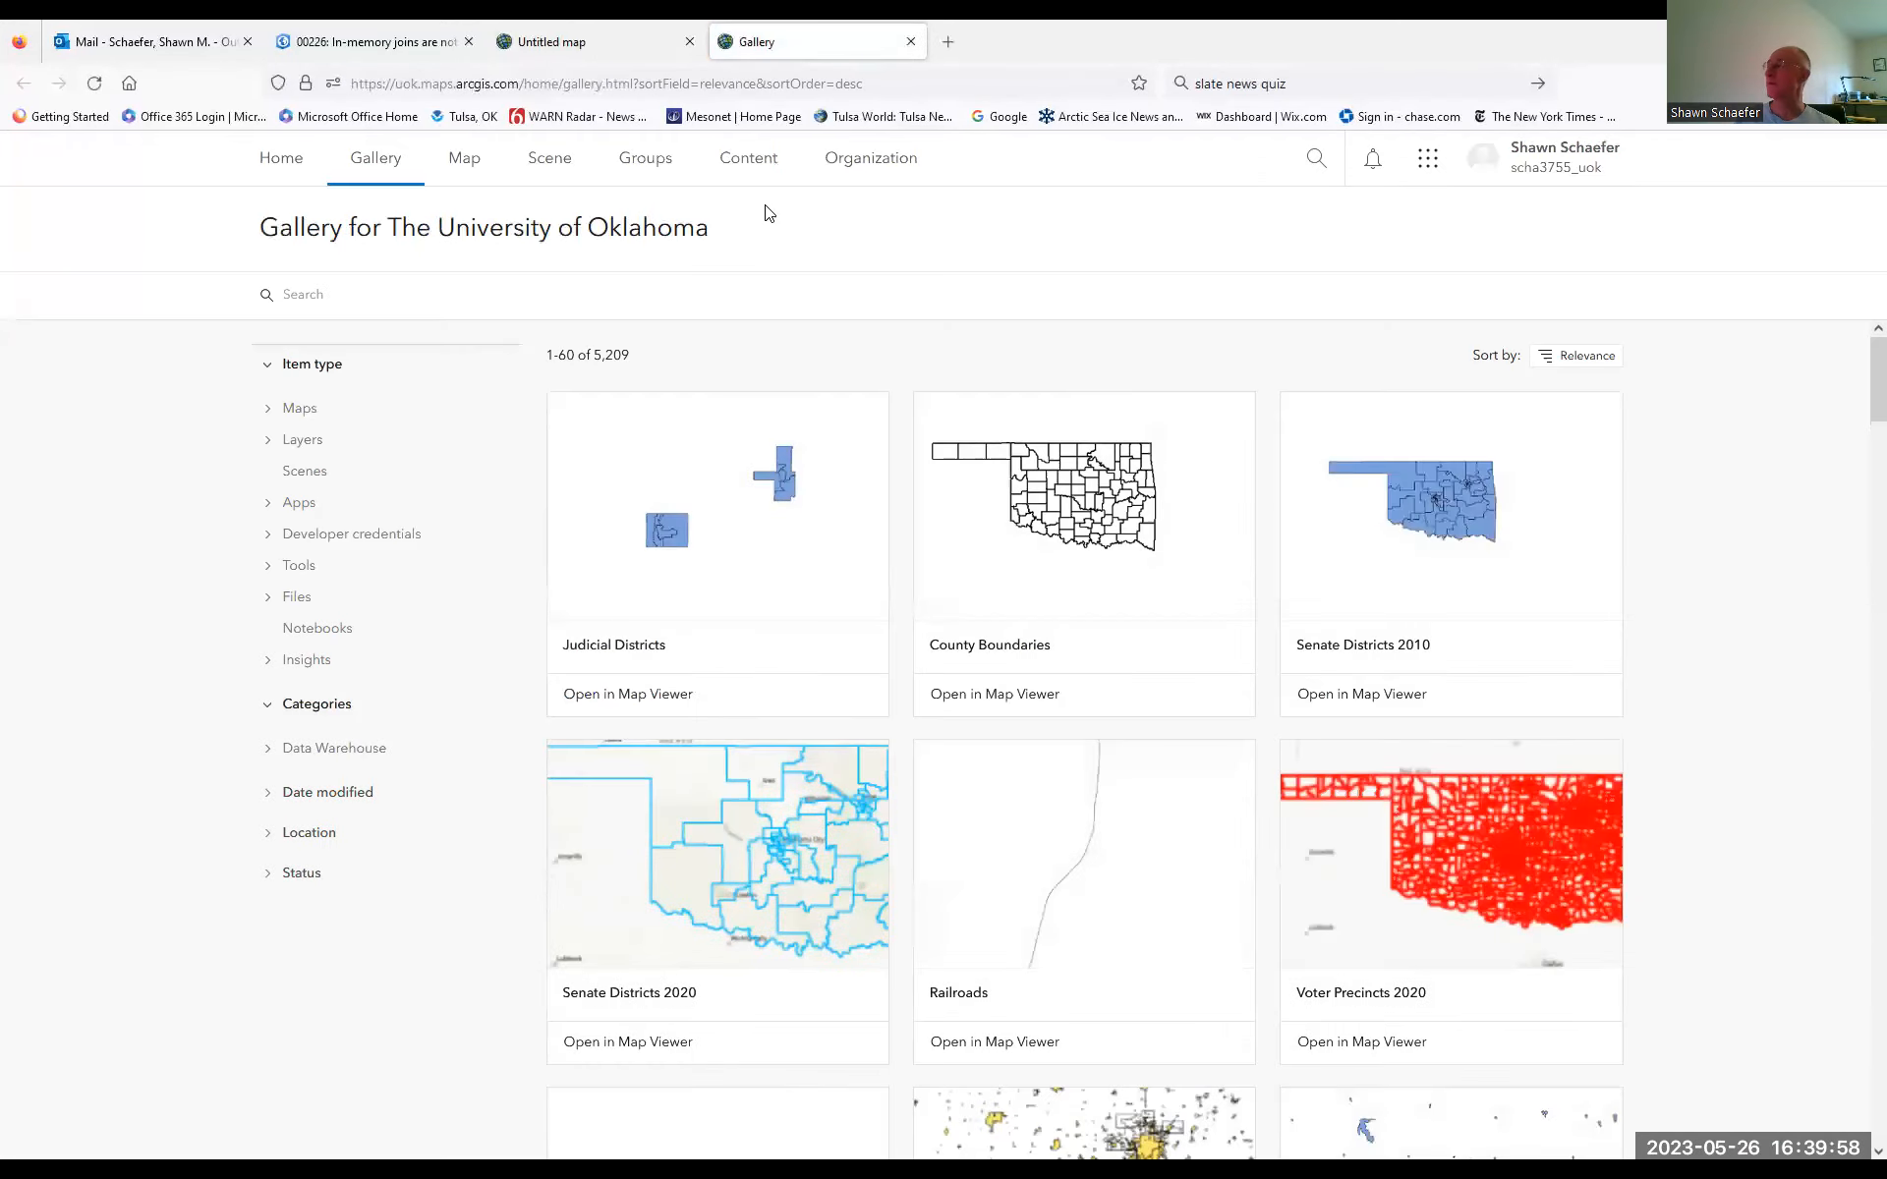
left_click(525, 301)
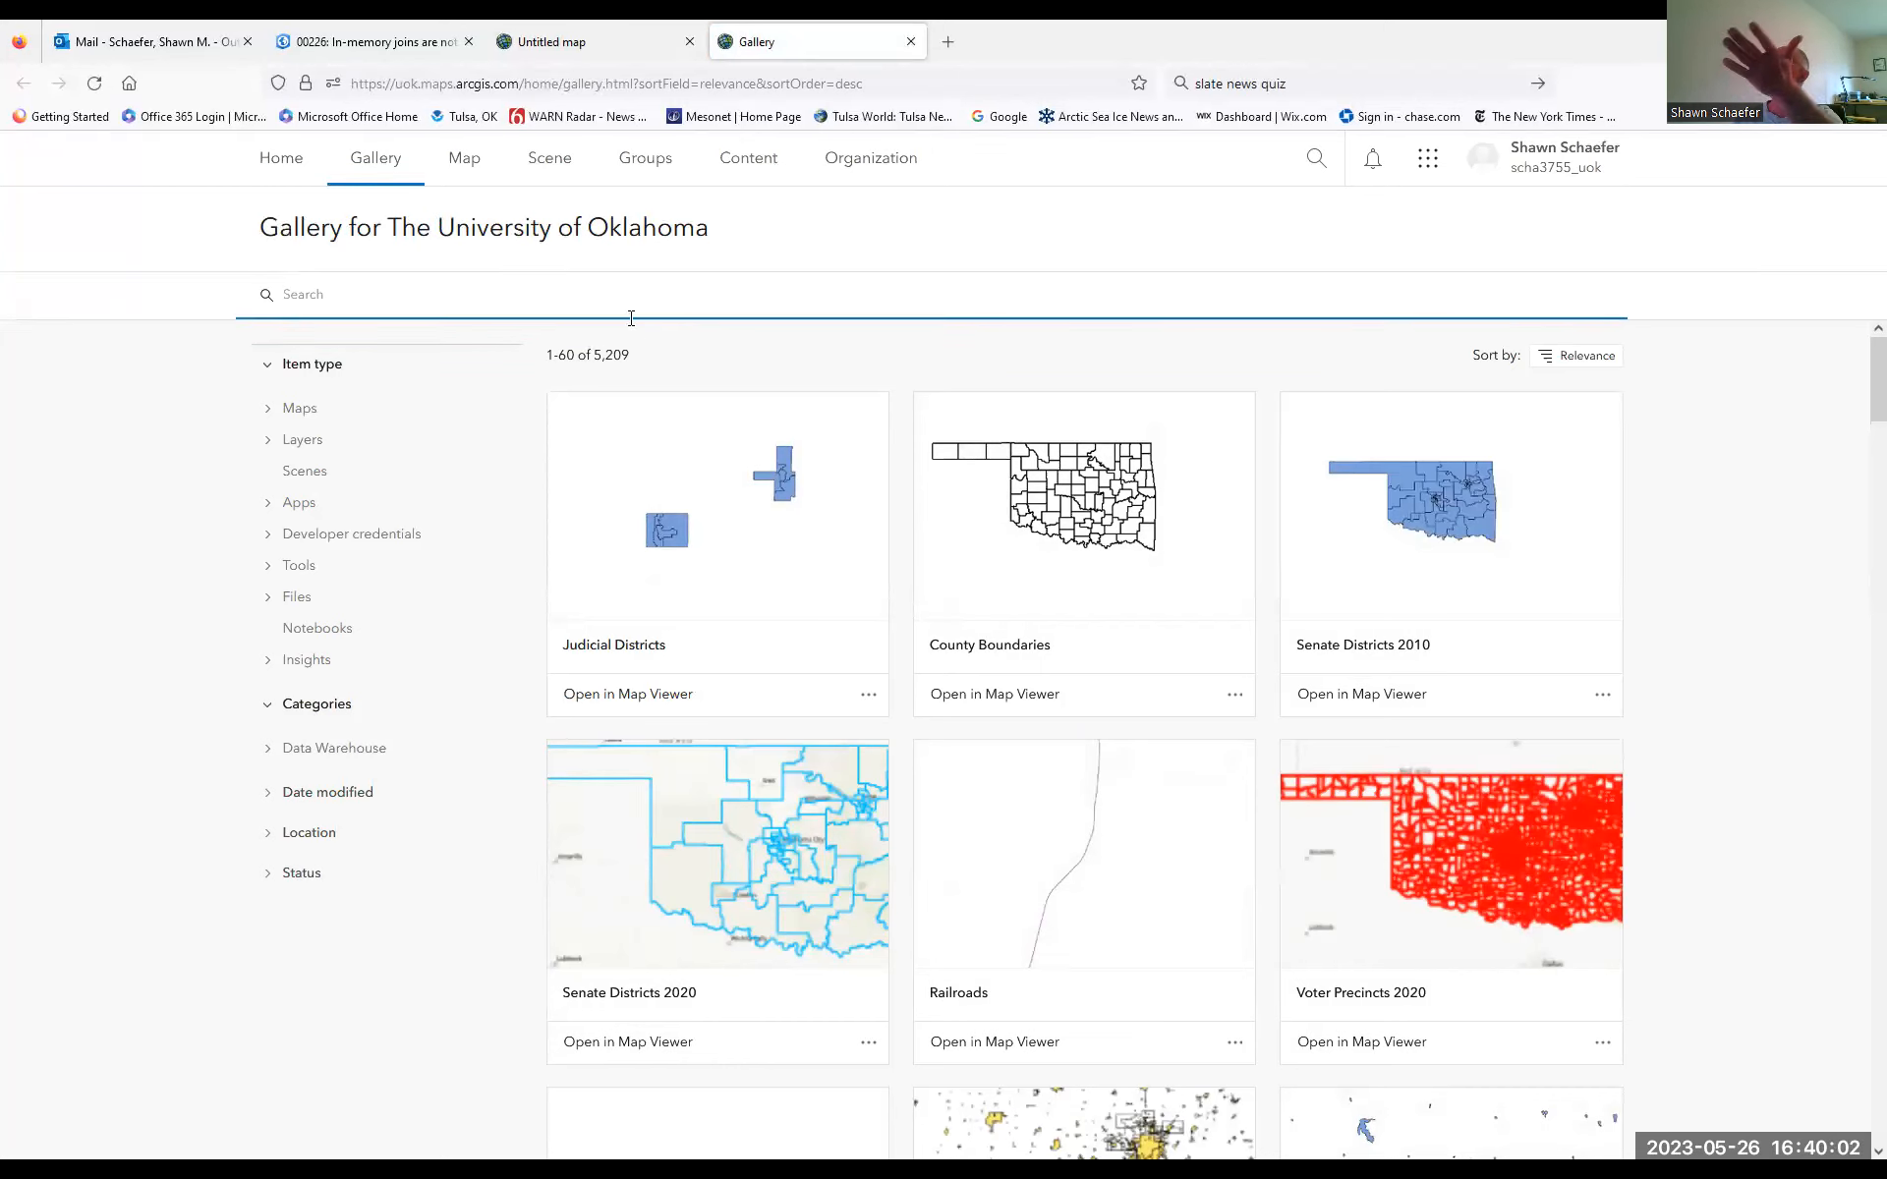
type("housing")
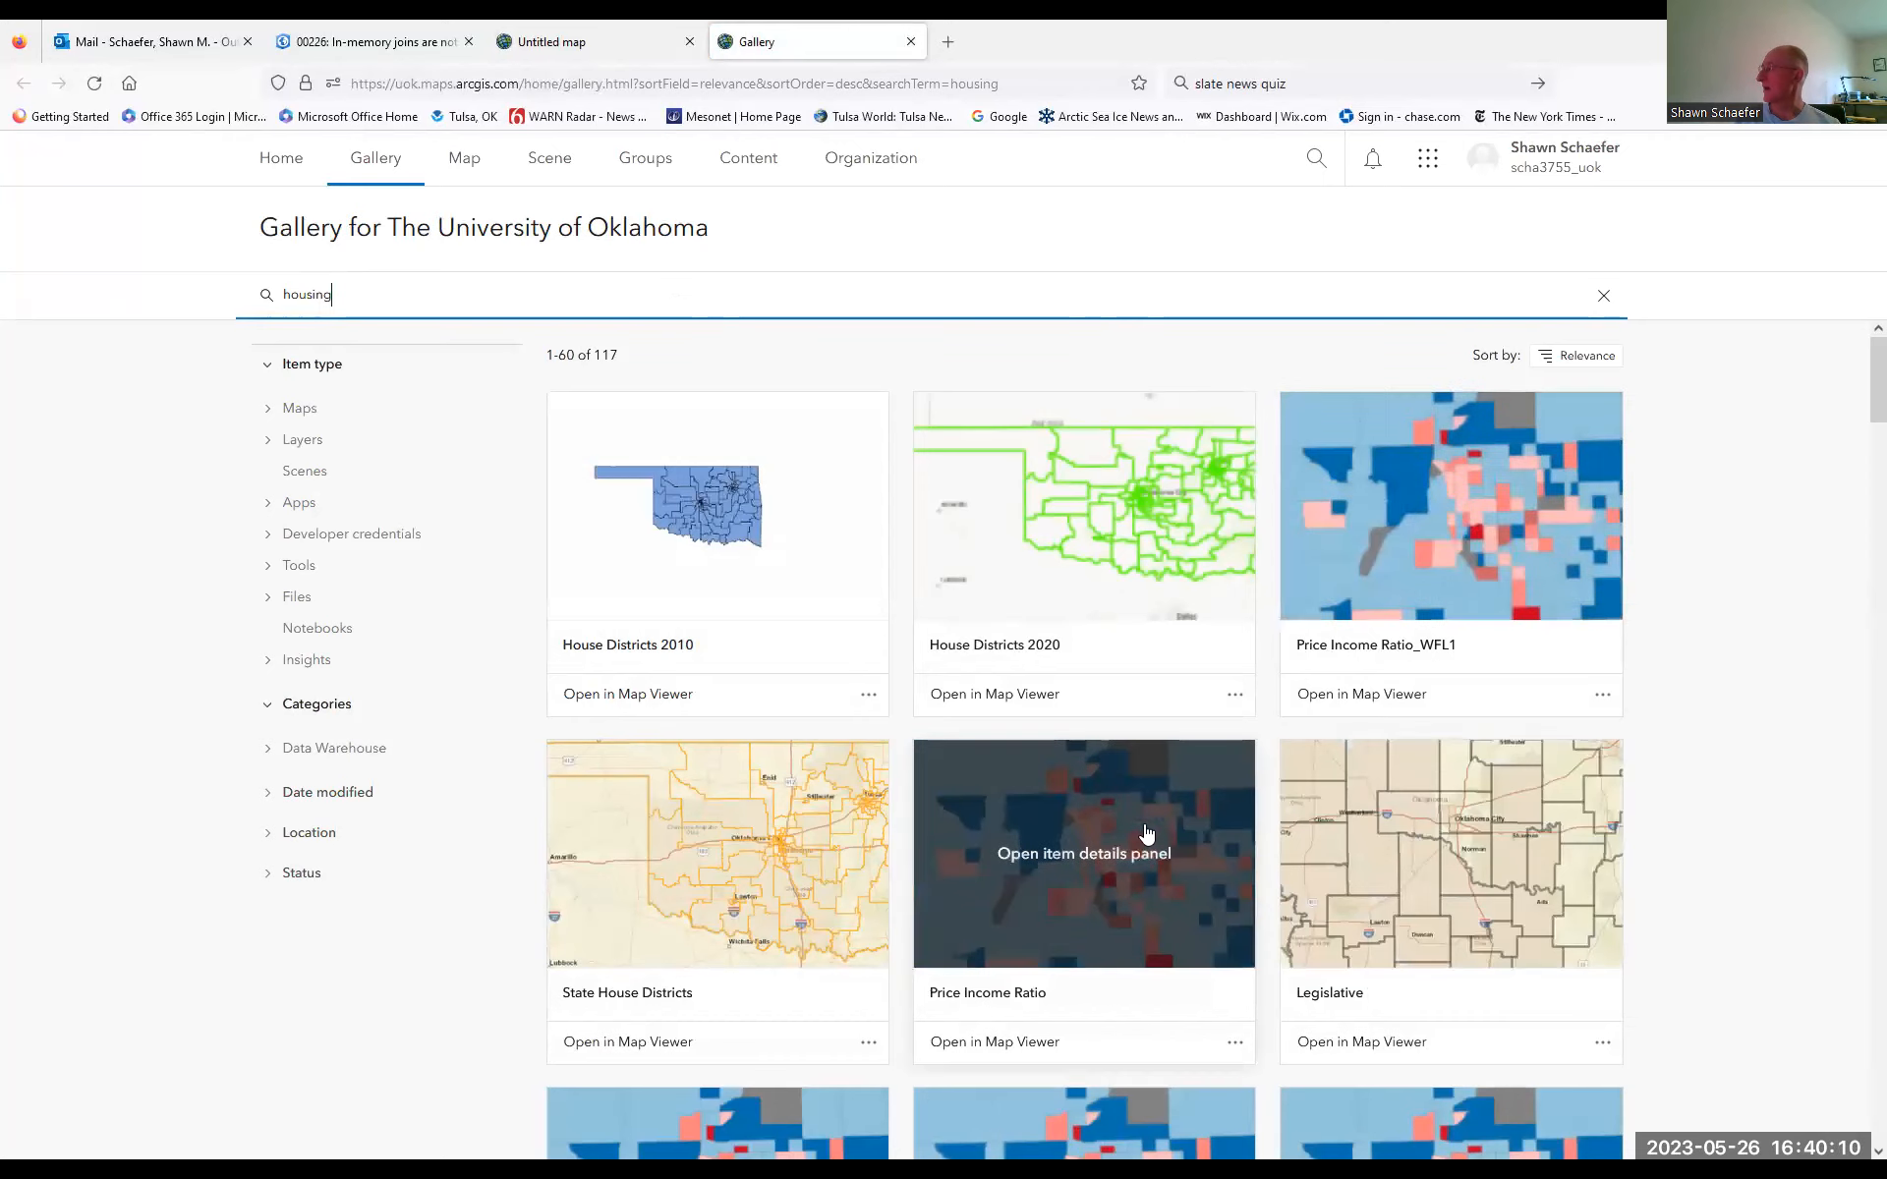
Preview the Price Income Ratio_WFL1 layer, then open the Price Income Ratio web map in Map Viewer and close its layer properties
left_click(1306, 702)
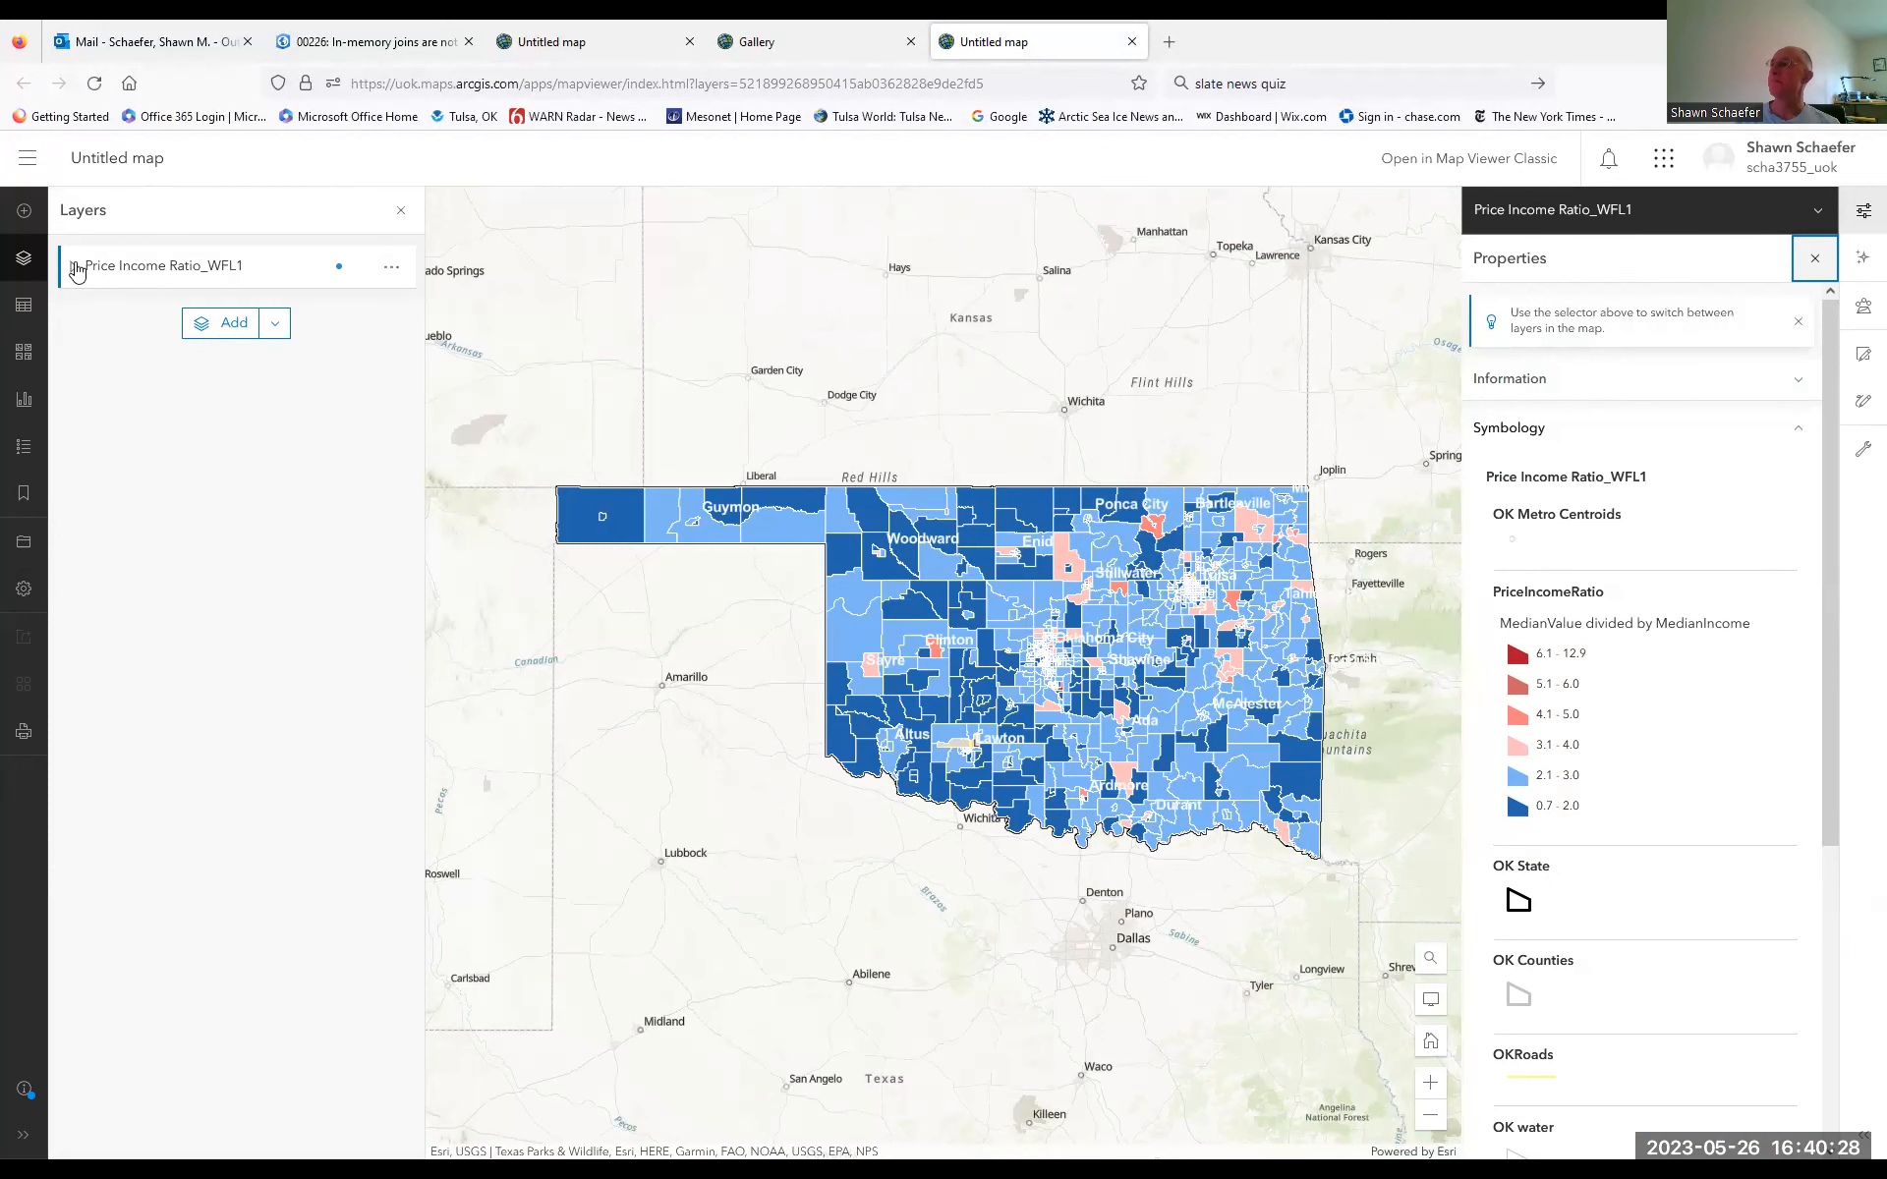
left_click(1131, 42)
left_click(1150, 875)
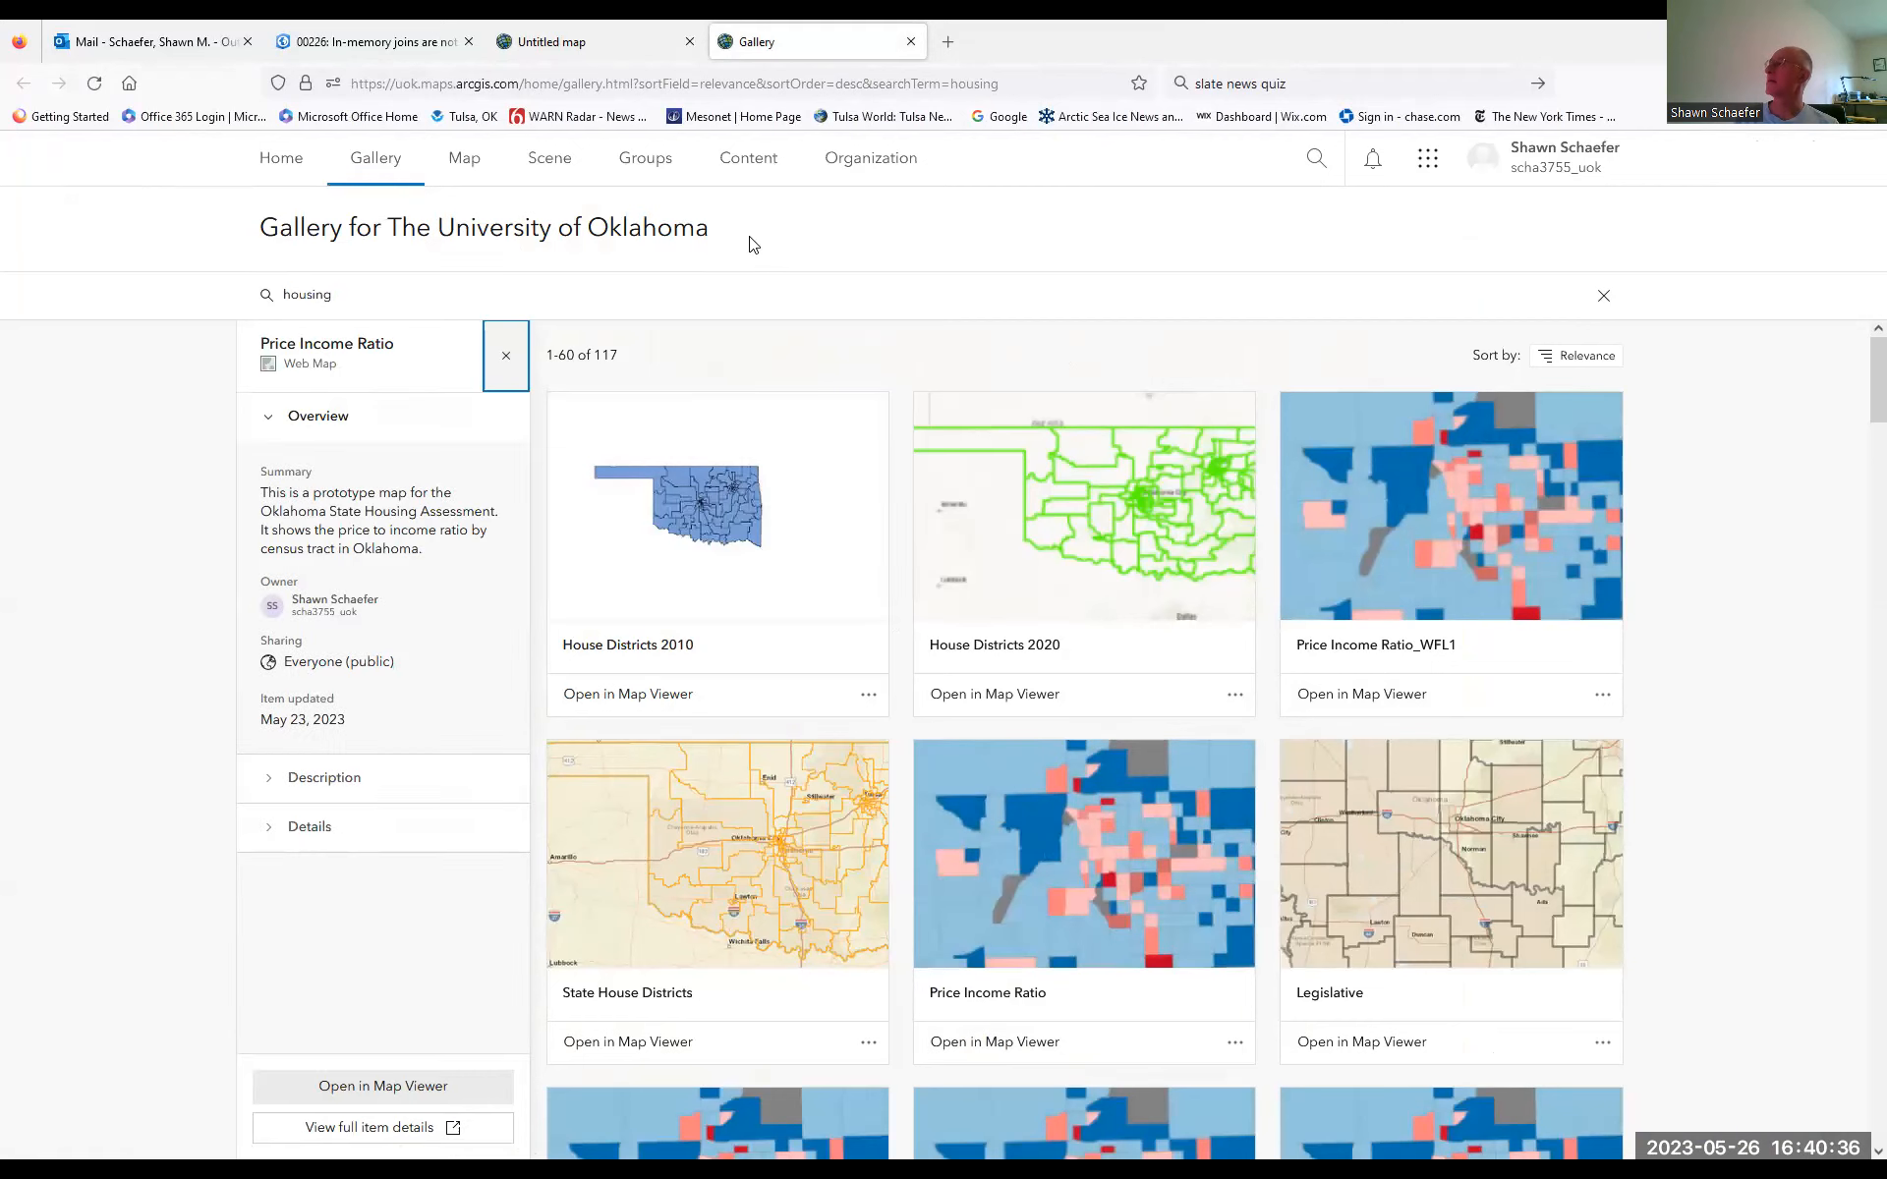
left_click(996, 1044)
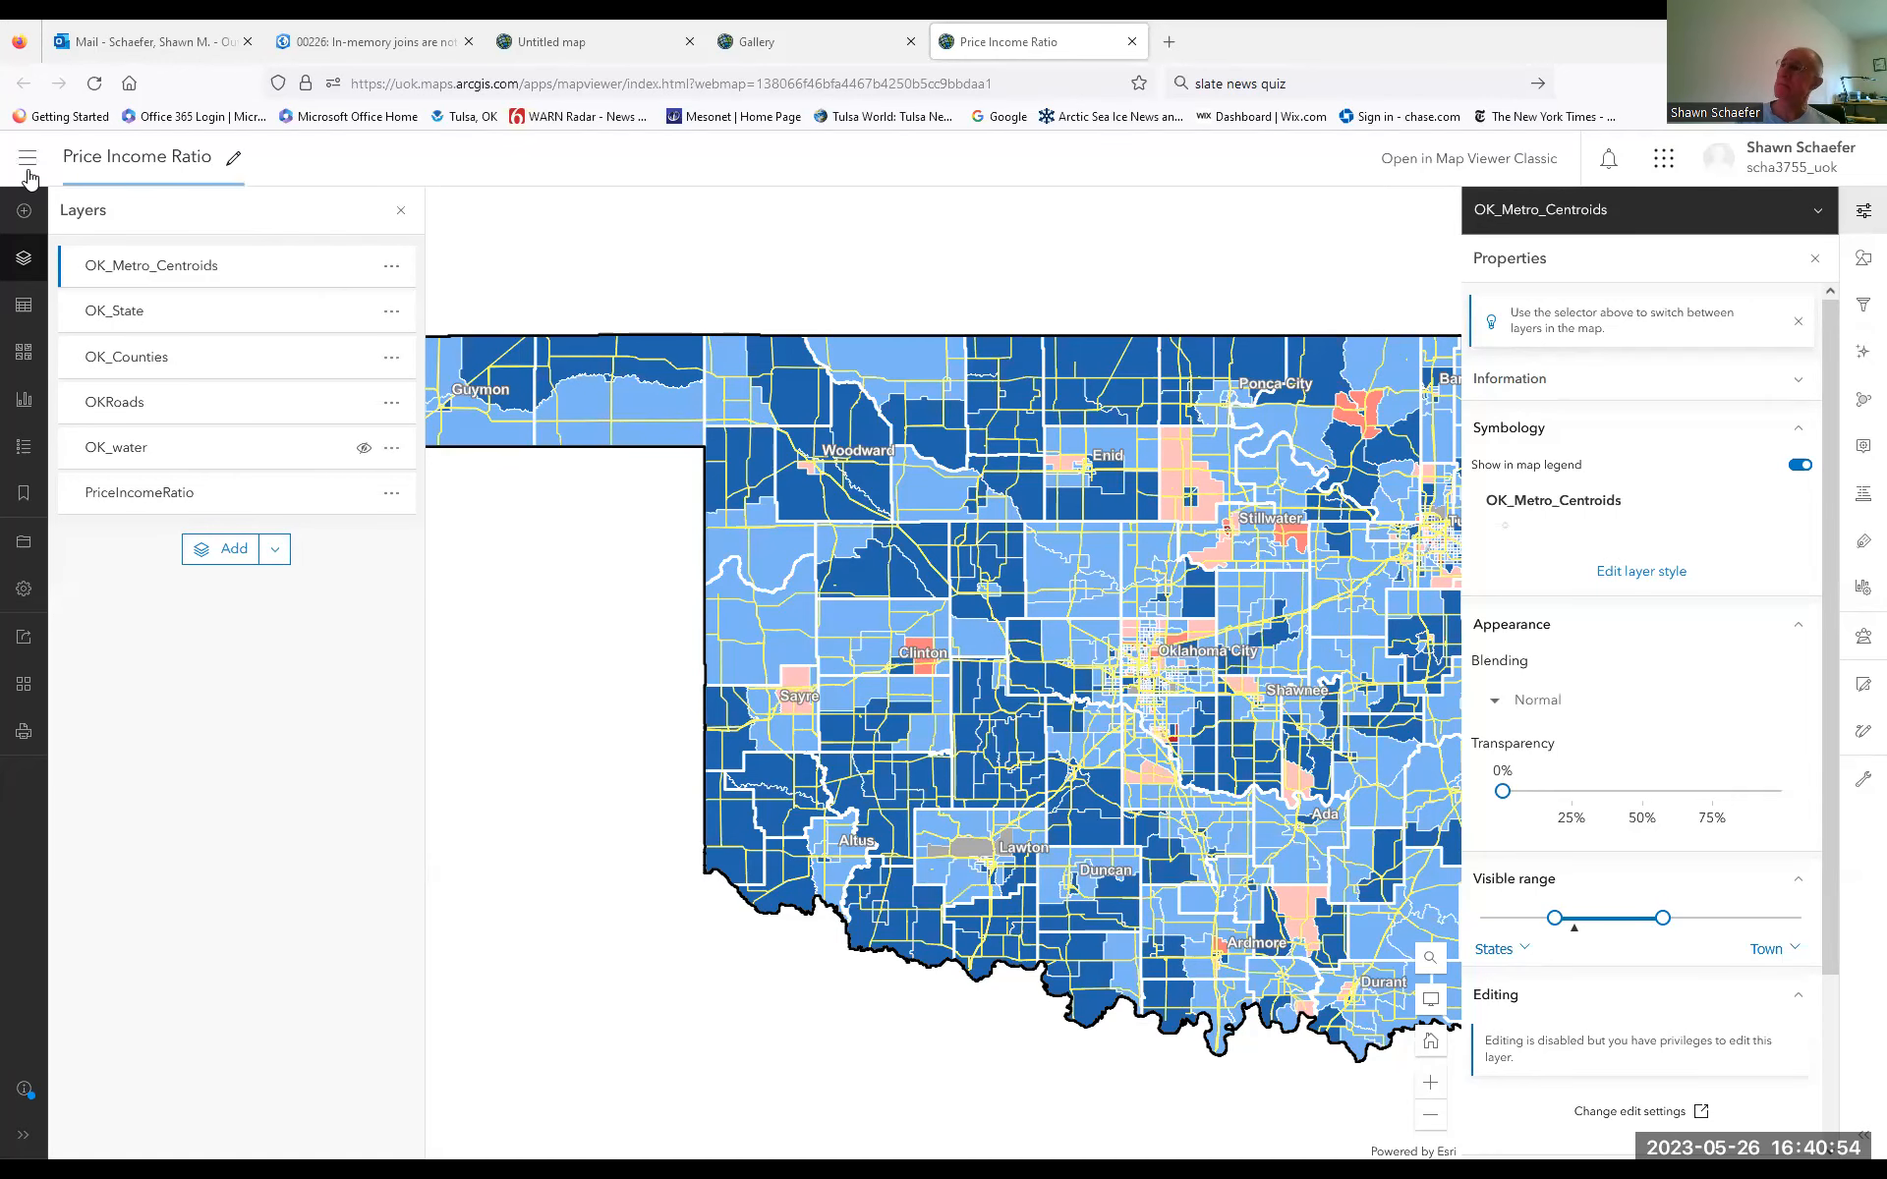
left_click(1825, 216)
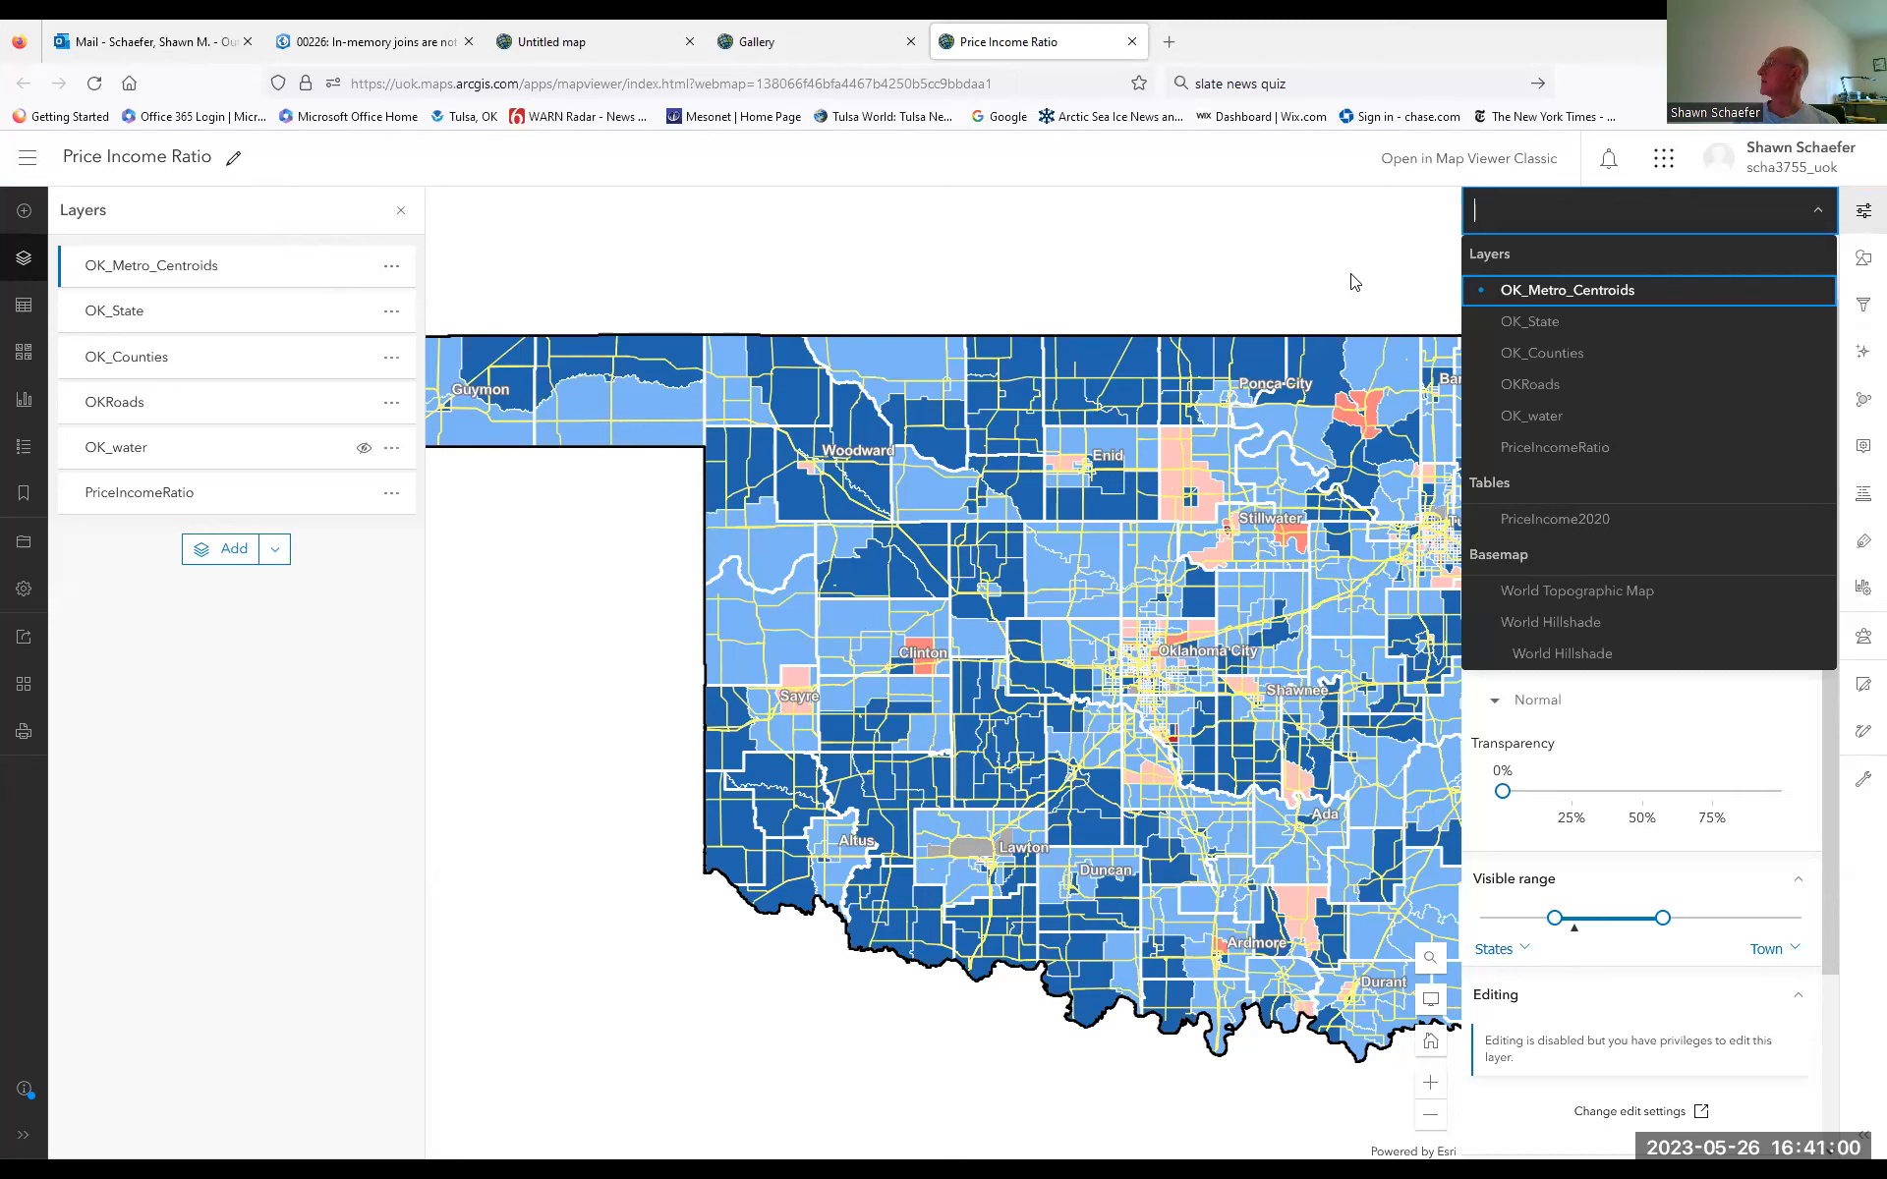
left_click(1353, 282)
left_click(1815, 258)
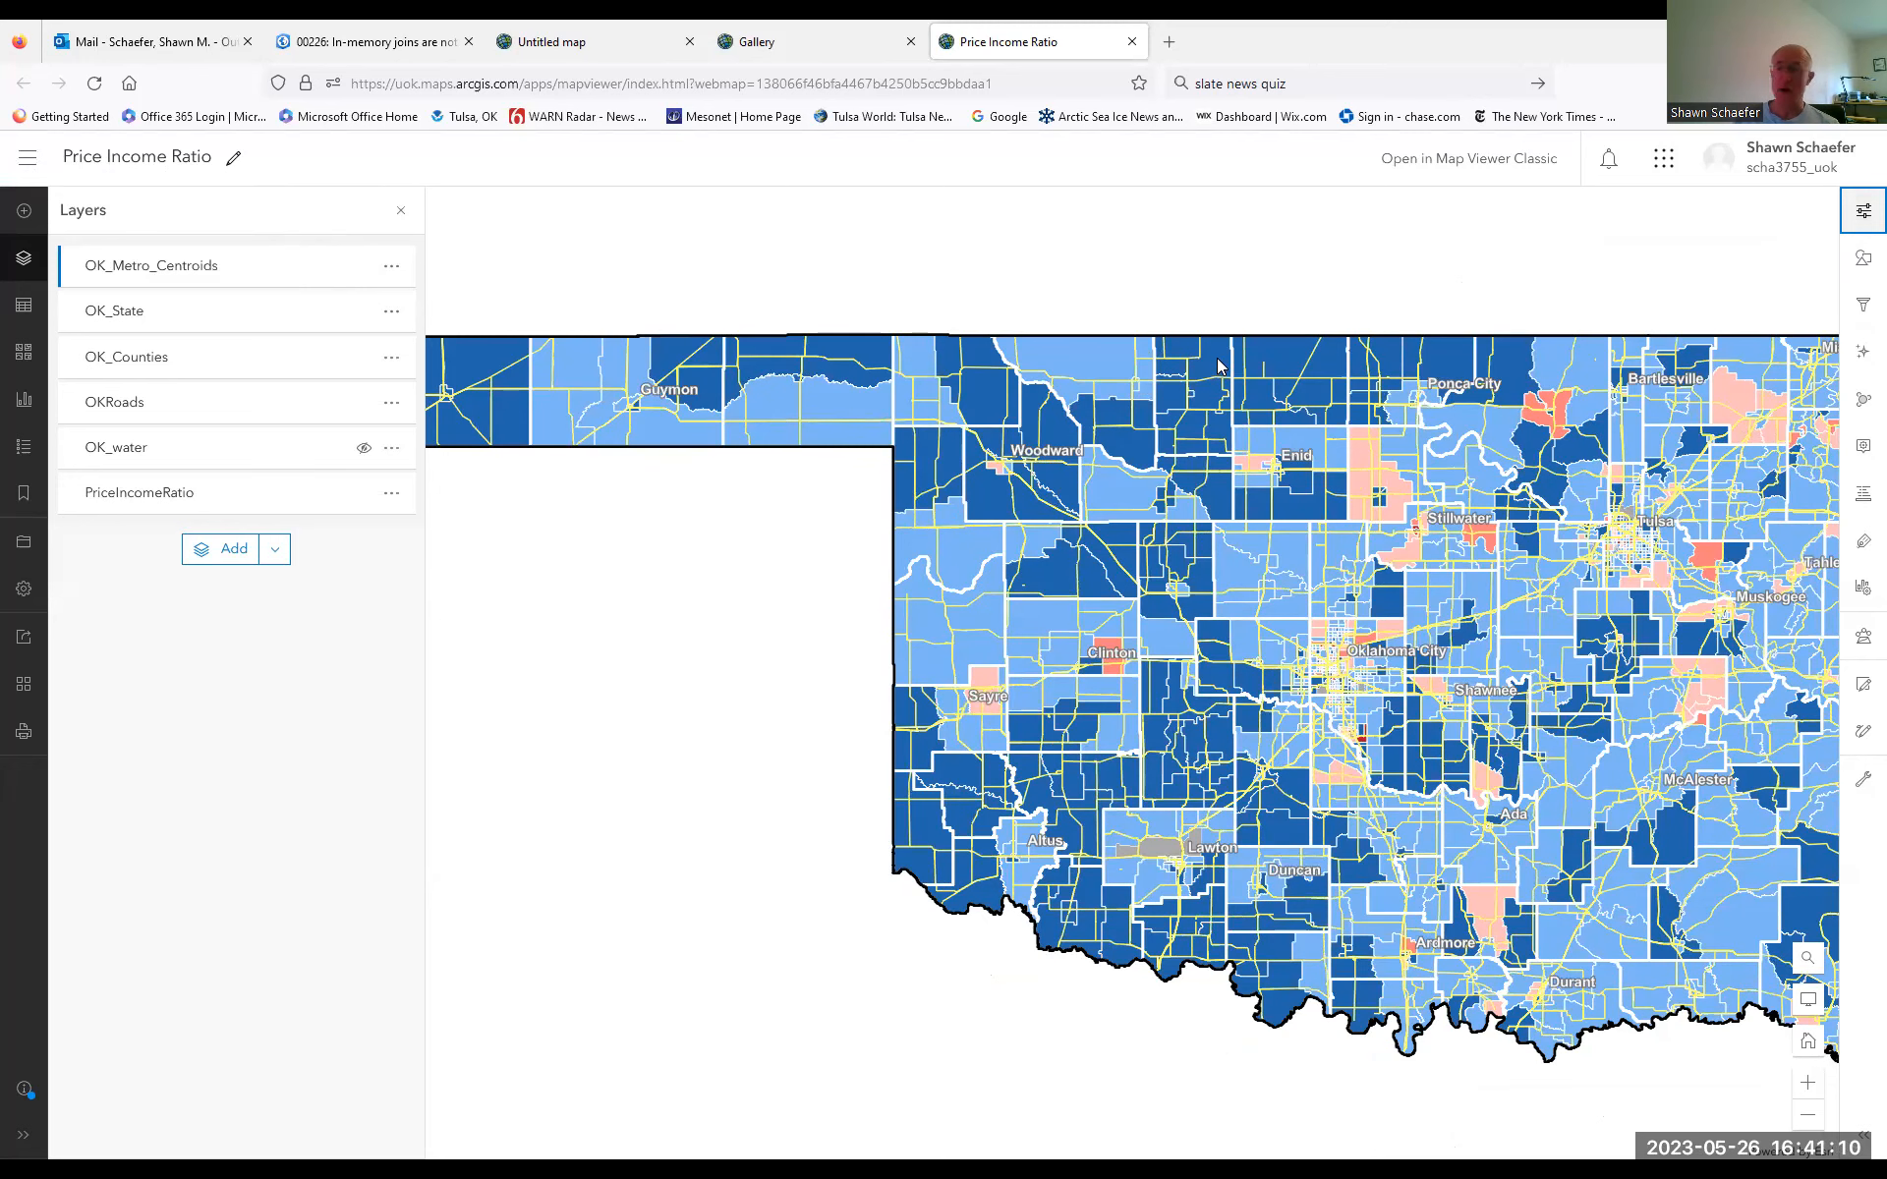
Add the hosted Price to Rent Ratio layer from My Content to the Price Income Ratio map and return to the layer list
scroll(593, 590, "down", 1)
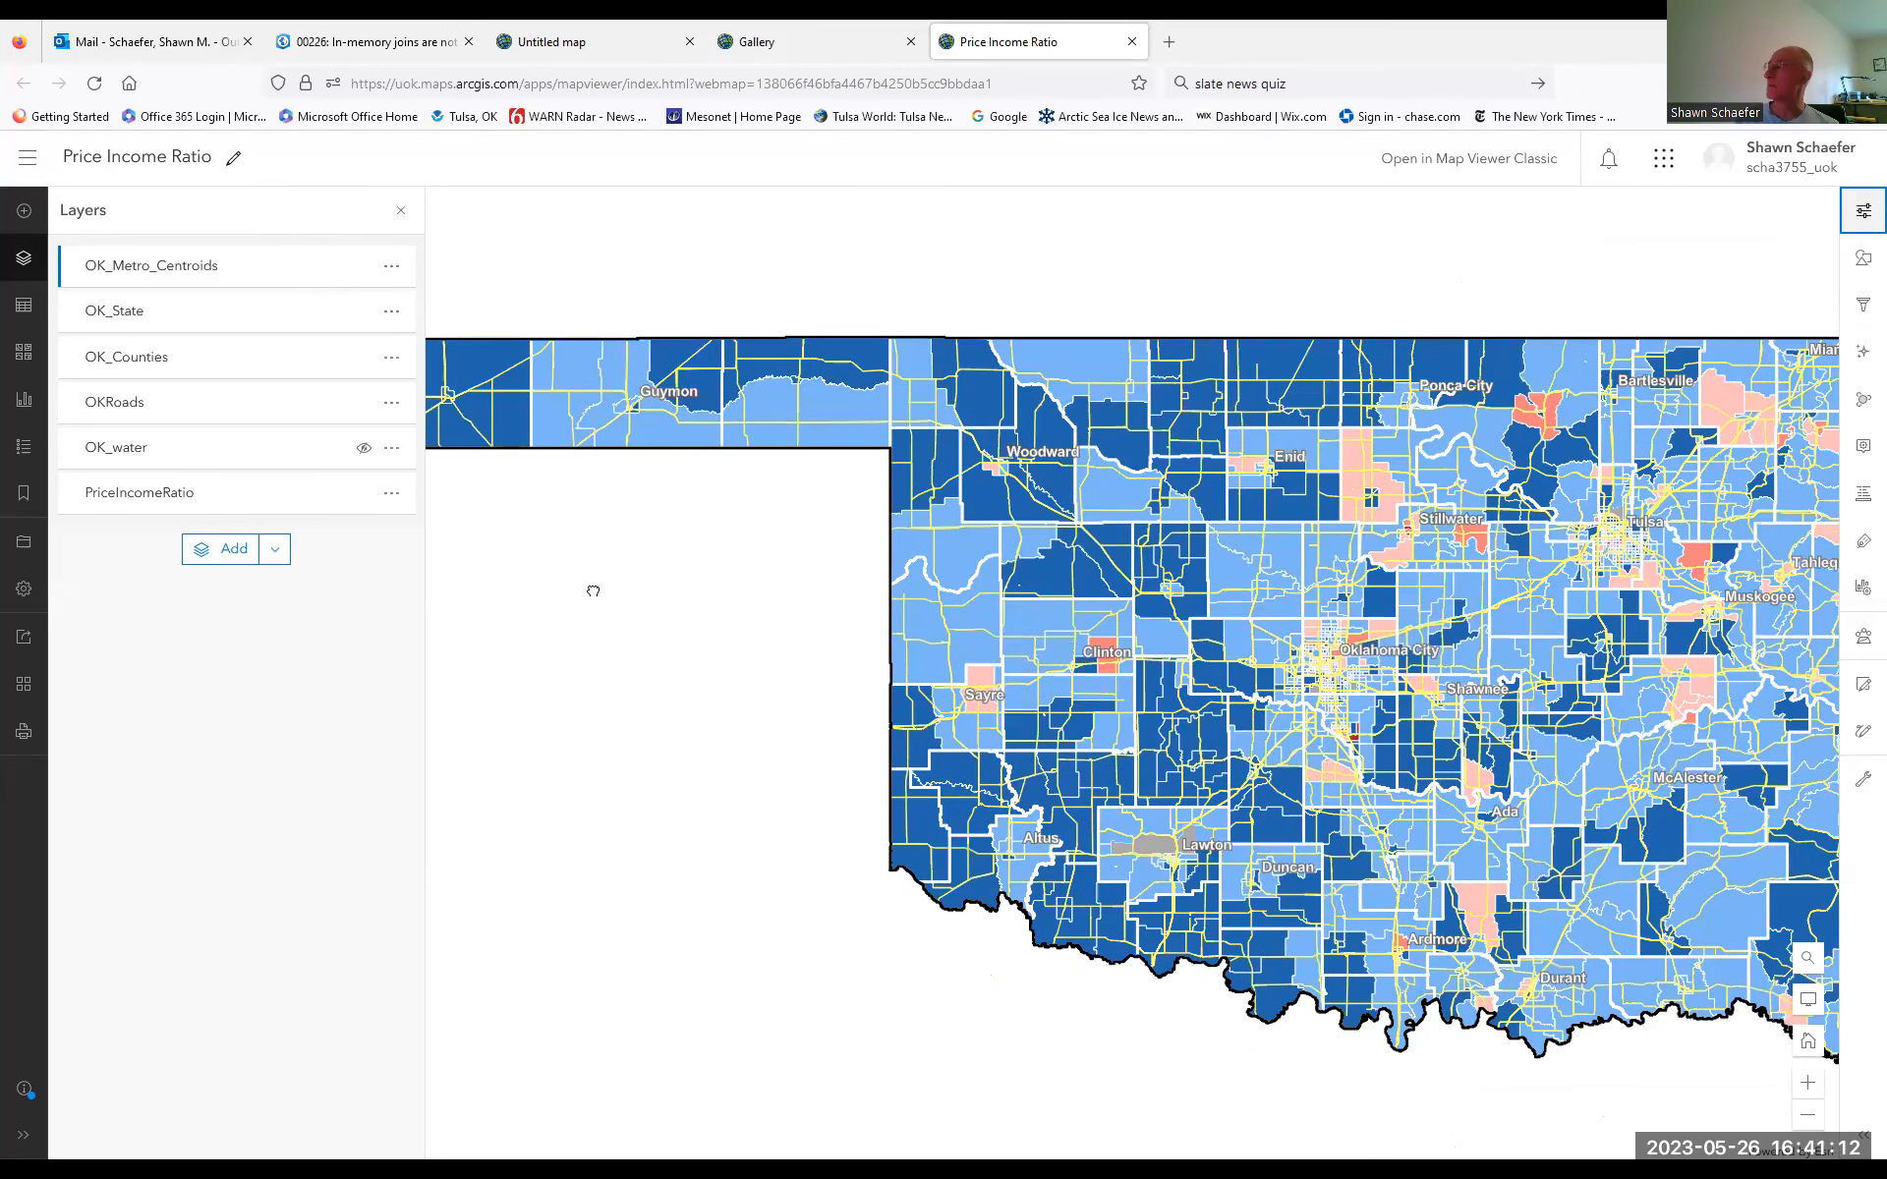
left_click_drag(1121, 593, 972, 611)
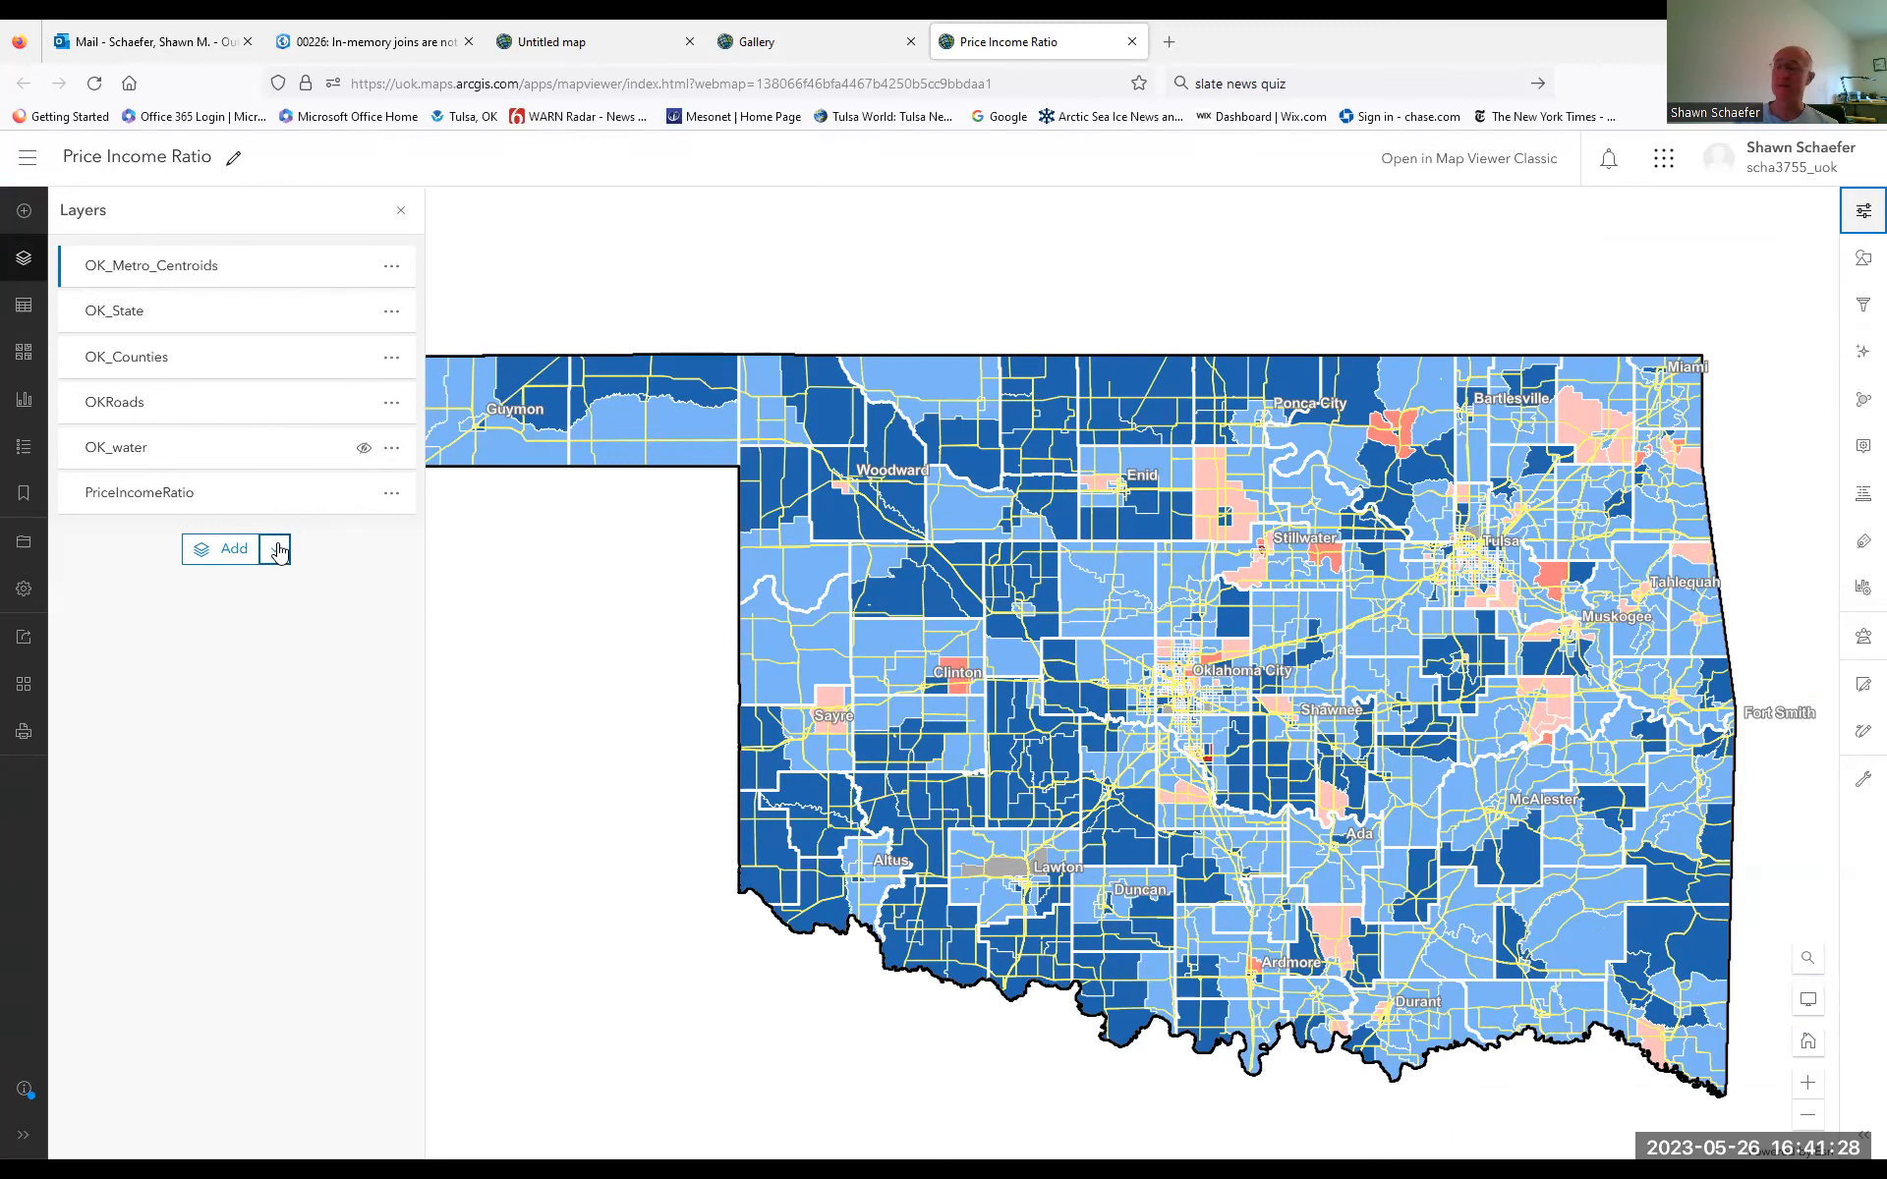
left_click(248, 549)
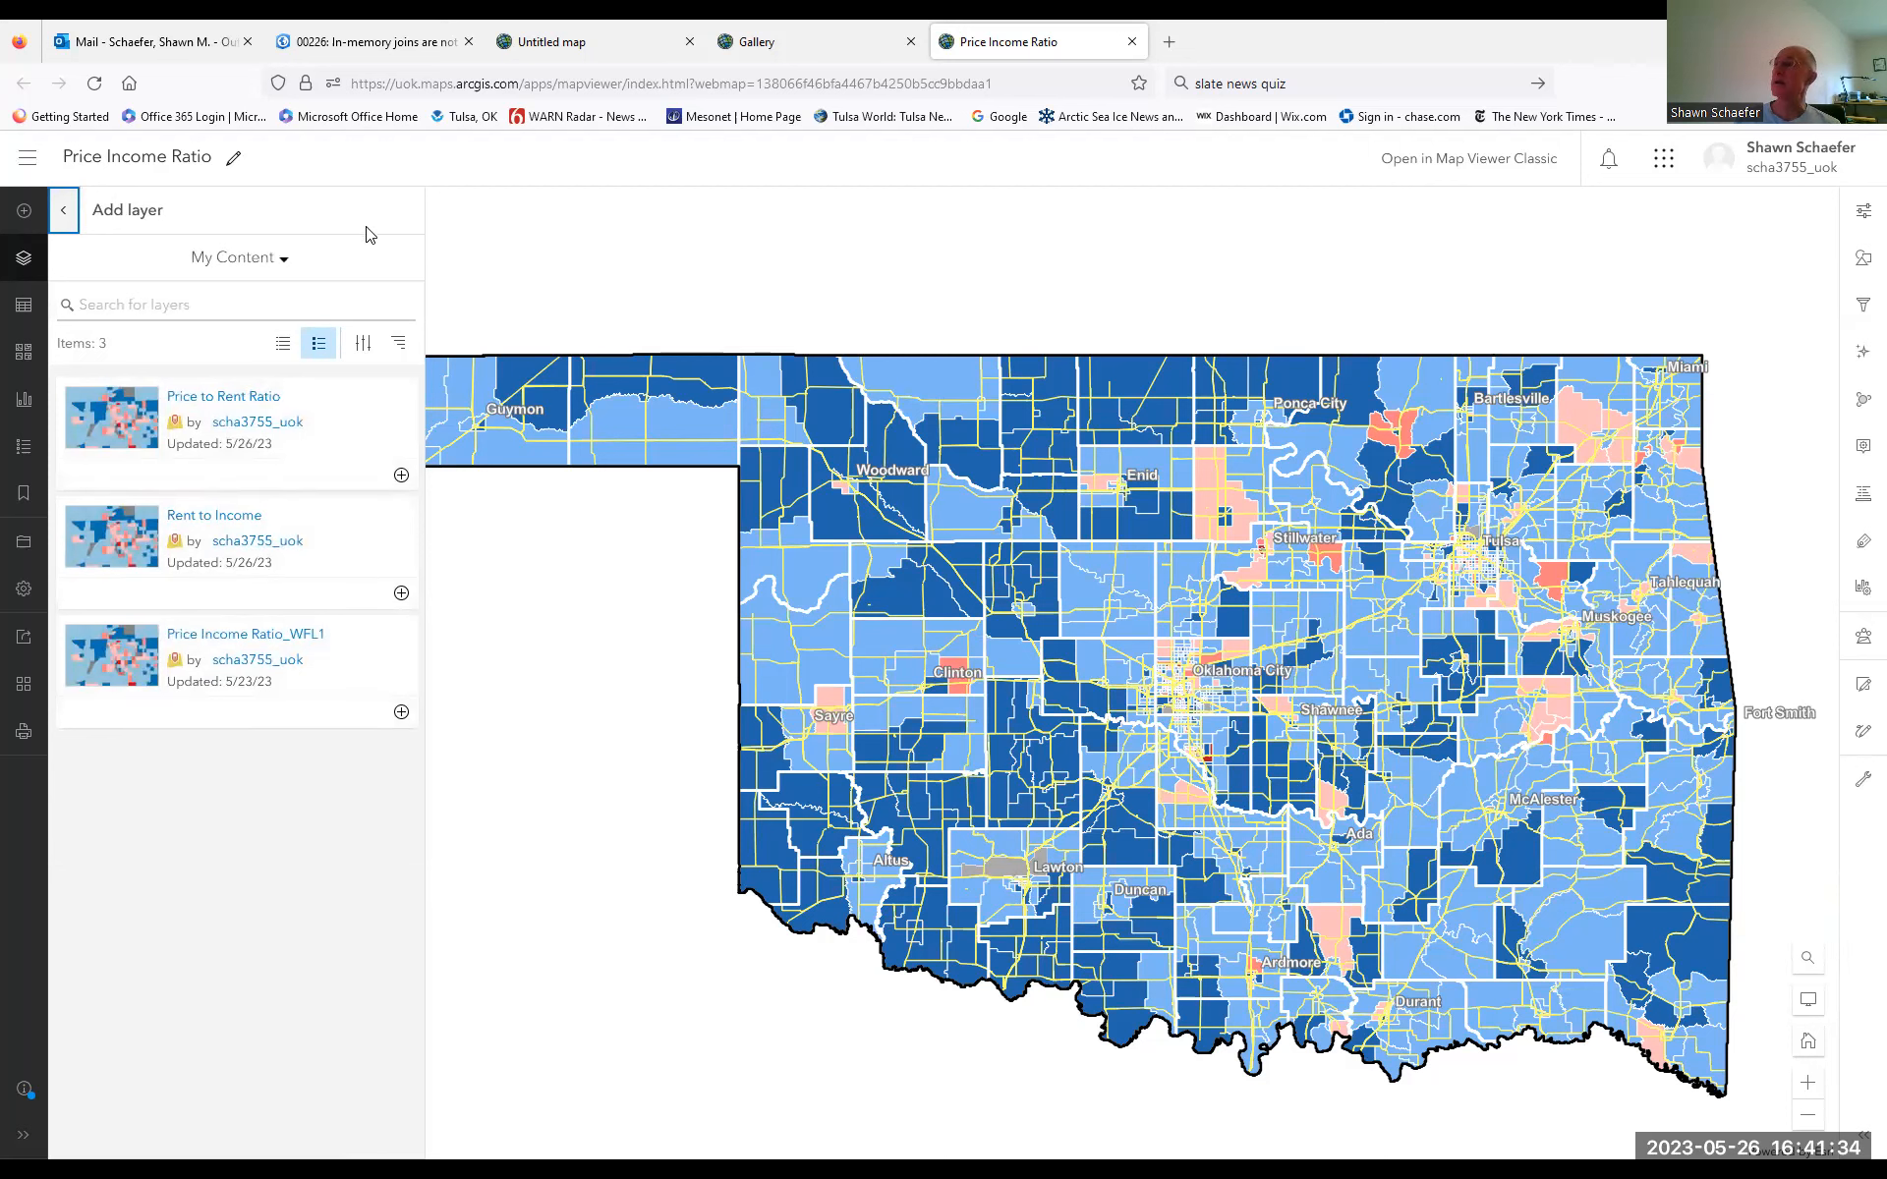
left_click(283, 268)
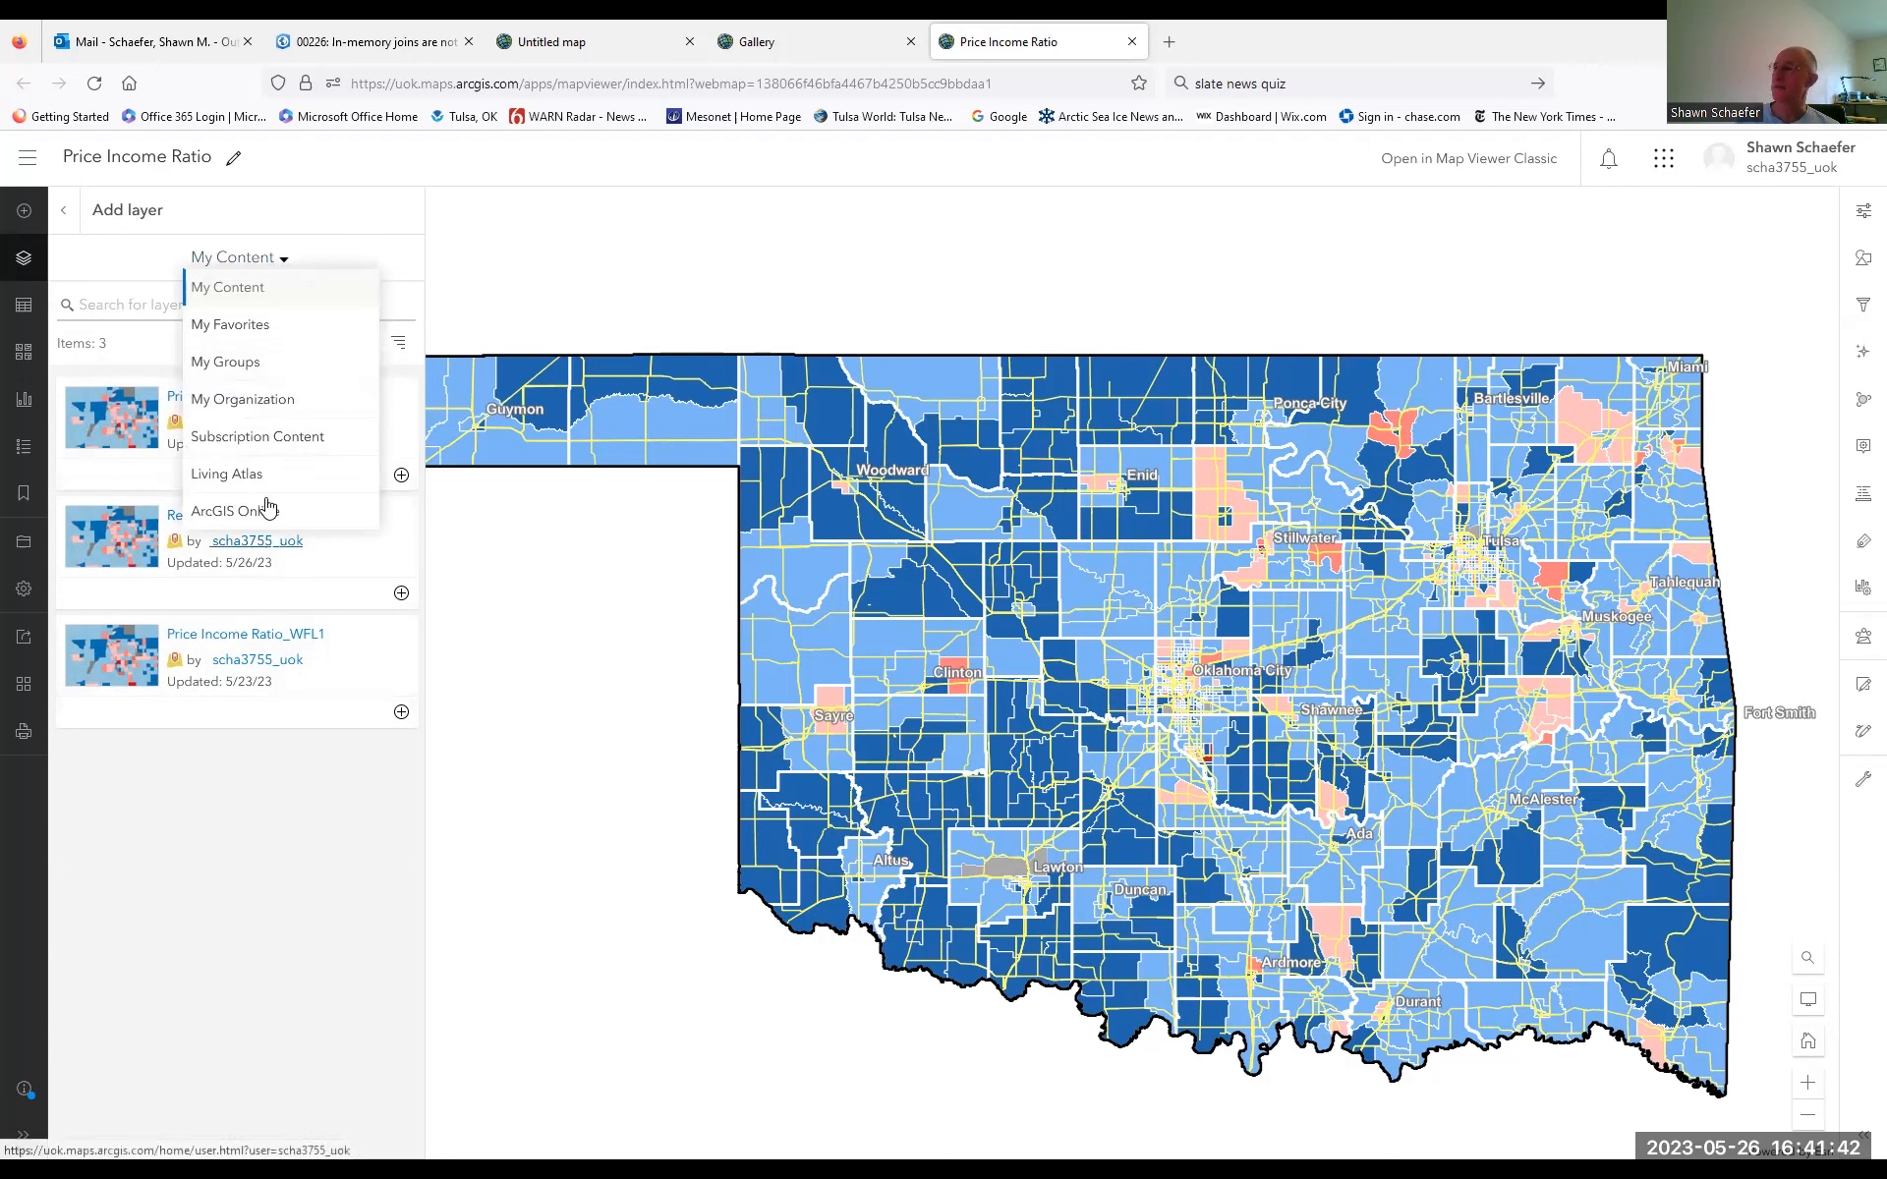
left_click(245, 781)
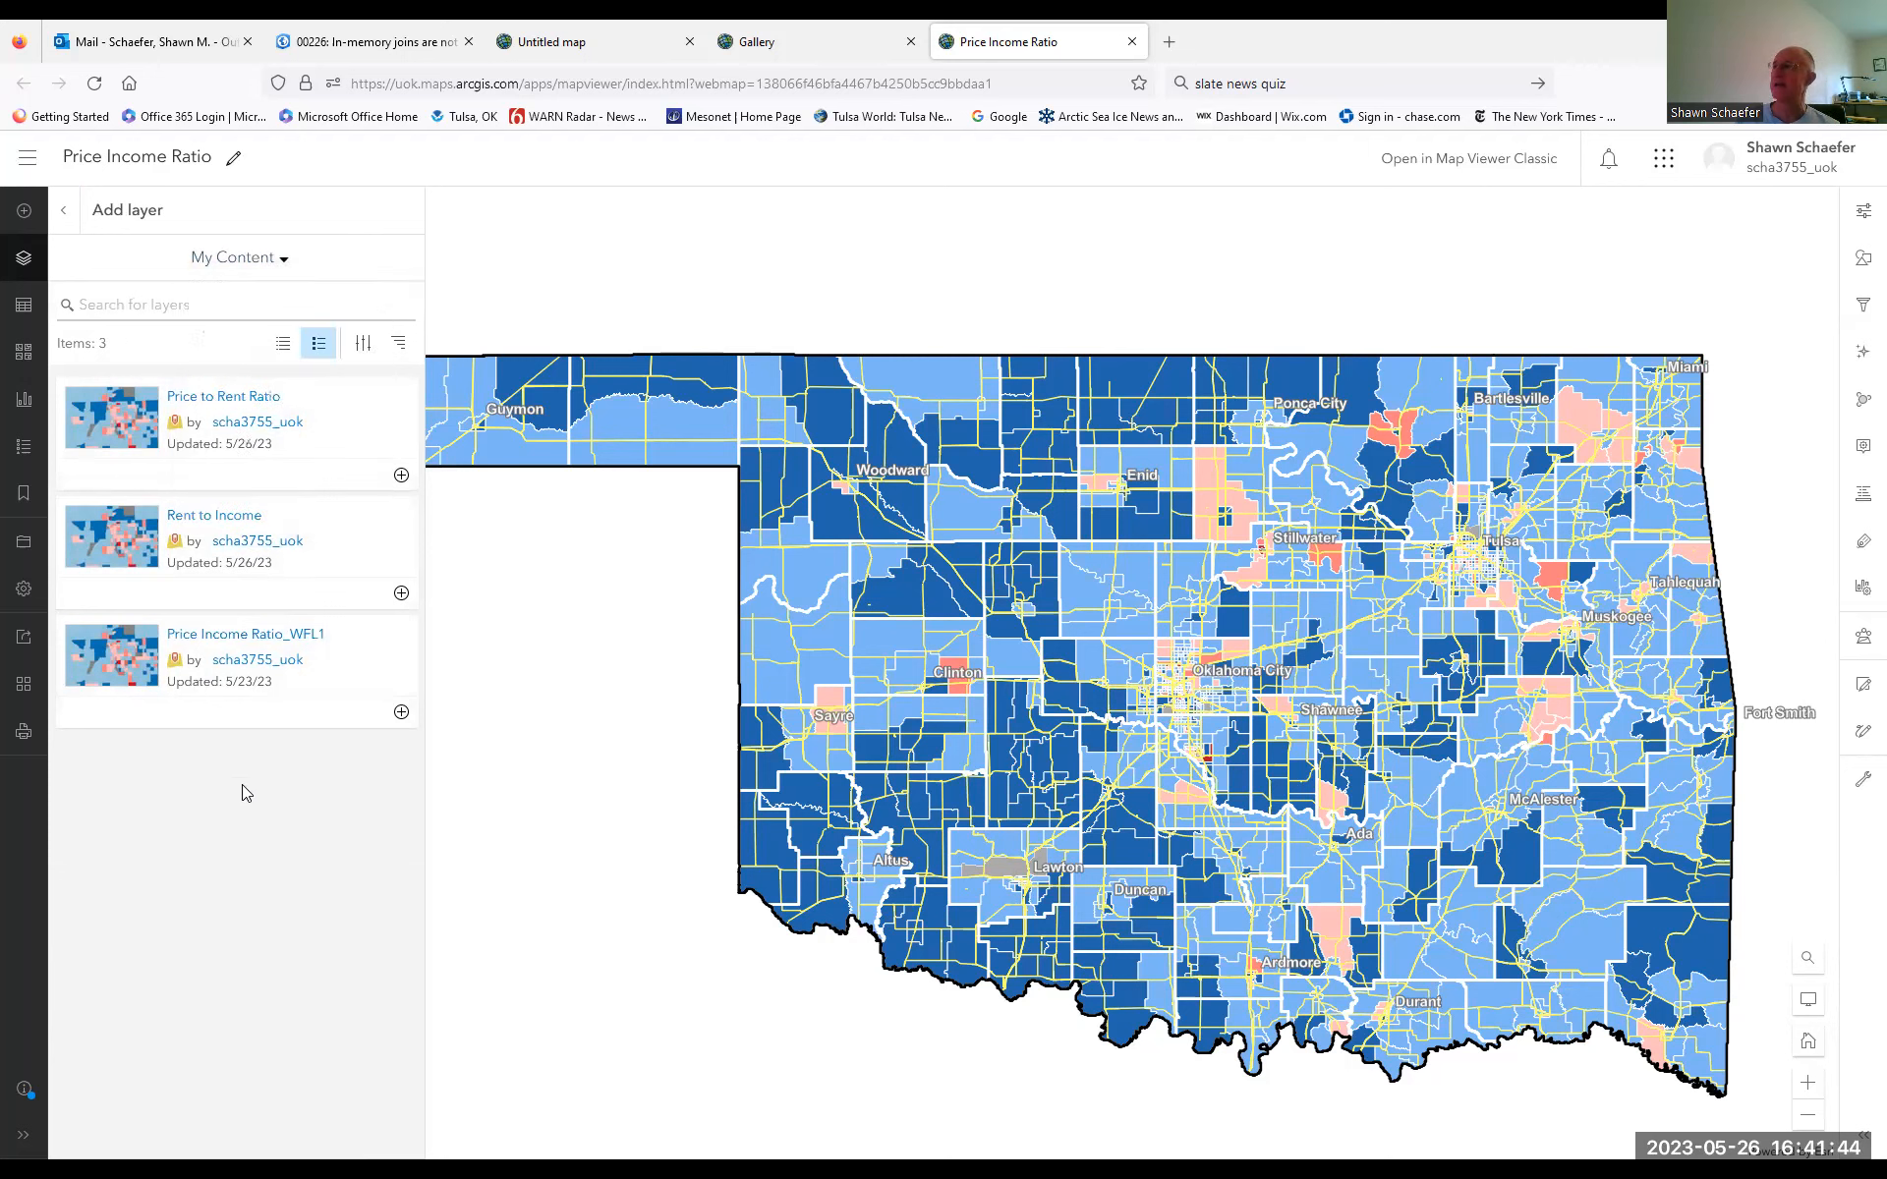
left_click(230, 405)
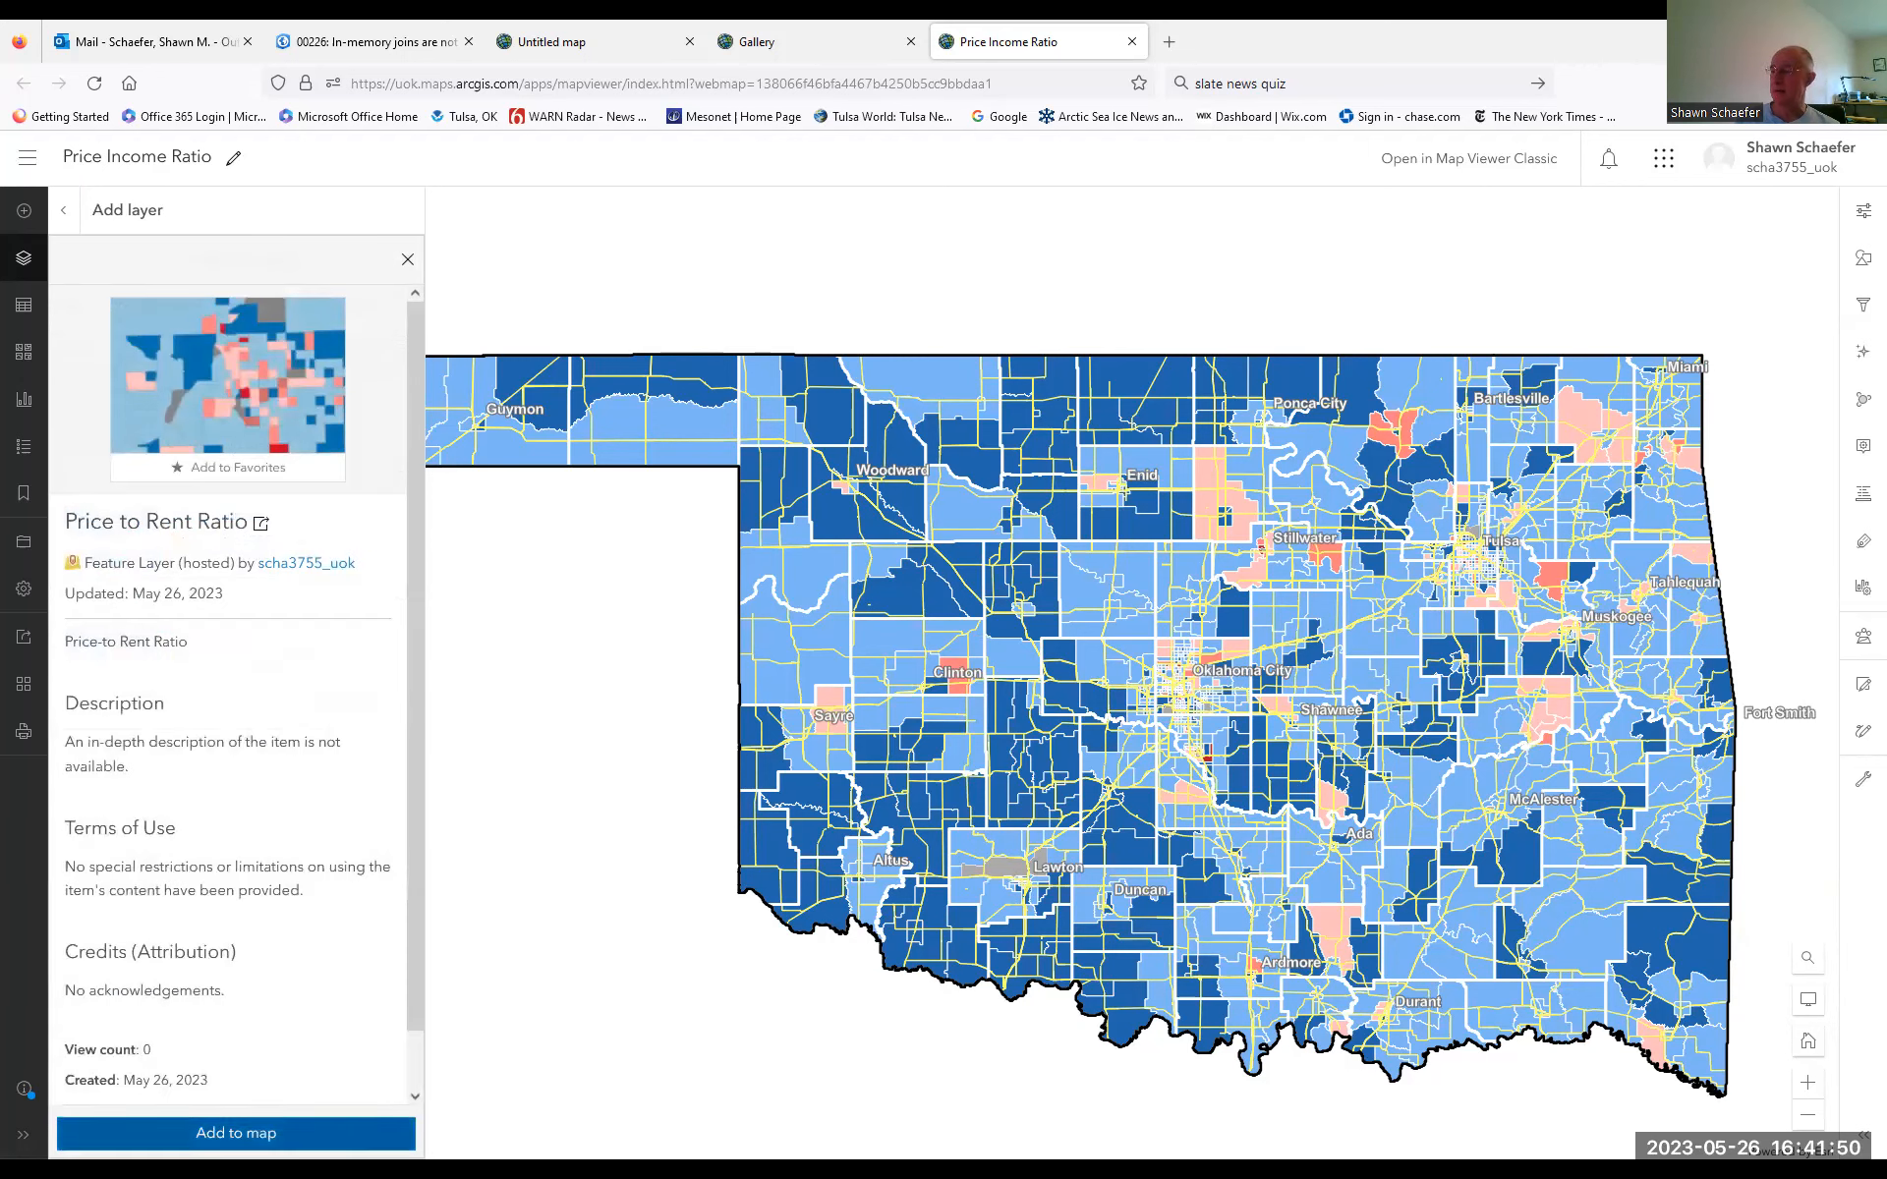
left_click(236, 1133)
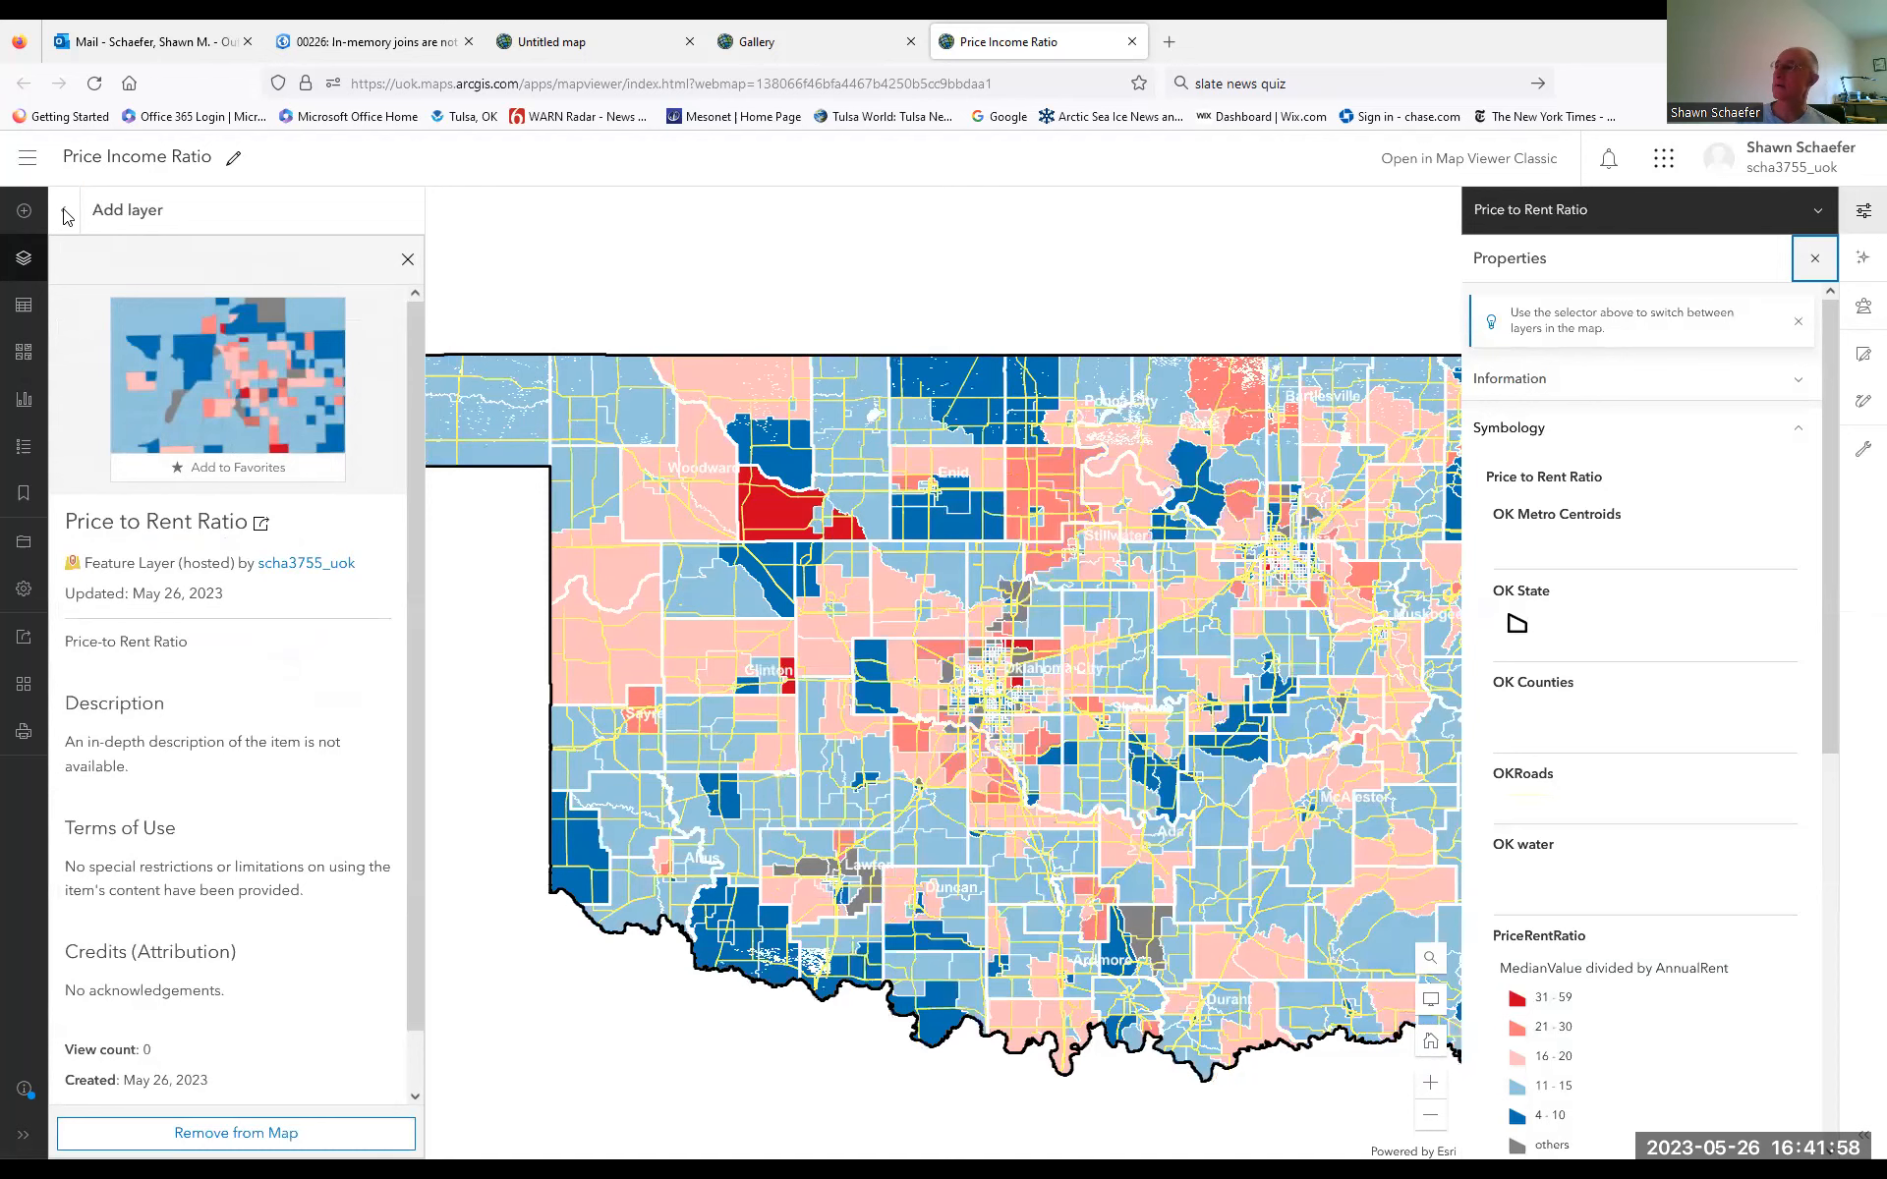
left_click(66, 214)
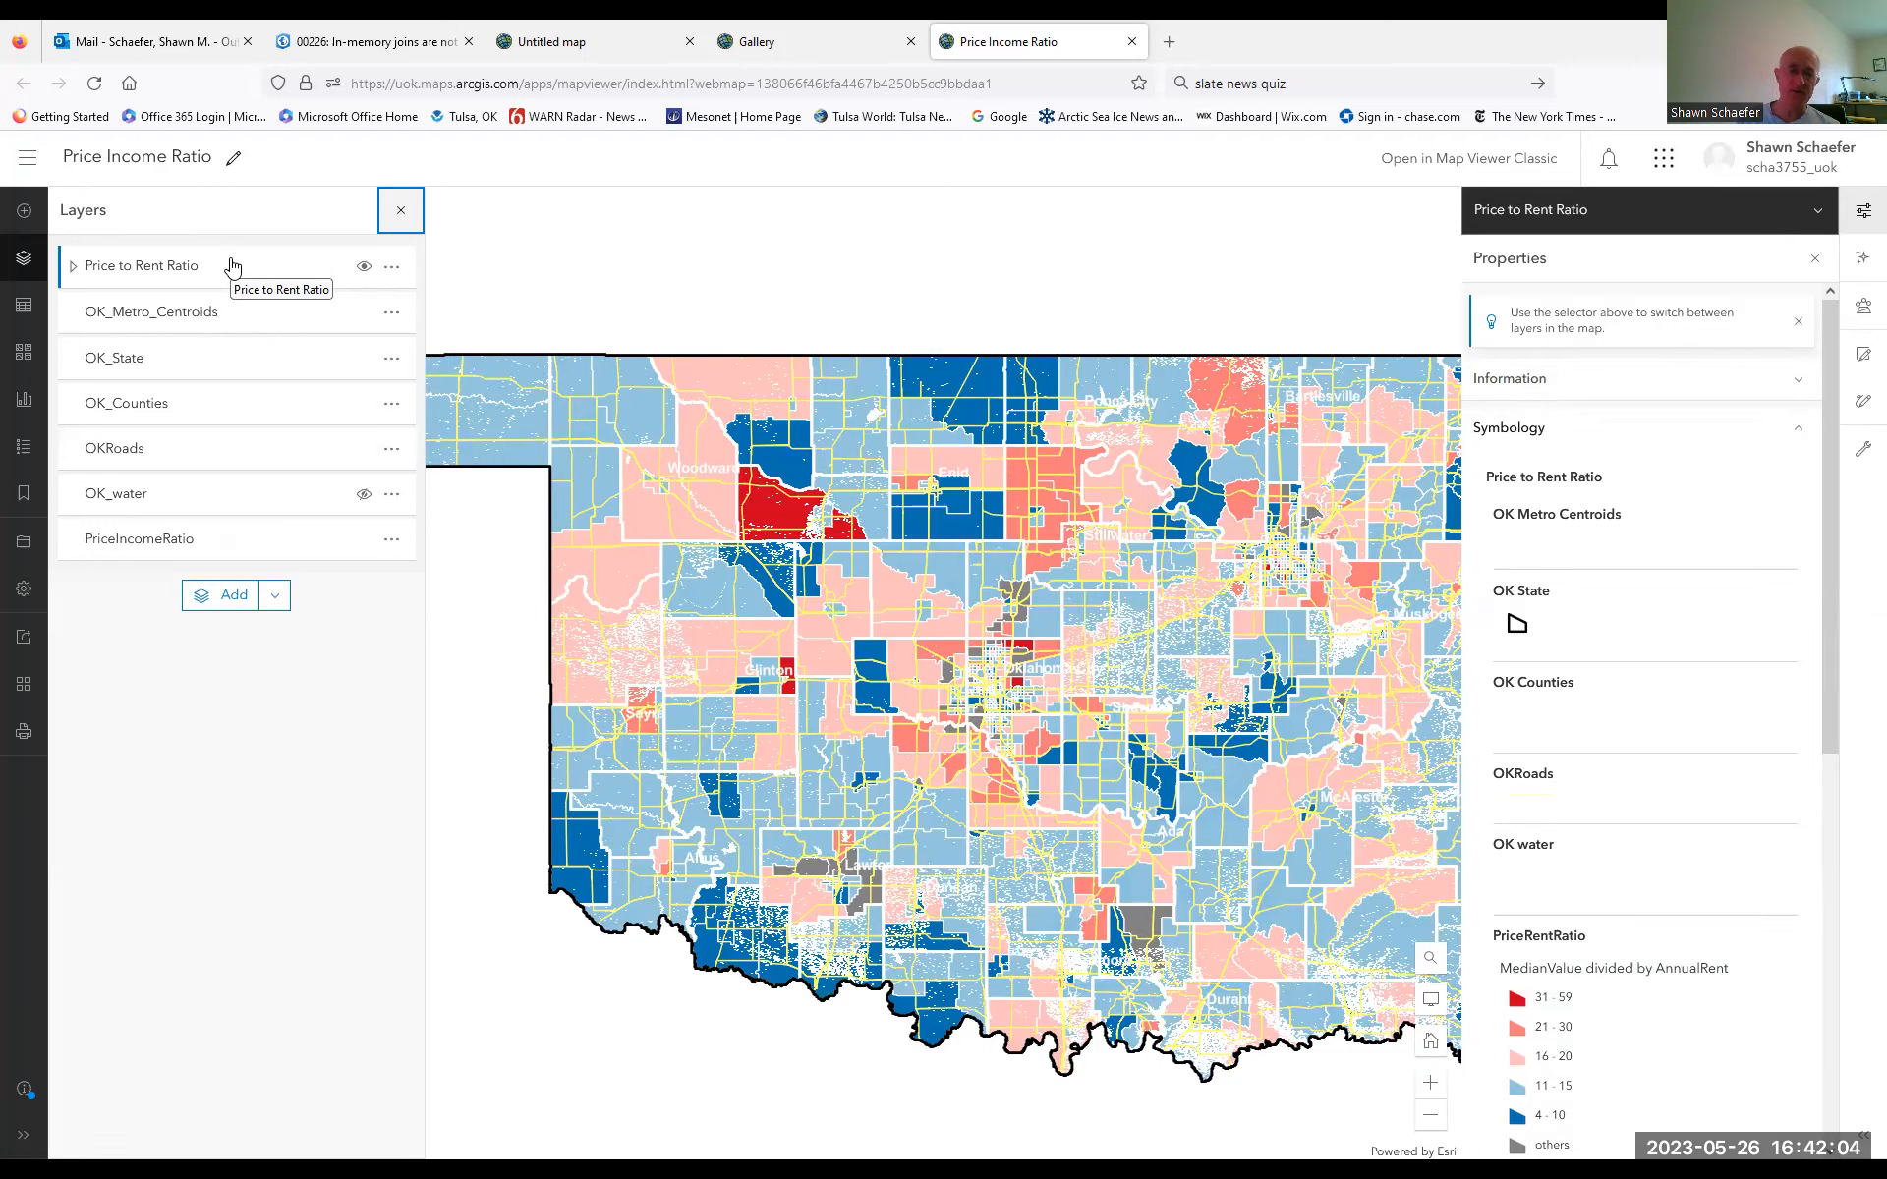
Move the Price to Rent Ratio layer between OK_water and PriceIncomeRatio, and hide the PriceIncomeRatio layer
left_click(148, 275)
left_click_drag(148, 278, 169, 531)
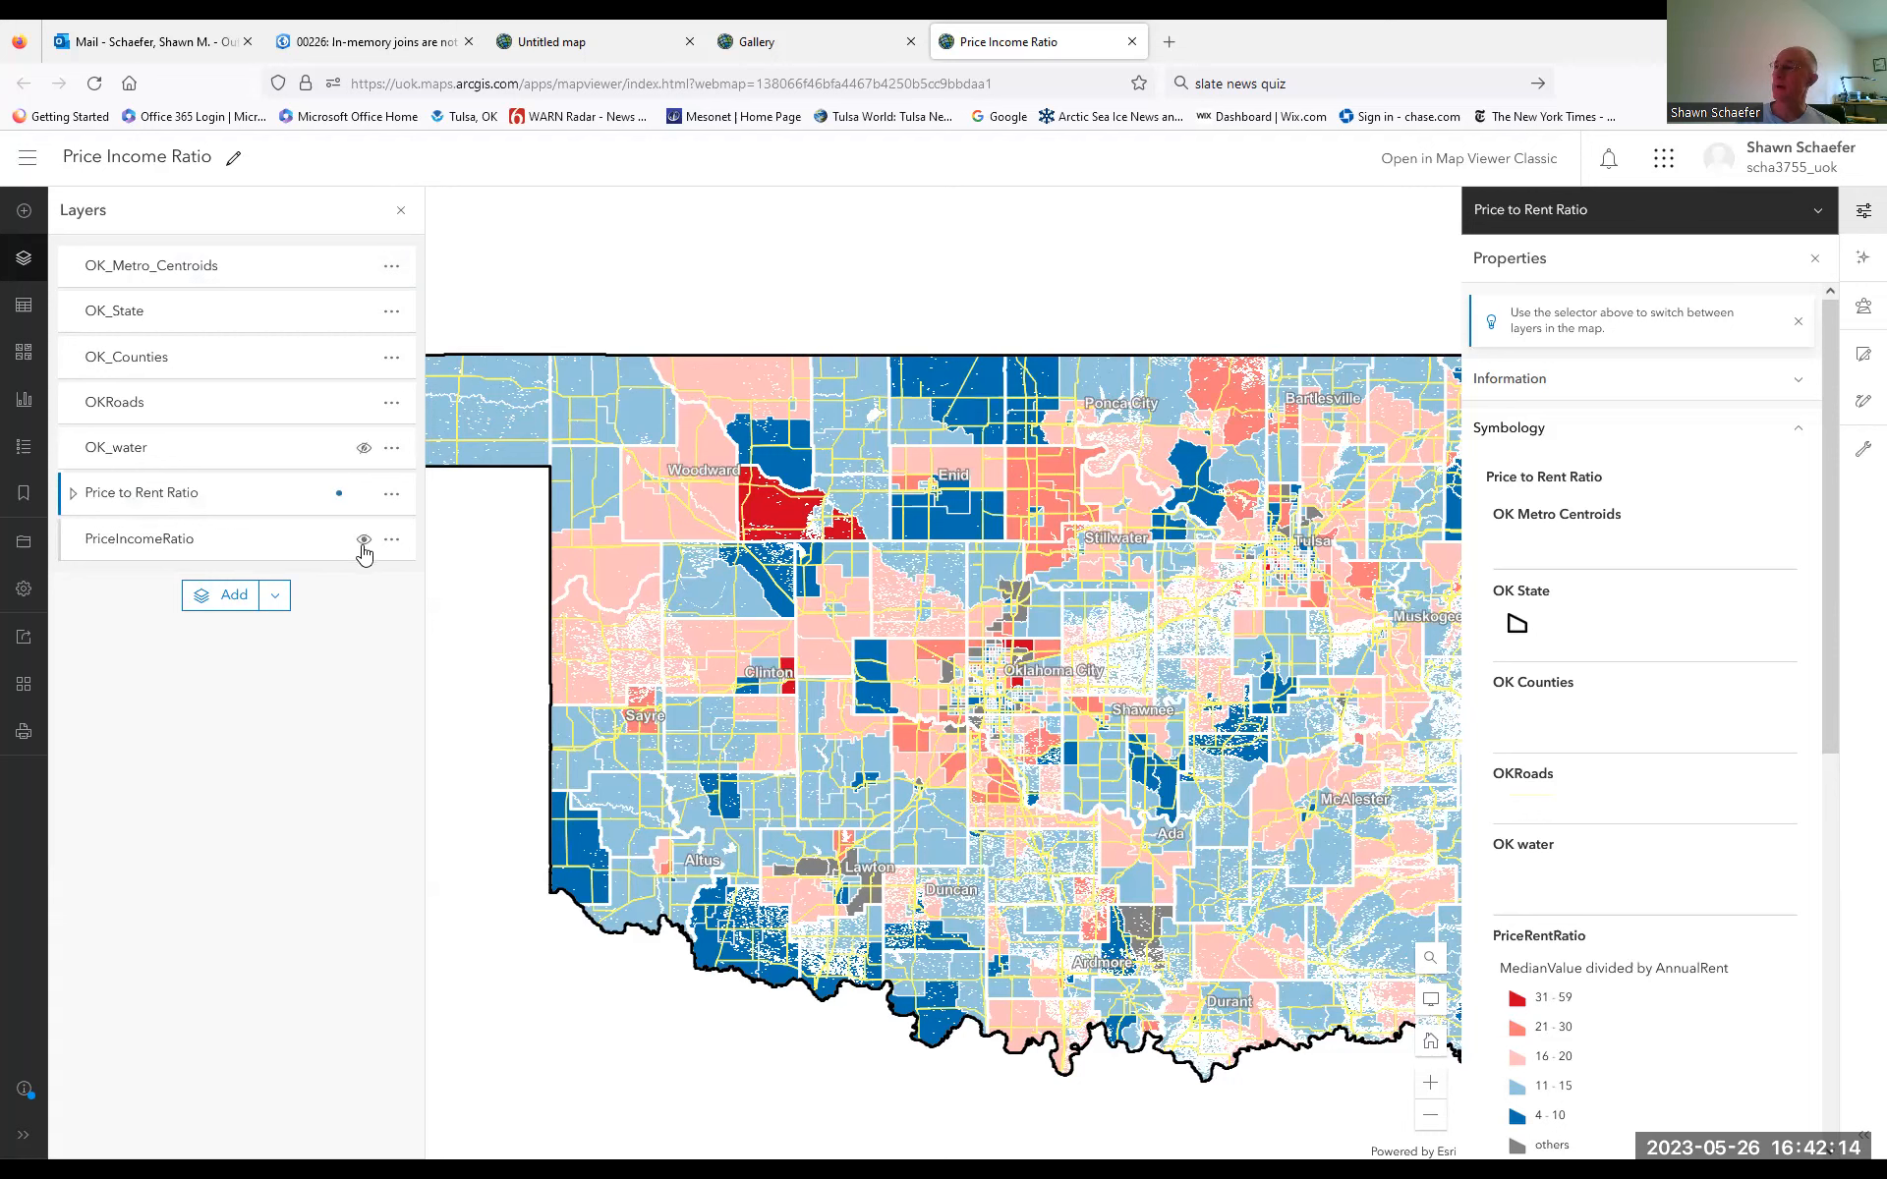
left_click(363, 540)
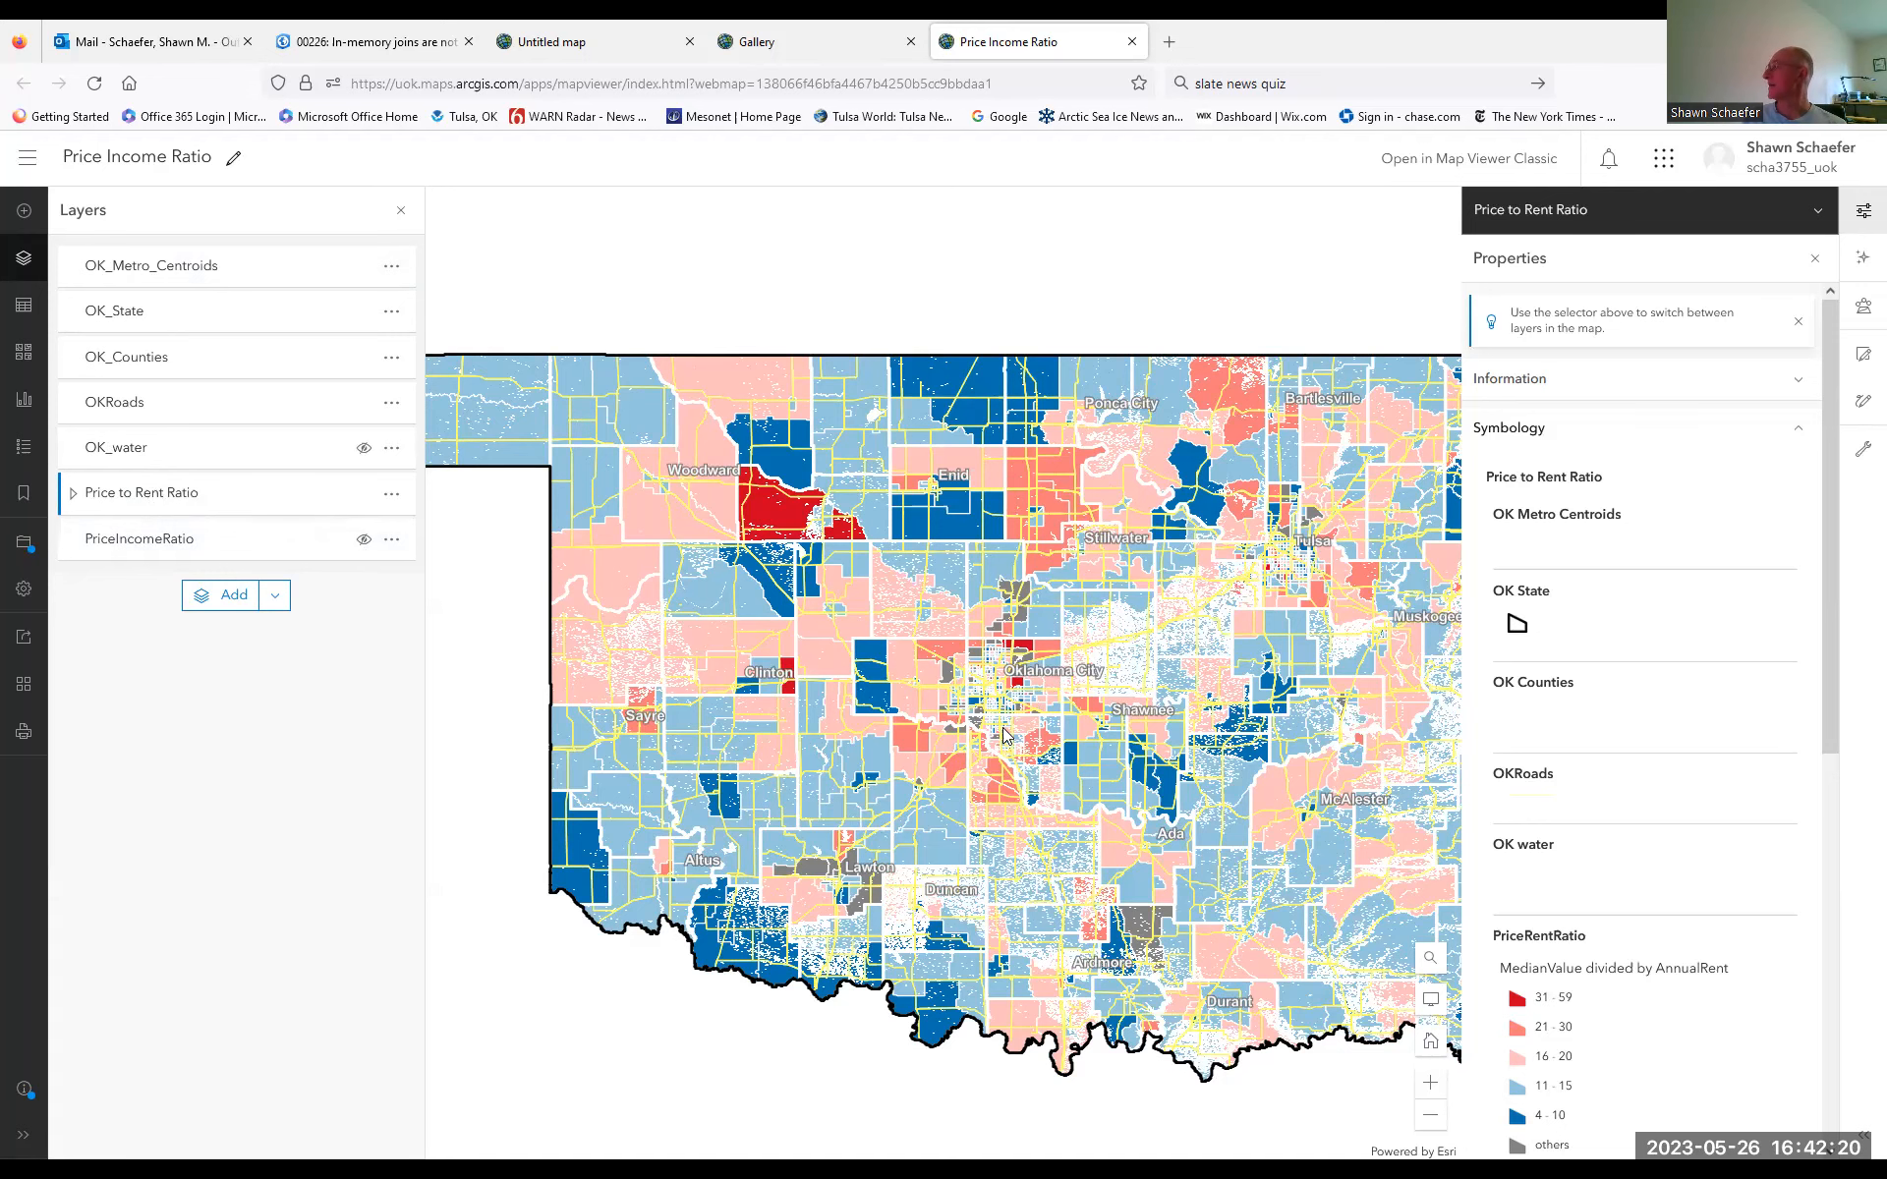
scroll(1003, 732, "up", 1)
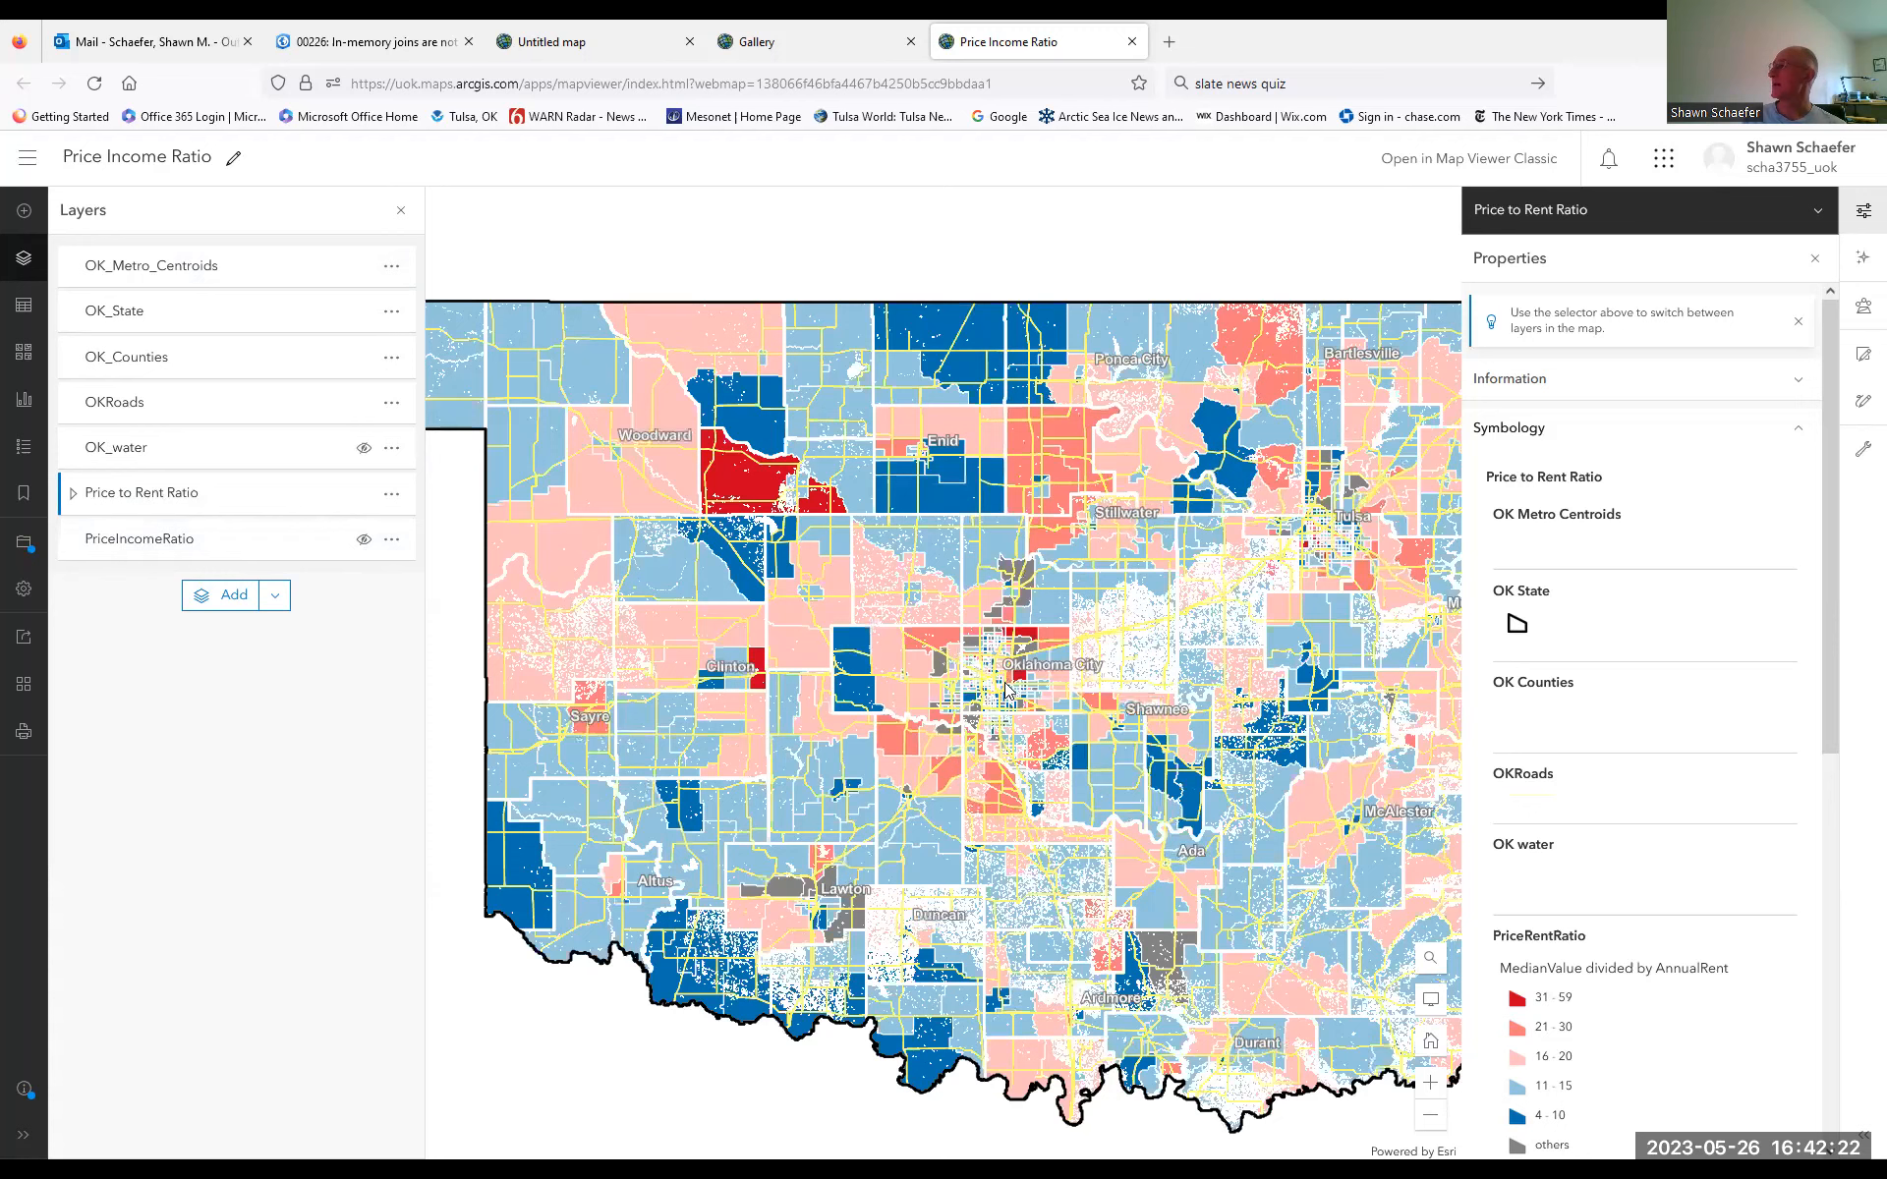
scroll(1002, 678, "up", 2)
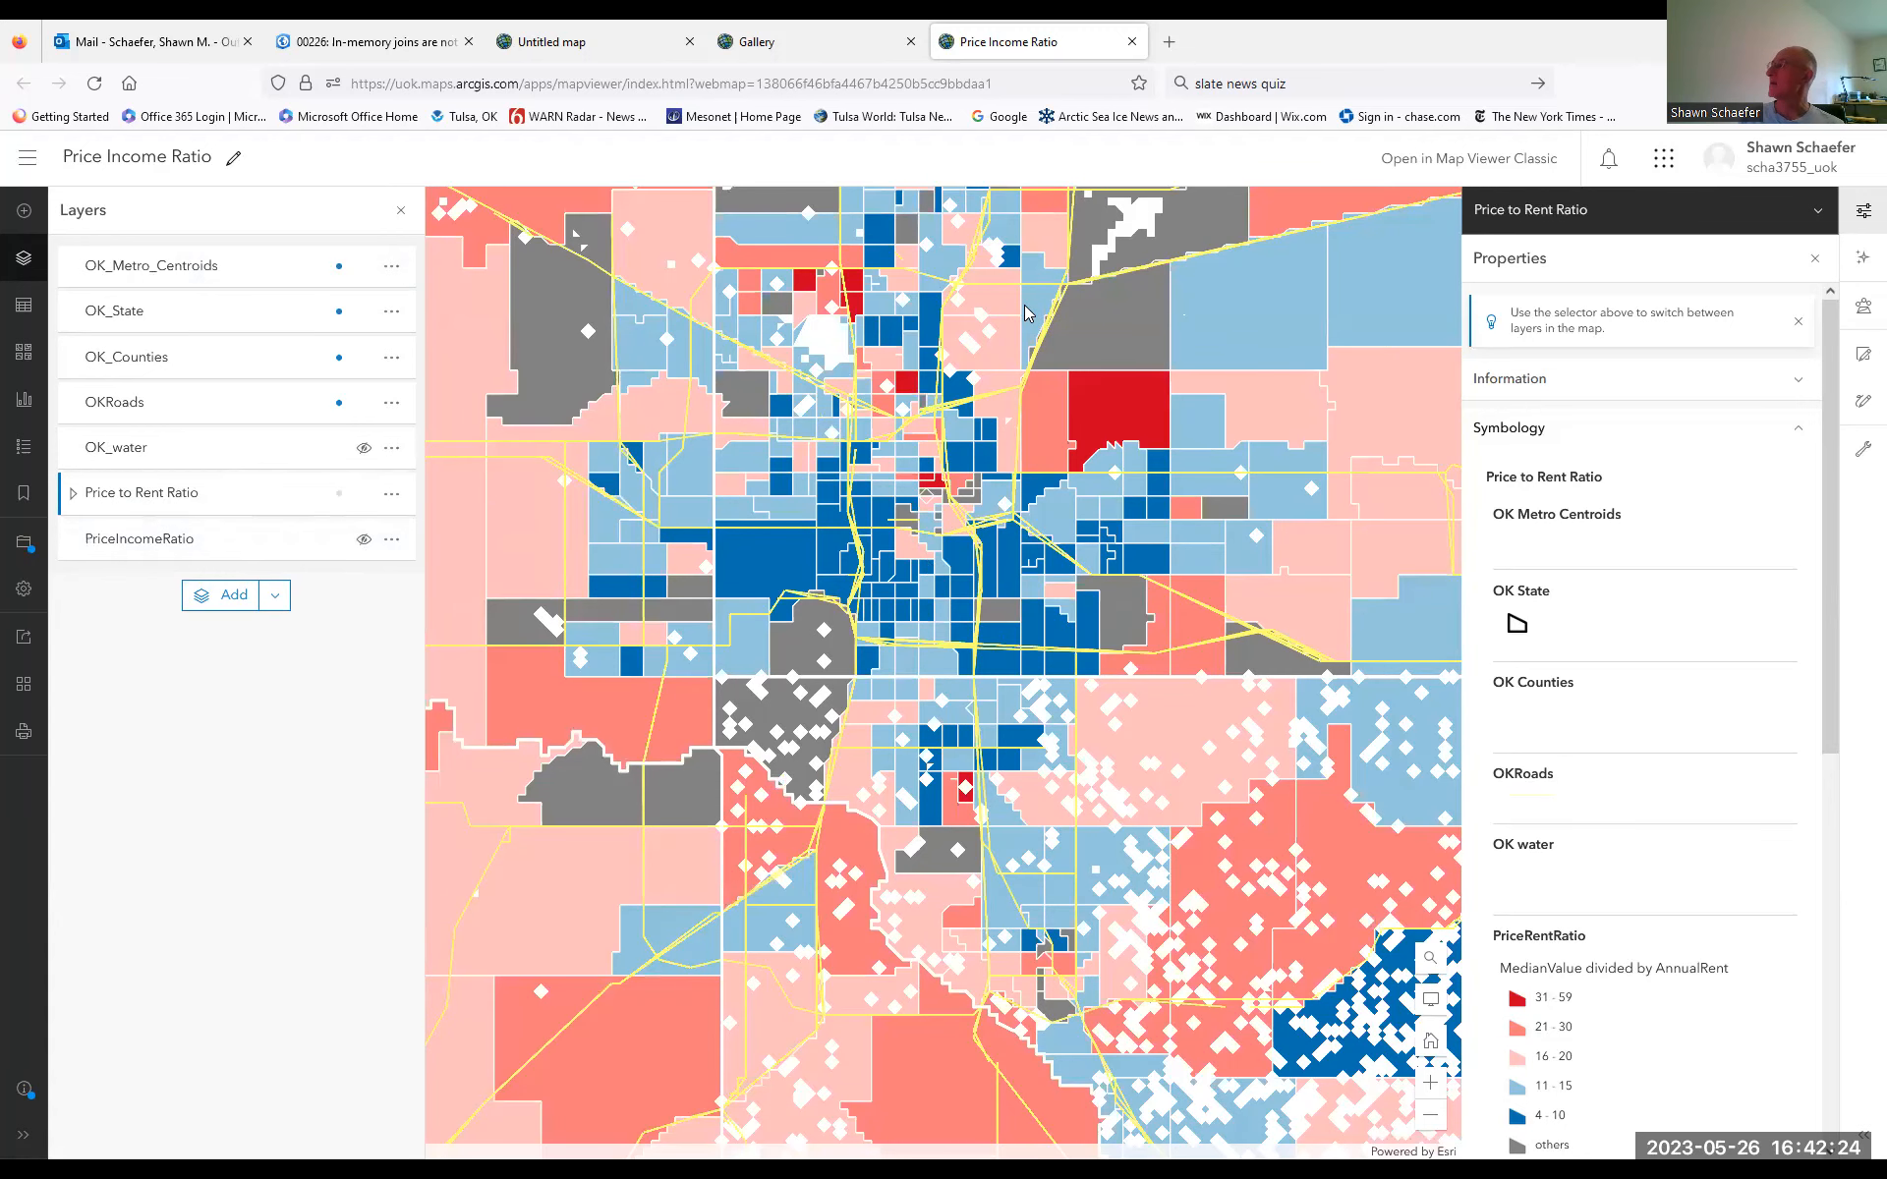